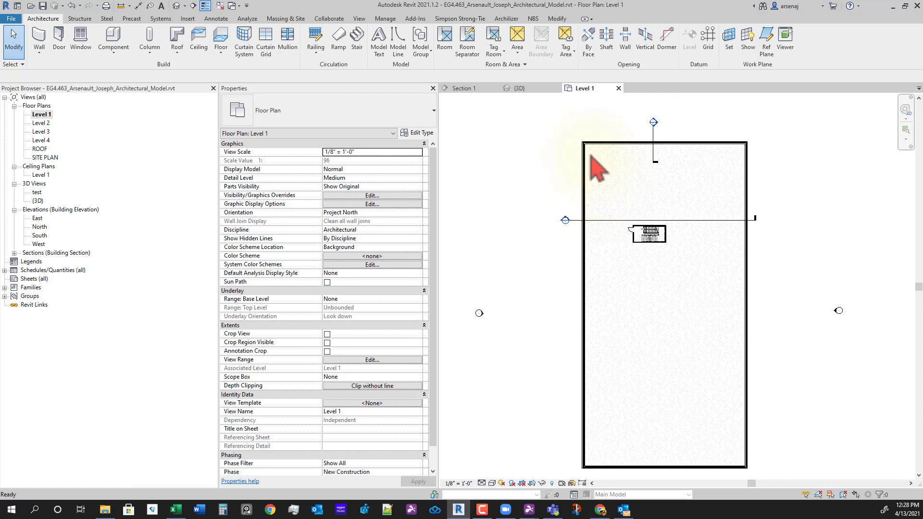
key("d")
key("l")
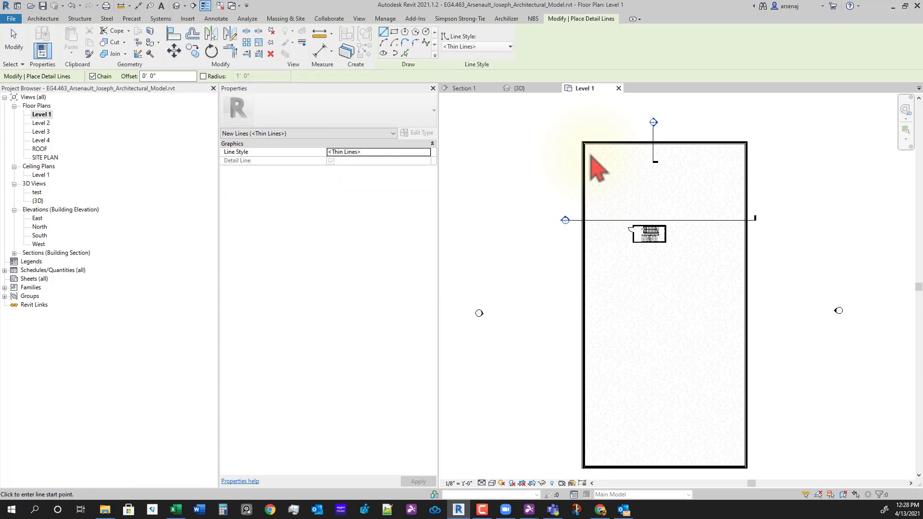
key("Escape")
key("Escape")
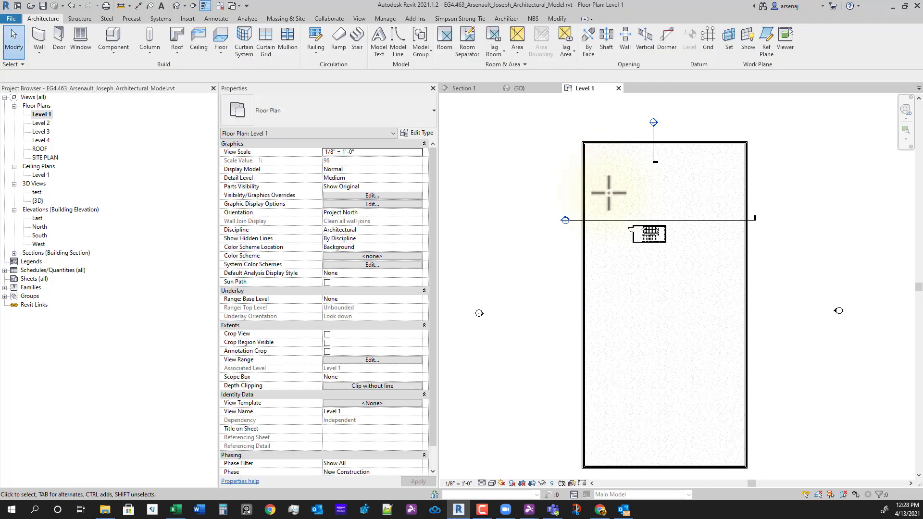
middle_click_drag(701, 364, 689, 318)
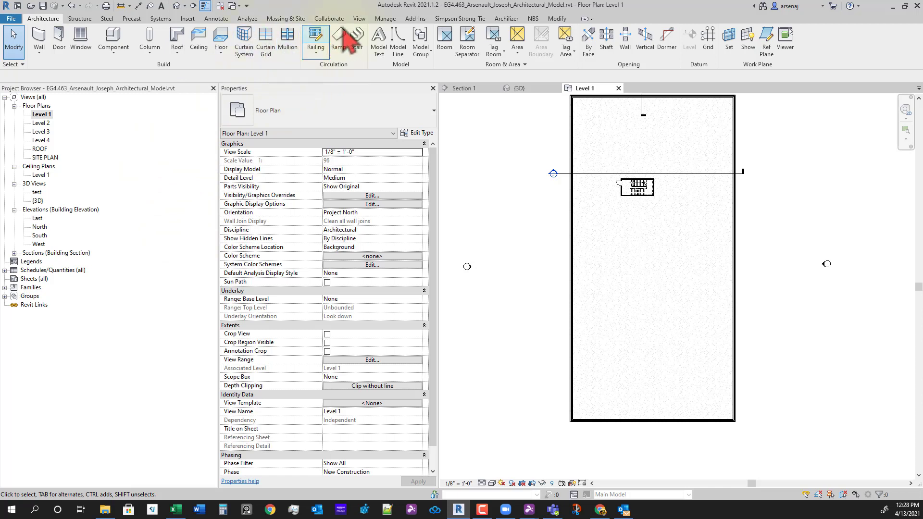
- Draw a thin detail line diagonally across the floor plan, from the lower-right to the upper-left inside corner of the exterior walls
left_click(216, 19)
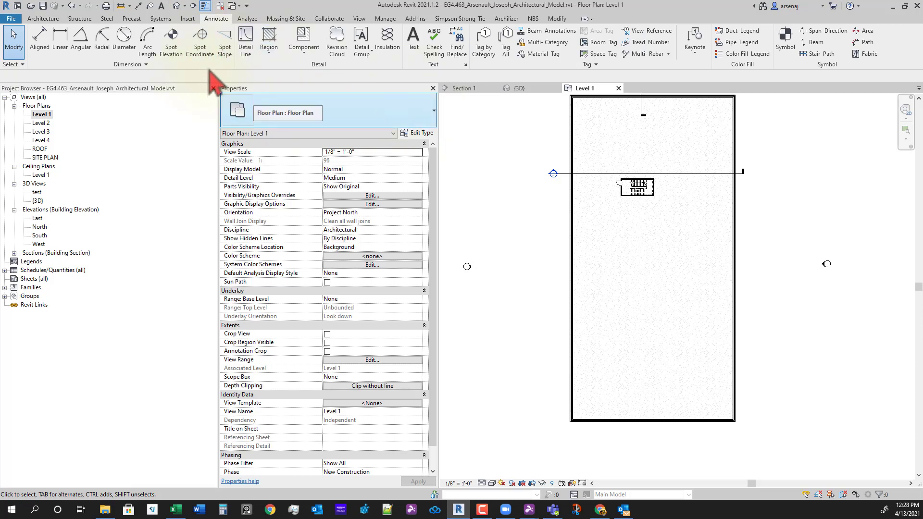
left_click(246, 48)
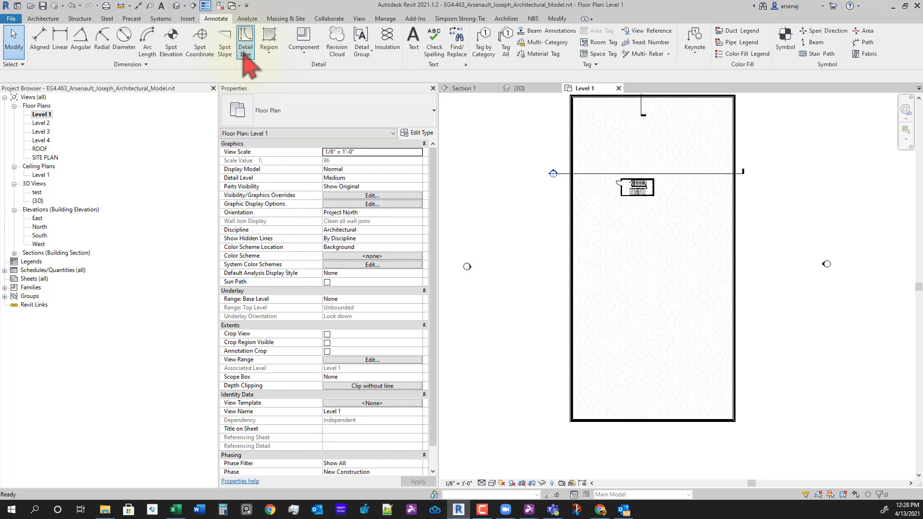
scroll(721, 421, "up", 5)
scroll(716, 421, "up", 4)
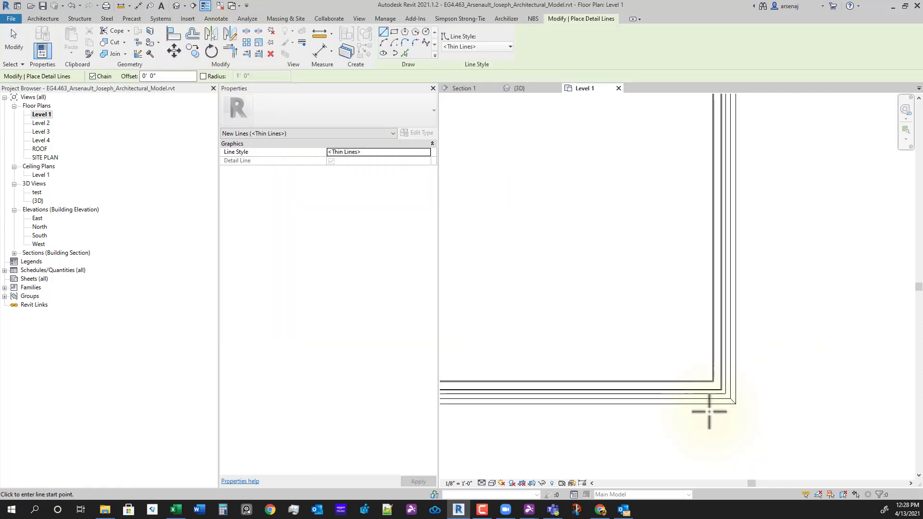
scroll(729, 322, "up", 4)
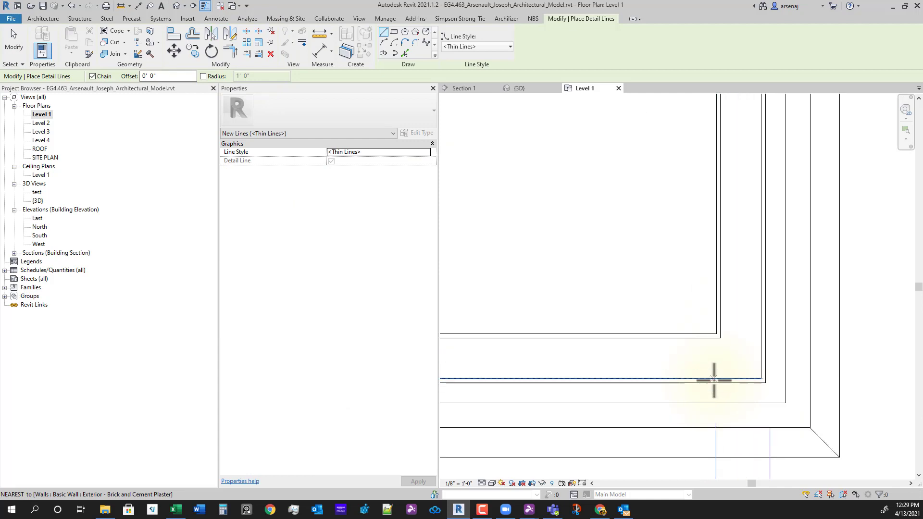
left_click(719, 303)
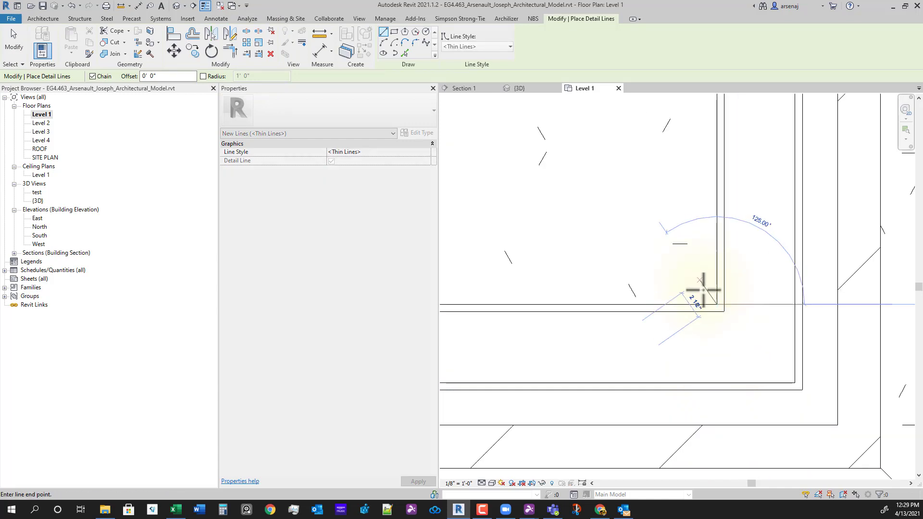
scroll(666, 295, "down", 5)
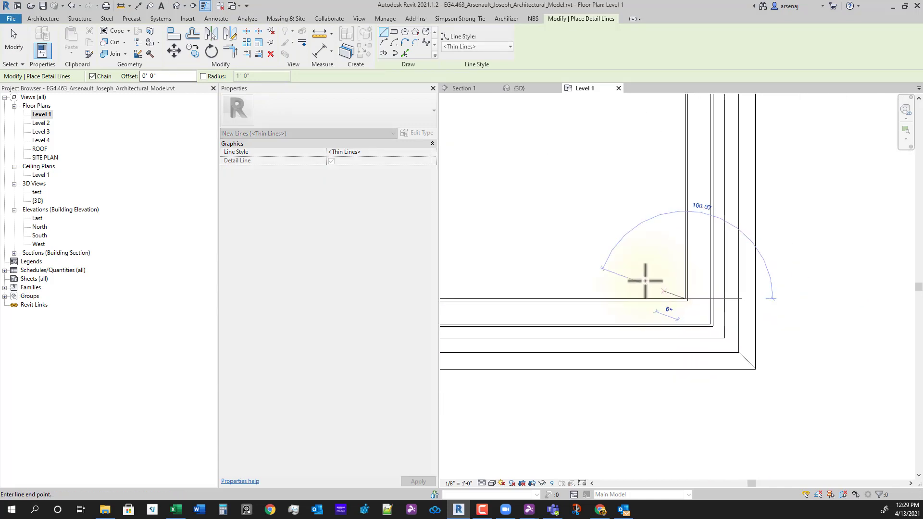
middle_click_drag(582, 191, 665, 395)
scroll(596, 255, "down", 2)
middle_click_drag(596, 254, 721, 476)
scroll(616, 269, "down", 4)
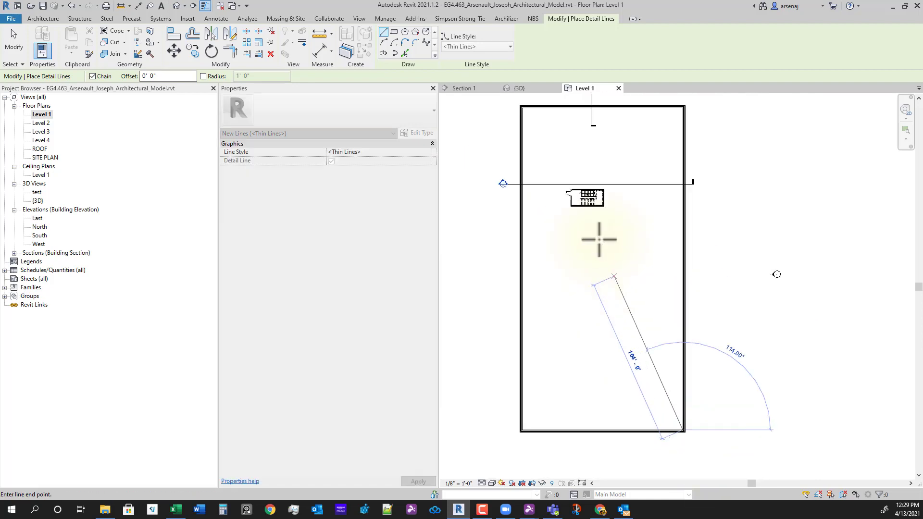
scroll(568, 252, "up", 1)
middle_click_drag(568, 252, 601, 435)
scroll(549, 274, "up", 5)
scroll(550, 276, "up", 1)
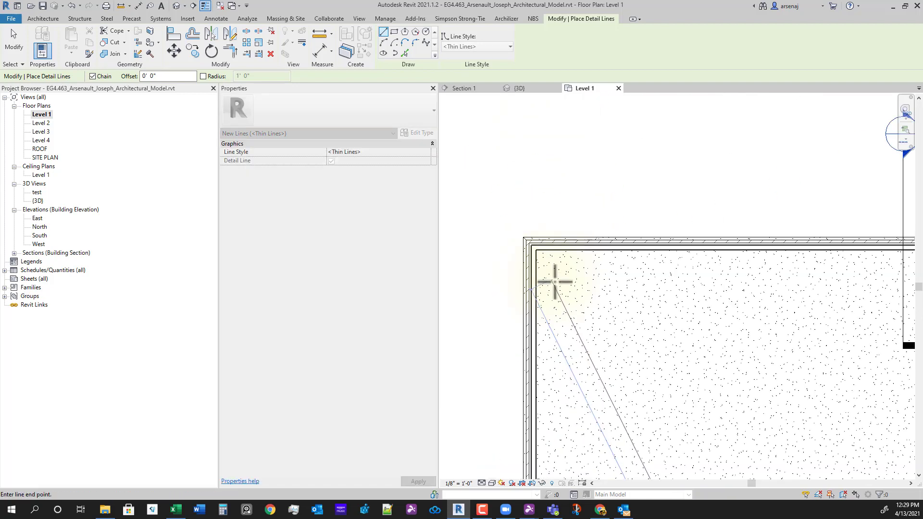
scroll(562, 280, "down", 1)
middle_click_drag(592, 275, 629, 303)
scroll(565, 254, "down", 3)
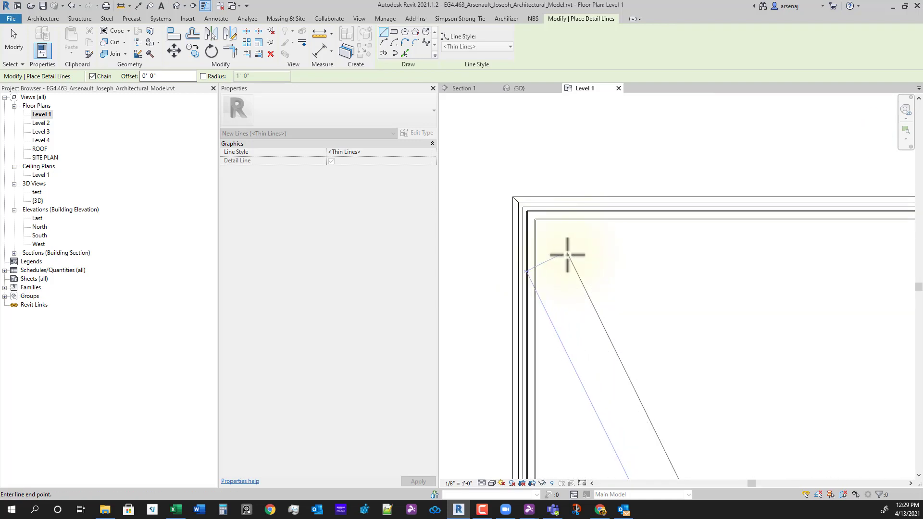
scroll(535, 214, "up", 1)
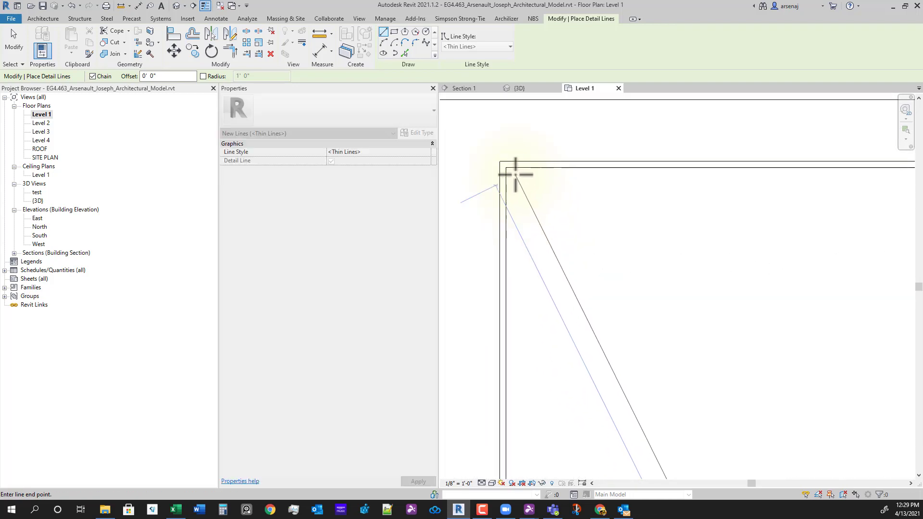
scroll(619, 313, "up", 4)
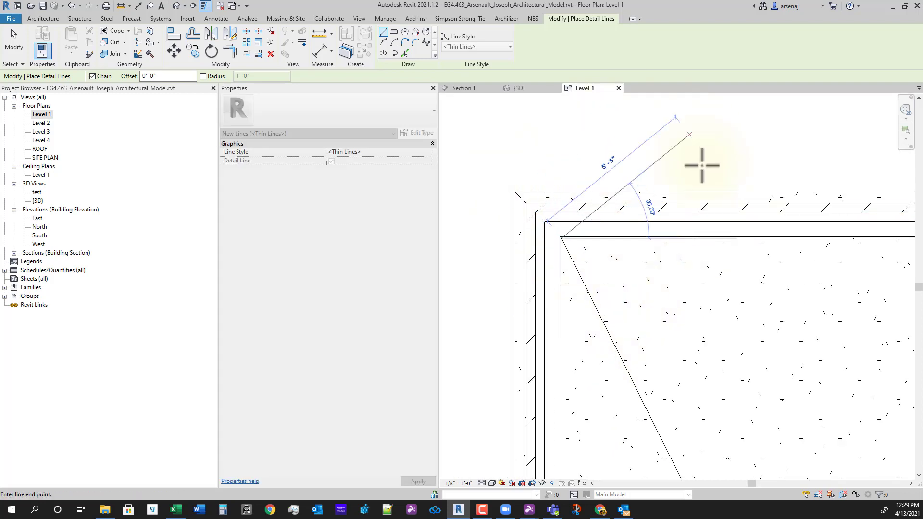
- Draw a second detail line from the upper-left inside corner to the midpoint of the diagonal, and finish the Detail Line command
scroll(700, 348, "down", 3)
middle_click_drag(731, 395, 638, 234)
scroll(615, 240, "down", 1)
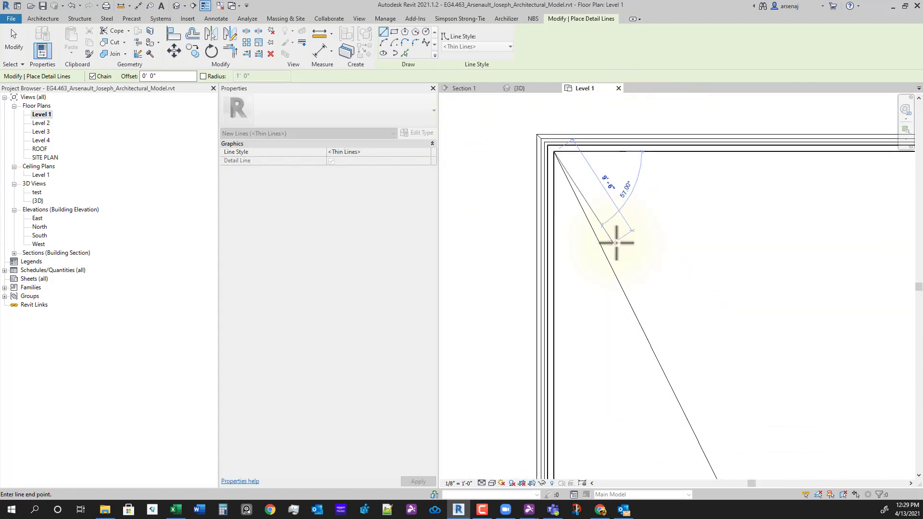
scroll(680, 344, "down", 1)
middle_click_drag(711, 353, 607, 229)
scroll(620, 246, "down", 1)
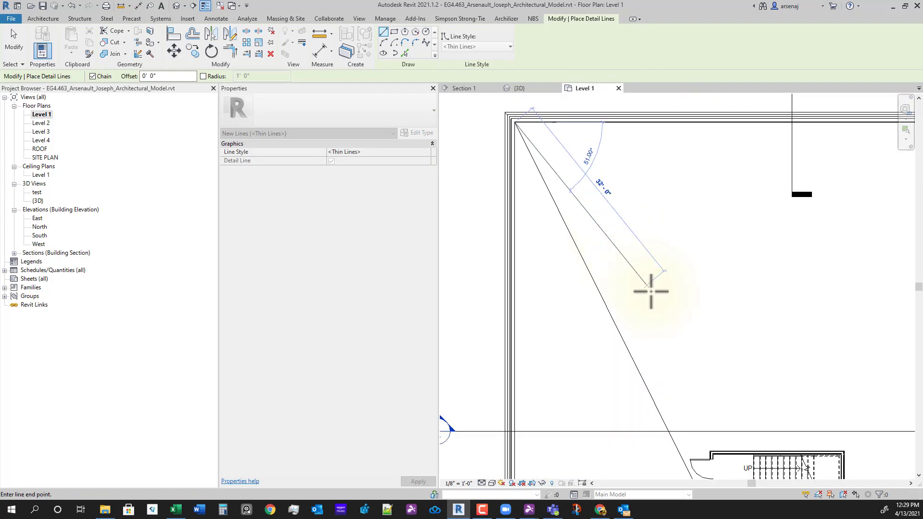
scroll(666, 339, "down", 1)
middle_click_drag(672, 353, 625, 264)
middle_click_drag(637, 385, 596, 296)
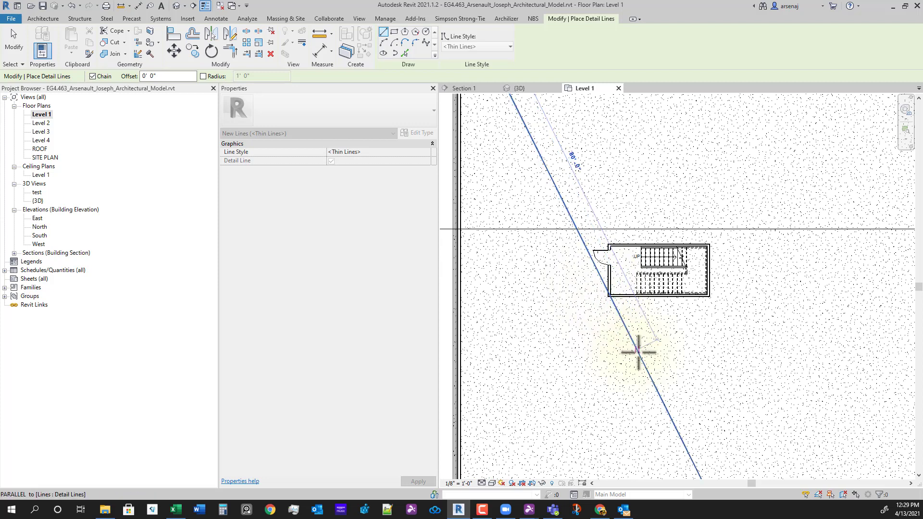
scroll(674, 399, "down", 3)
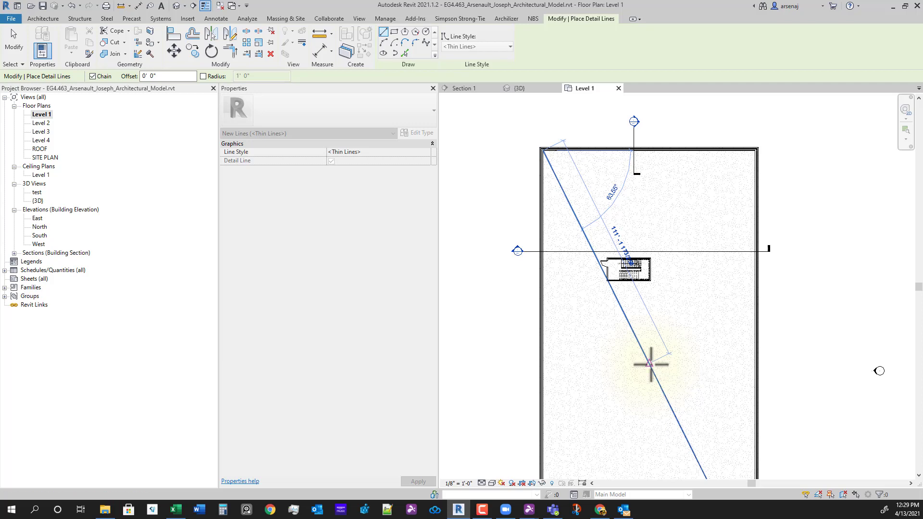
left_click(650, 363)
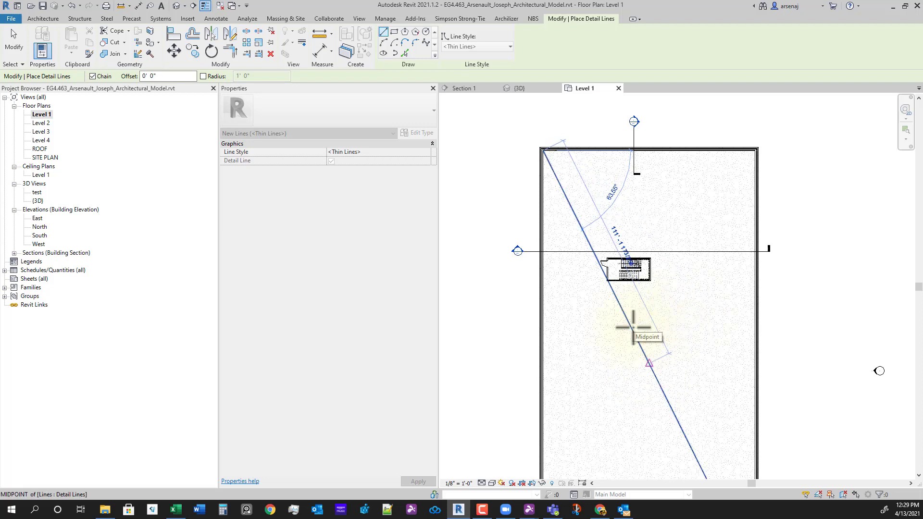
key("Escape")
key("Escape")
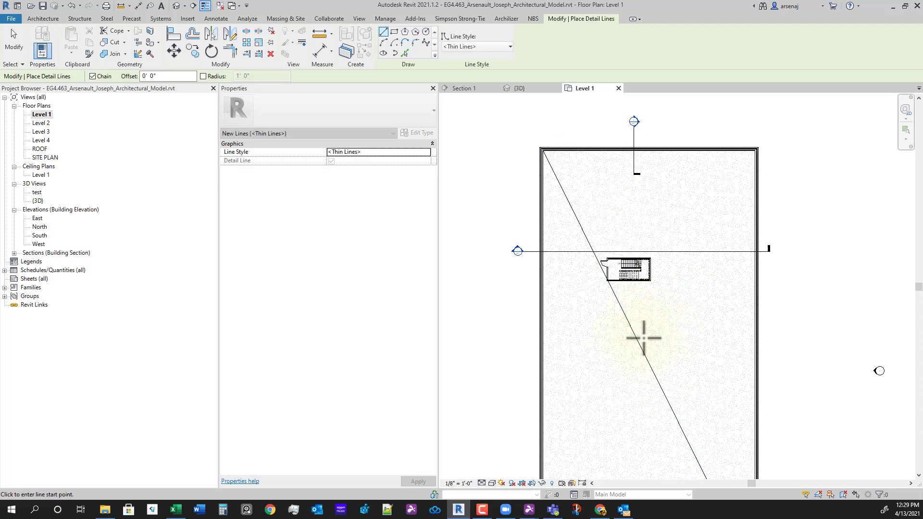
- Try to move the half-length detail line toward the east wall with Disjoin off
left_click(644, 362)
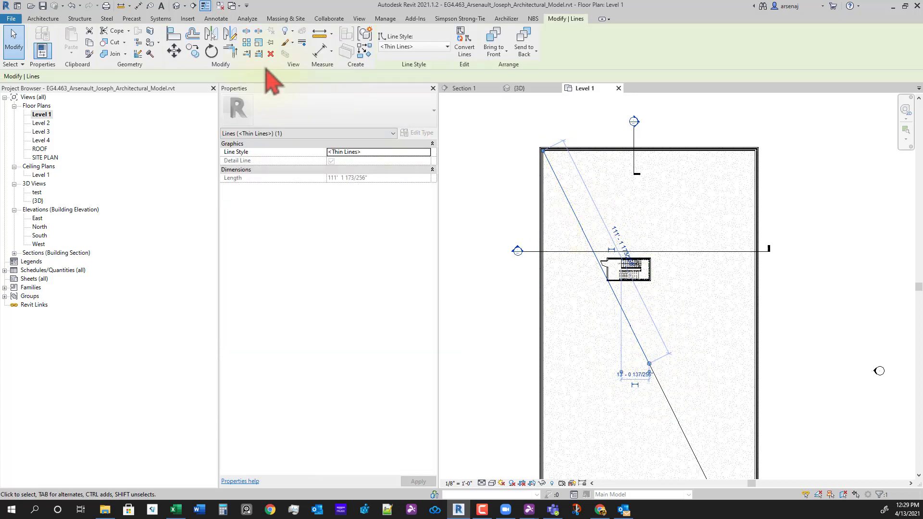
left_click(179, 53)
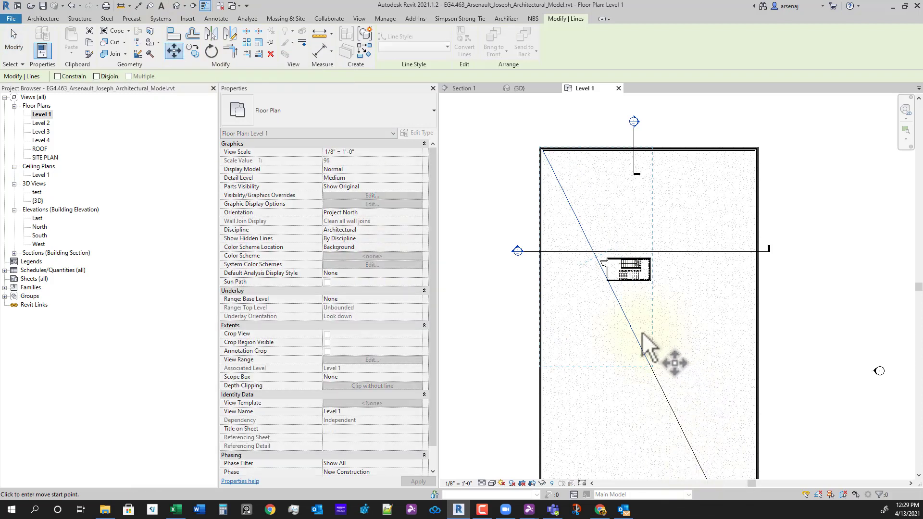
left_click(723, 337)
left_click(741, 377)
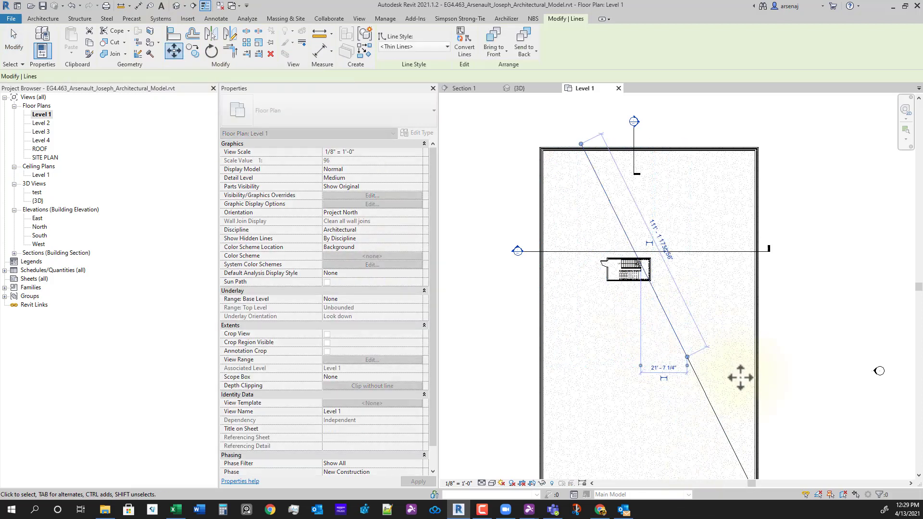
scroll(744, 420, "down", 4)
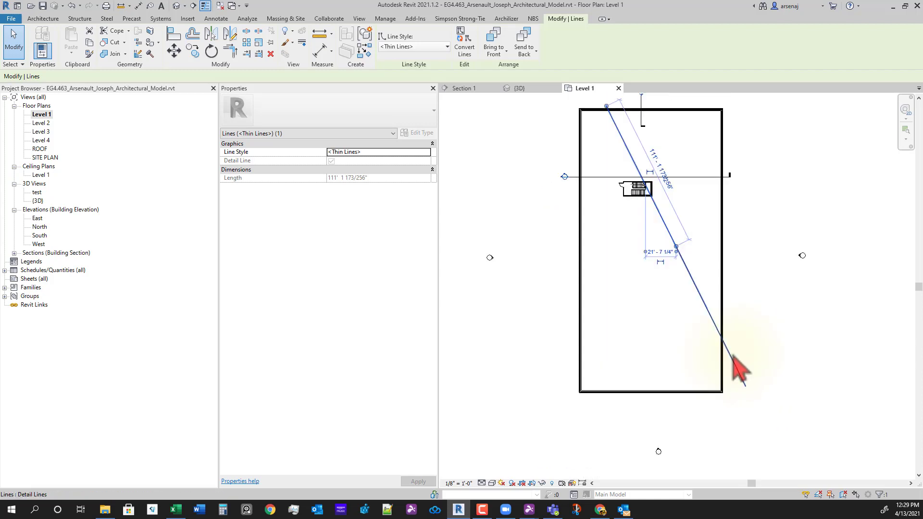
left_click(692, 274)
scroll(698, 280, "up", 2)
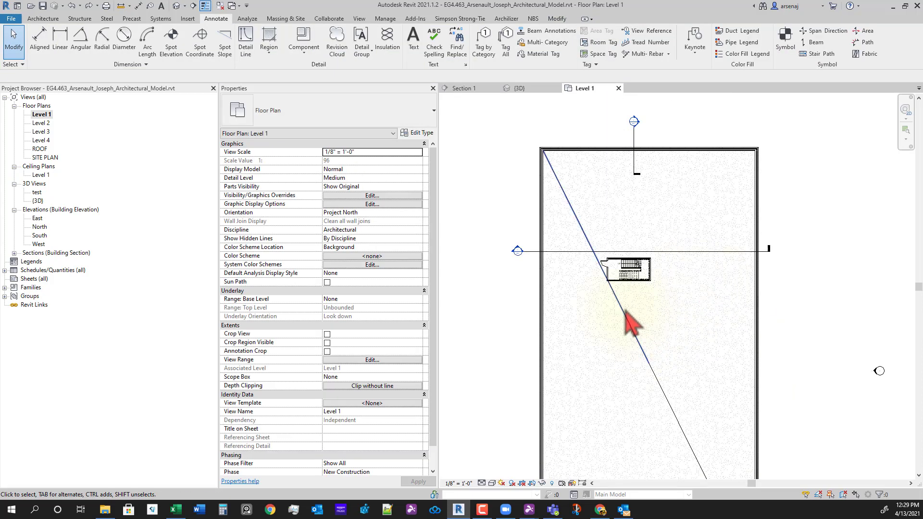
- Move the half-length detail line off the diagonal into the floor area near the east wall, with Disjoin enabled
left_click(623, 312)
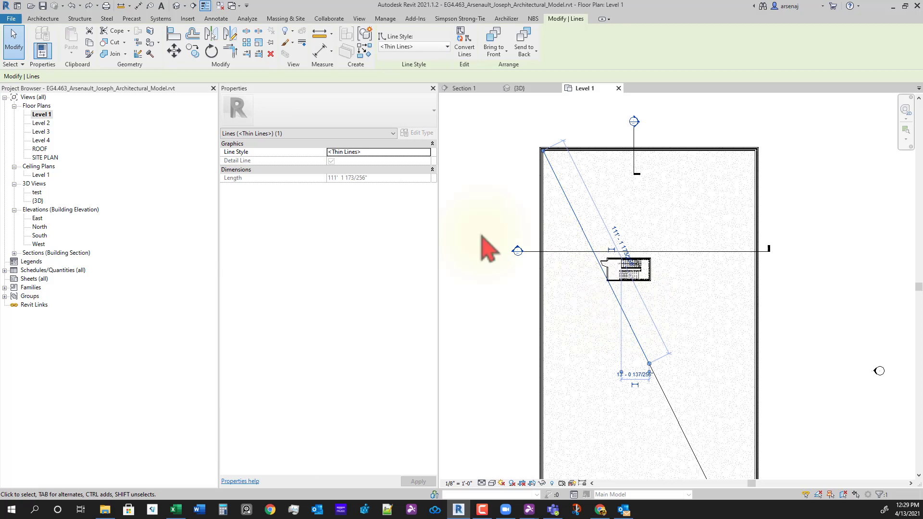
left_click(175, 50)
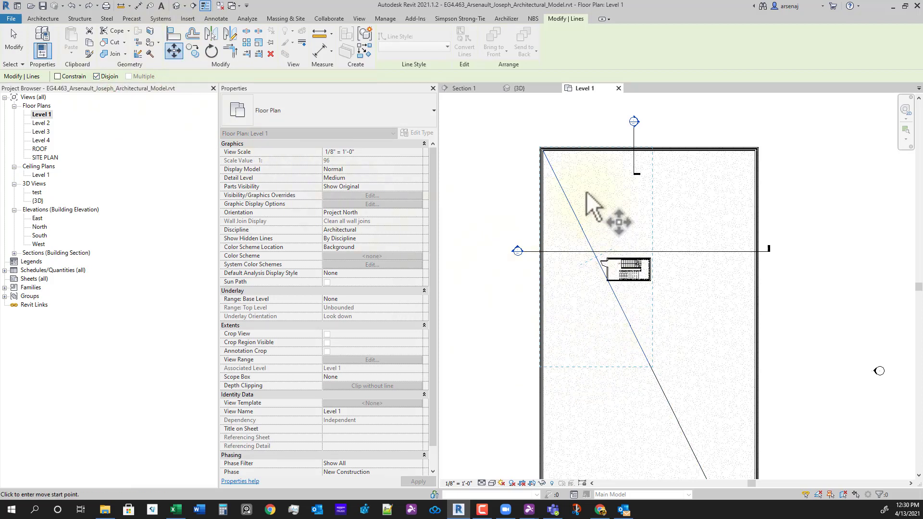
left_click(595, 257)
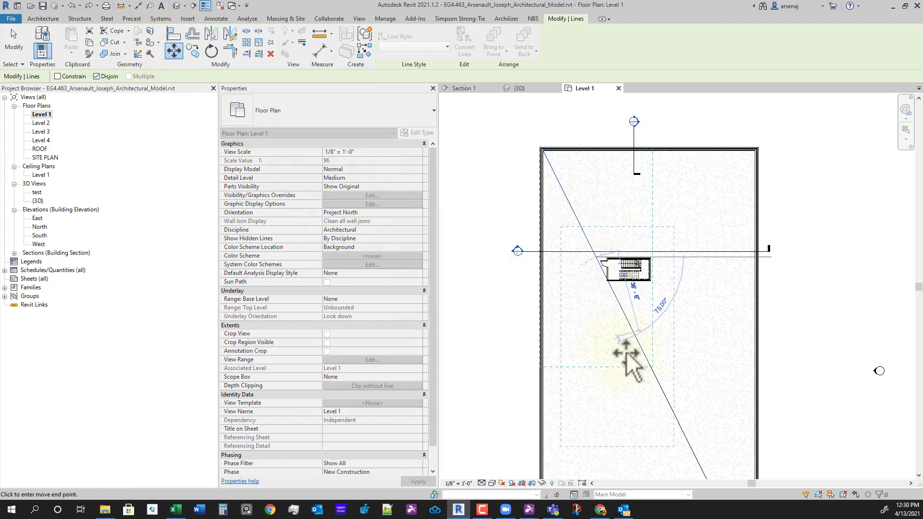
left_click(698, 342)
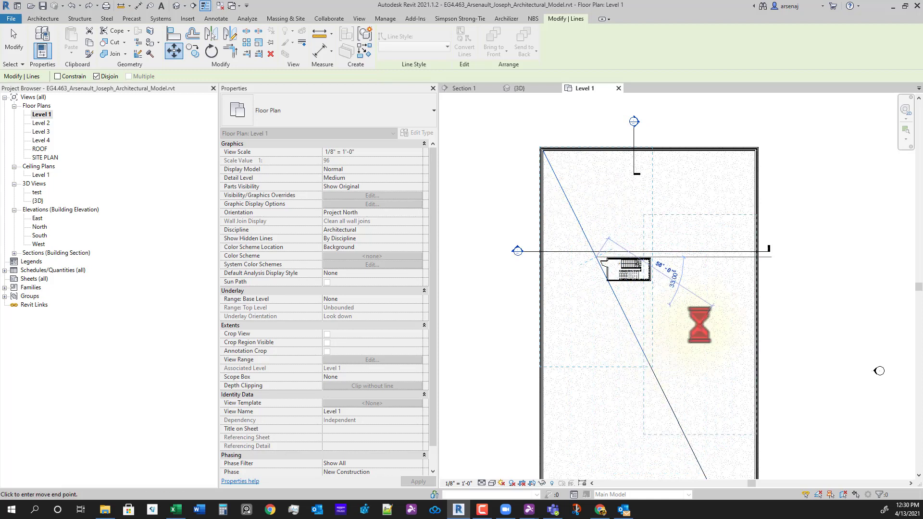
scroll(737, 377, "down", 2)
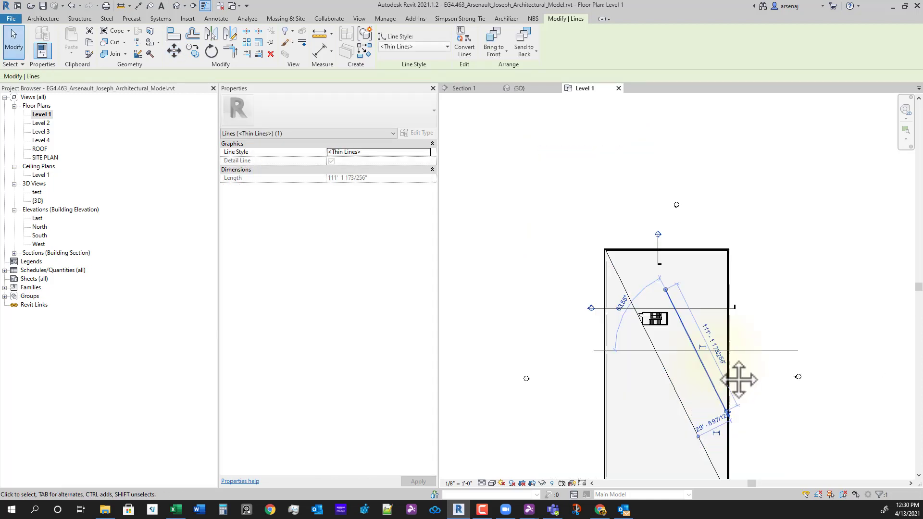
scroll(710, 330, "up", 1)
scroll(705, 294, "up", 1)
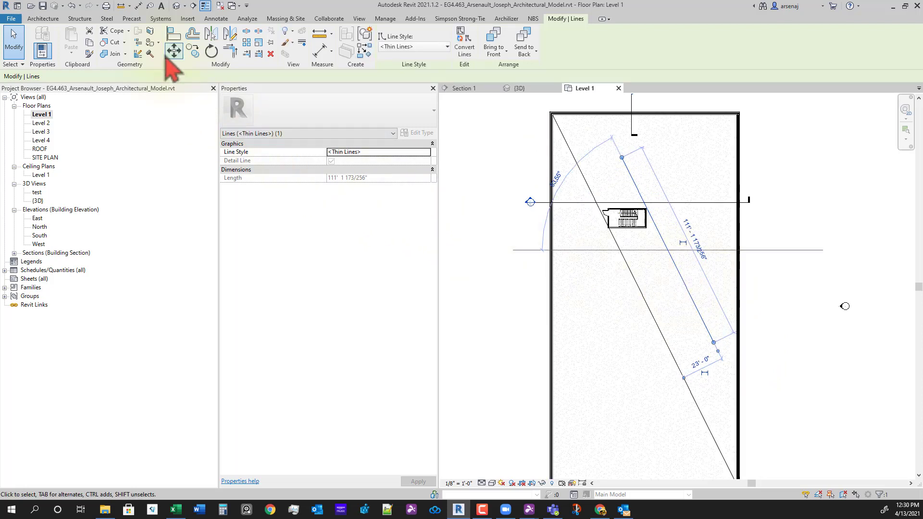
- Rotate the moved detail line about its center by about 26.45° clockwise so it runs vertically, parallel to the side walls
left_click(212, 52)
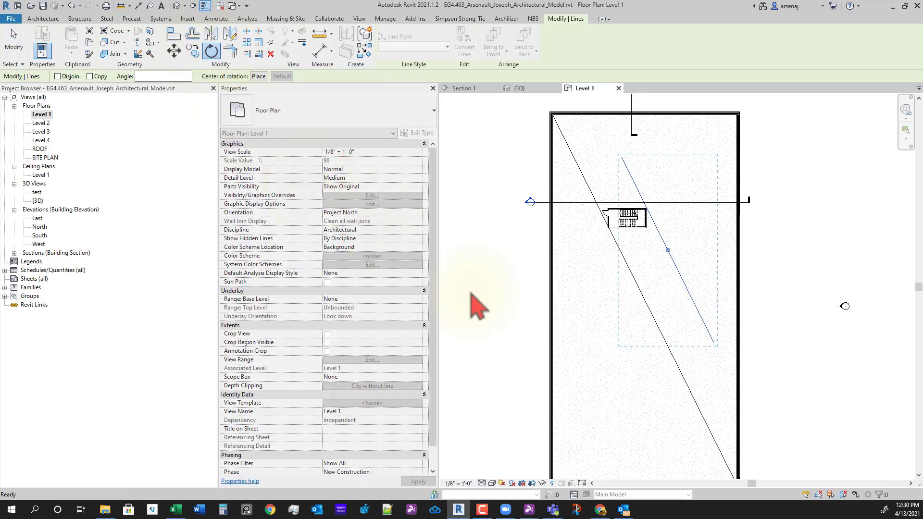
left_click(664, 236)
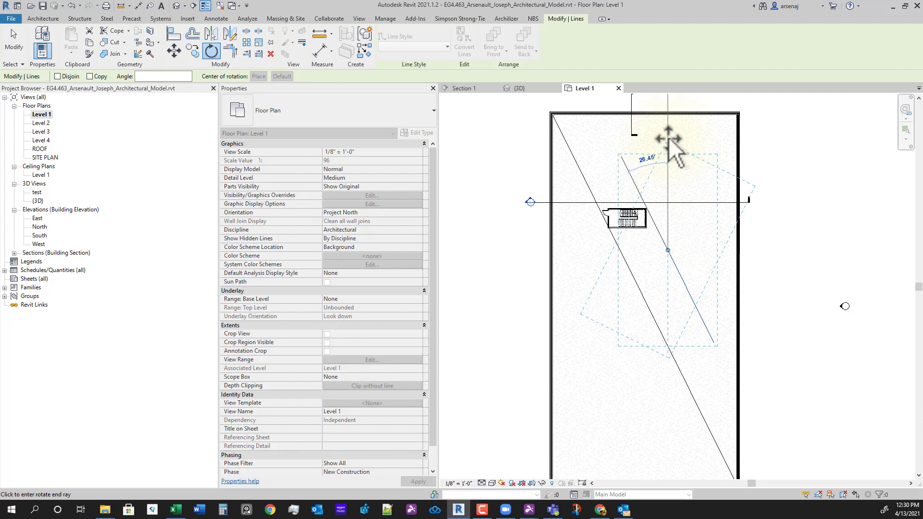
left_click(672, 139)
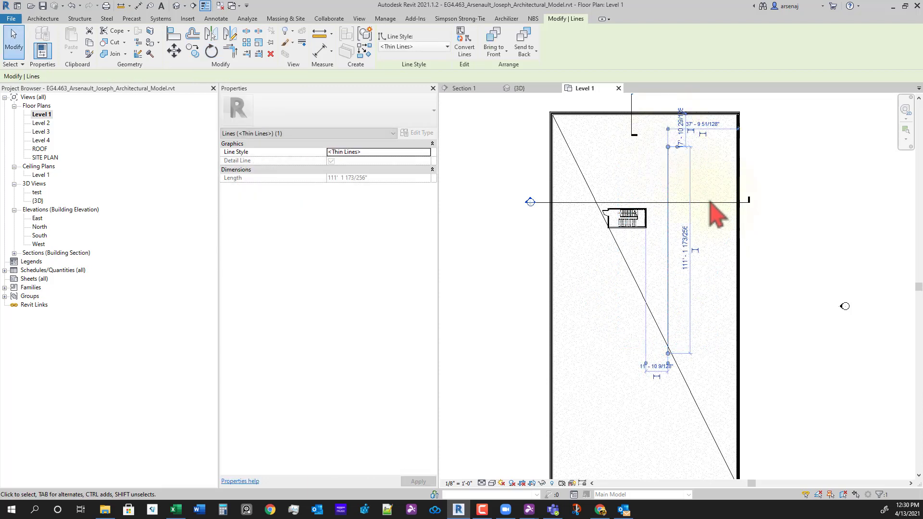
- Move the vertical detail line by its midpoint onto the midpoint of the diagonal line and deselect it
middle_click_drag(708, 290, 703, 279)
left_click(174, 50)
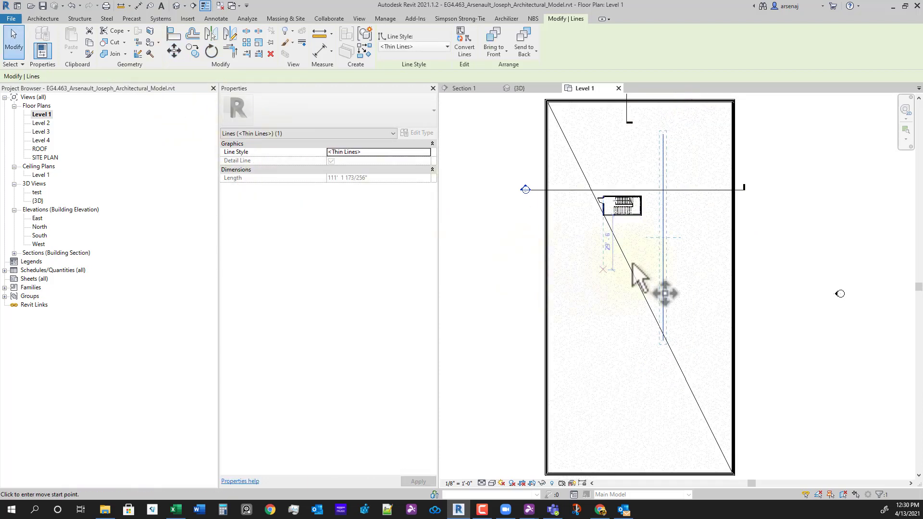
left_click(664, 237)
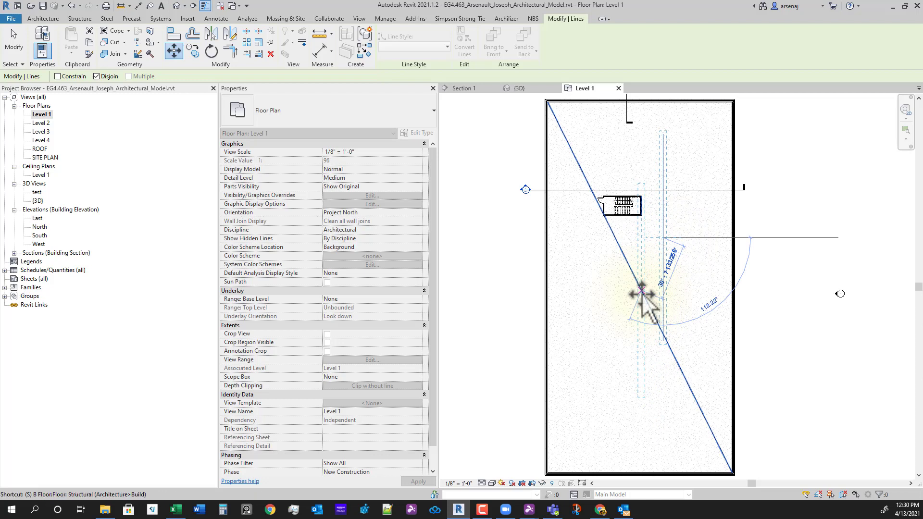
left_click(641, 291)
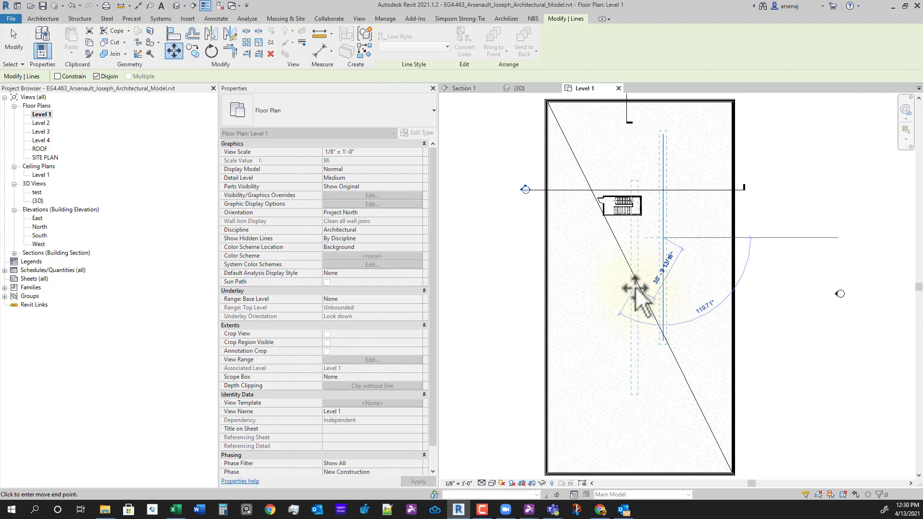
left_click(644, 290)
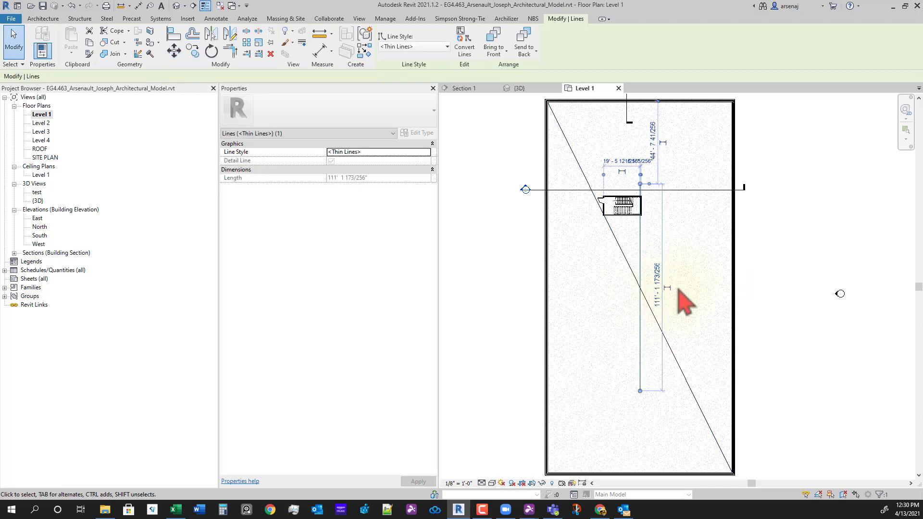
scroll(688, 303, "down", 1)
left_click(666, 253)
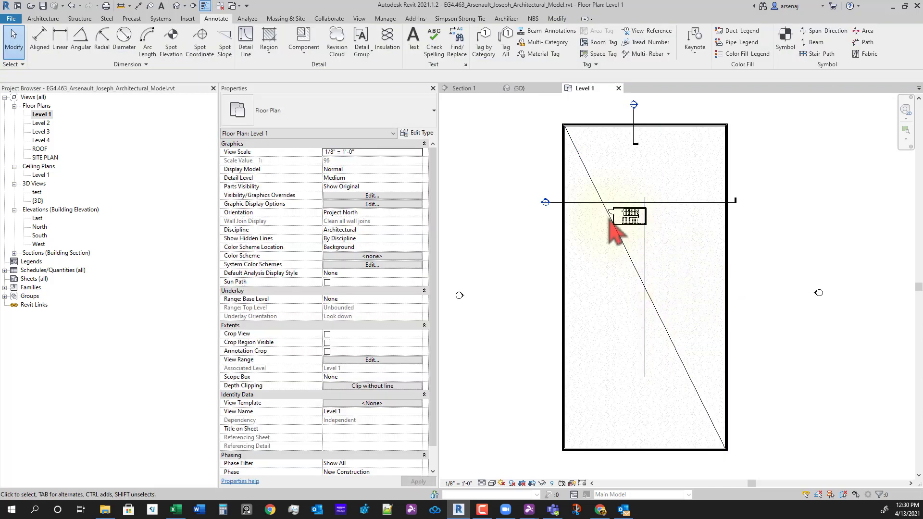
- Examine the centered vertical detail line's position relative to the diagonal and the stair core on the Level 1 plan
scroll(606, 217, "up", 1)
scroll(647, 270, "down", 1)
middle_click_drag(696, 308, 665, 302)
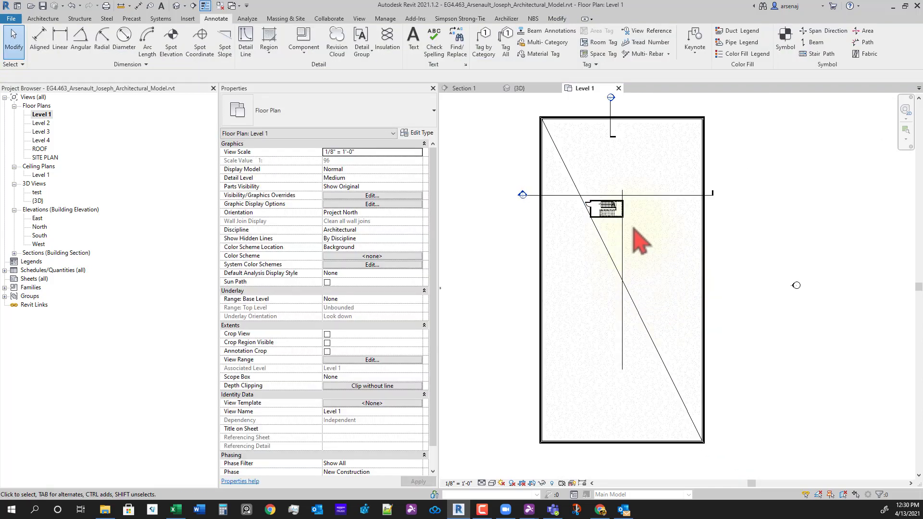
left_click(623, 240)
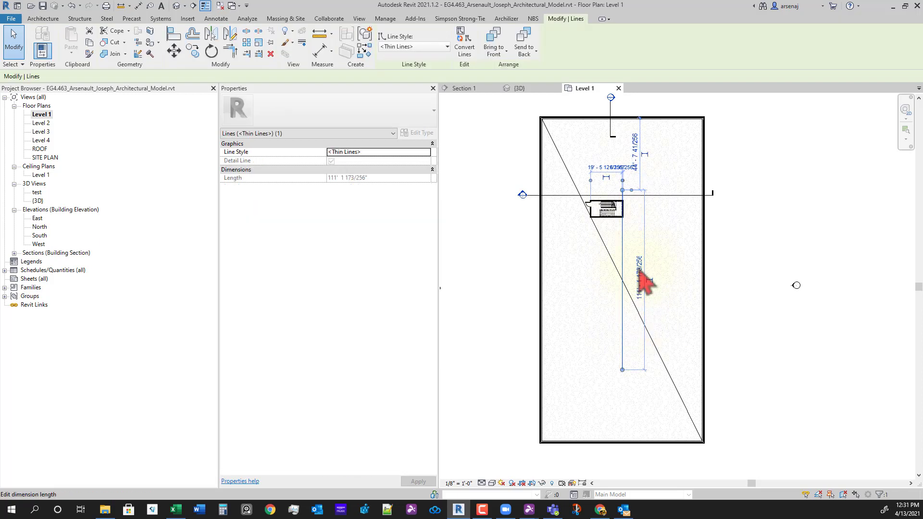
left_click(669, 320)
scroll(623, 336, "down", 1)
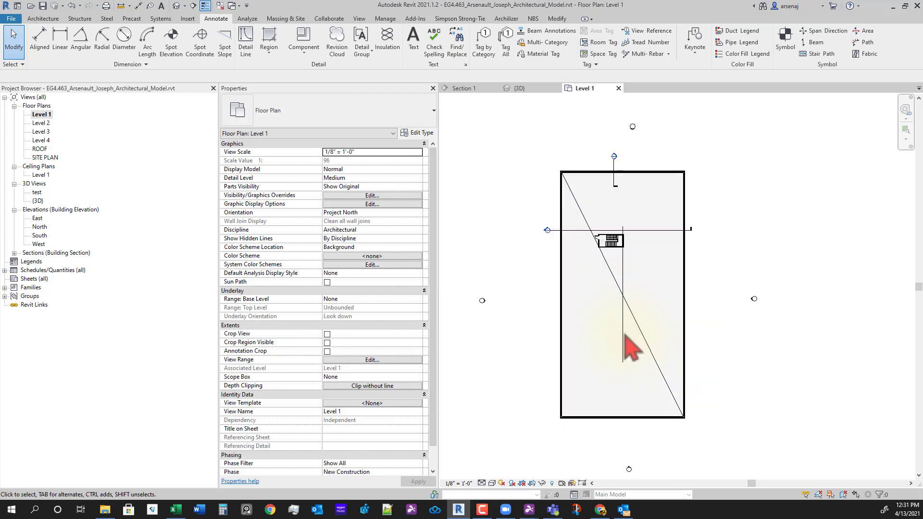
scroll(623, 310, "up", 1)
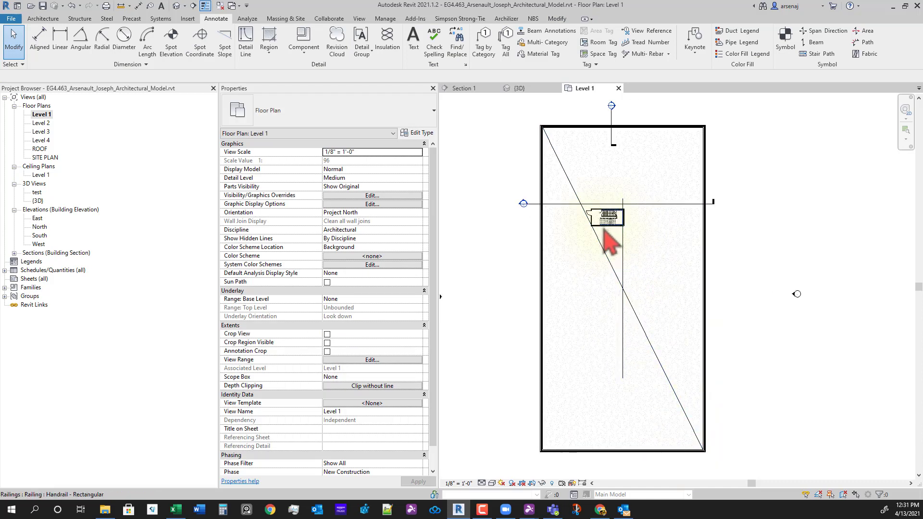
scroll(603, 233, "up", 3)
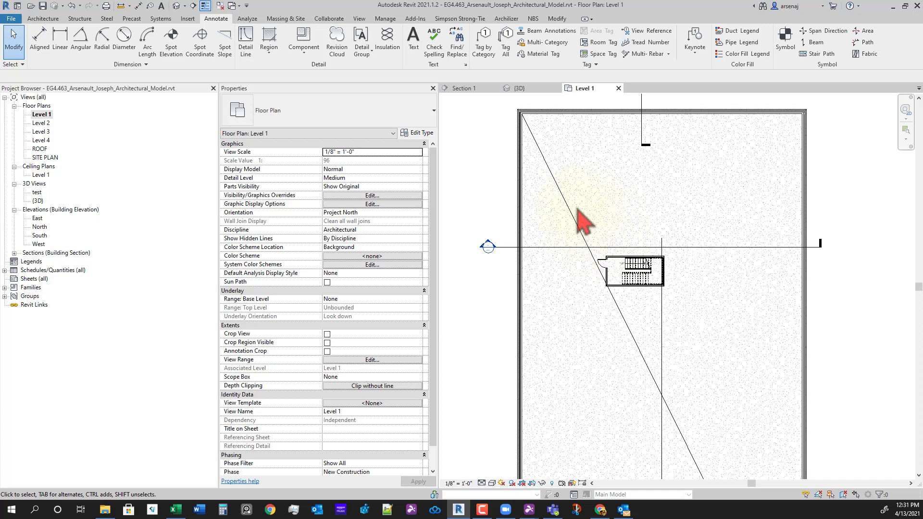
scroll(607, 249, "up", 5)
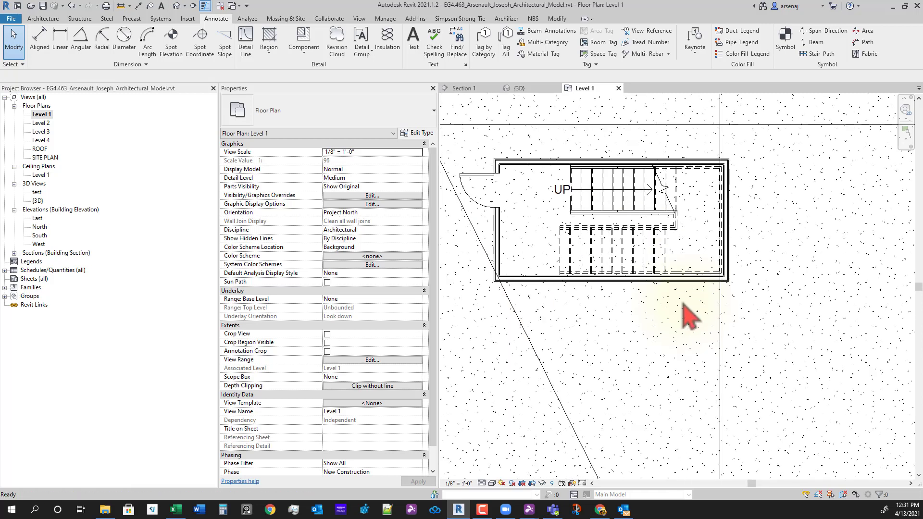
- Place an aligned dimension between the interior faces of the stair core's east and west walls, and finish the command
key("d")
key("i")
key("Escape")
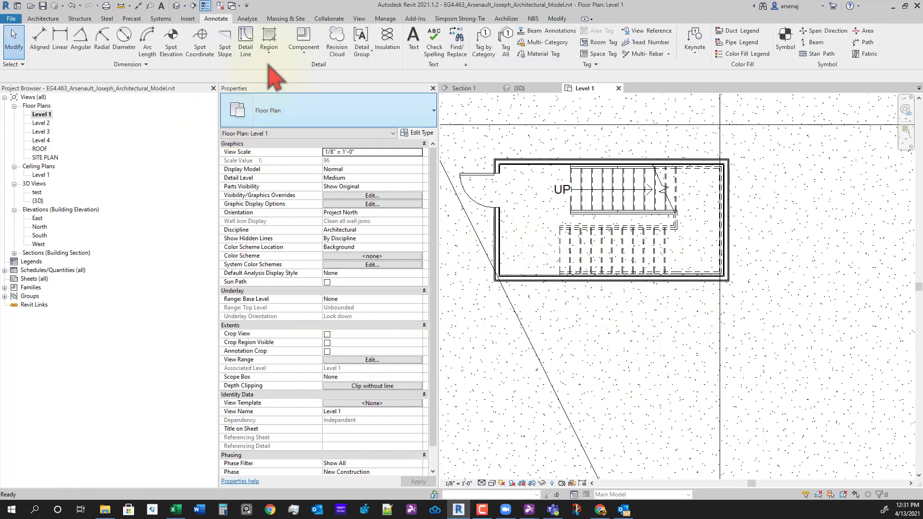
left_click(40, 39)
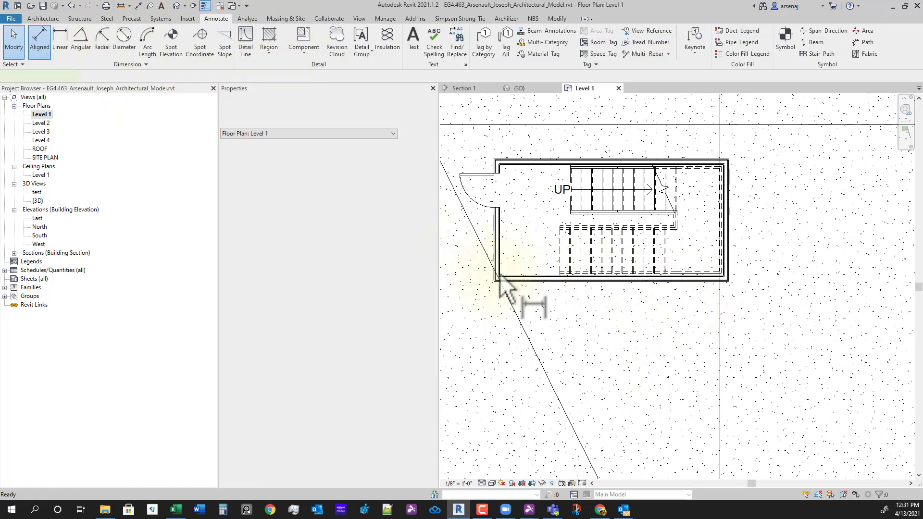
scroll(736, 206, "up", 8)
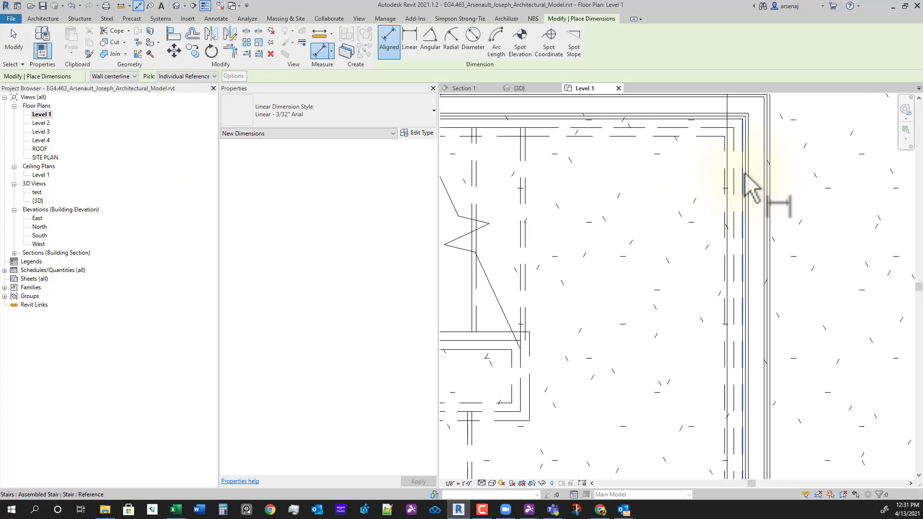
scroll(732, 192, "down", 5)
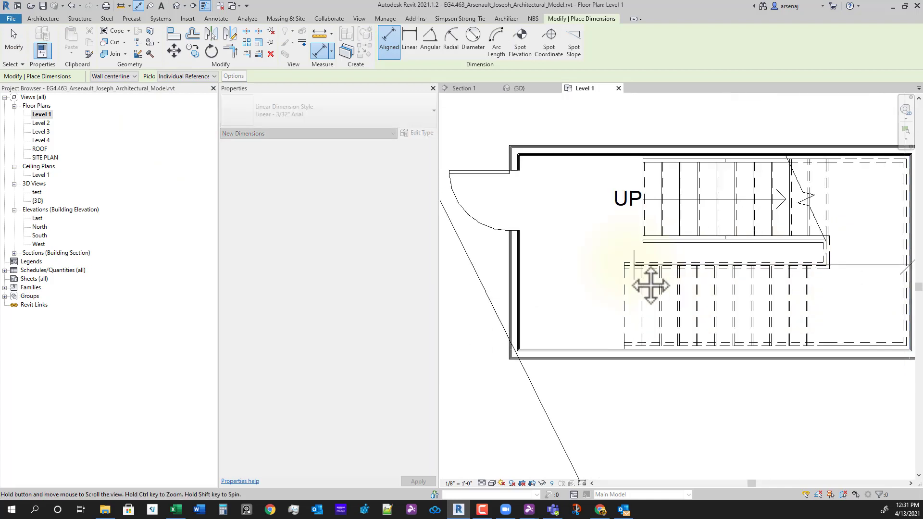
scroll(874, 266, "up", 3)
scroll(868, 250, "down", 3)
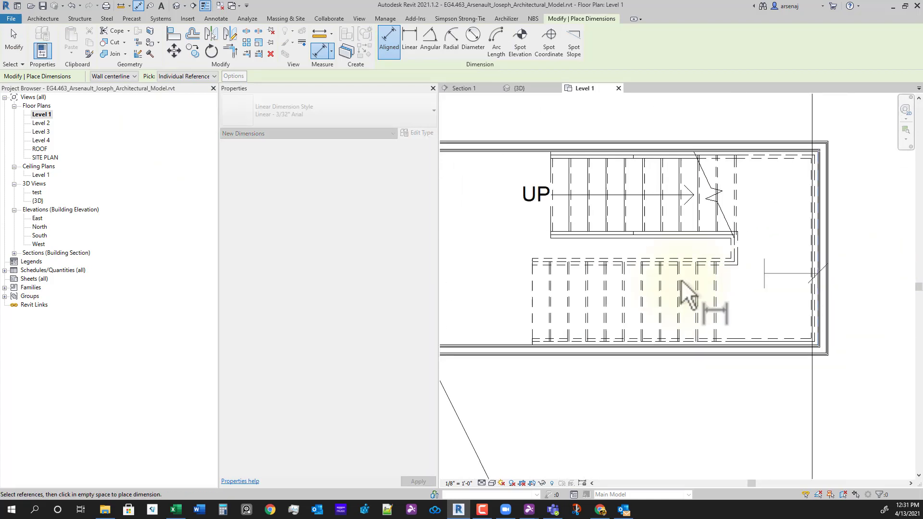
scroll(534, 271, "up", 4)
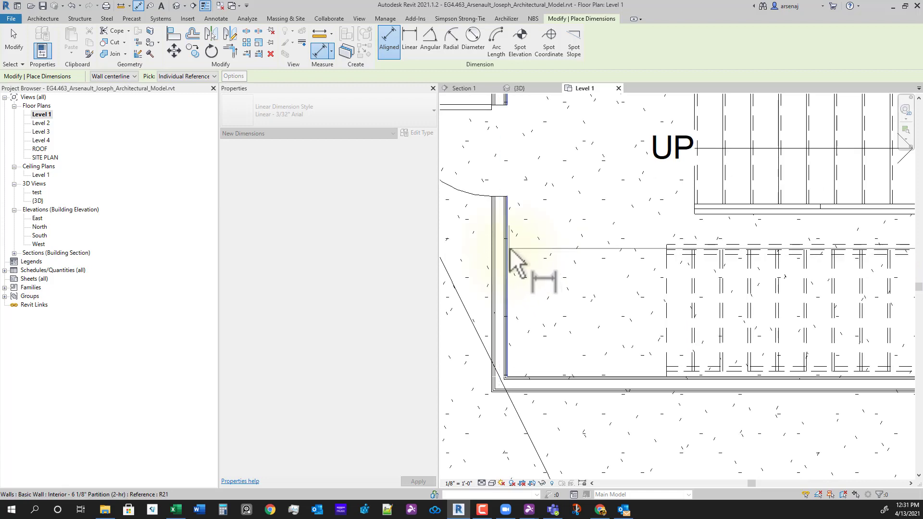
scroll(515, 257, "down", 2)
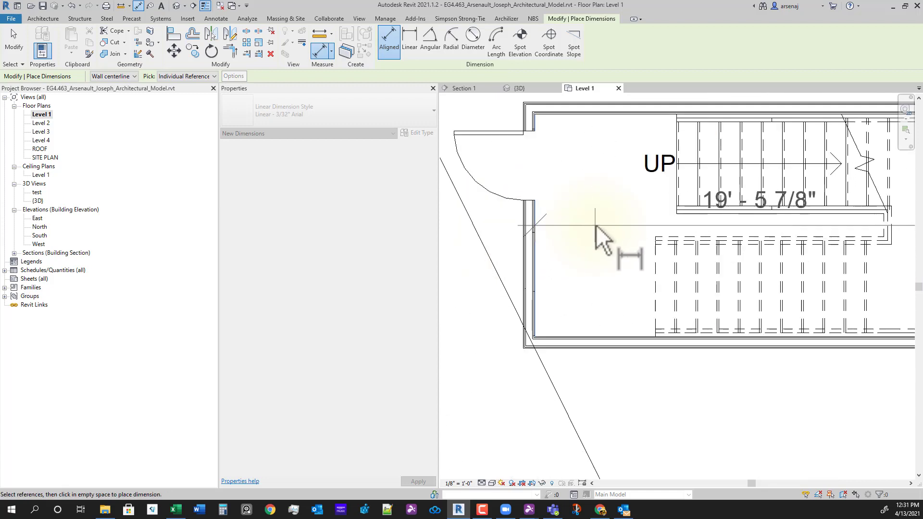
key("Escape")
key("Escape")
scroll(596, 279, "down", 1)
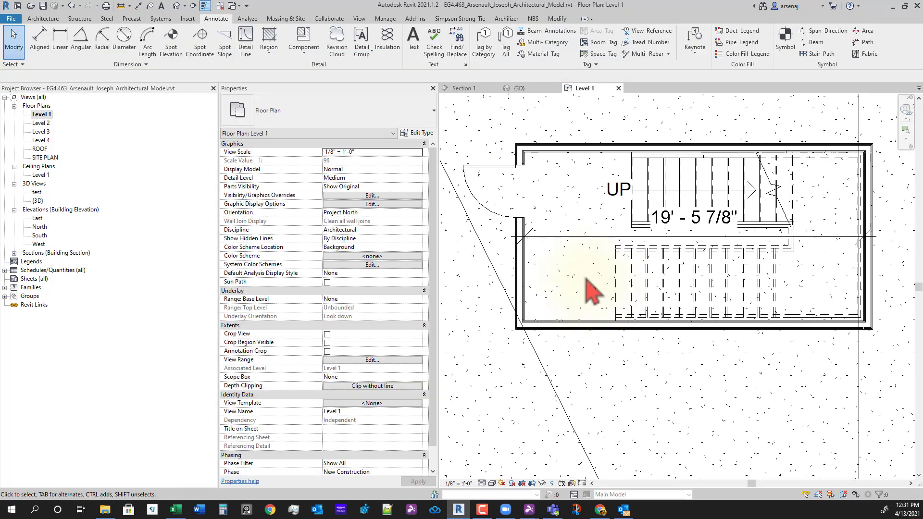
- Move the stair core's west wall by setting the interior dimension between the end walls to 20' 0"
left_click(528, 269)
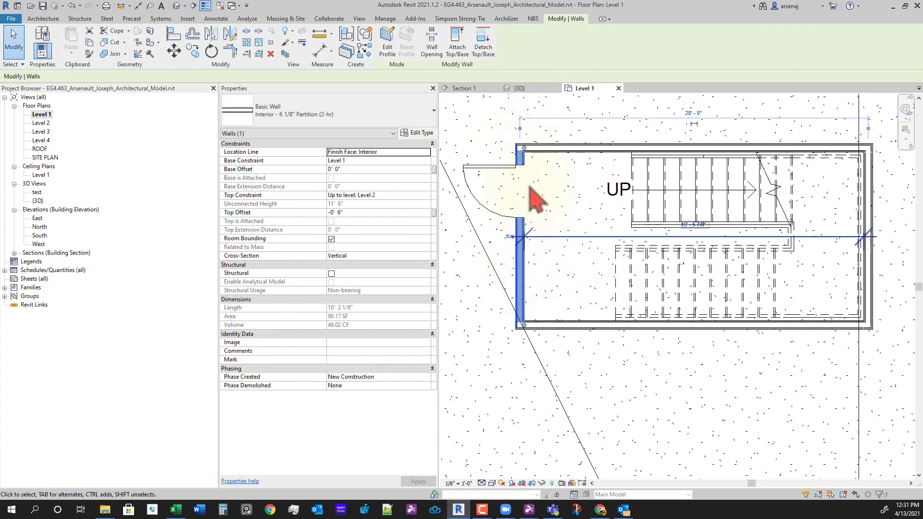
left_click(694, 227)
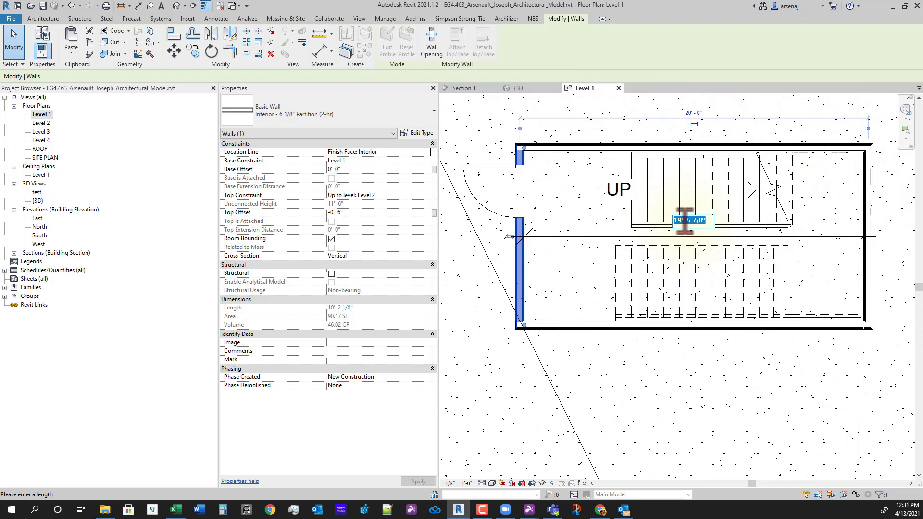
key("Return")
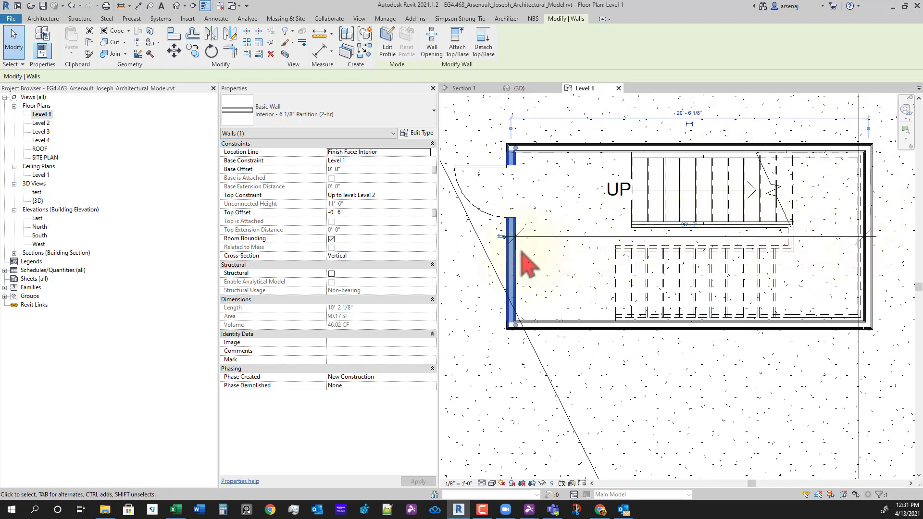
left_click(572, 298)
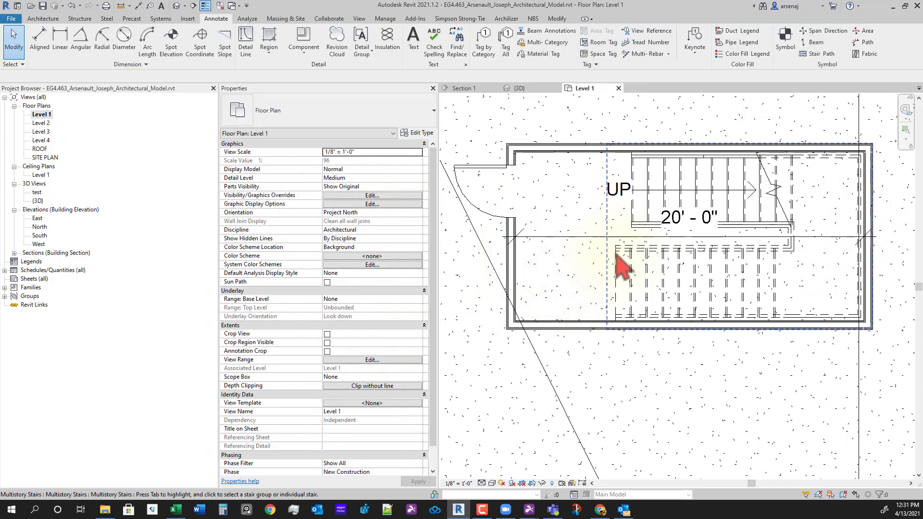
- Switch to the {3D} view and window-select the whole stair core with its walls, doors and stairs on all levels
scroll(564, 326, "down", 4)
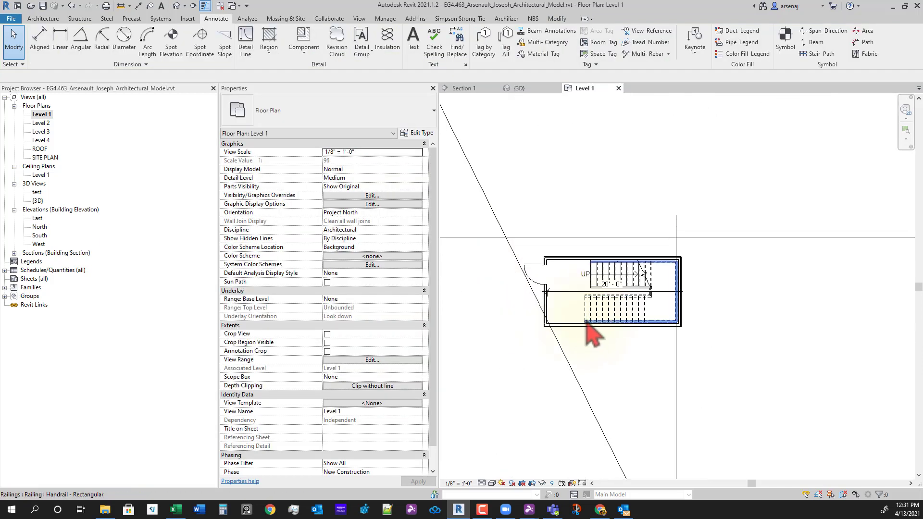
left_click(518, 89)
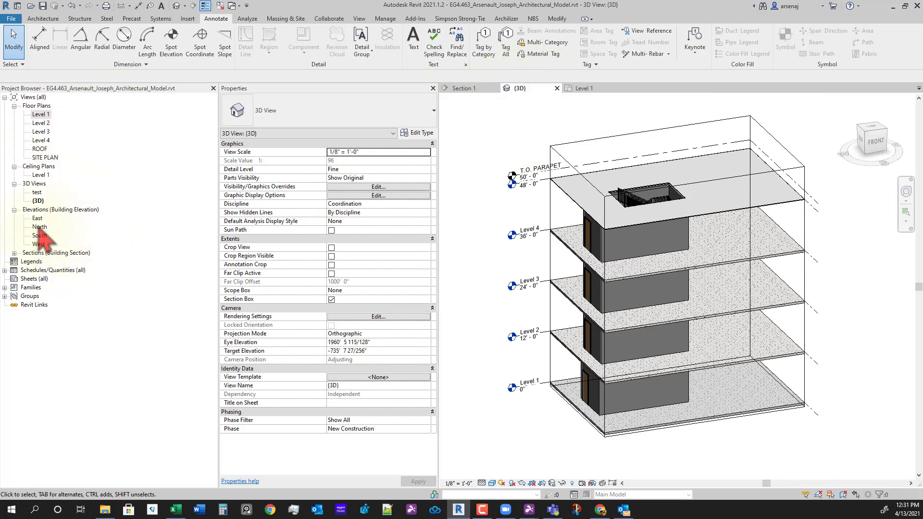
left_click(37, 201)
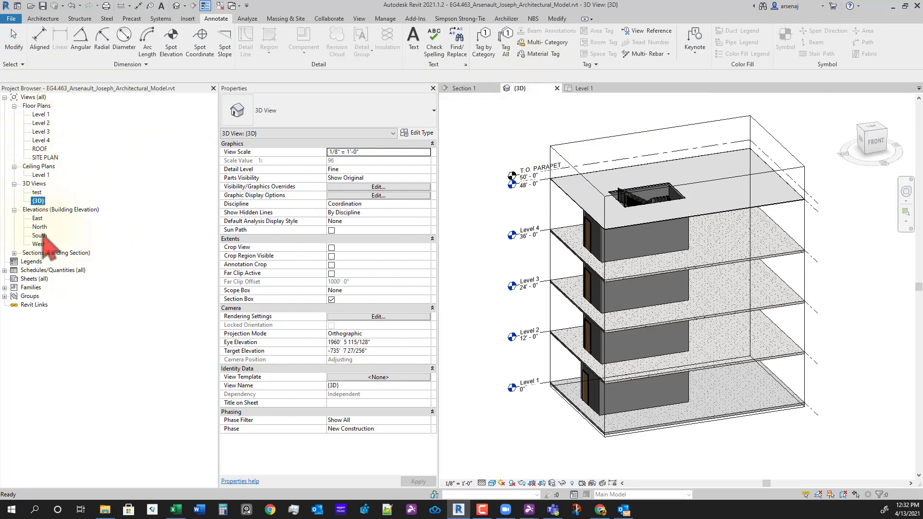
left_click(567, 110)
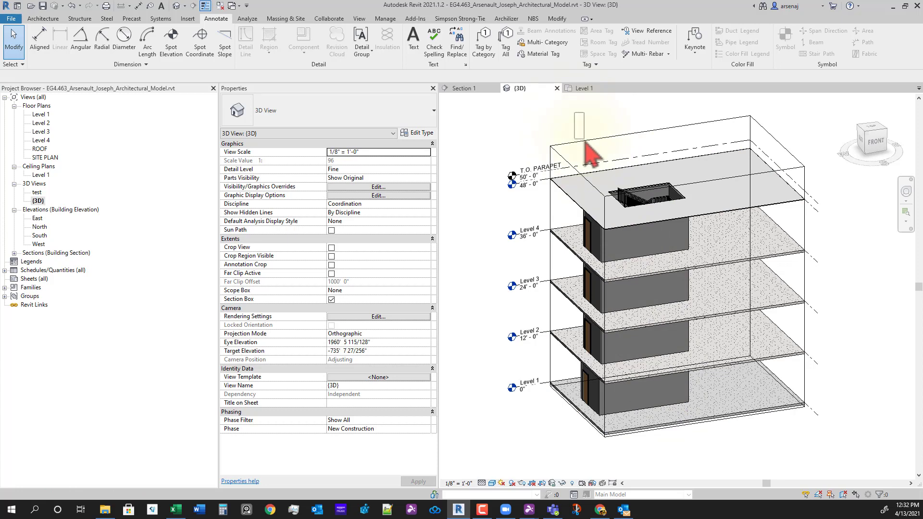
left_click_drag(585, 141, 714, 461)
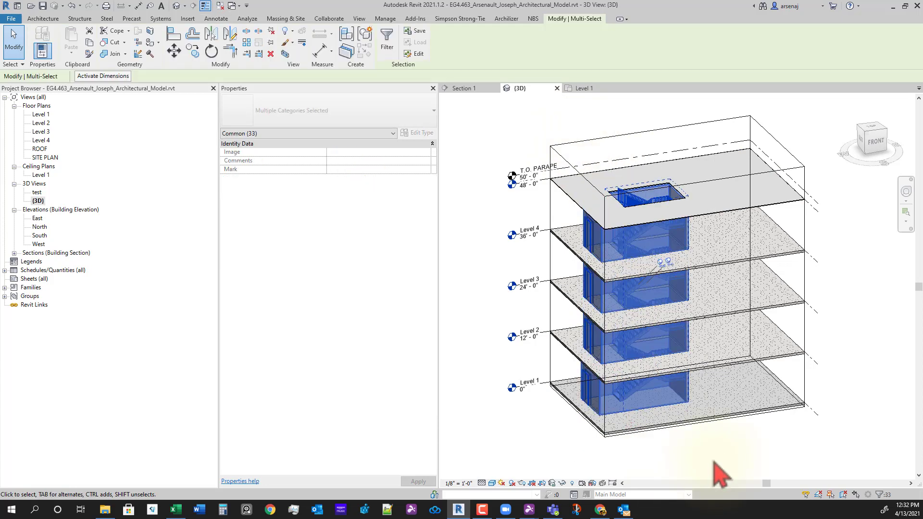
middle_click_drag(669, 464, 659, 412, "shift")
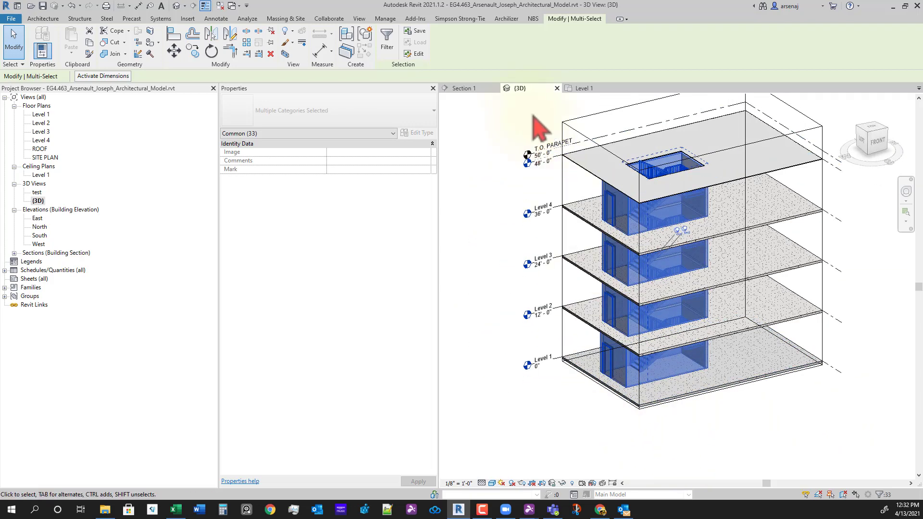
- On the Level 1 plan, move the stair core from its east wall's exterior midpoint to the vertical detail line's upper end, accepting the element deletion
left_click(586, 88)
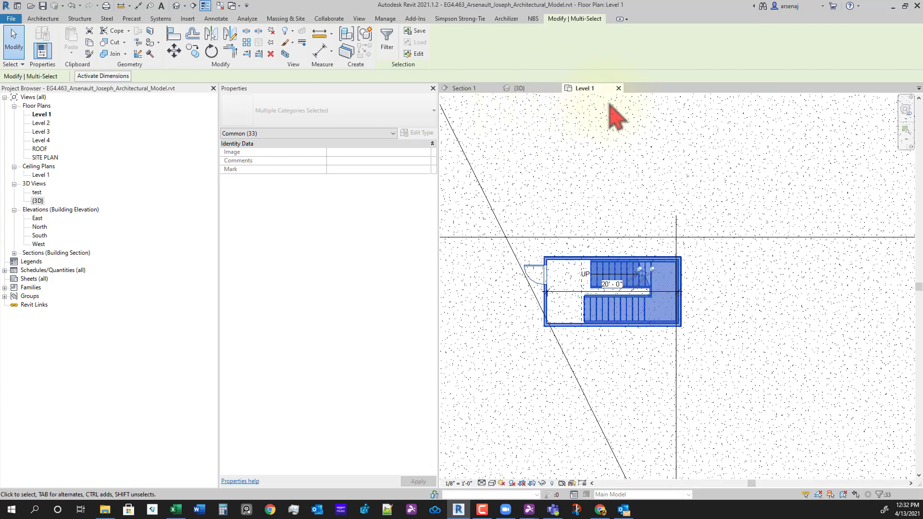
scroll(633, 234, "down", 1)
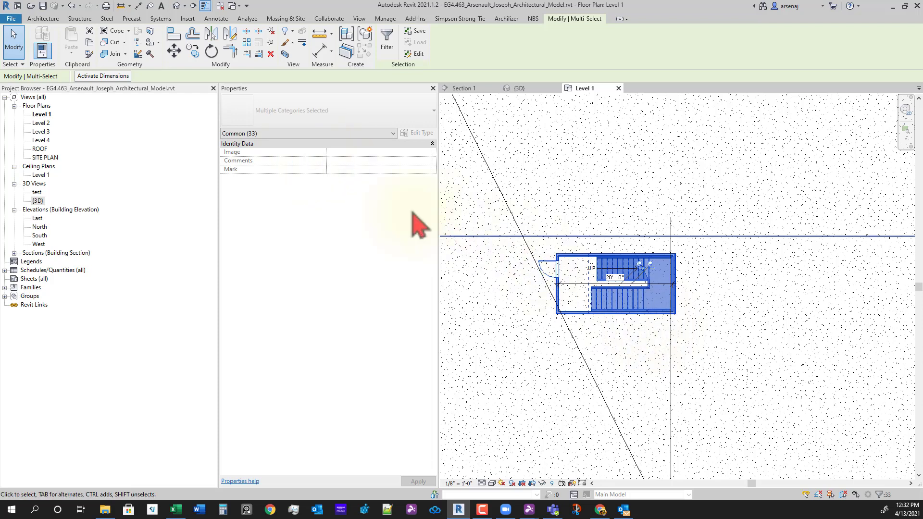
left_click(174, 50)
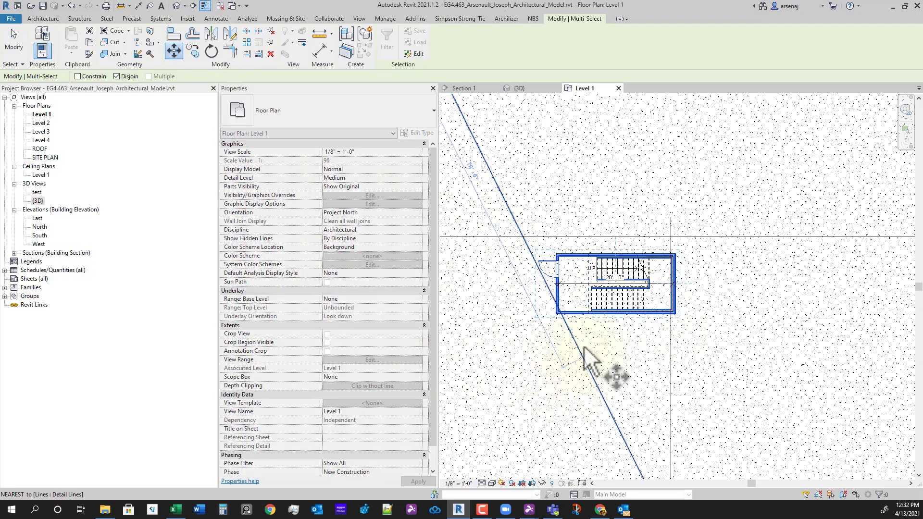
scroll(663, 340, "up", 3)
scroll(658, 346, "down", 1)
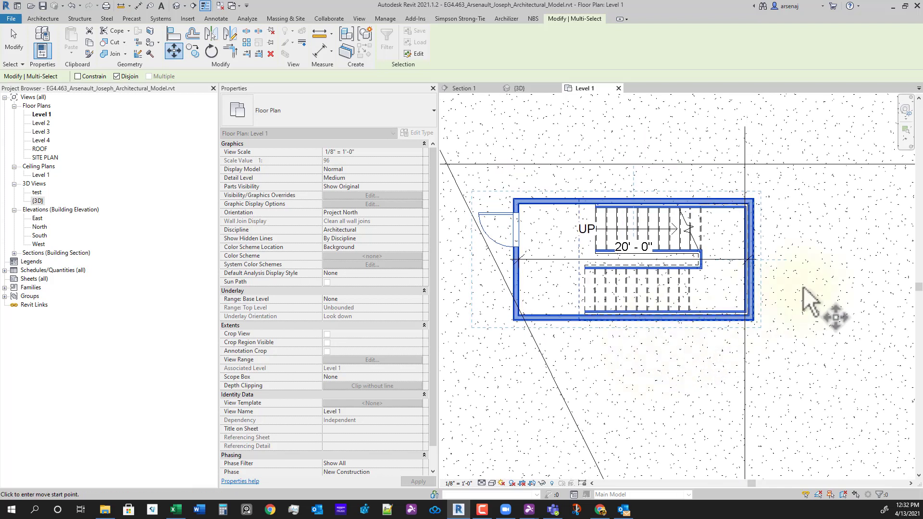
scroll(718, 267, "up", 2)
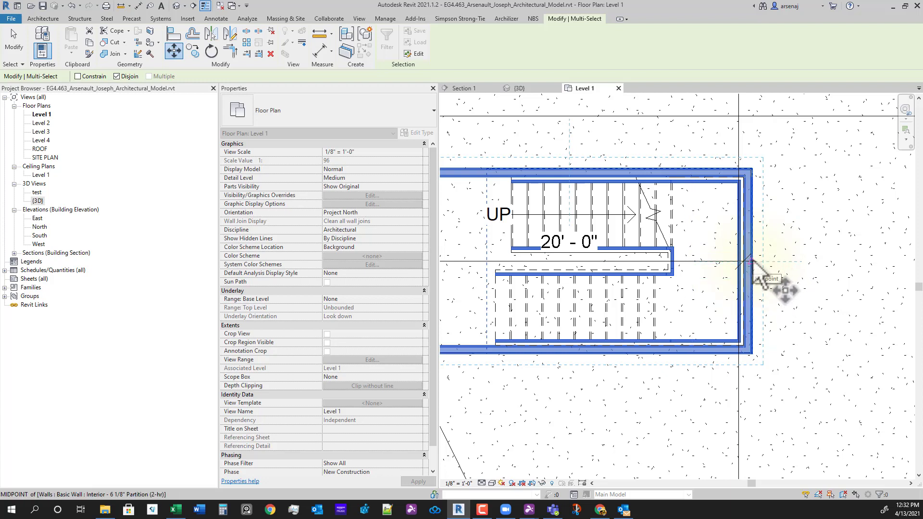
scroll(751, 261, "up", 5)
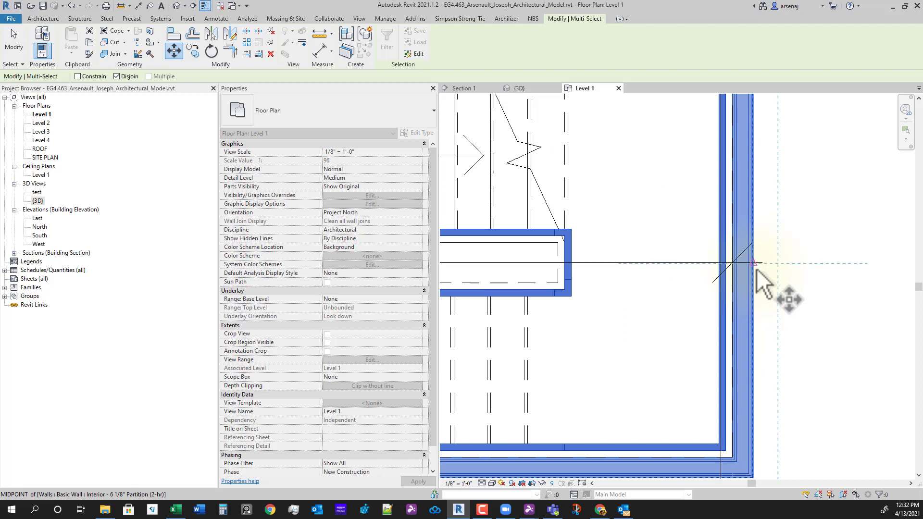
left_click(753, 219)
scroll(754, 288, "down", 5)
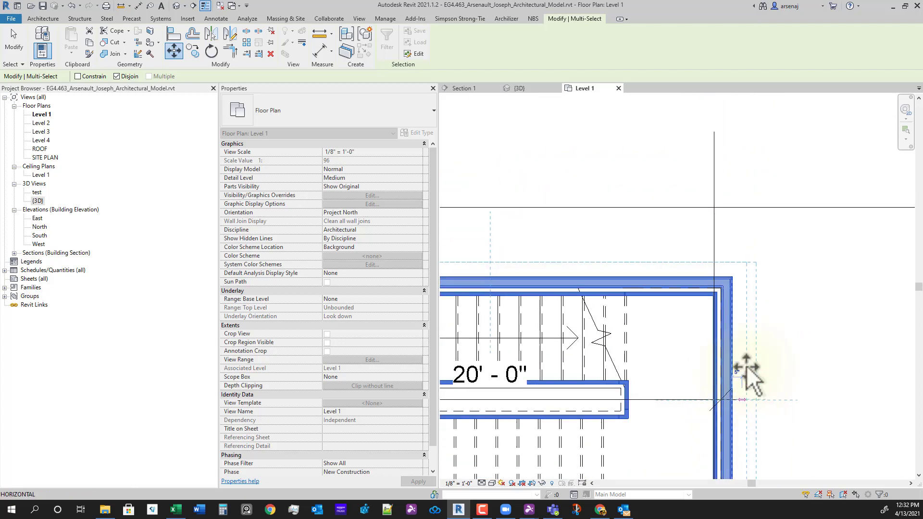
left_click(723, 227)
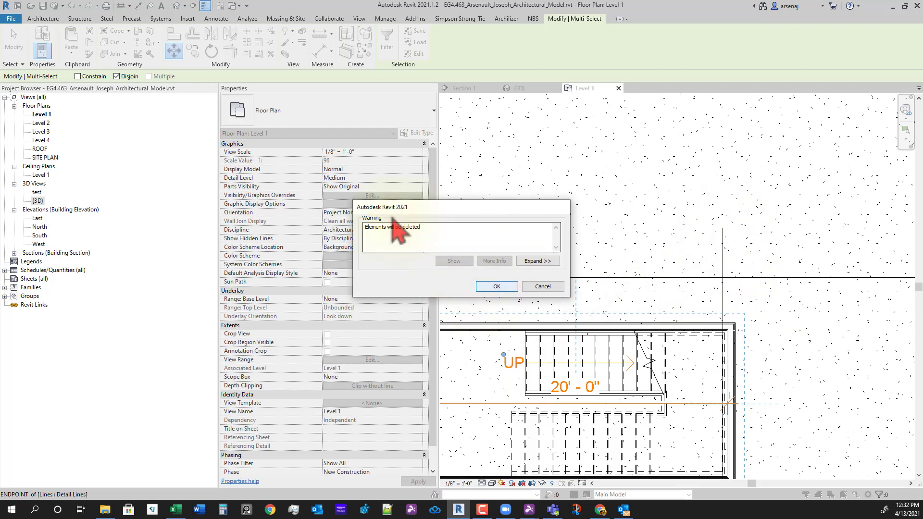
left_click(495, 287)
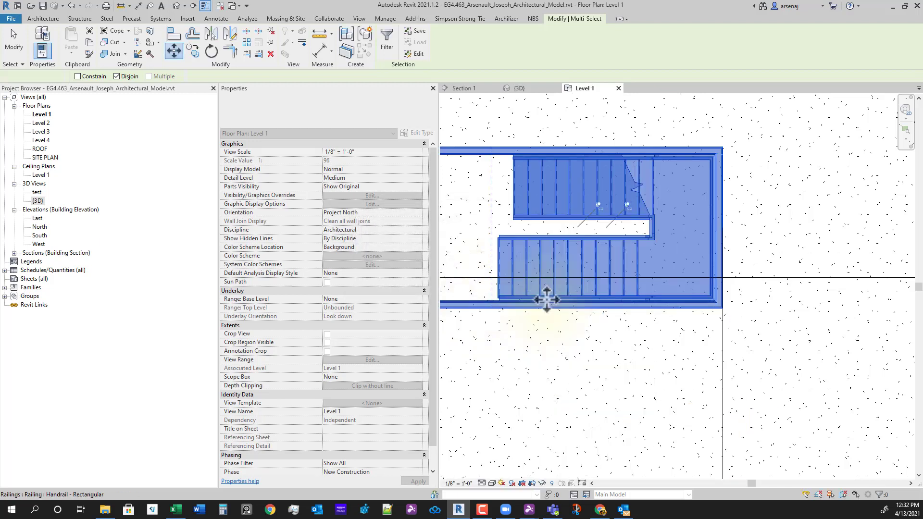
- Move the stair core horizontally, with Constrain on, from its south wall's midpoint to the vertical detail line
middle_click_drag(578, 305, 622, 323)
scroll(623, 324, "down", 1)
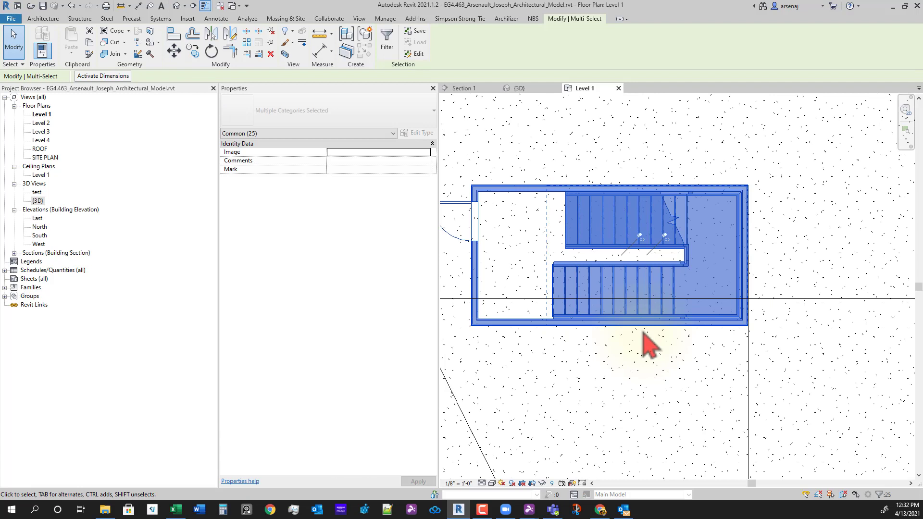
left_click(179, 55)
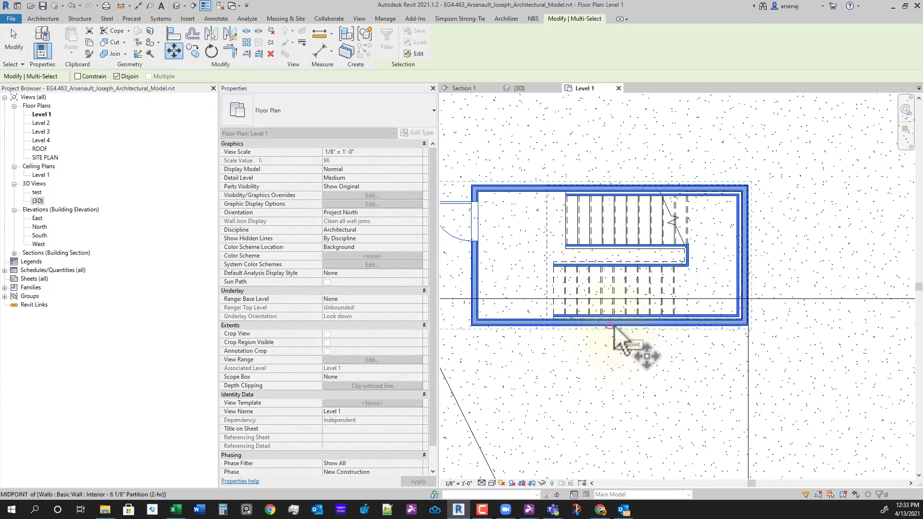
left_click(609, 325)
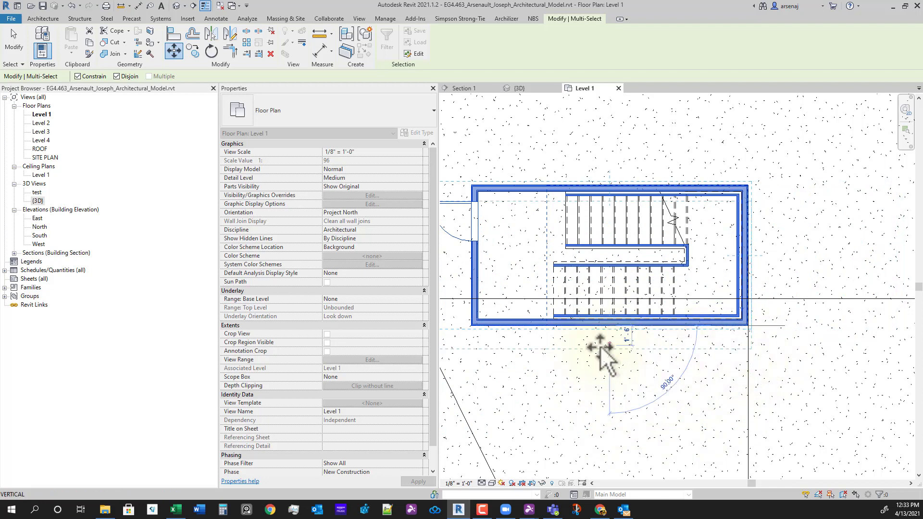
left_click(751, 364)
scroll(793, 370, "down", 1)
middle_click_drag(793, 369, 676, 321)
scroll(676, 321, "down", 1)
scroll(714, 382, "down", 3)
middle_click_drag(714, 383, 663, 304)
scroll(658, 293, "down", 2)
scroll(670, 327, "down", 1)
middle_click_drag(621, 196, 622, 245)
scroll(582, 228, "up", 2)
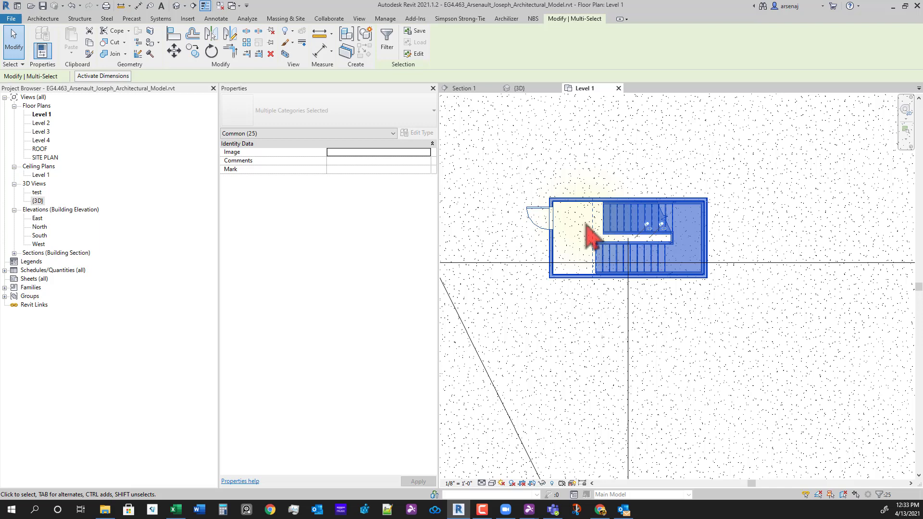
- Create a model group named "stair 1" from the selected stair core, and deselect it
left_click(364, 38)
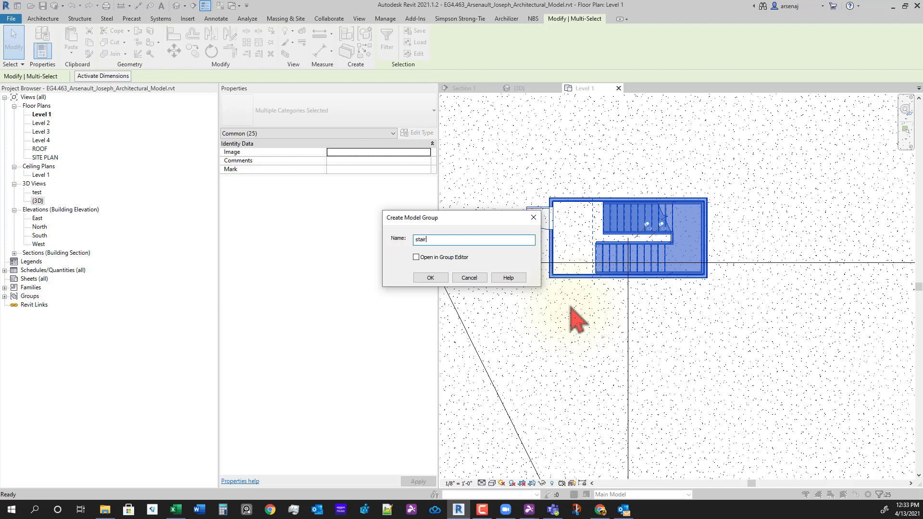
key("Return")
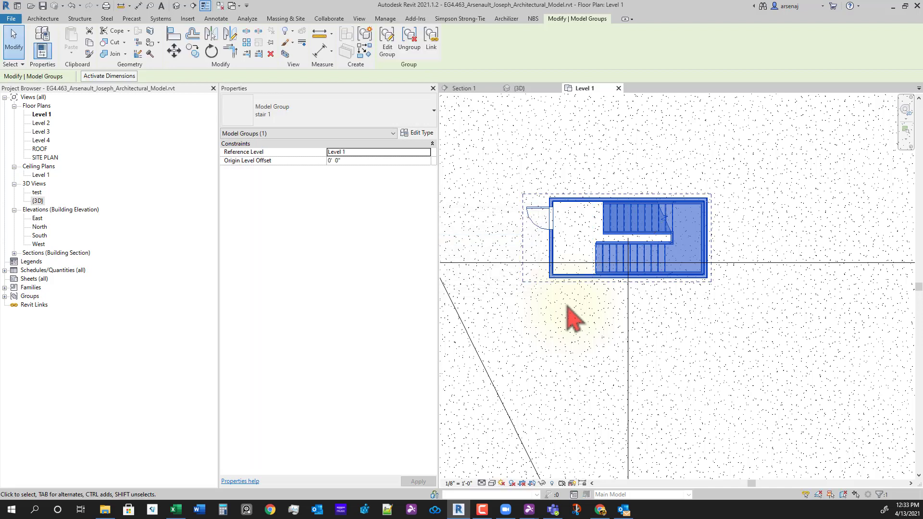
left_click(632, 335)
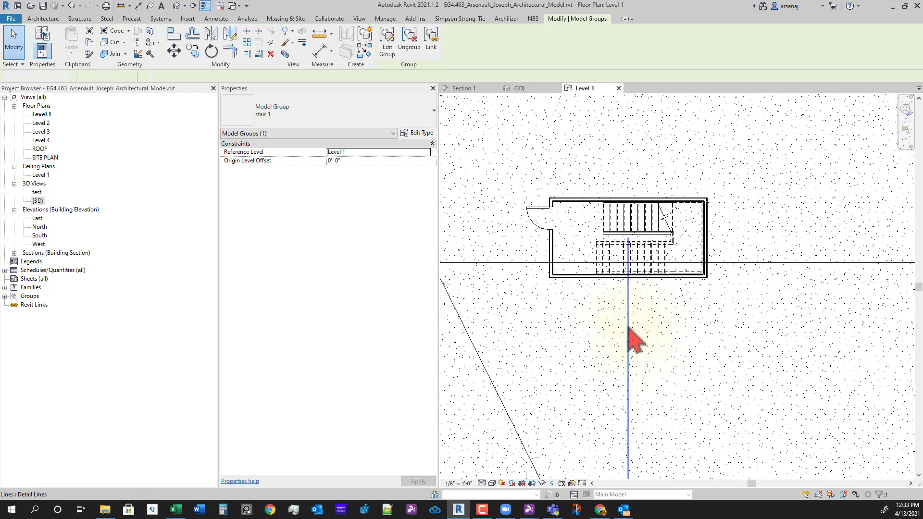
- Mirror a copy of the stair 1 group about a horizontal axis drawn through the intersection of the diagonal and vertical detail lines
scroll(646, 294, "down", 5)
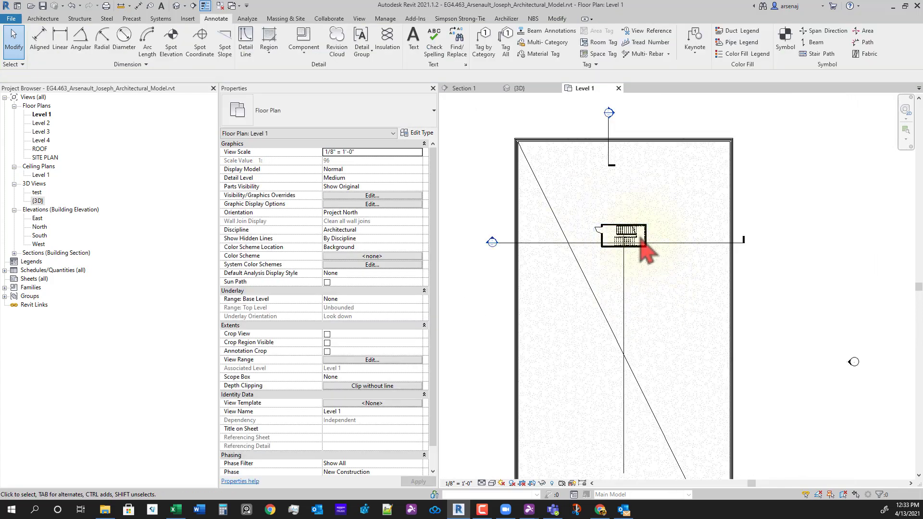
scroll(639, 264, "up", 2)
scroll(600, 287, "up", 1)
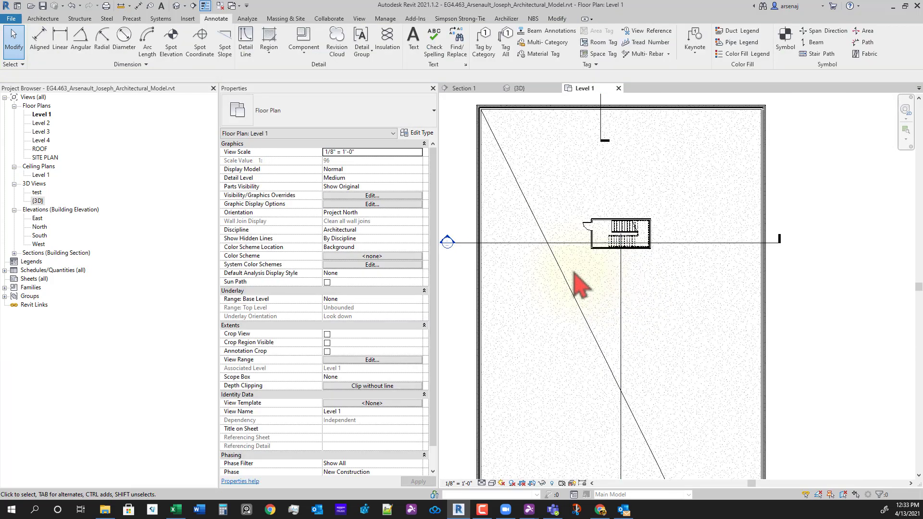
scroll(622, 339, "down", 1)
middle_click_drag(621, 324, 605, 252)
scroll(605, 253, "down", 2)
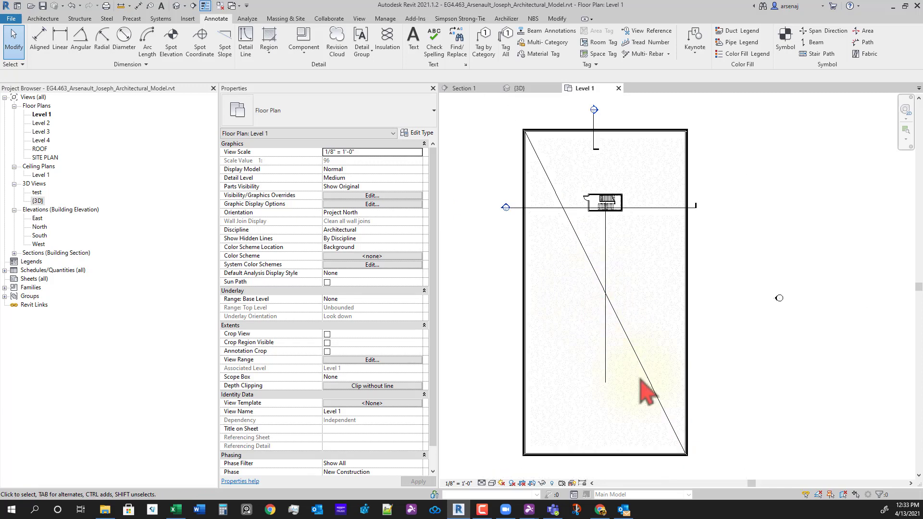
scroll(611, 382, "down", 1)
scroll(603, 289, "up", 2)
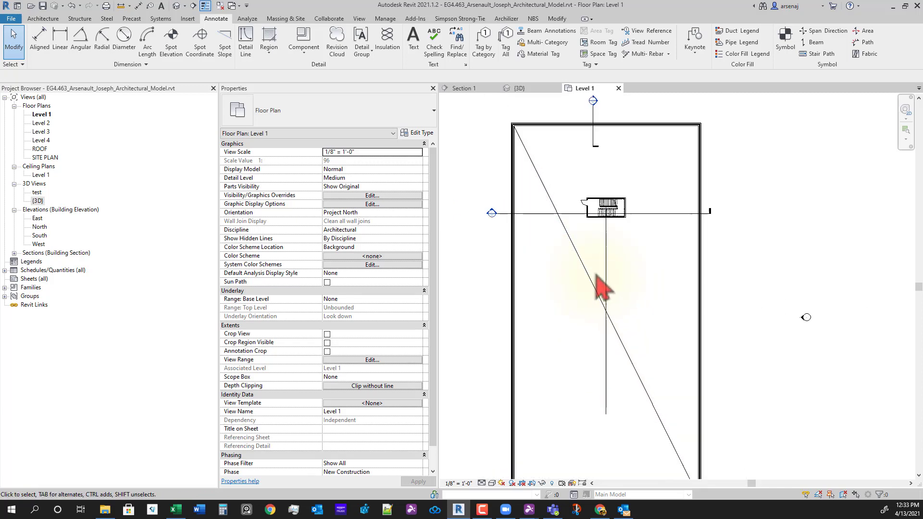
scroll(597, 276, "up", 1)
left_click(610, 205)
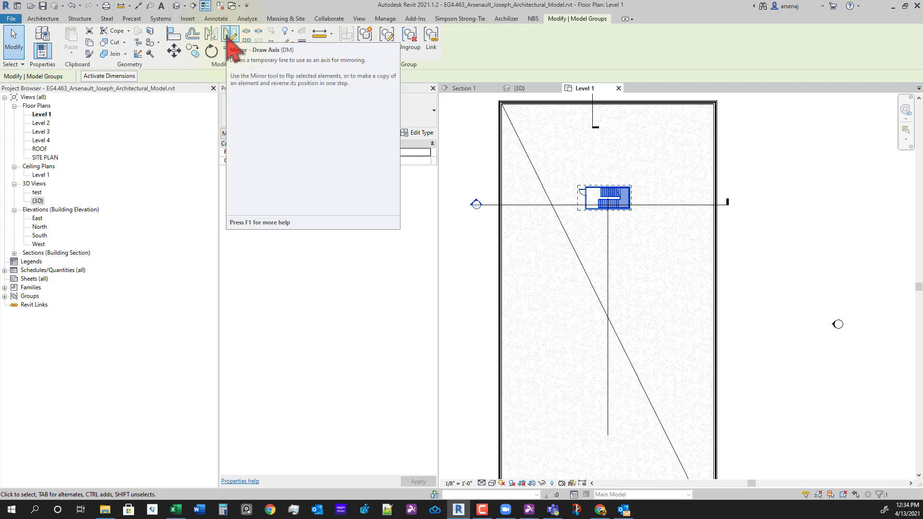
left_click(227, 37)
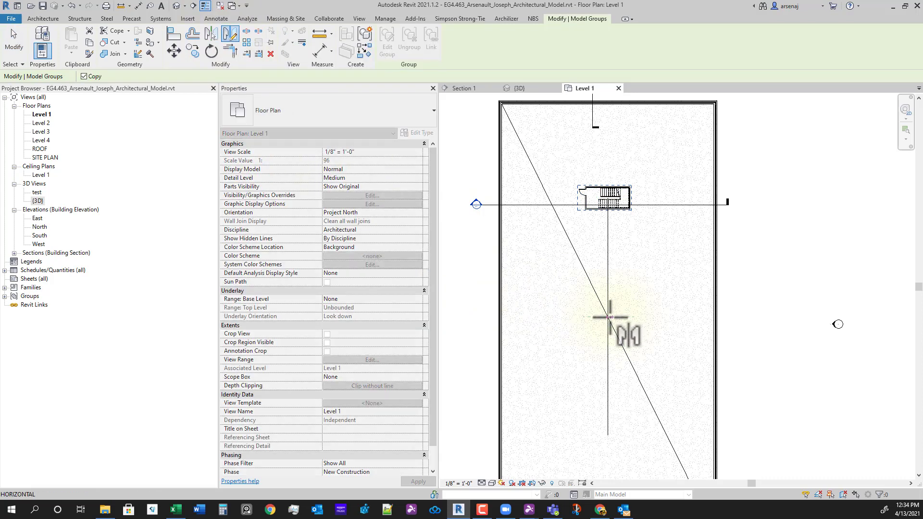
left_click(574, 313)
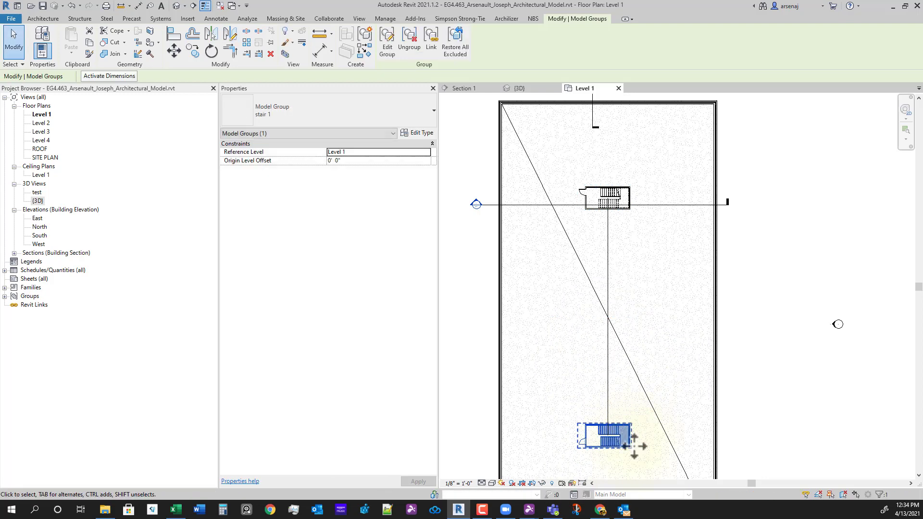
scroll(635, 447, "up", 3)
left_click(617, 441)
scroll(638, 383, "down", 3)
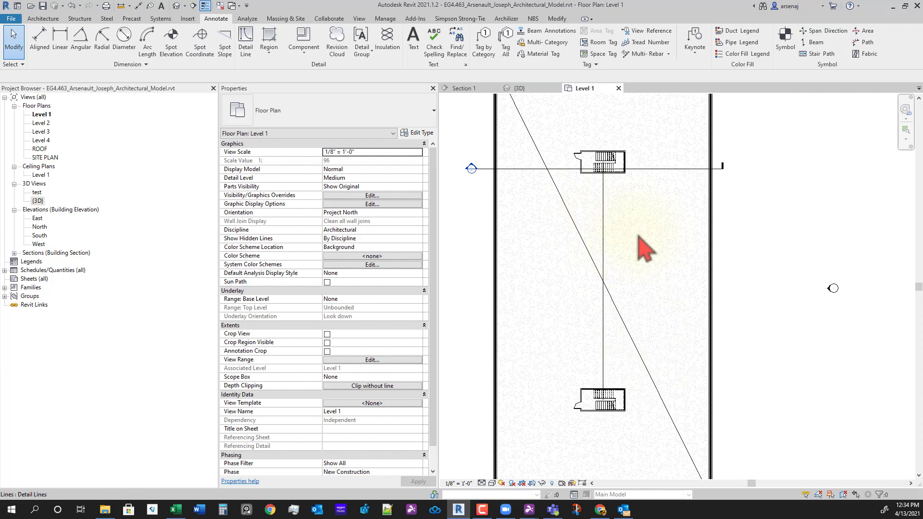
- Examine the positions of both stair cores on the Level 1 plan relative to the detail lines and exterior walls
scroll(647, 324, "down", 2)
scroll(633, 404, "up", 4)
scroll(629, 408, "down", 3)
middle_click_drag(626, 454, 608, 405)
scroll(581, 374, "up", 6)
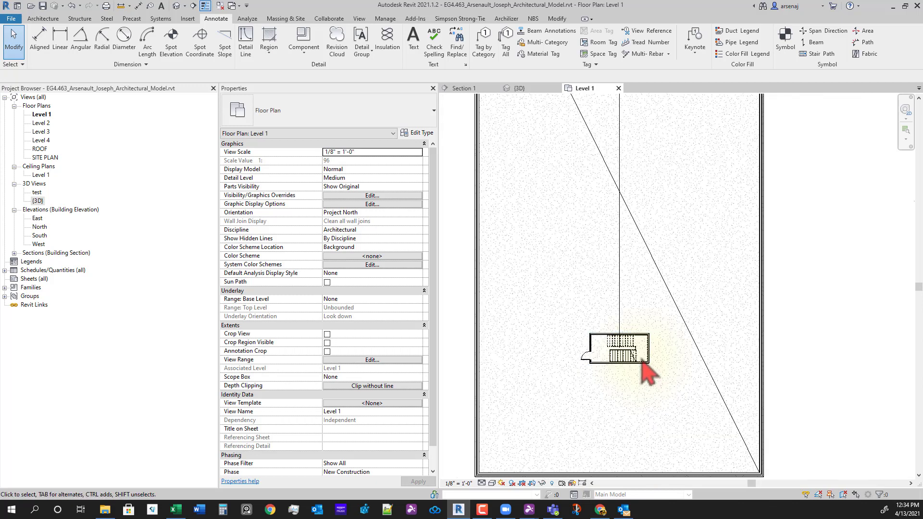
scroll(593, 370, "down", 3)
scroll(614, 412, "up", 1)
middle_click_drag(607, 314, 583, 370)
scroll(584, 371, "up", 3)
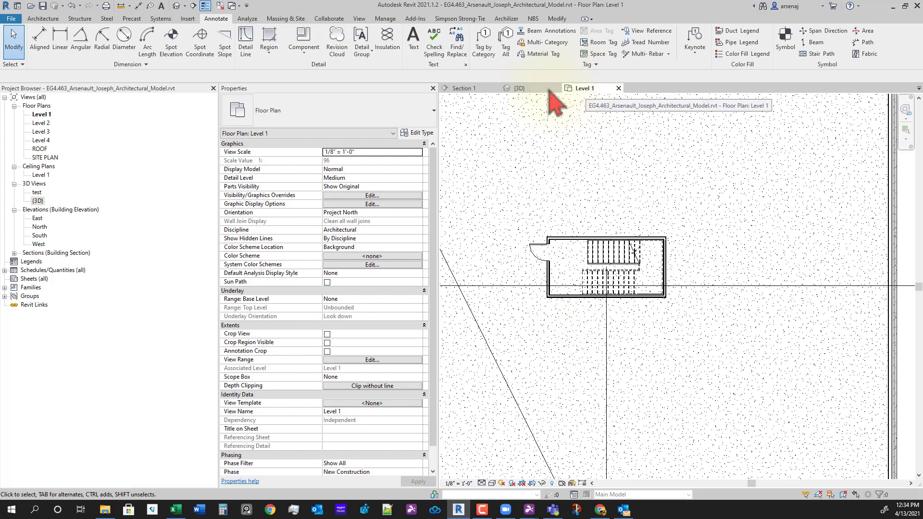
- Close the Section 1 view and tile the Level 1 and {3D} views side by side
left_click(495, 88)
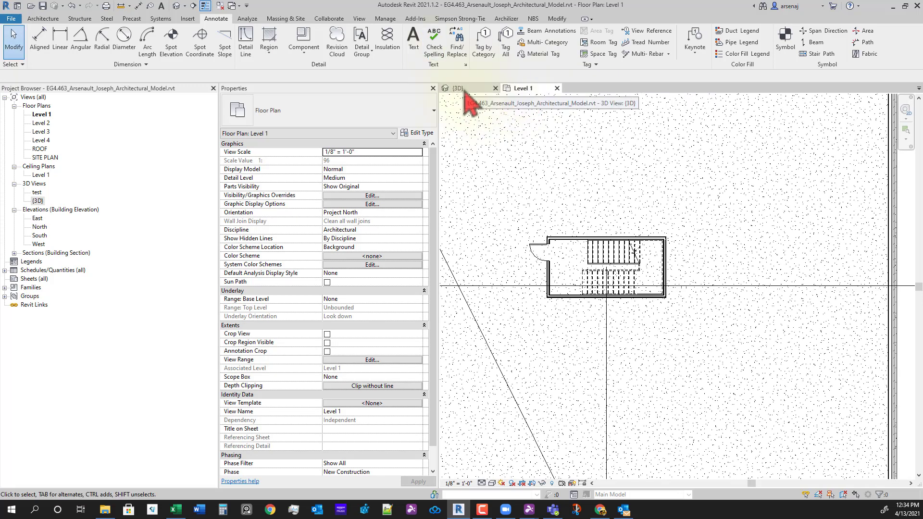
left_click(359, 18)
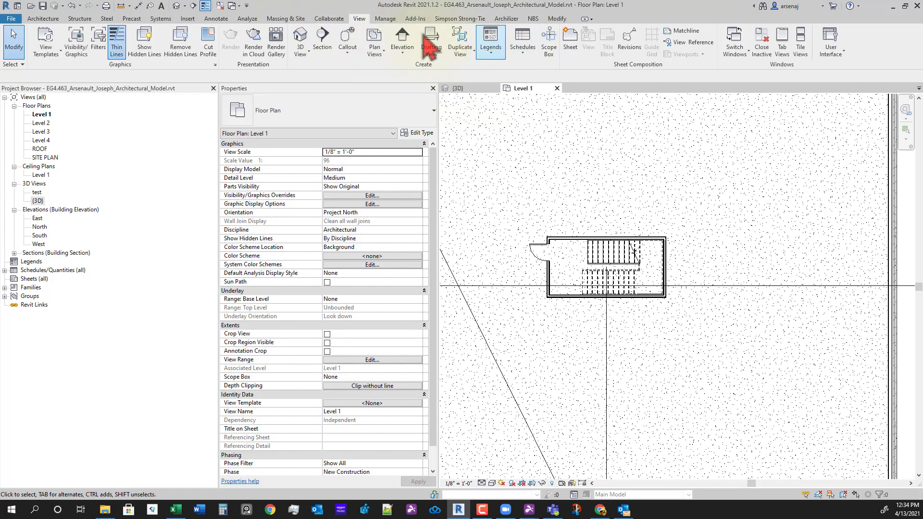
left_click(800, 45)
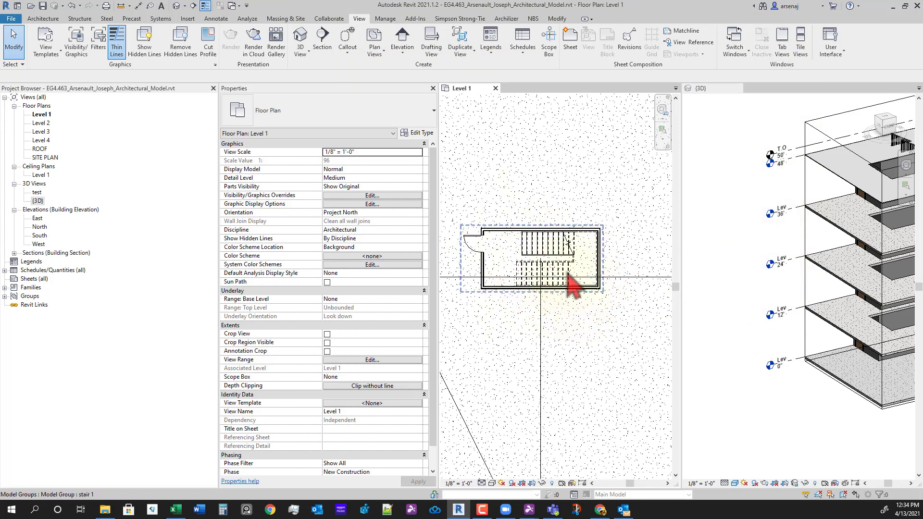
- Check the floor openings from above in the 3D view, and open the roof deck's boundary for editing on the ROOF plan
left_click(787, 376)
scroll(788, 391, "down", 2)
middle_click_drag(829, 411, 789, 415)
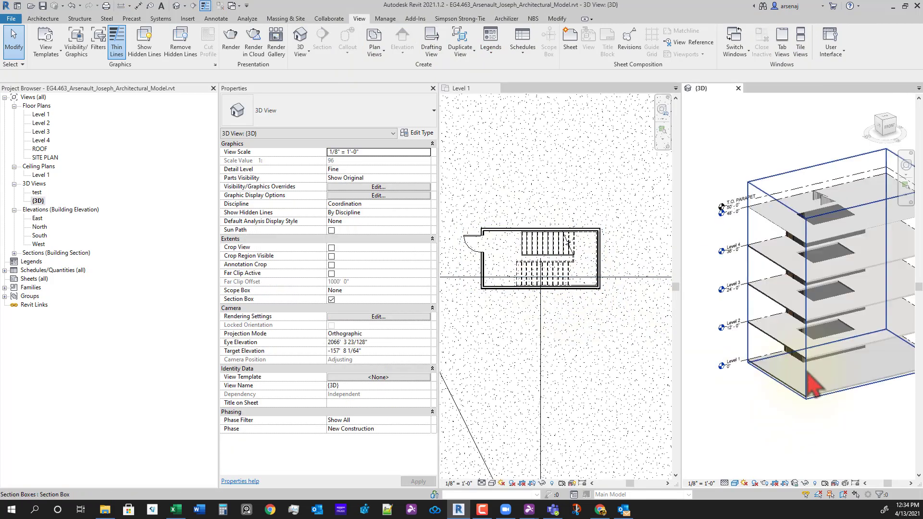
middle_click_drag(826, 381, 864, 397)
middle_click_drag(832, 329, 826, 226, "shift")
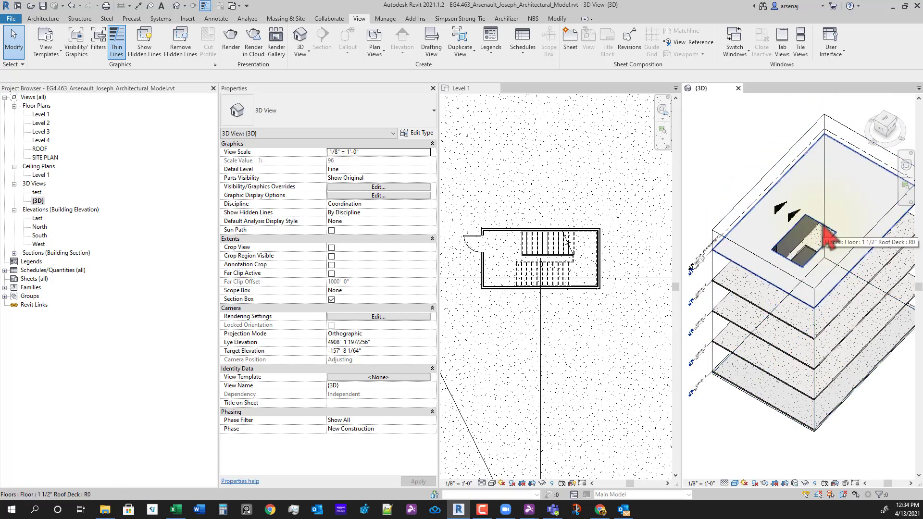
left_click(38, 150)
double_click(37, 149)
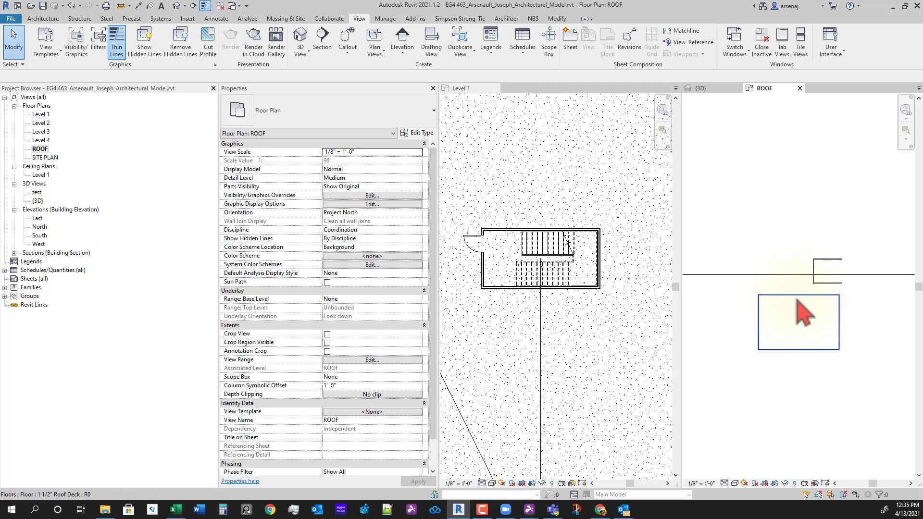
left_click(795, 295)
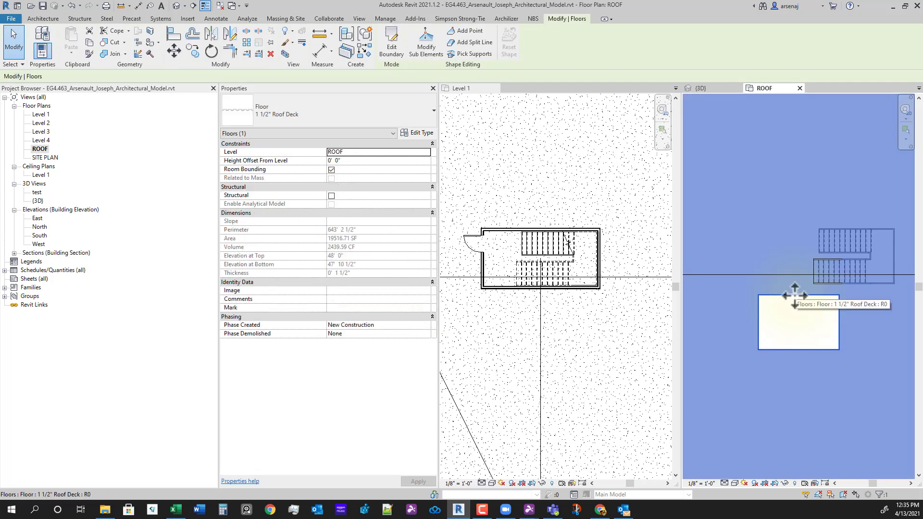
double_click(795, 295)
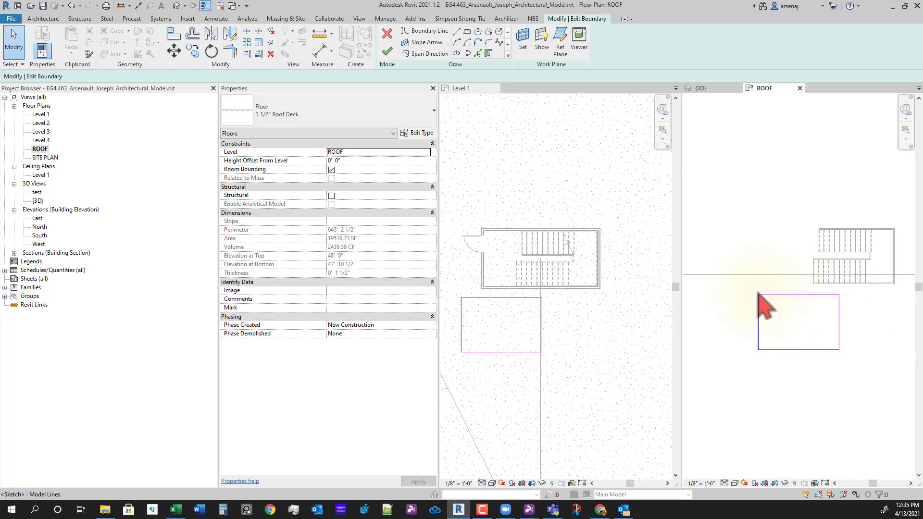
- Move the roof deck's rectangular opening onto the relocated stair by its upper-right corner, and finish the boundary sketch
mouse_move(745, 286)
left_mouse_down()
mouse_move(834, 387)
mouse_move(872, 387)
left_mouse_up()
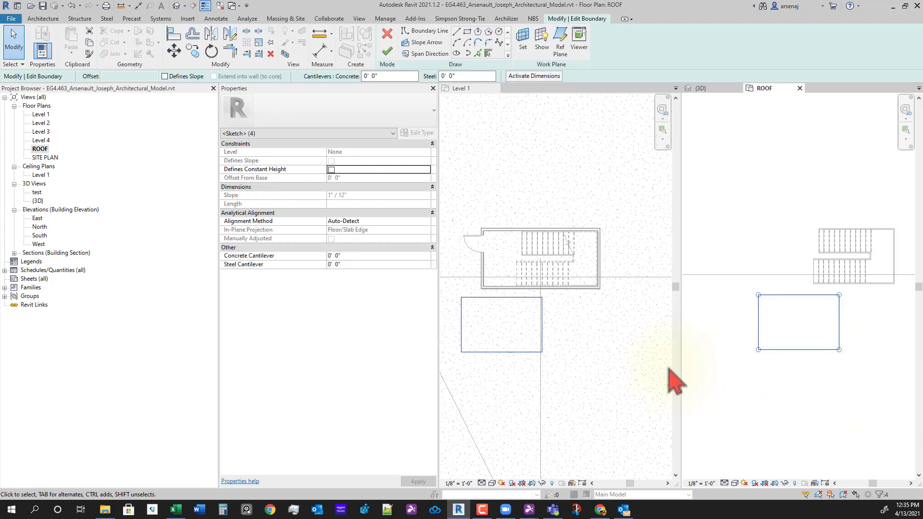
left_click(548, 340)
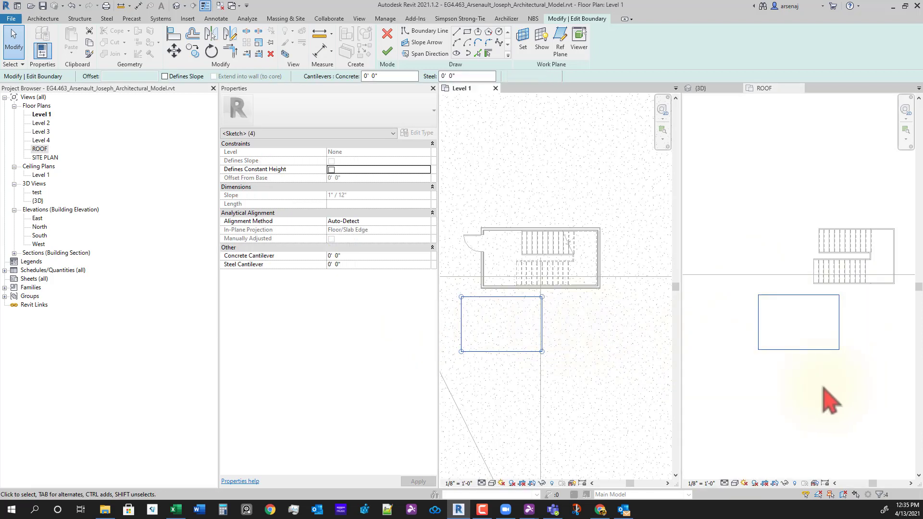
left_click(830, 402)
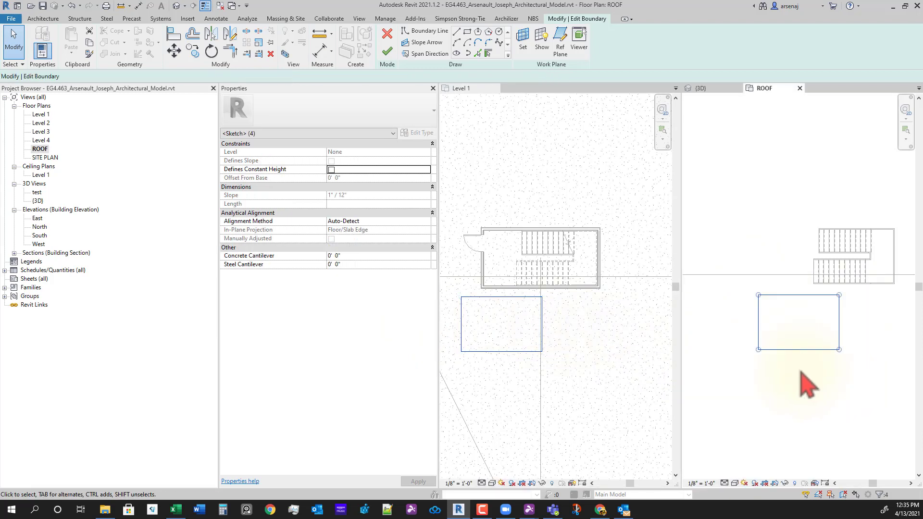
left_click(172, 54)
scroll(832, 324, "up", 1)
left_click(840, 290)
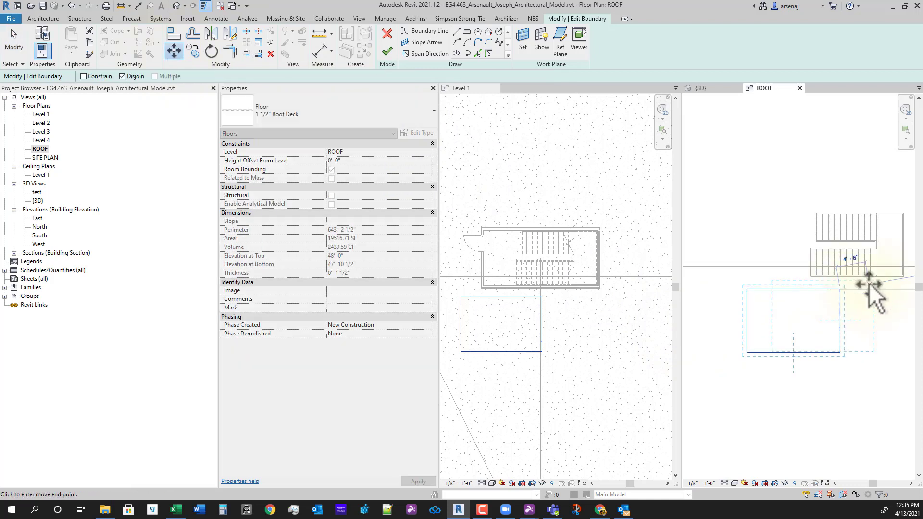
middle_click_drag(904, 233, 836, 284)
scroll(845, 279, "up", 1)
scroll(839, 278, "up", 4)
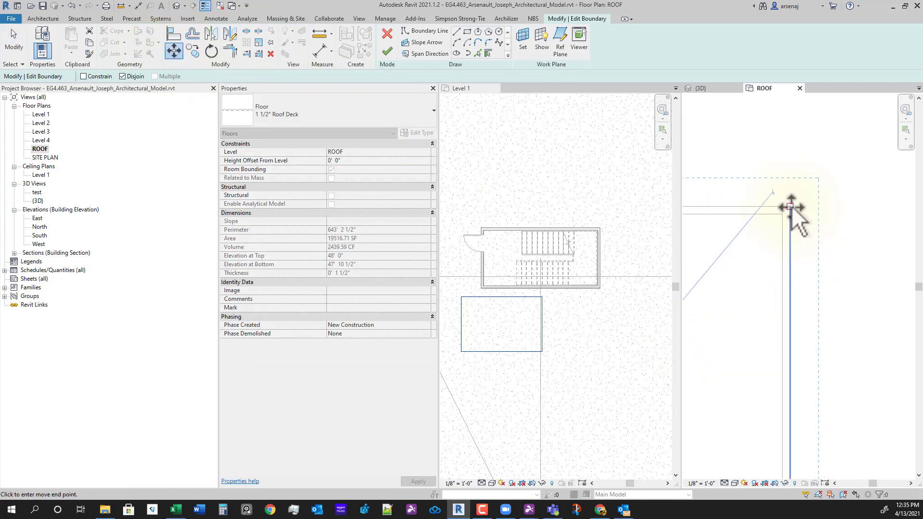
left_click(829, 306)
scroll(820, 435, "down", 3)
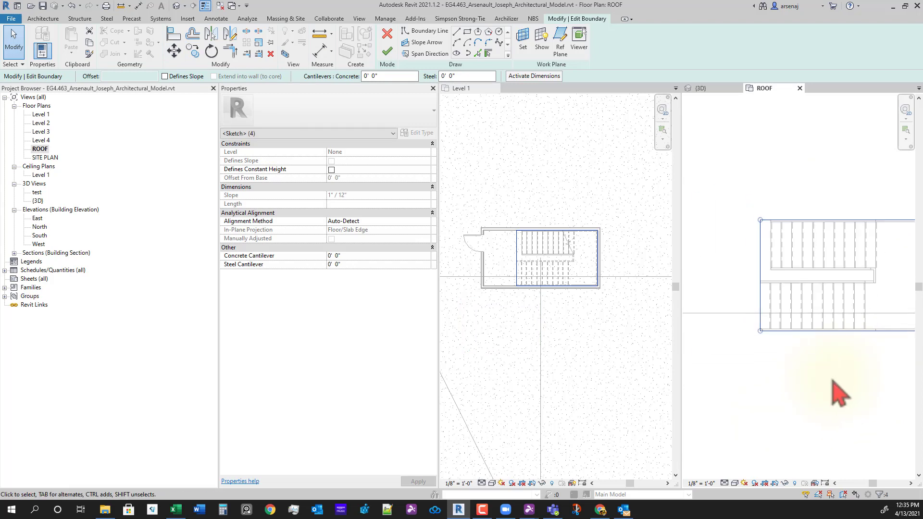
middle_click_drag(837, 402, 810, 400)
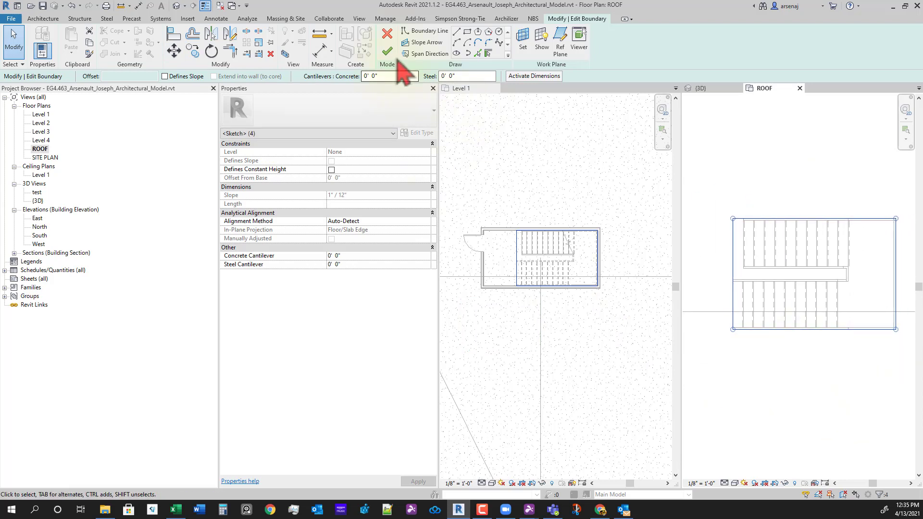
left_click(387, 51)
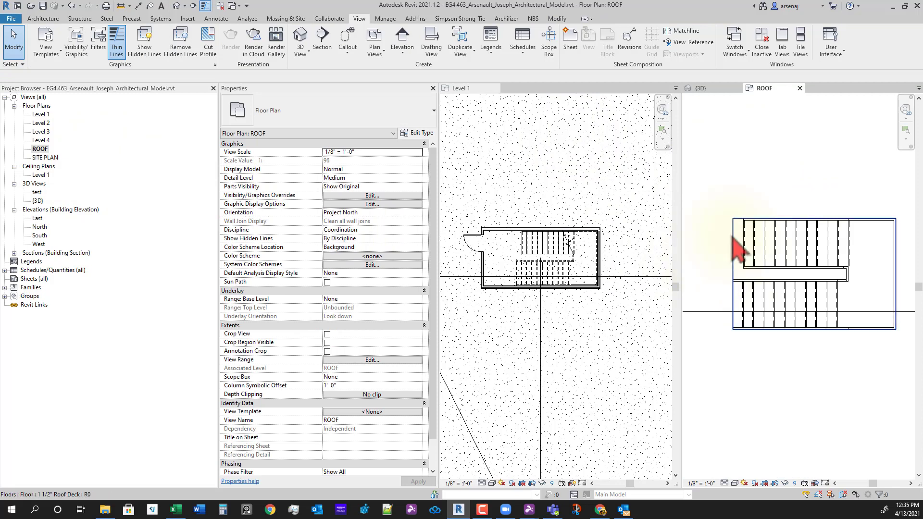
- Reopen the roof deck boundary and copy the stair opening straight down onto the mirrored stair core
double_click(741, 250)
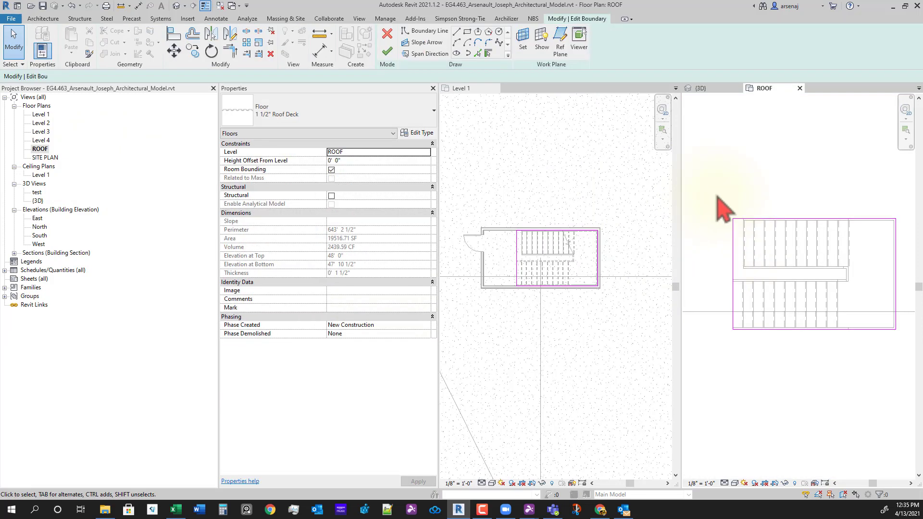
left_click_drag(901, 361, 908, 363)
scroll(904, 364, "down", 2)
middle_click_drag(871, 385, 757, 354)
scroll(757, 341, "down", 1)
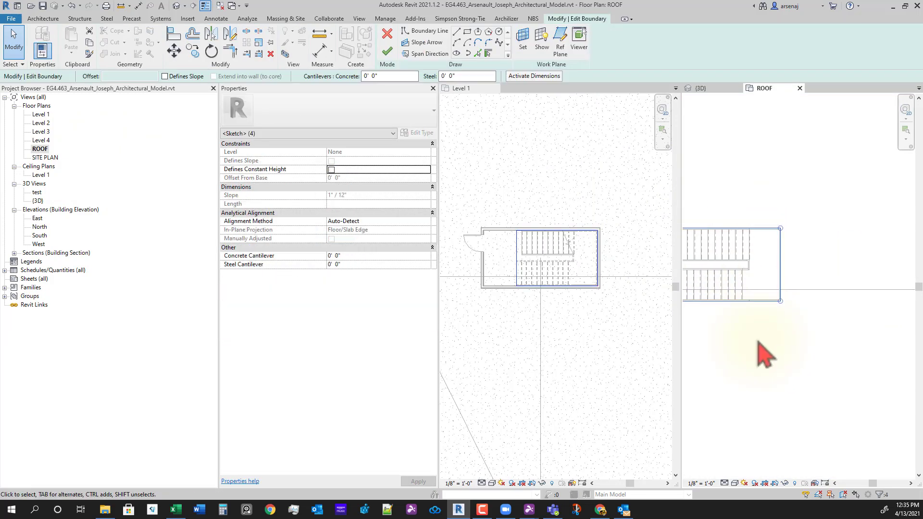
left_click(191, 51)
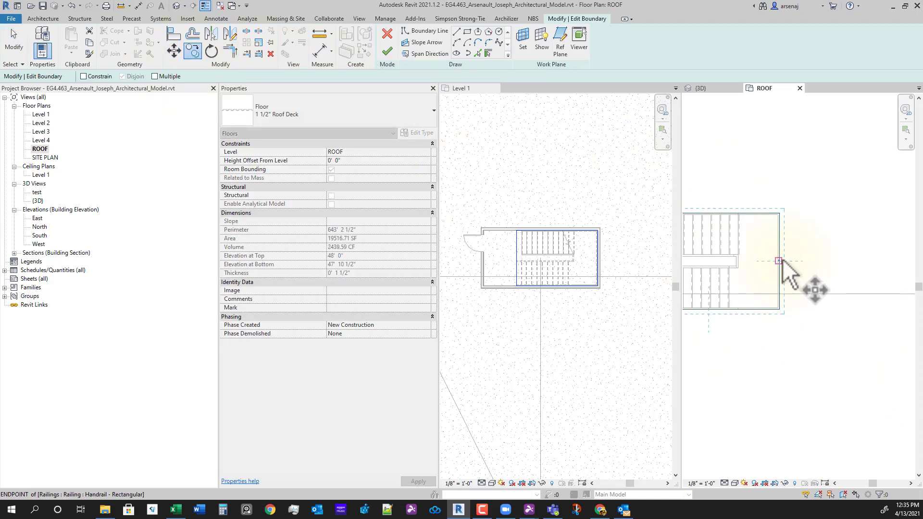
scroll(782, 264, "up", 2)
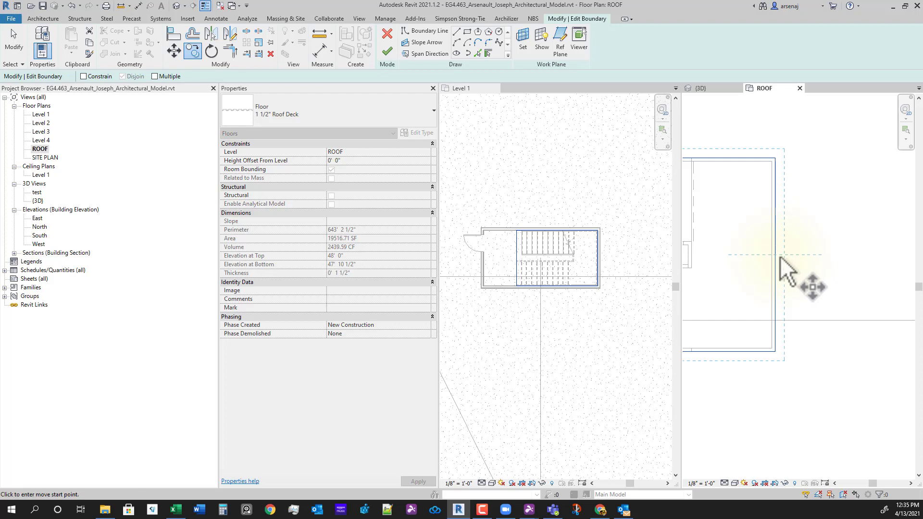
left_click(788, 158)
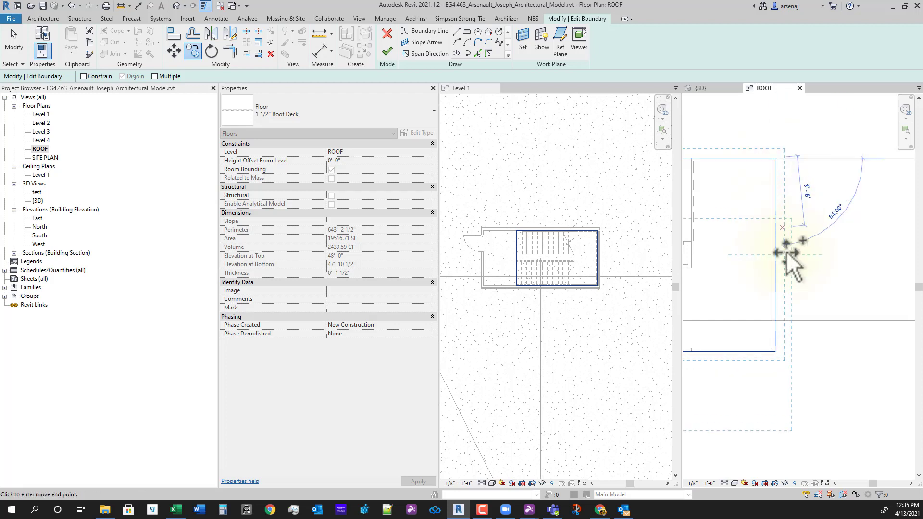
scroll(822, 350, "down", 6)
middle_click_drag(835, 424, 821, 240)
scroll(824, 262, "down", 1)
middle_click_drag(815, 394, 810, 328)
scroll(795, 337, "up", 5)
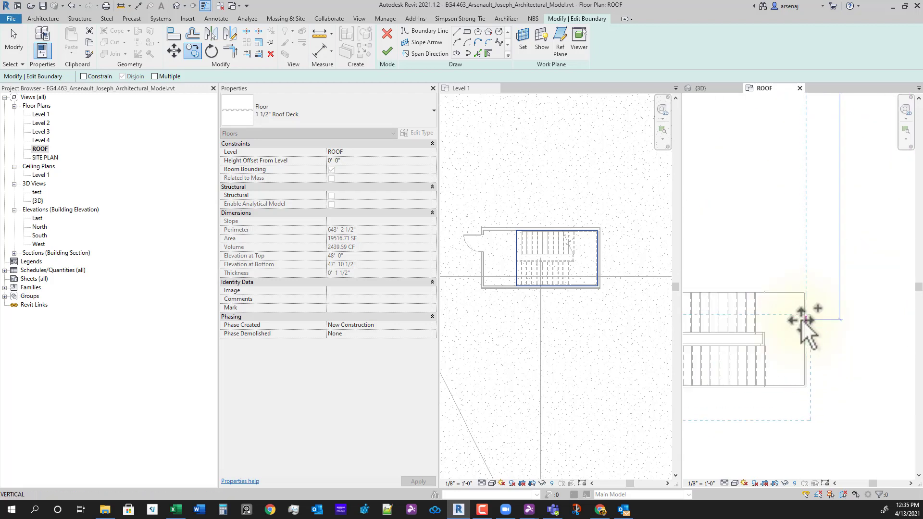
scroll(808, 301, "up", 2)
left_click(805, 282)
scroll(830, 309, "down", 3)
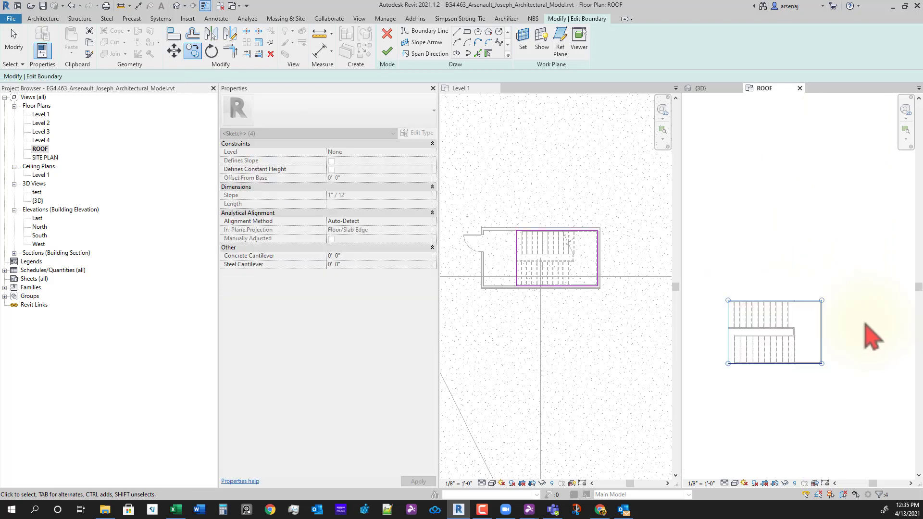
scroll(783, 394, "down", 4)
- Copy both stair opening outlines to the clipboard and finish the roof deck boundary sketch
key("Escape")
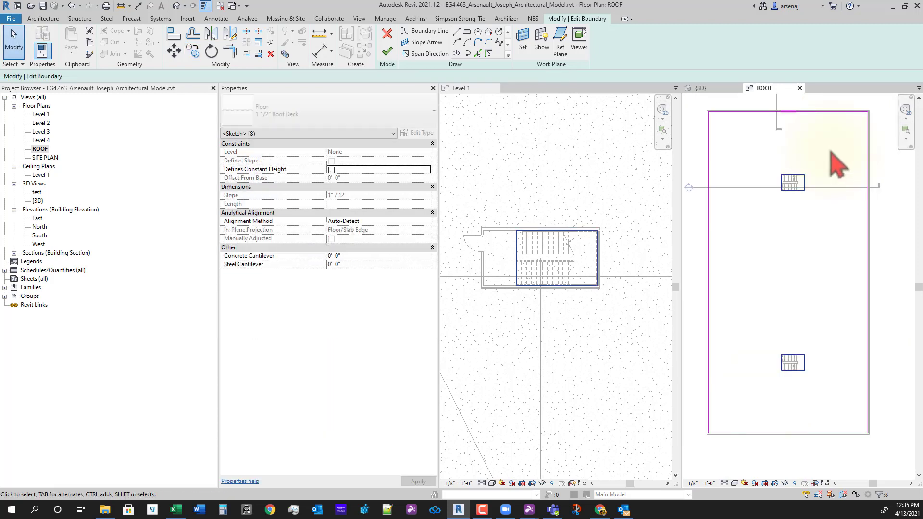
left_click(820, 267)
left_click(387, 50)
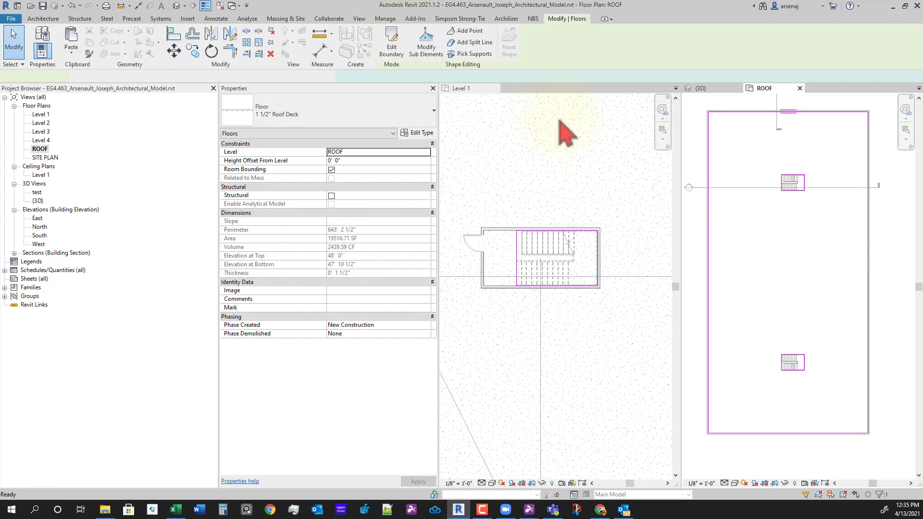
- On the Level 4 plan, edit the floor boundary and delete the old misplaced opening
double_click(41, 141)
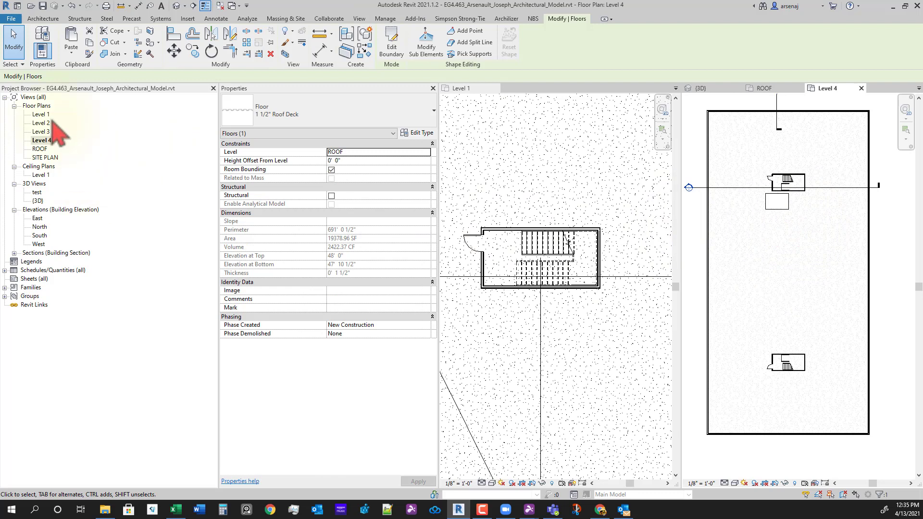
double_click(779, 216)
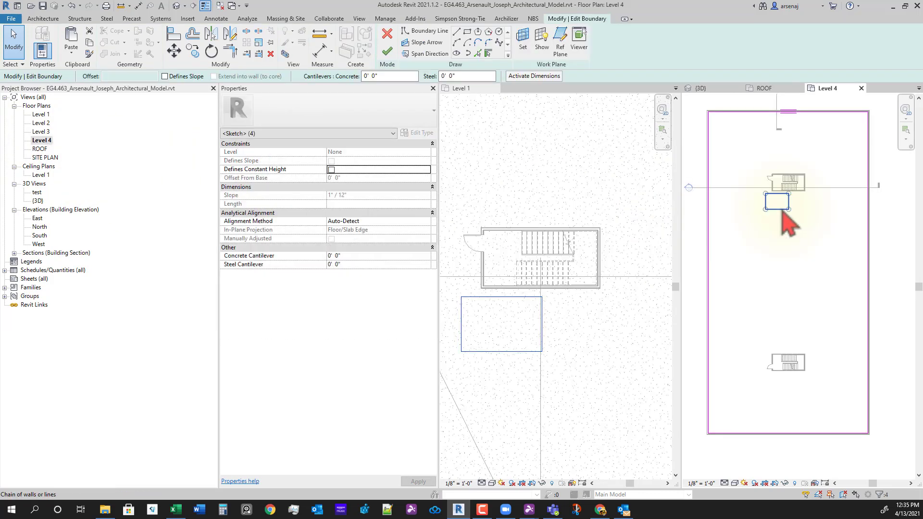
key("Delete")
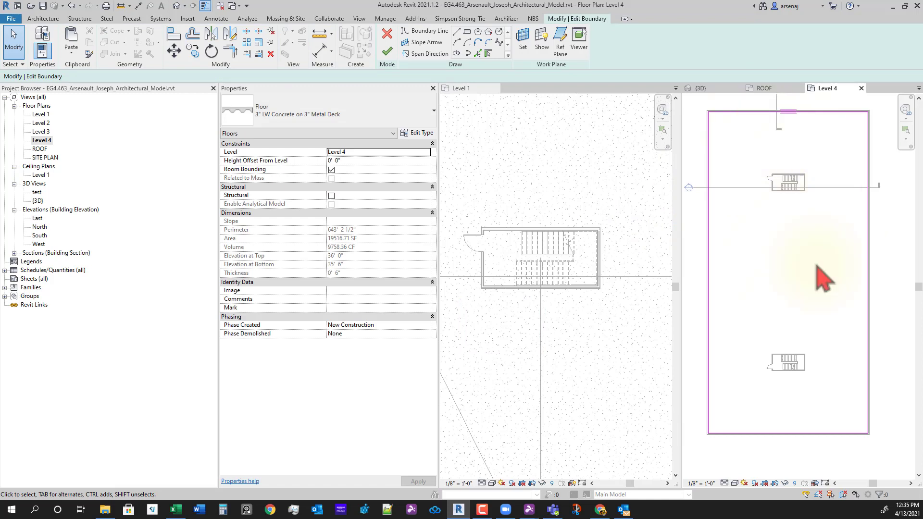
- Paste both stair openings aligned to the current view in the Level 4 floor sketch, and finish it without attaching the walls
left_click(69, 57)
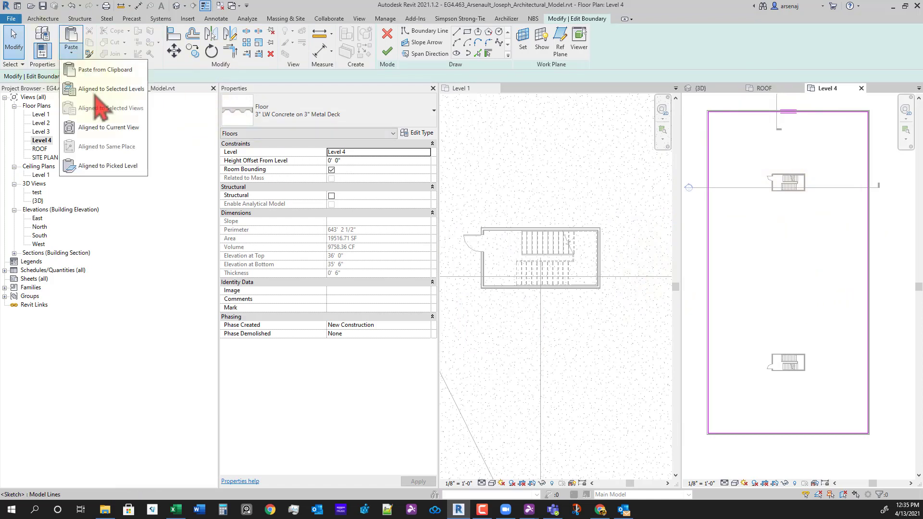
left_click(123, 134)
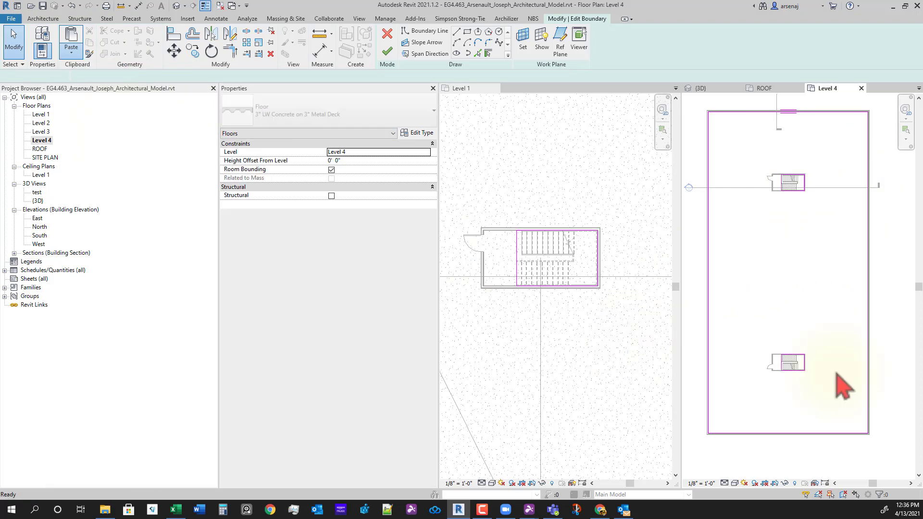
left_click(387, 52)
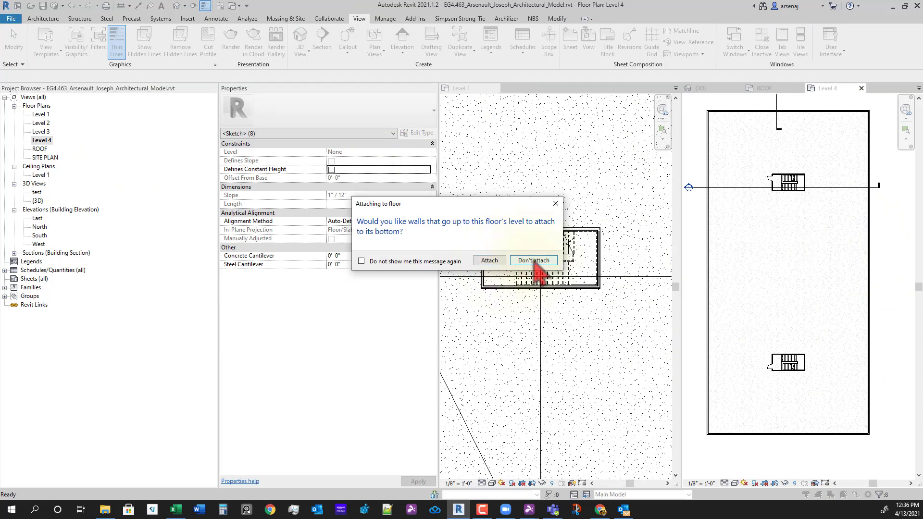
left_click(532, 262)
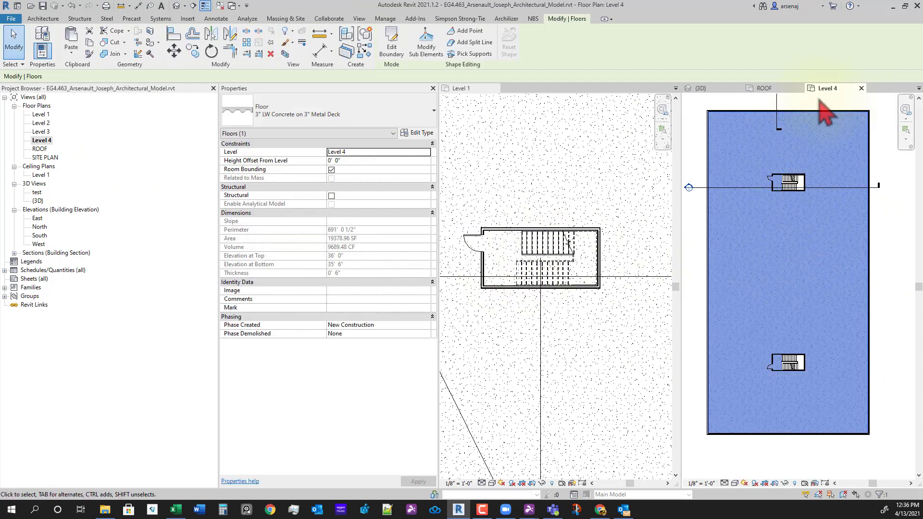
- On the Level 3 plan, edit the floor boundary and delete the old misplaced opening
double_click(40, 133)
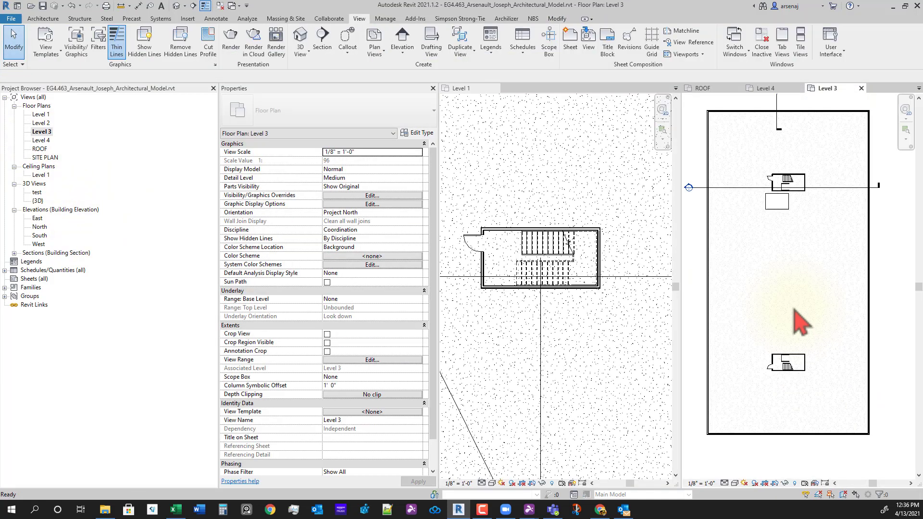
left_click(775, 220)
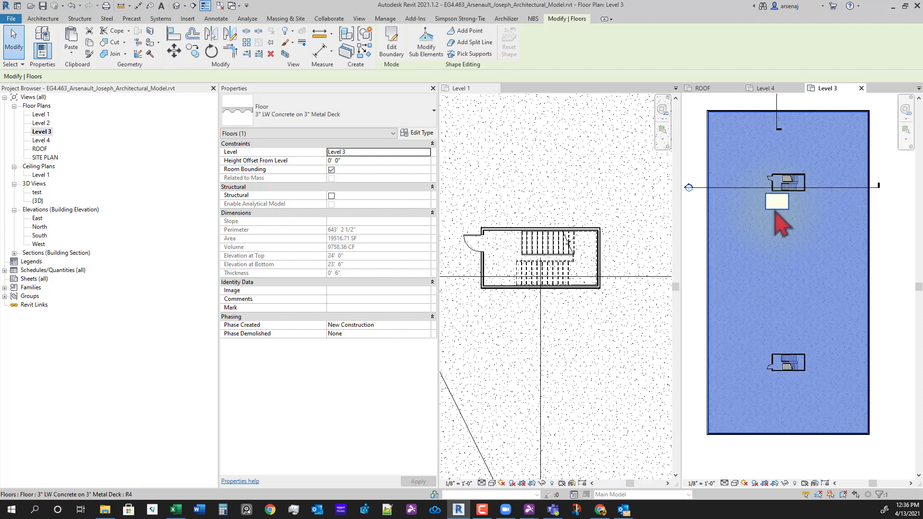
left_click(392, 43)
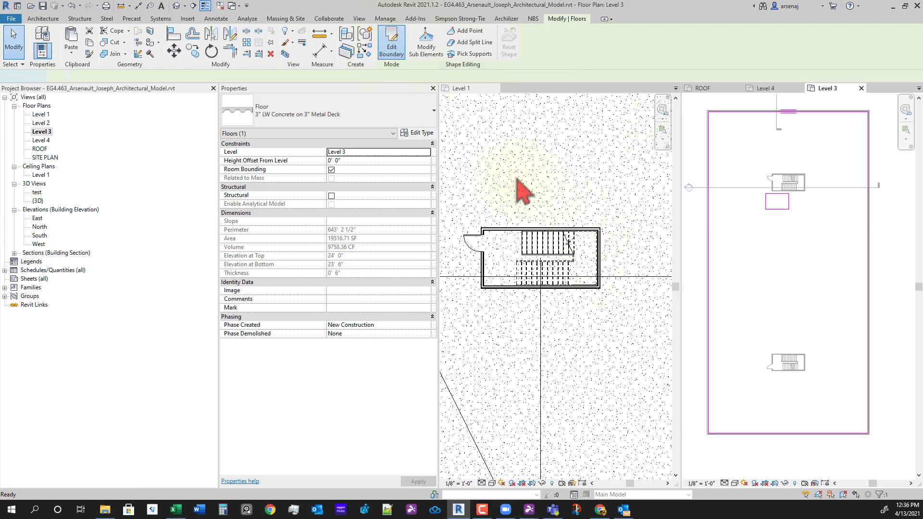
left_click_drag(746, 175, 851, 294)
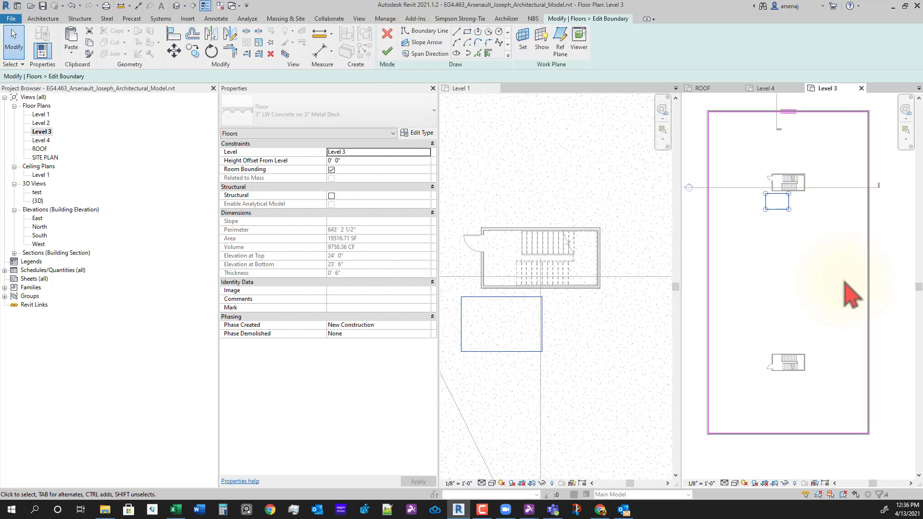
key("Delete")
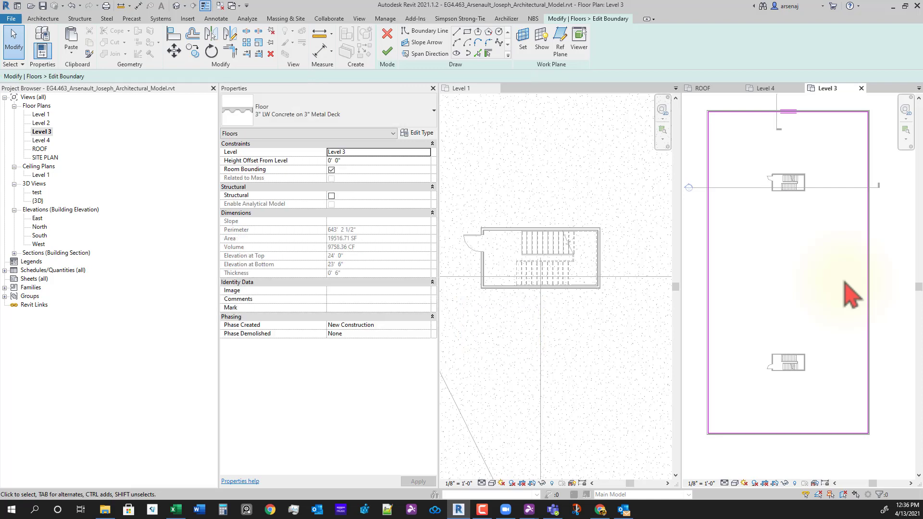
- Paste both stair openings aligned to the current view in the Level 3 floor sketch, and finish it without attaching the walls
left_click(72, 54)
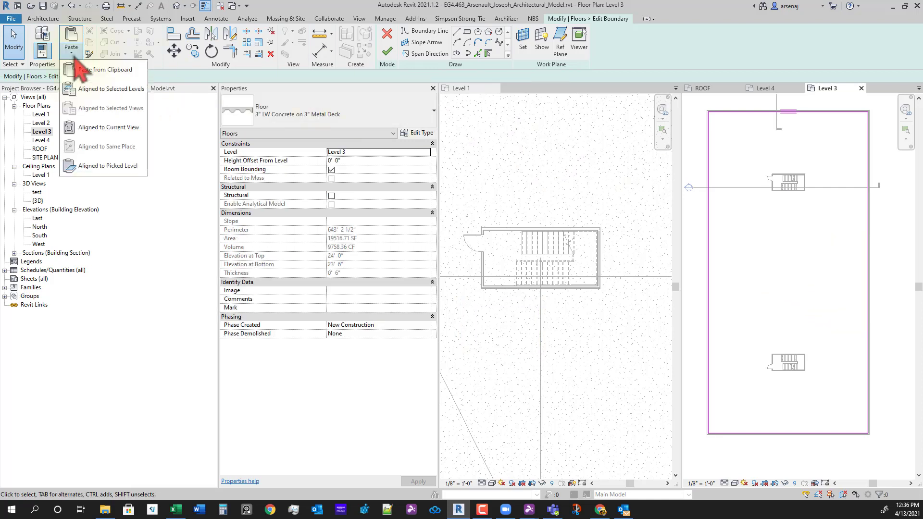
left_click(108, 127)
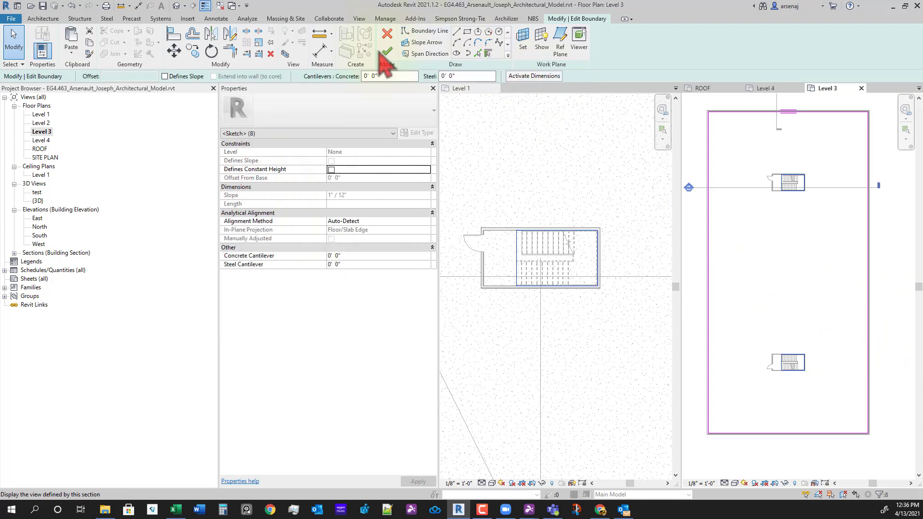
left_click(385, 54)
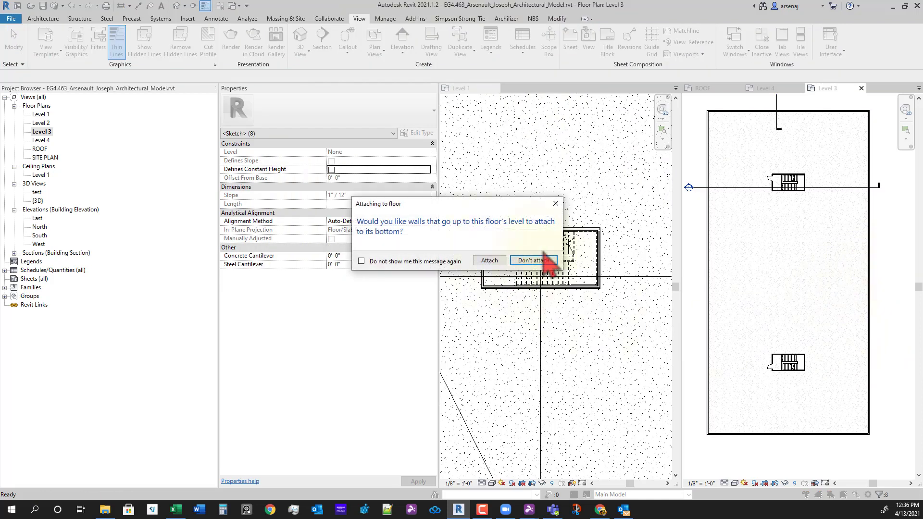
left_click(544, 266)
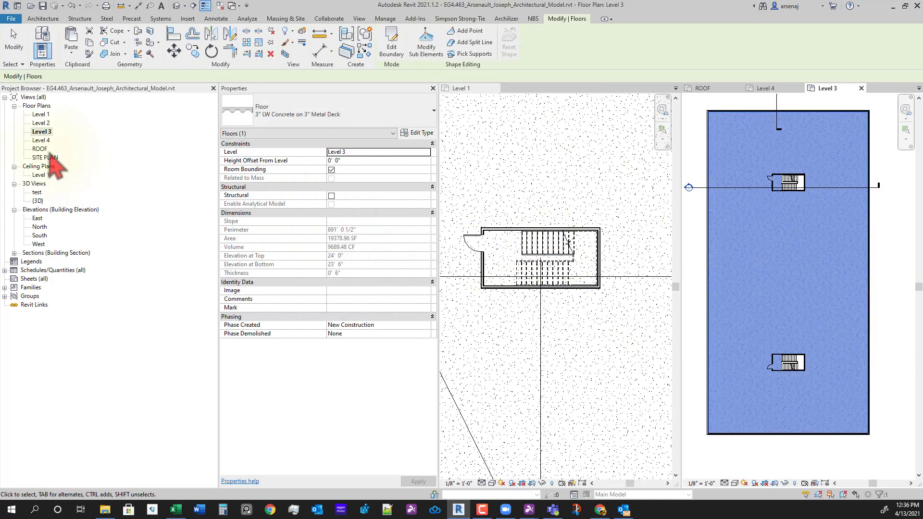
- On the Level 2 plan, edit the floor boundary and delete the old misplaced opening
double_click(41, 123)
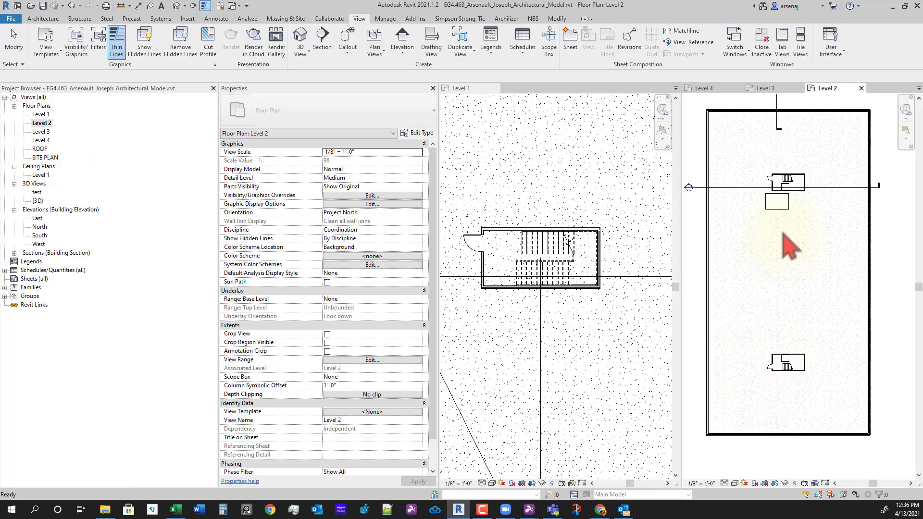
left_click(782, 225)
double_click(782, 225)
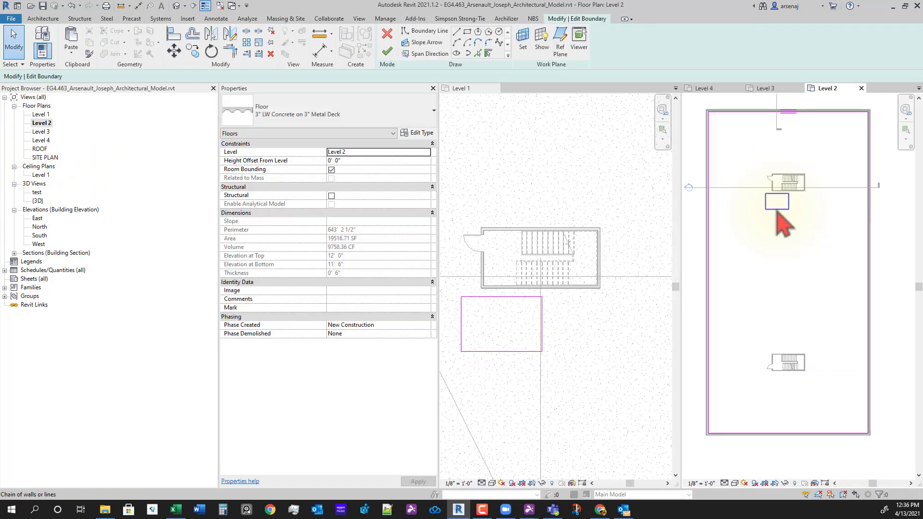
key("Escape")
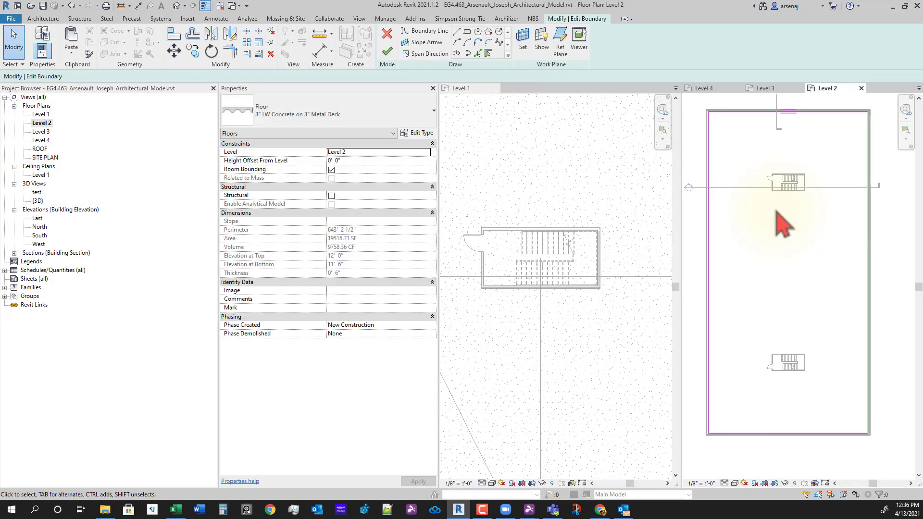
- Paste both stair openings aligned to the current view in the Level 2 floor sketch, and finish it without attaching the walls
left_click(72, 53)
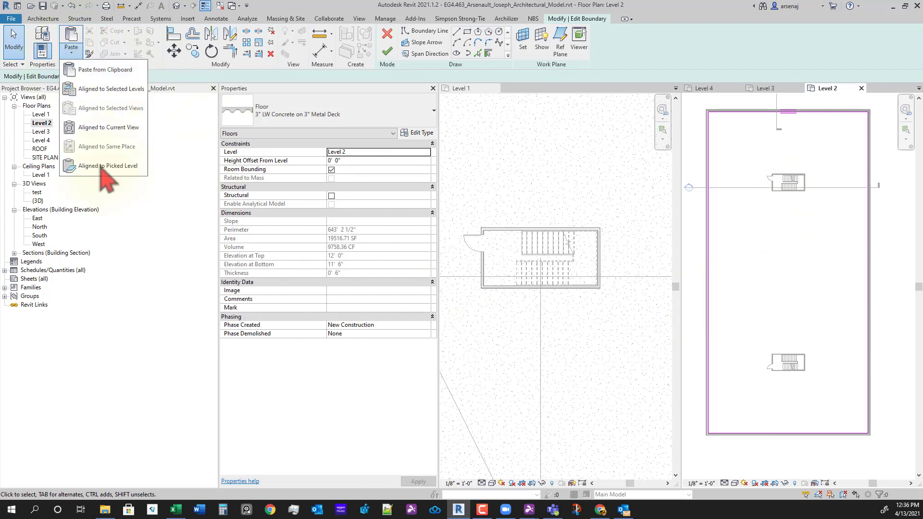
left_click(117, 126)
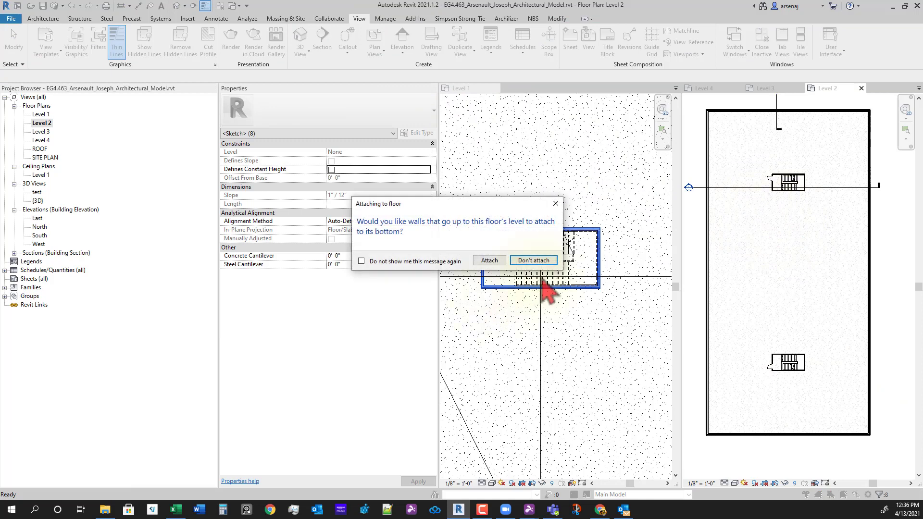
left_click(533, 260)
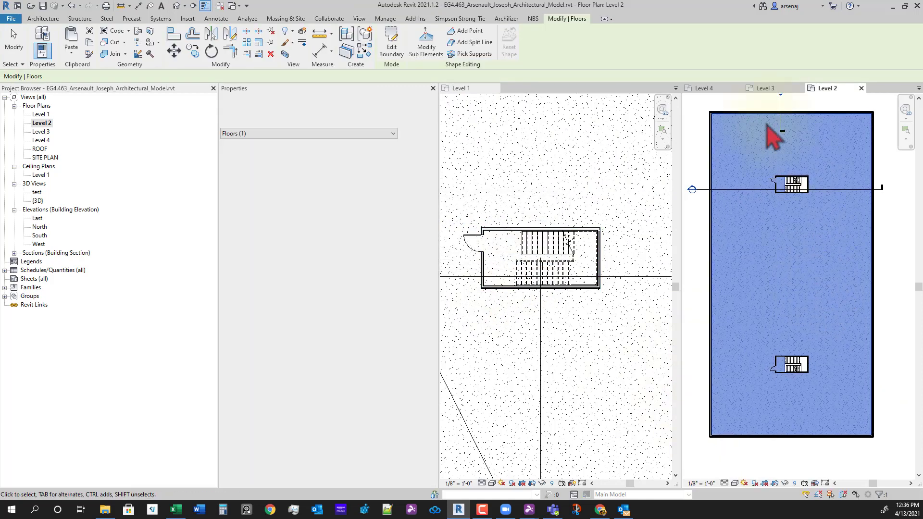
- Close the roof and upper-level floor plan views and inspect the stair core in the 3D view
left_click(861, 88)
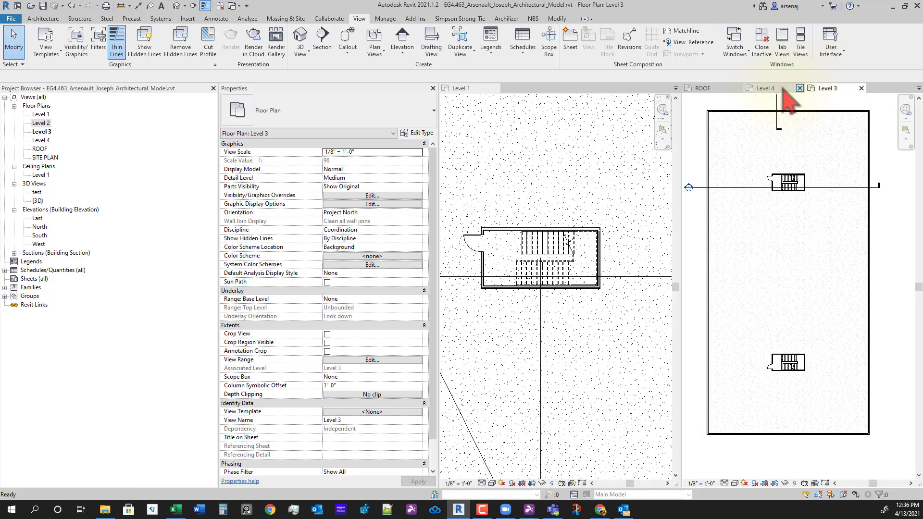
left_click(799, 88)
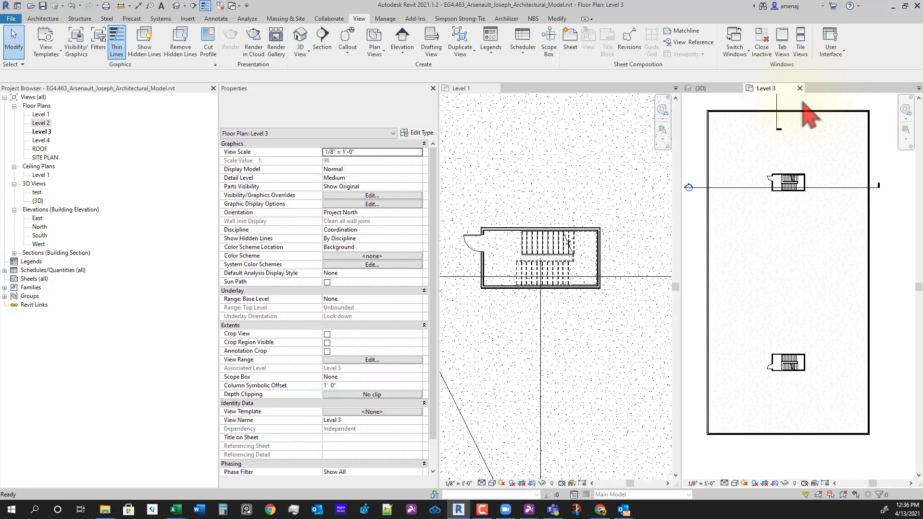
left_click(799, 88)
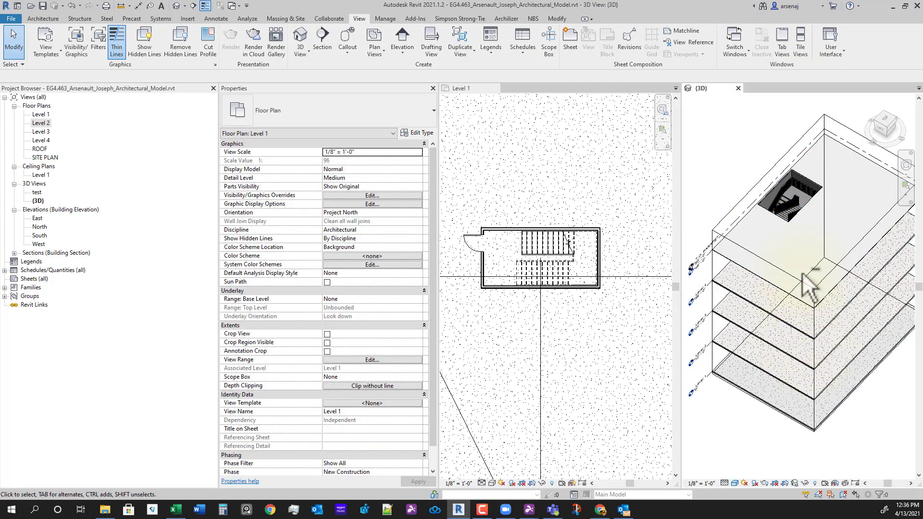
mouse_move(829, 358)
middle_mouse_down("shift")
mouse_move(820, 220)
mouse_move(841, 323)
mouse_move(834, 359)
middle_mouse_up("shift")
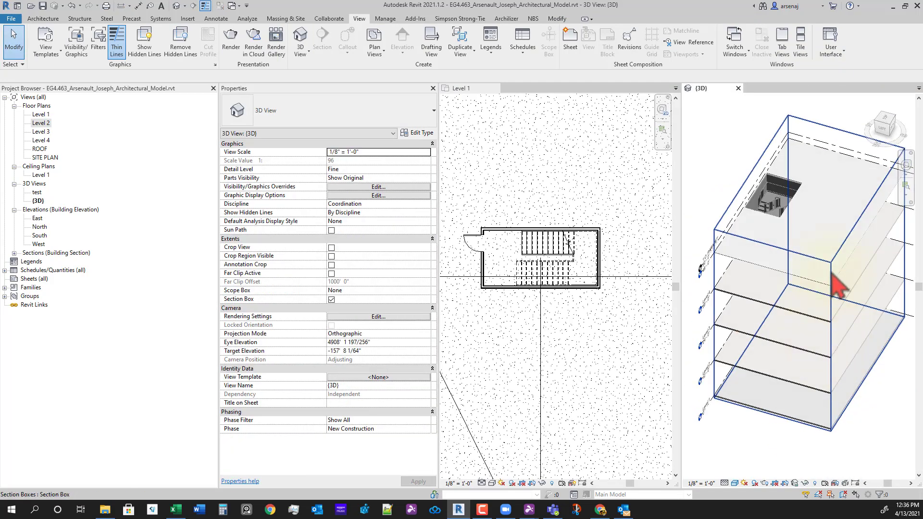
middle_click_drag(830, 272, 832, 391, "shift")
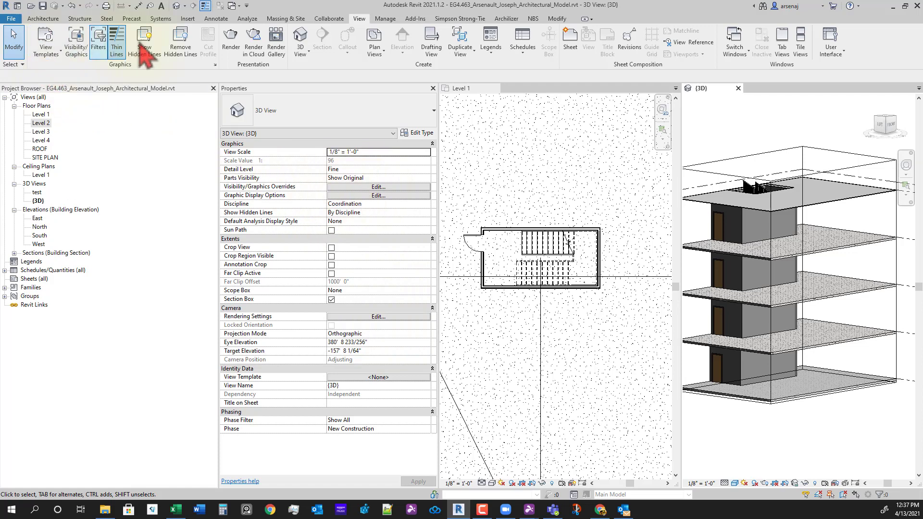
- Hide the Walls and Doors model categories in the 3D view's visibility overrides
left_click(85, 56)
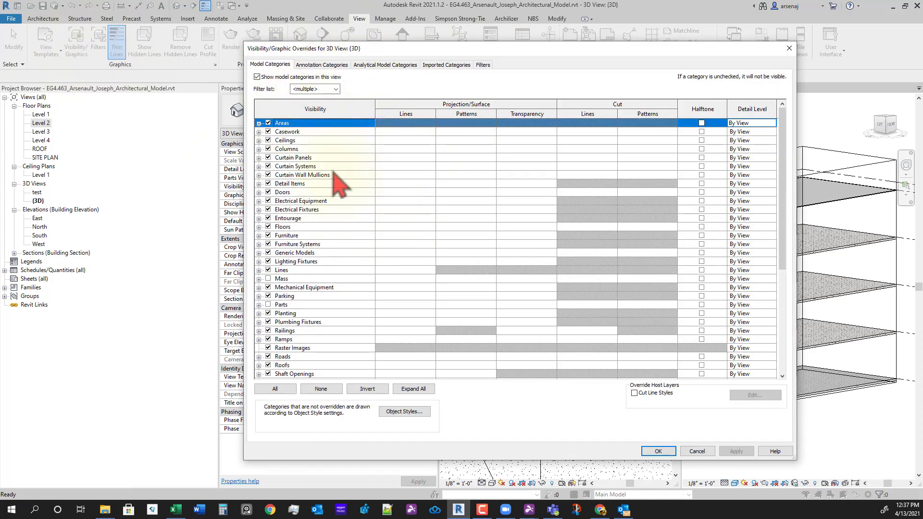
left_click(327, 166)
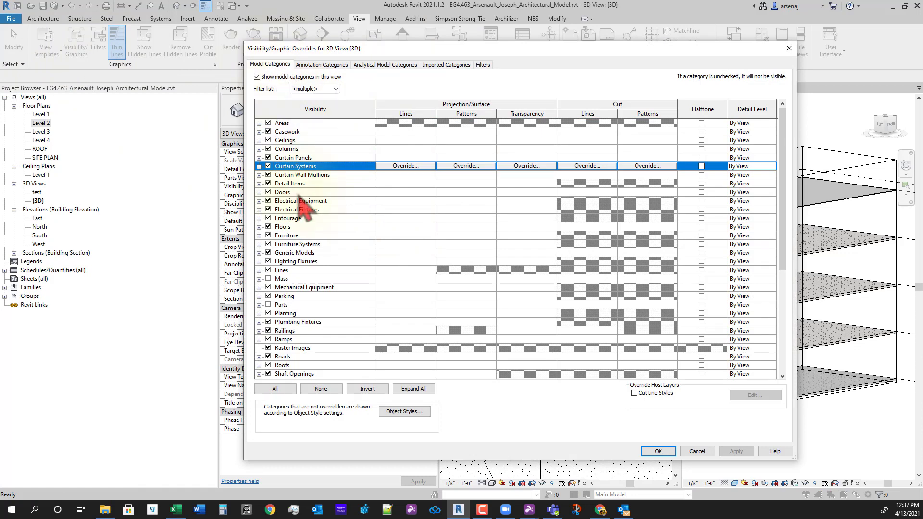
left_click(328, 256)
scroll(329, 260, "down", 3)
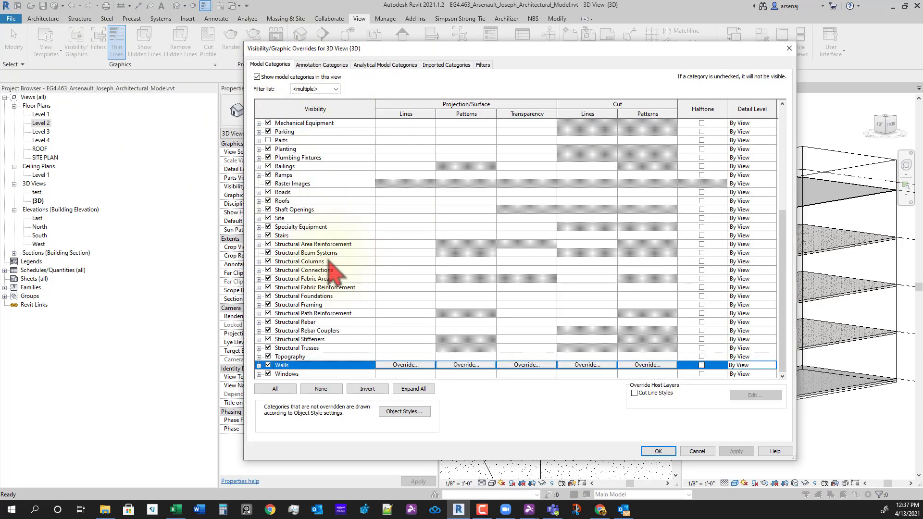
left_click(269, 366)
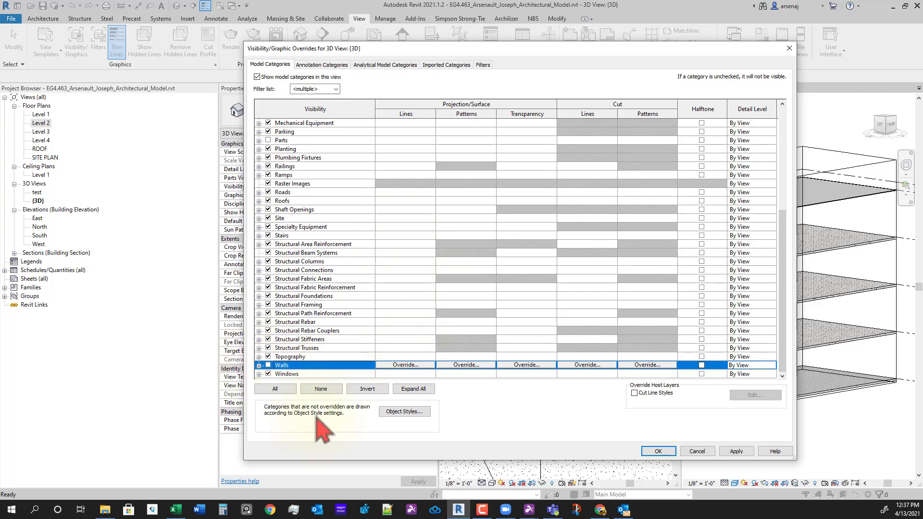
left_click(302, 272)
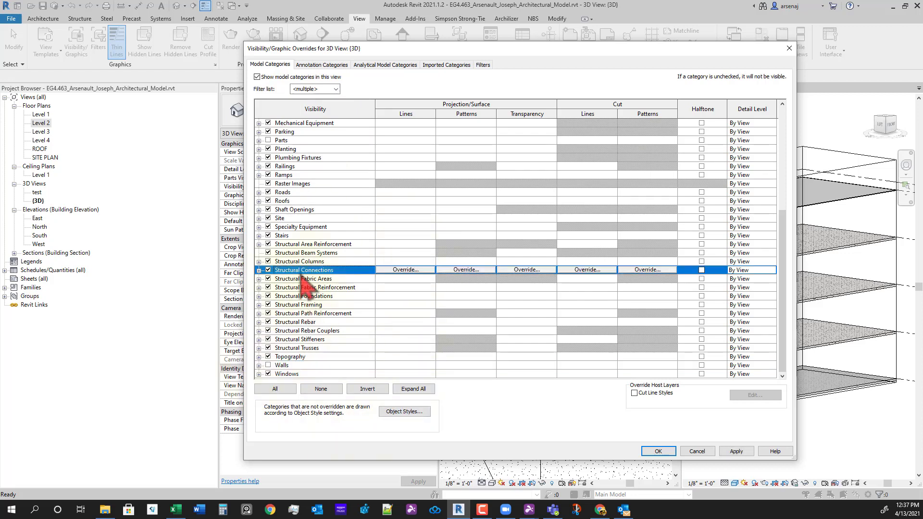
scroll(300, 275, "up", 3)
left_click(269, 140)
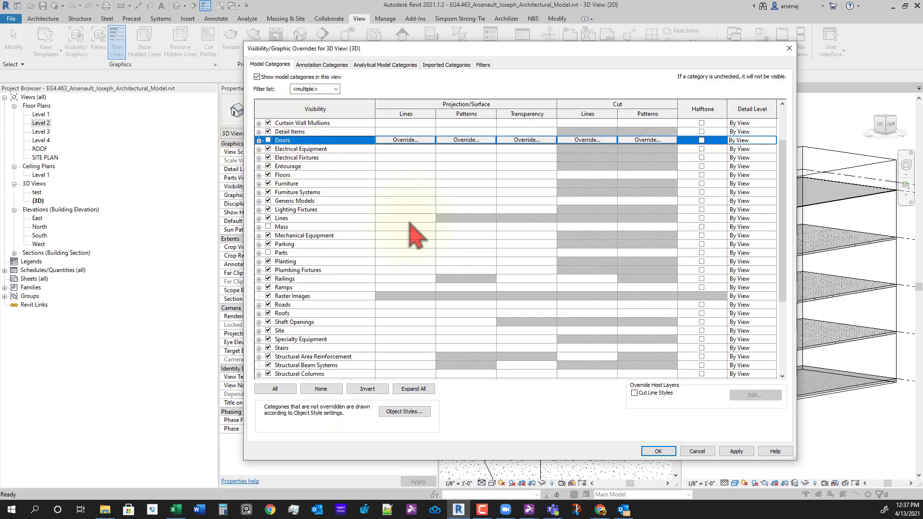
left_click(667, 452)
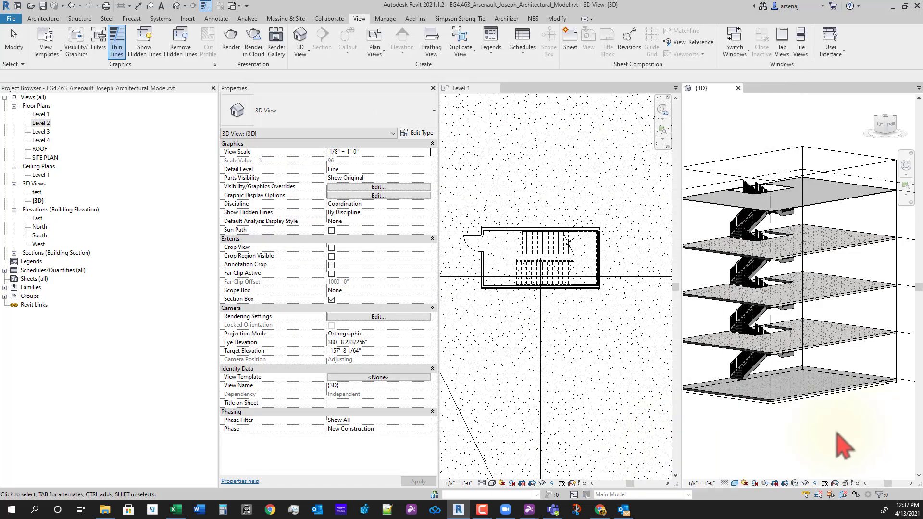
- Select only the outer, wall-side railing of the multistory stair inside its model group in the 3D view
middle_click_drag(842, 441, 905, 408, "shift")
scroll(837, 409, "down", 2)
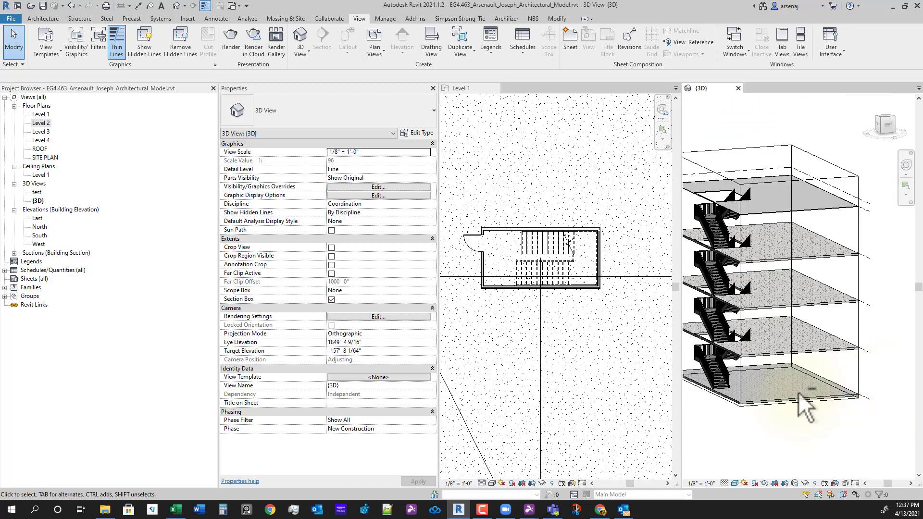
middle_click_drag(752, 380, 812, 370)
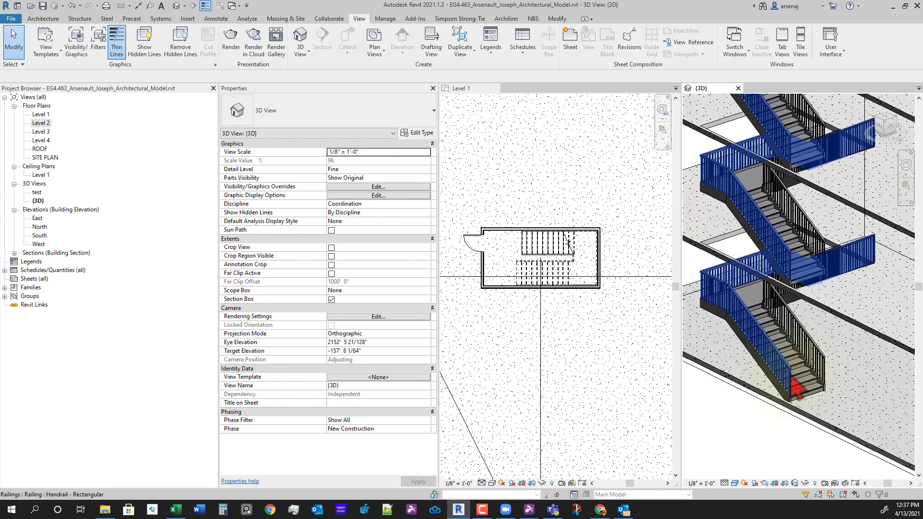
left_click(768, 342)
key("Escape")
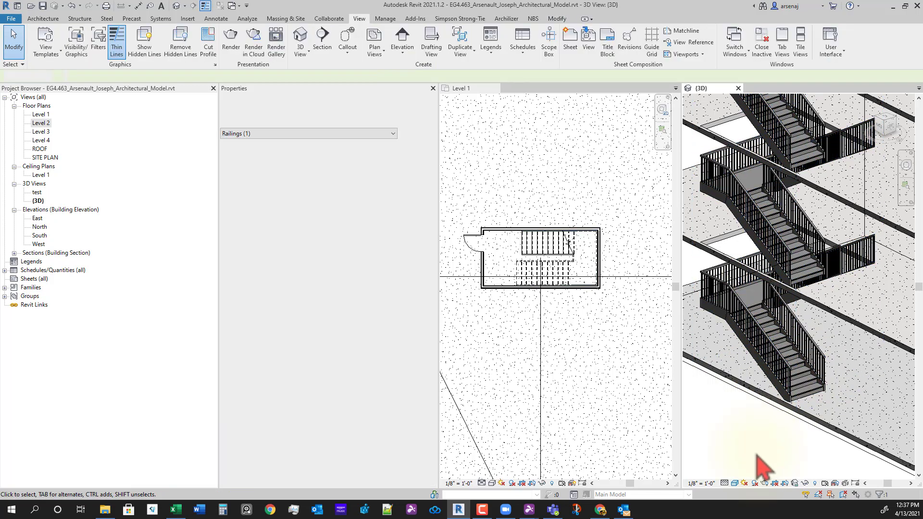
left_click(749, 317)
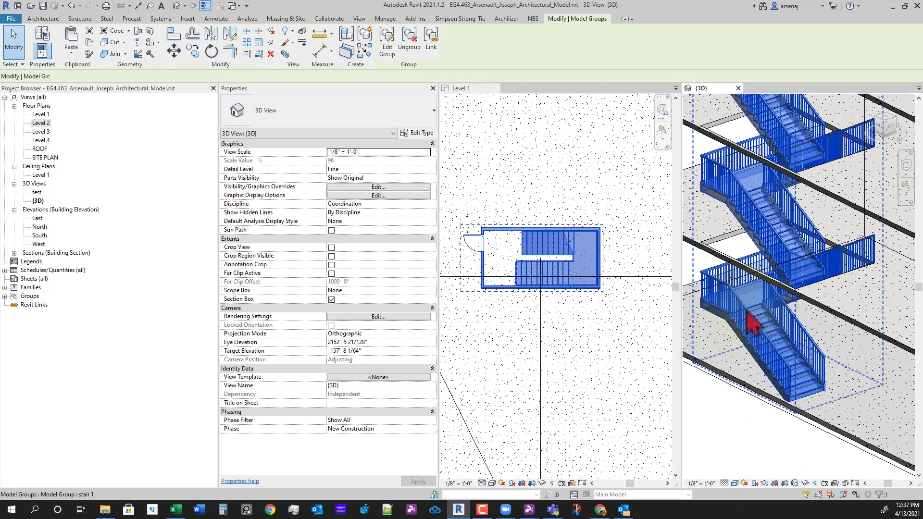
key("Escape")
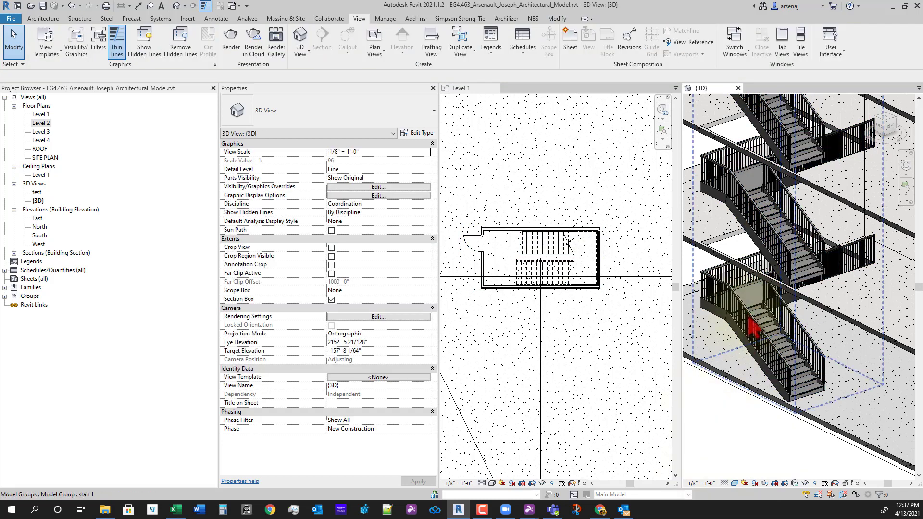
key("Tab")
left_click(767, 342)
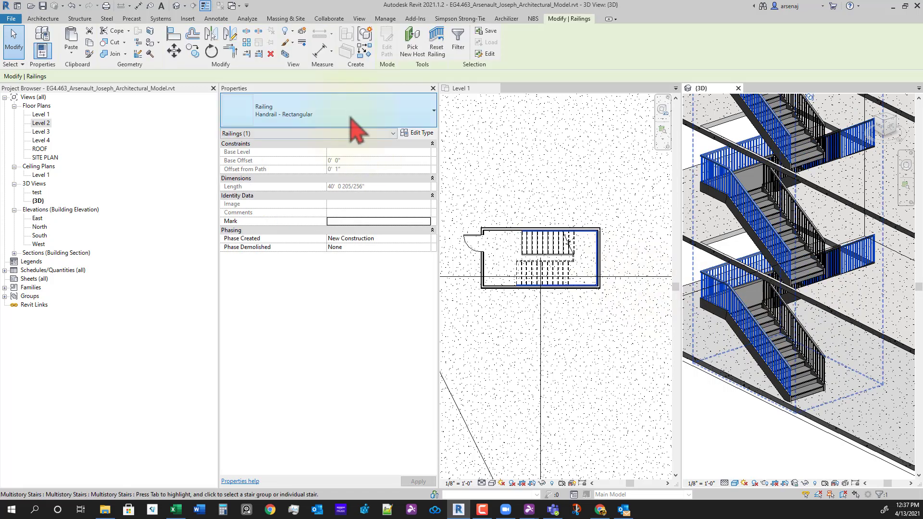
- Duplicate the Handrail - Pipe railing type for the selected railing and name the new type "Handrail - Wall"
left_click(416, 135)
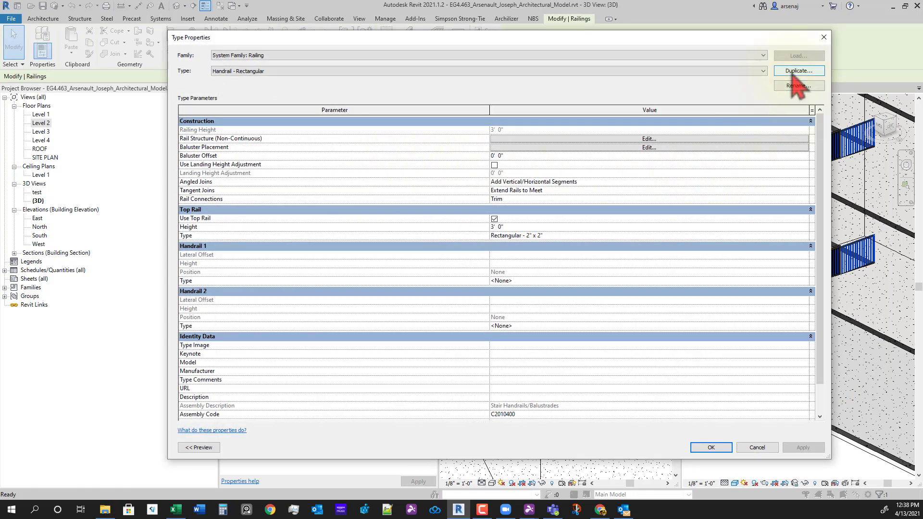
left_click(735, 72)
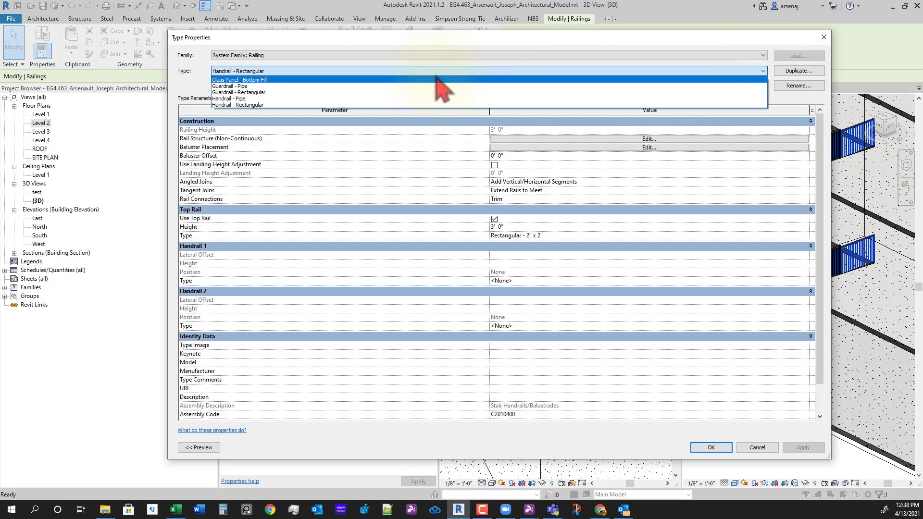
left_click(285, 99)
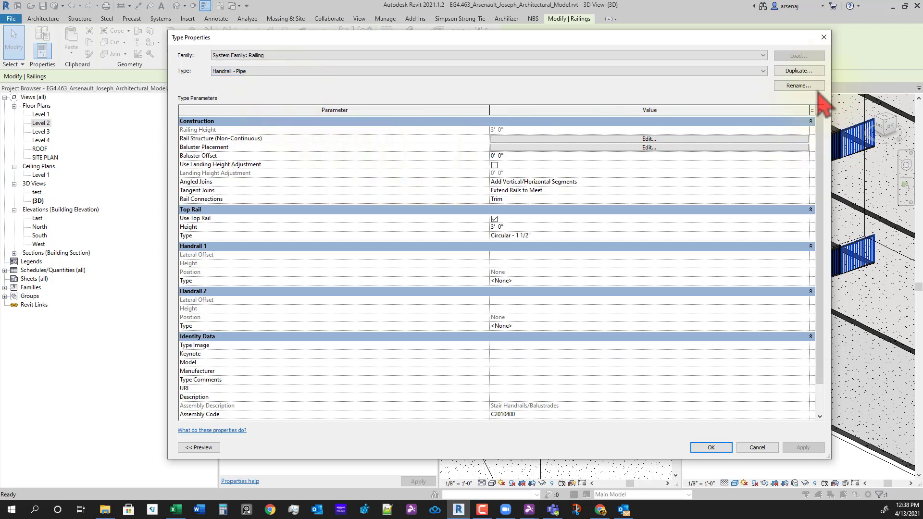
left_click(800, 72)
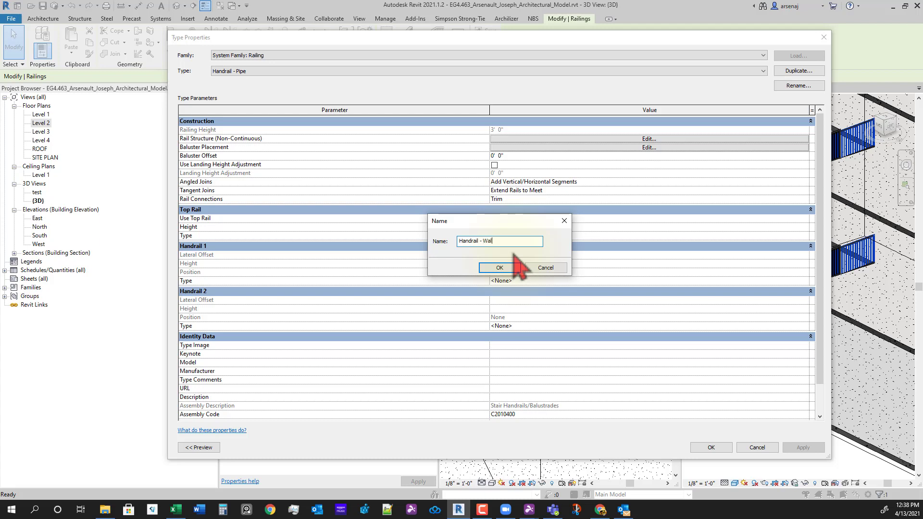
key("Return")
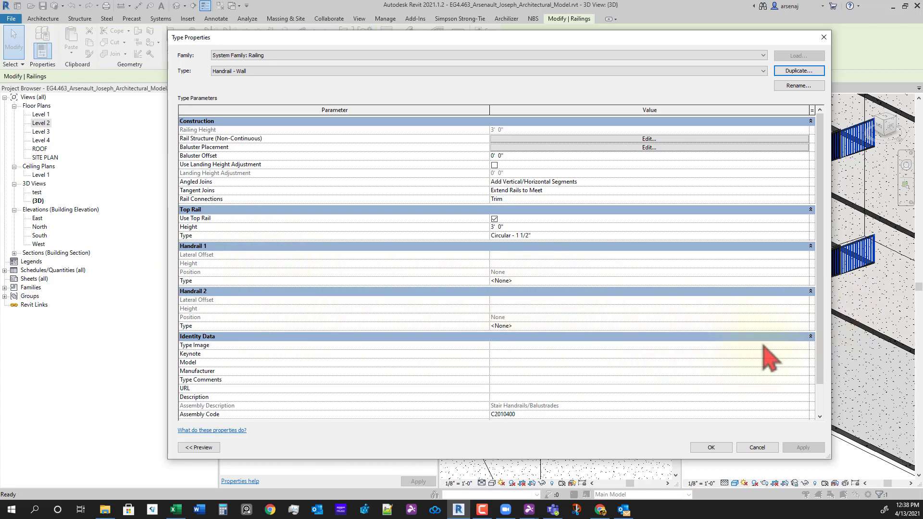
- Set the Handrail 2 type of the Handrail - Wall railing type to Pipe - Wall Mount
left_click(807, 327)
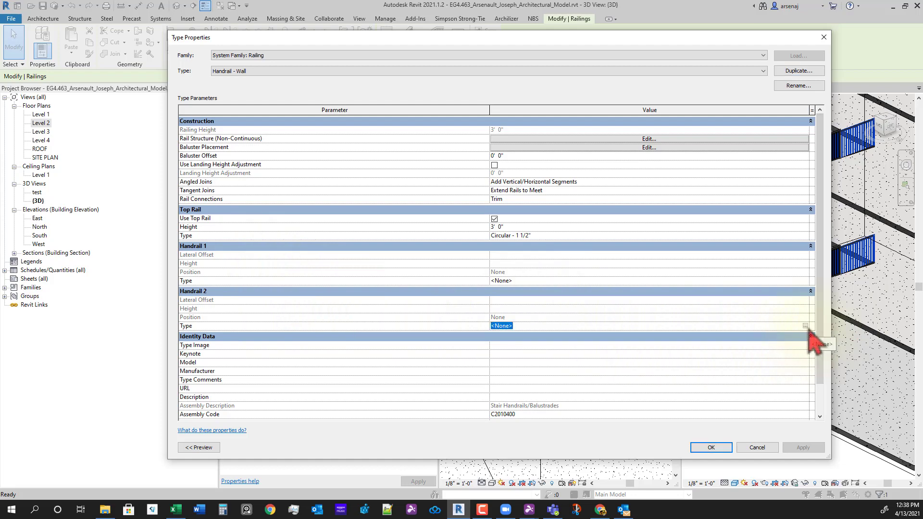
left_click(805, 327)
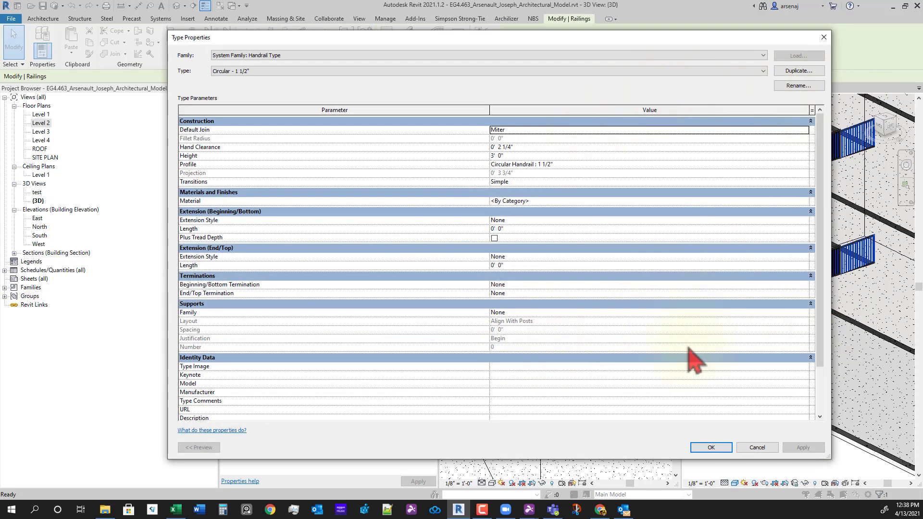
left_click(756, 448)
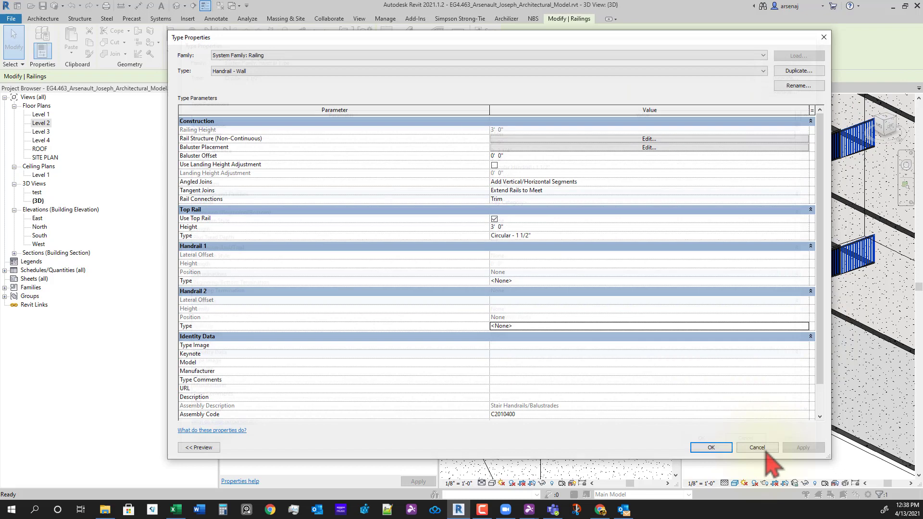
left_click(805, 327)
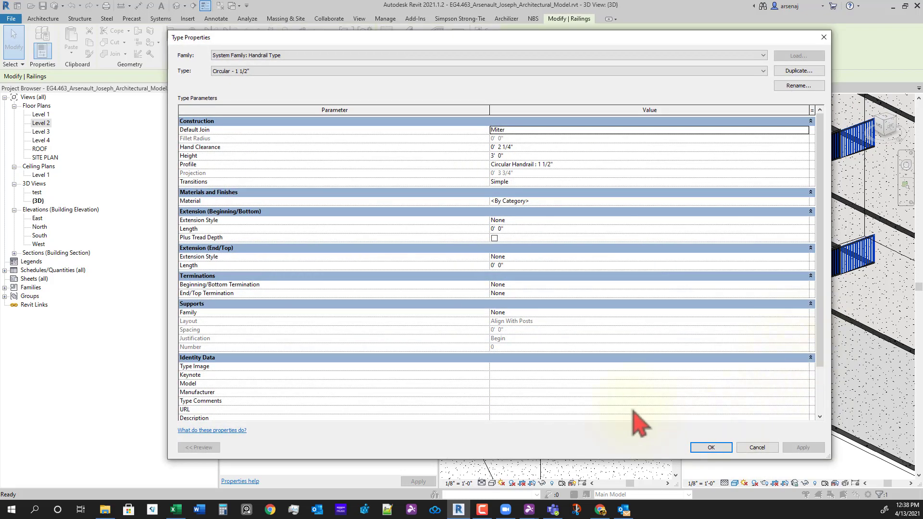
left_click(281, 72)
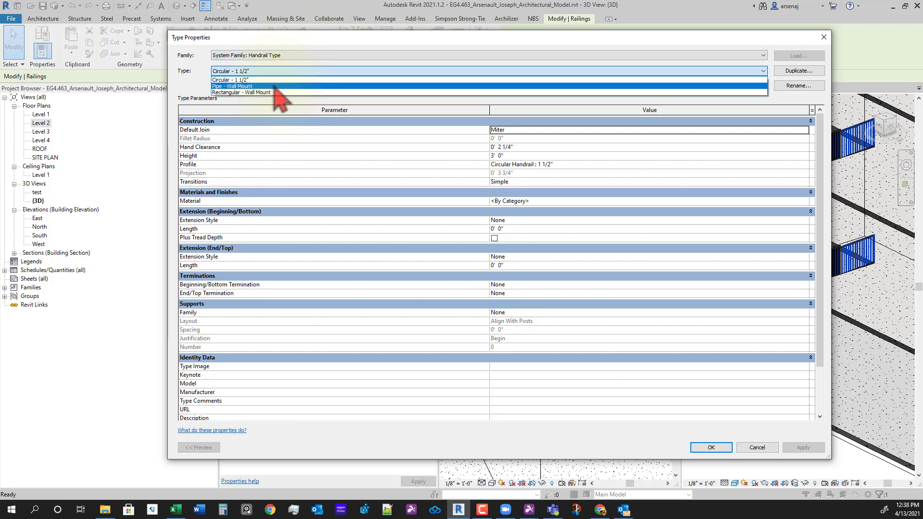
left_click(275, 87)
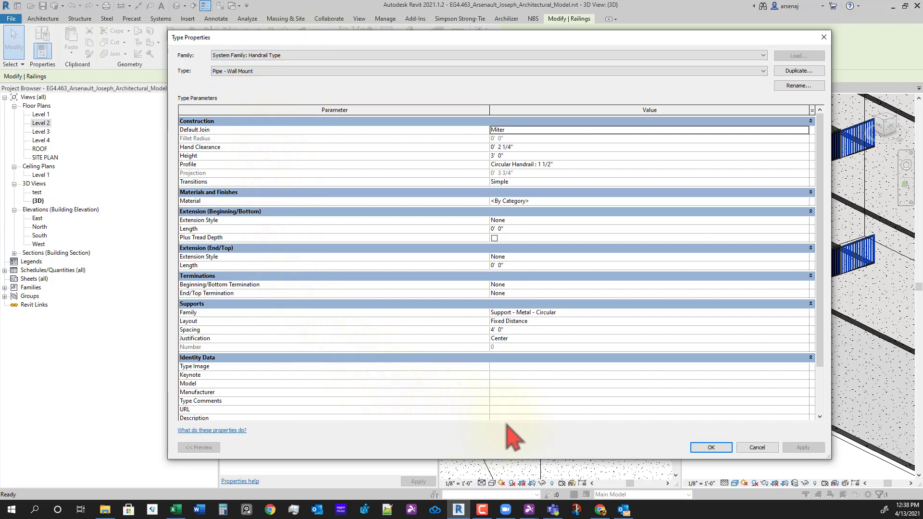
left_click(718, 448)
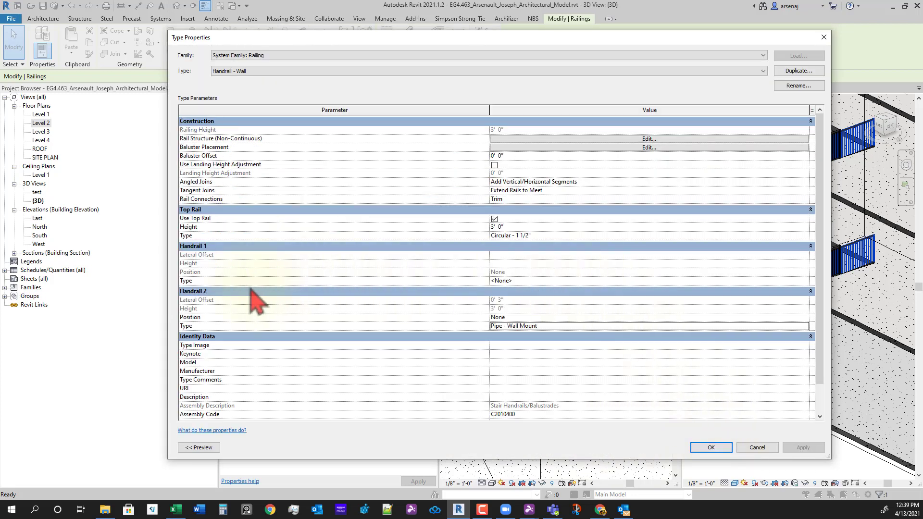
- Set the Handrail 1 type to Pipe - Wall Mount and accept the railing type changes, ungrouping the affected stair group
left_click(807, 284)
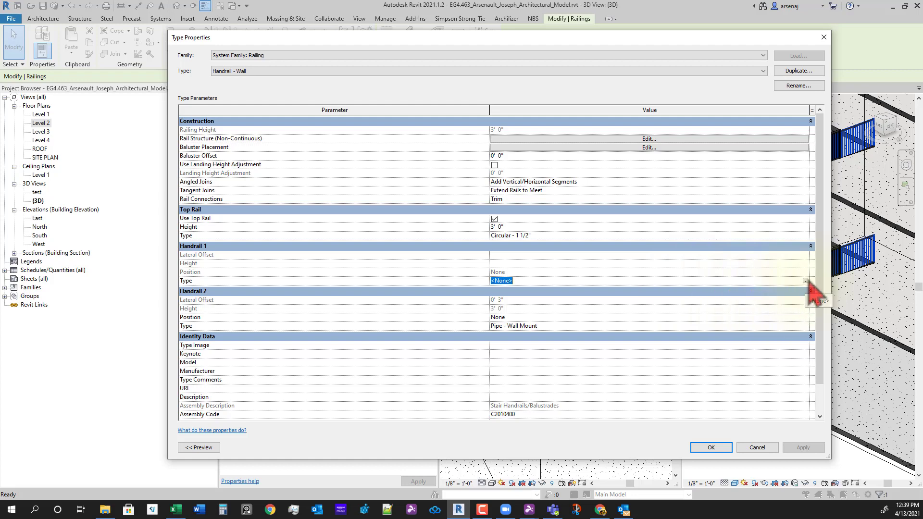
left_click(806, 282)
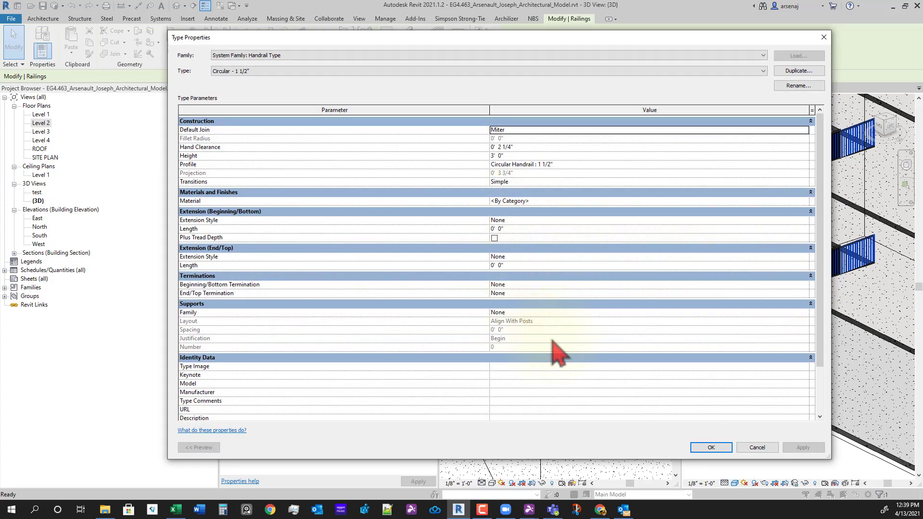
left_click(271, 72)
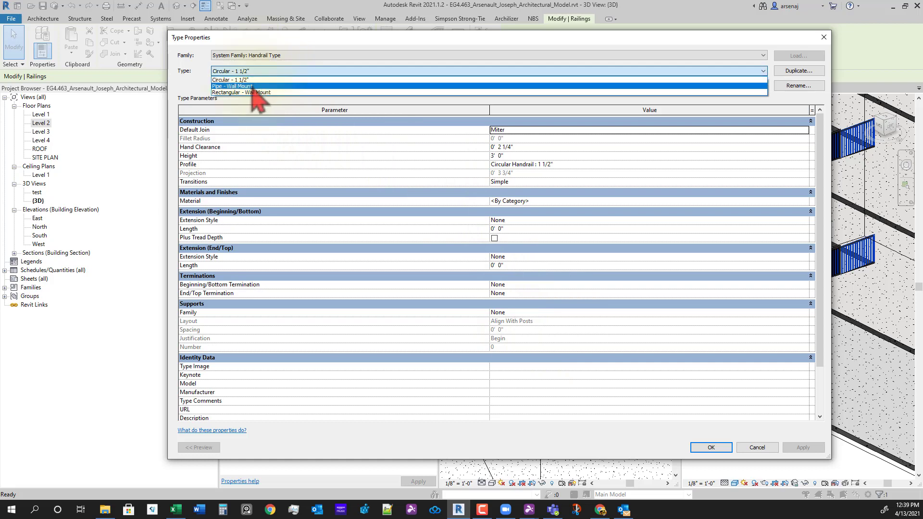
left_click(257, 86)
left_click(711, 448)
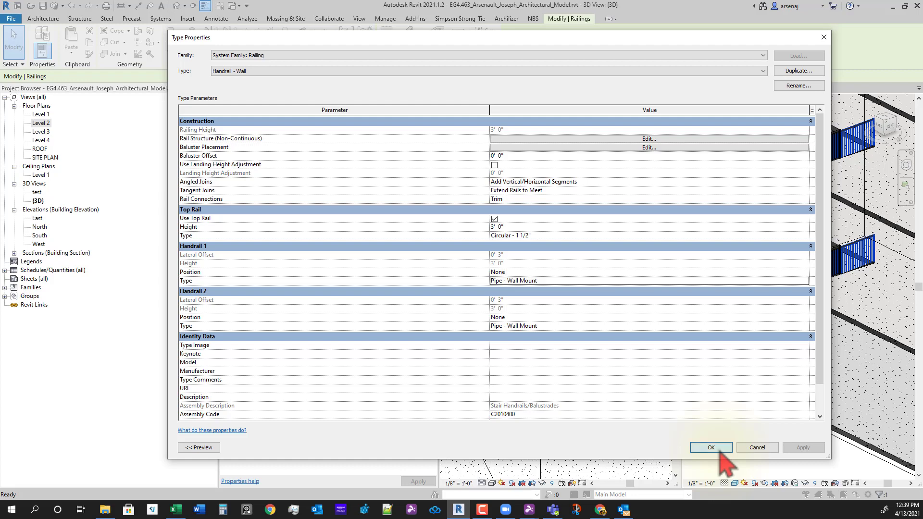
left_click(716, 448)
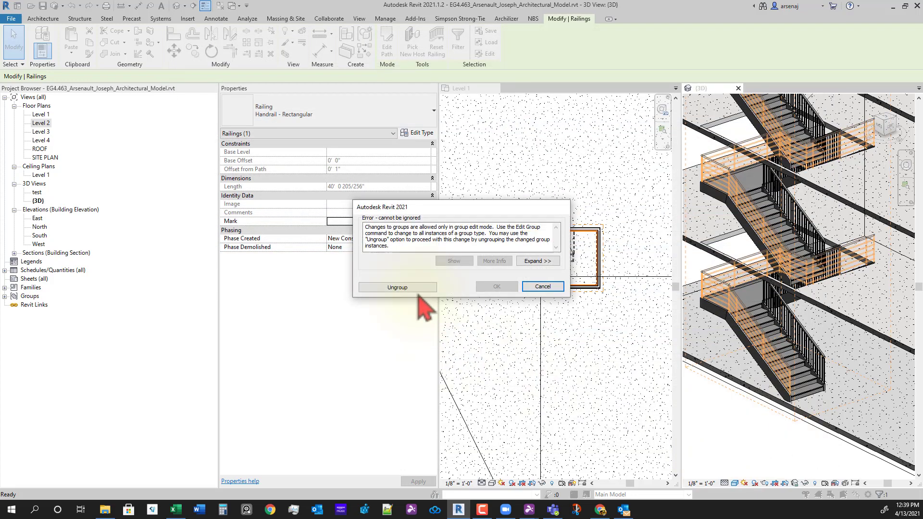
left_click(397, 287)
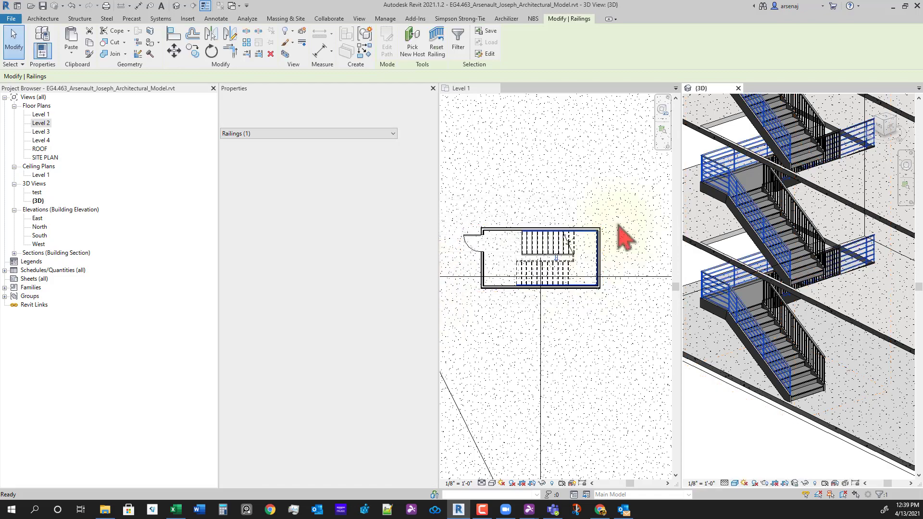
- Examine the outer railing with its new type along the stair flights in the 3D view, and reselect it to check its type
scroll(803, 406, "up", 6)
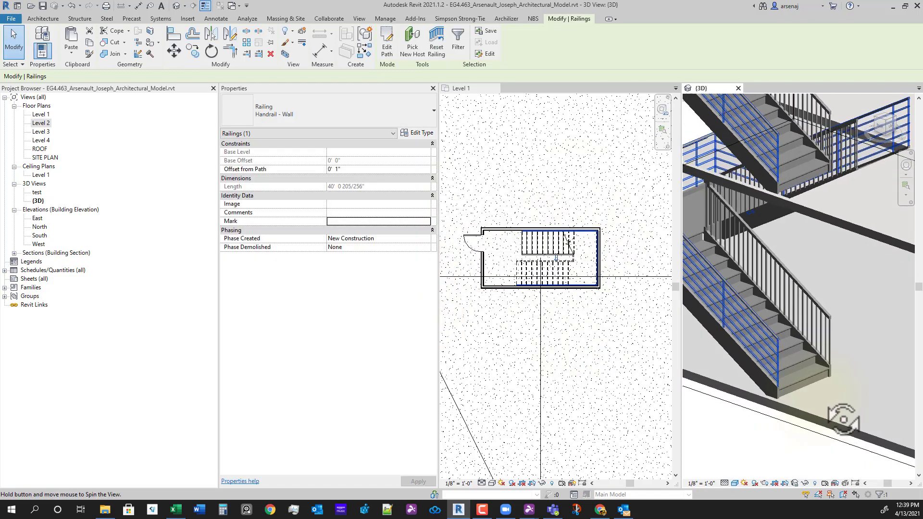
scroll(800, 313, "down", 5)
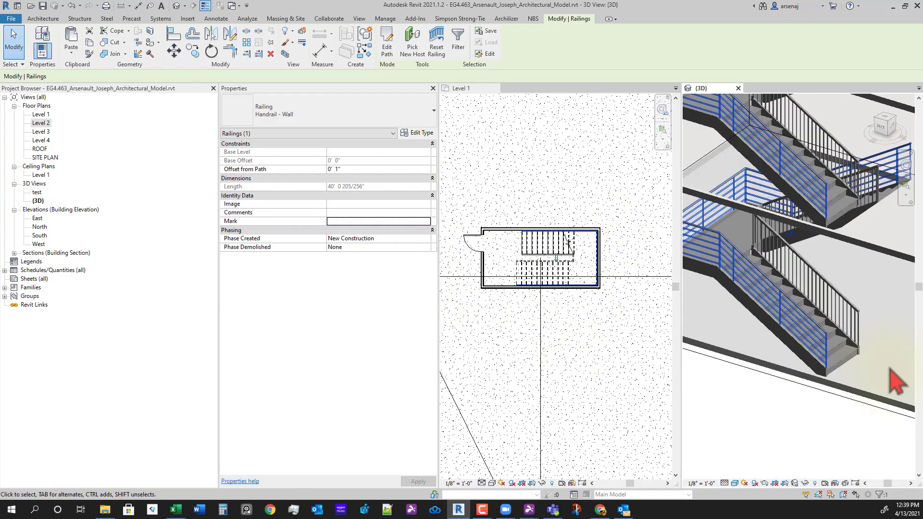
mouse_move(896, 381)
middle_mouse_down("shift")
mouse_move(836, 354)
mouse_move(807, 373)
mouse_move(742, 339)
mouse_move(888, 385)
middle_mouse_up("shift")
scroll(837, 354, "up", 3)
key("Escape")
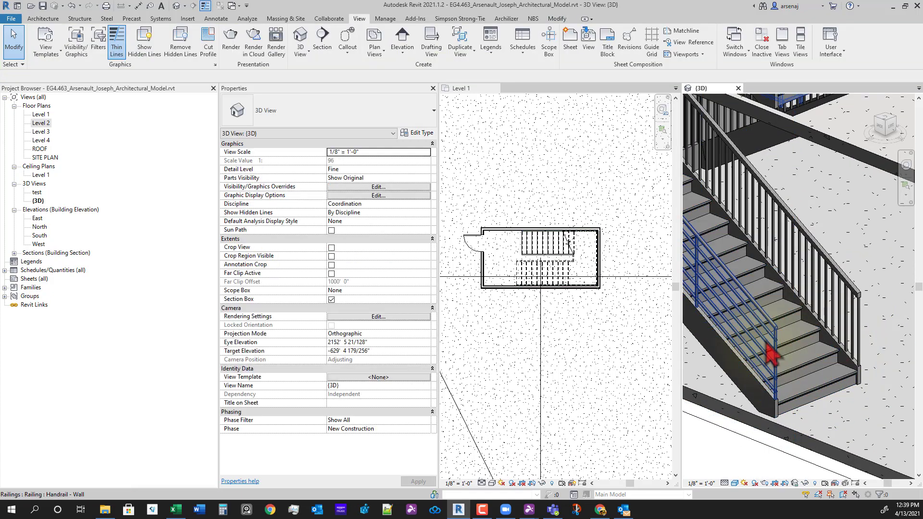
middle_click_drag(767, 347, 802, 364)
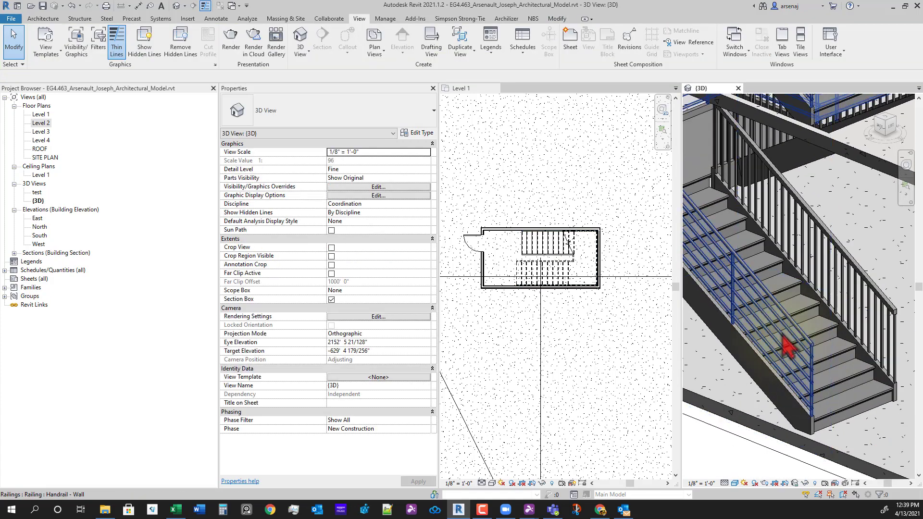
left_click(807, 345)
middle_click_drag(830, 406, 774, 339)
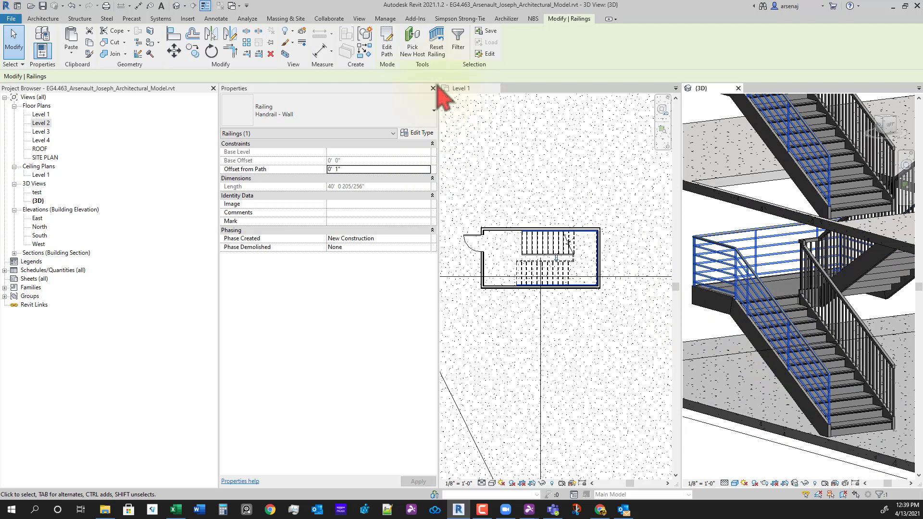
left_click(397, 122)
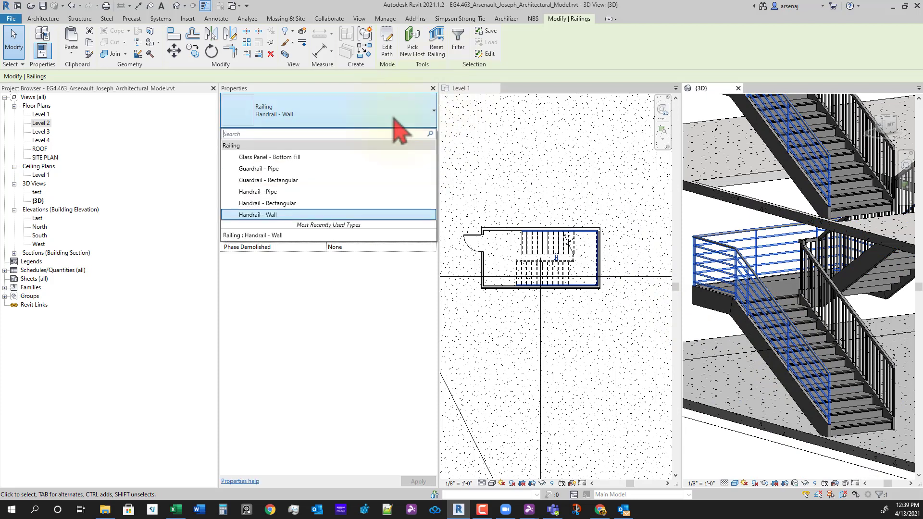
left_click(420, 123)
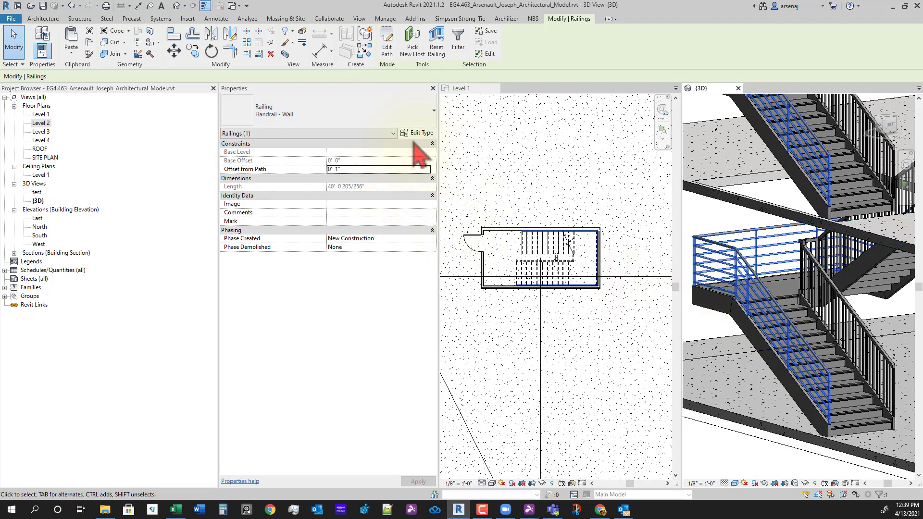
- Turn off the top rail in the Handrail - Wall type and accept the change
left_click(416, 135)
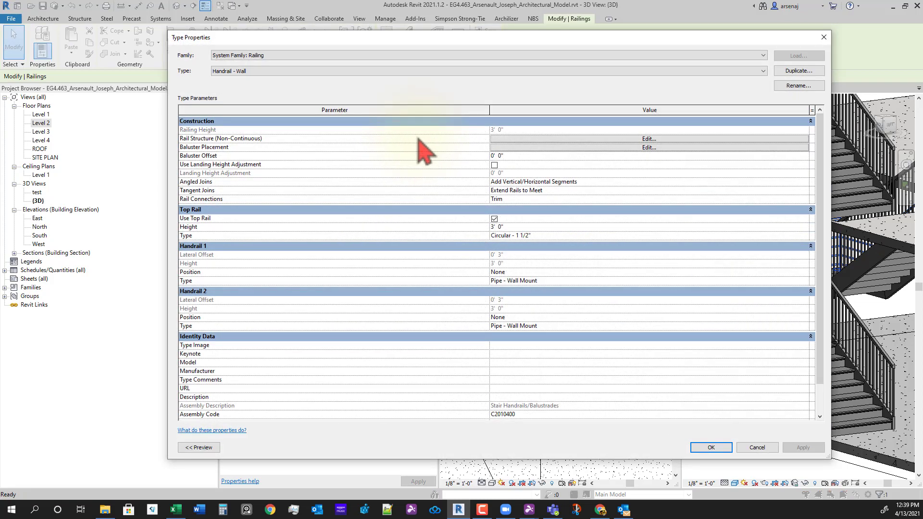
left_click(494, 219)
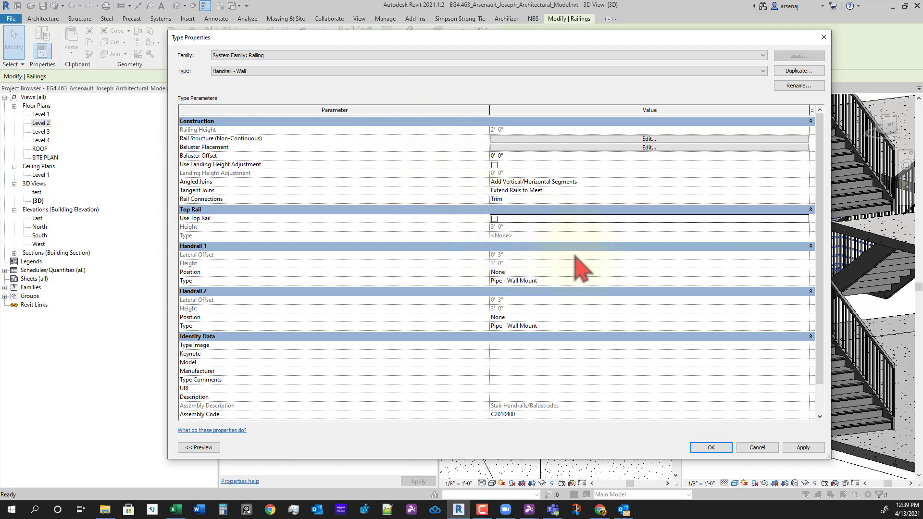
left_click(803, 447)
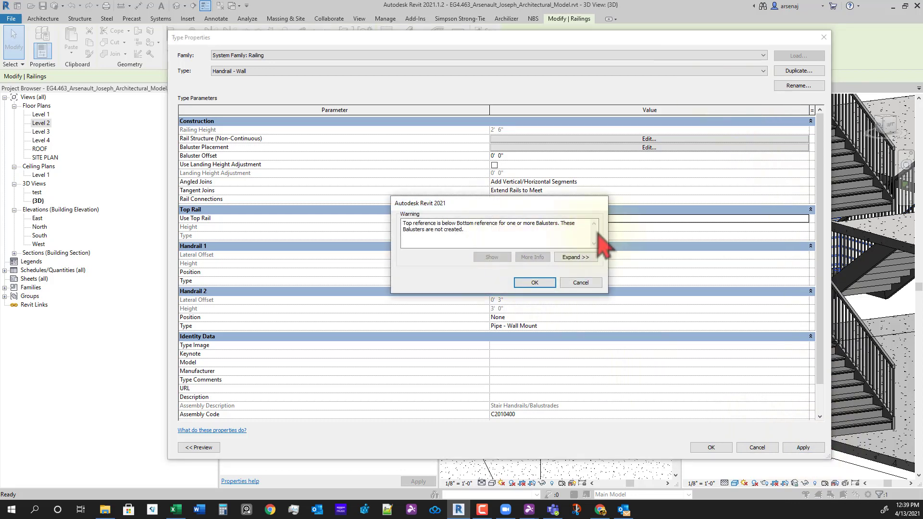
left_click(531, 283)
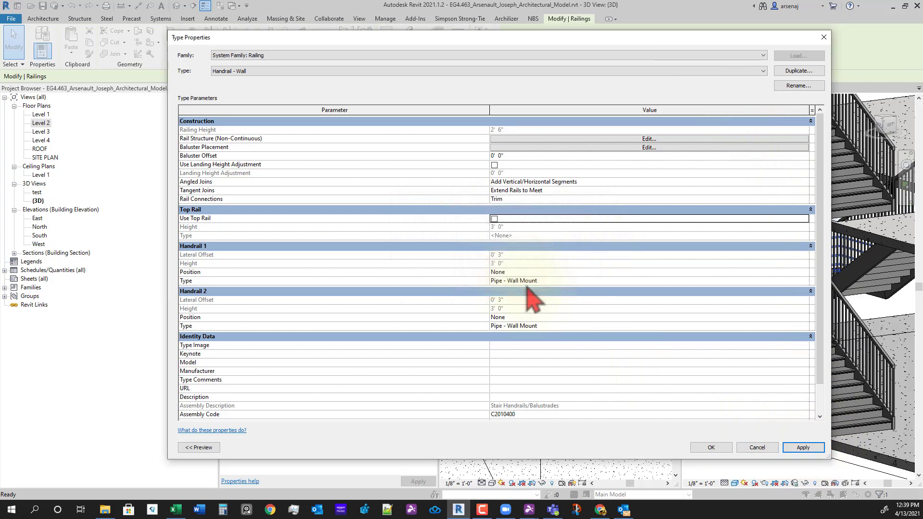
left_click_drag(666, 43, 458, 46)
left_click(486, 447)
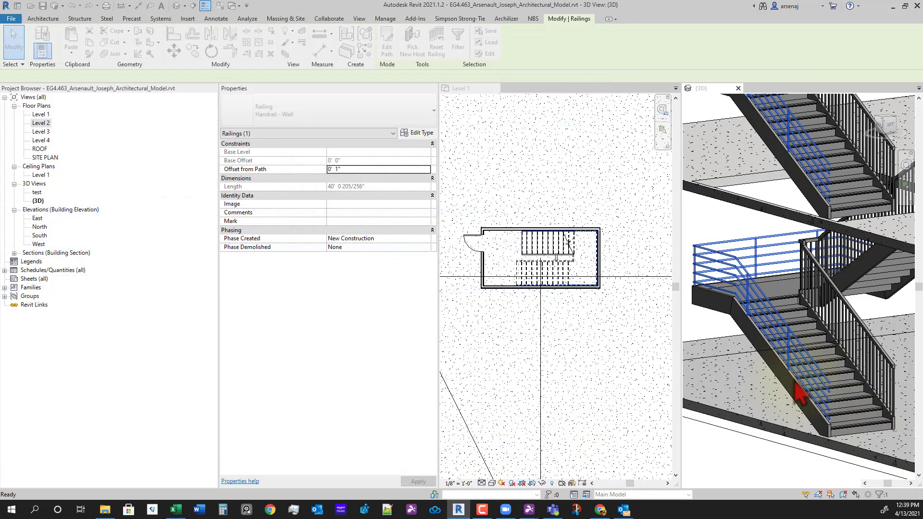
- Turn the top rail of the Handrail - Wall type back on, check its top rail type's properties, and apply
left_click(418, 132)
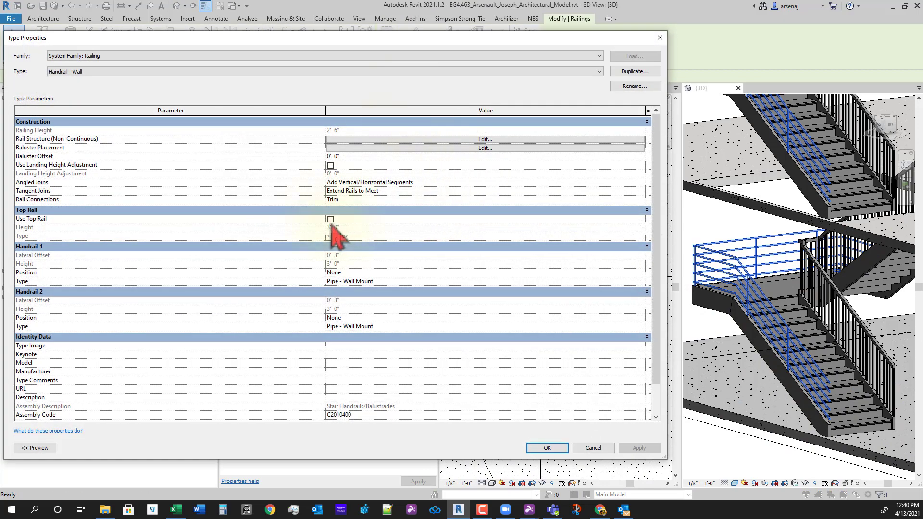
left_click(331, 219)
left_click_drag(468, 39, 569, 22)
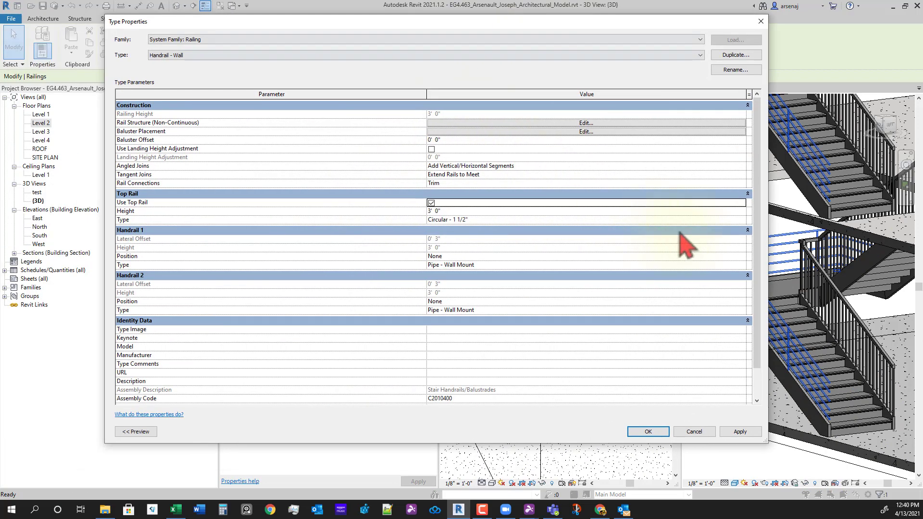
left_click(741, 220)
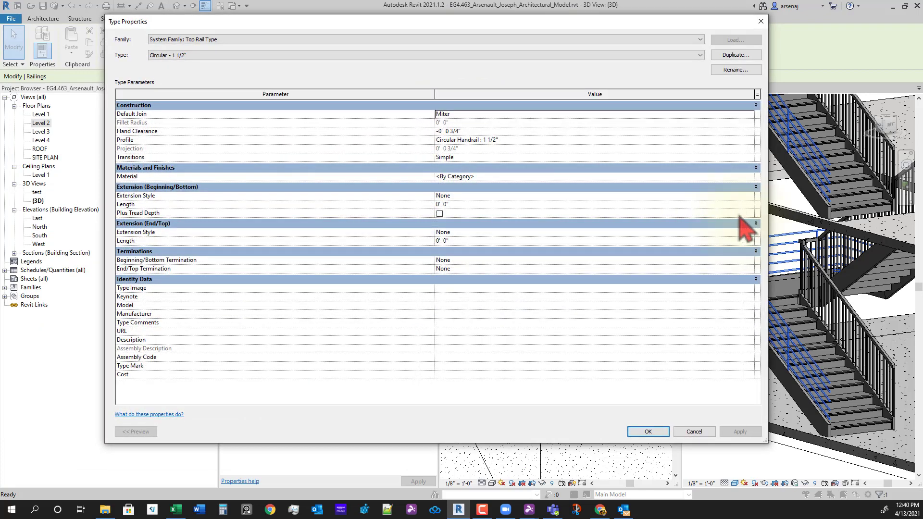
key("Escape")
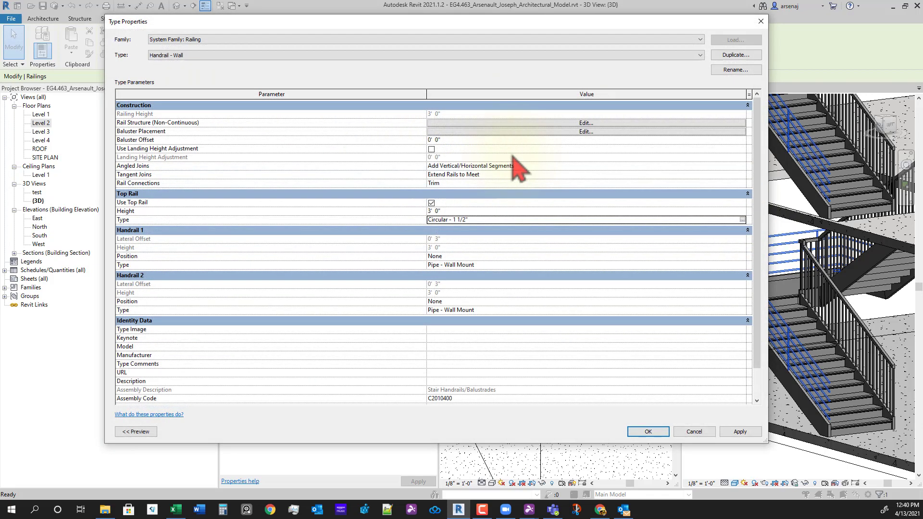
left_click(749, 431)
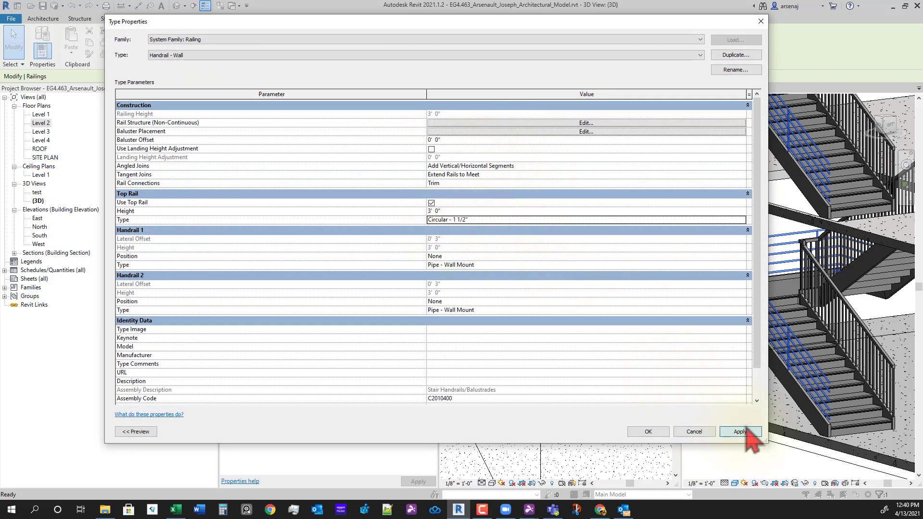
- Try the Handrail - Wall type without its top rail again, cancel the change, and restore Use Top Rail
left_click(431, 203)
left_click(740, 431)
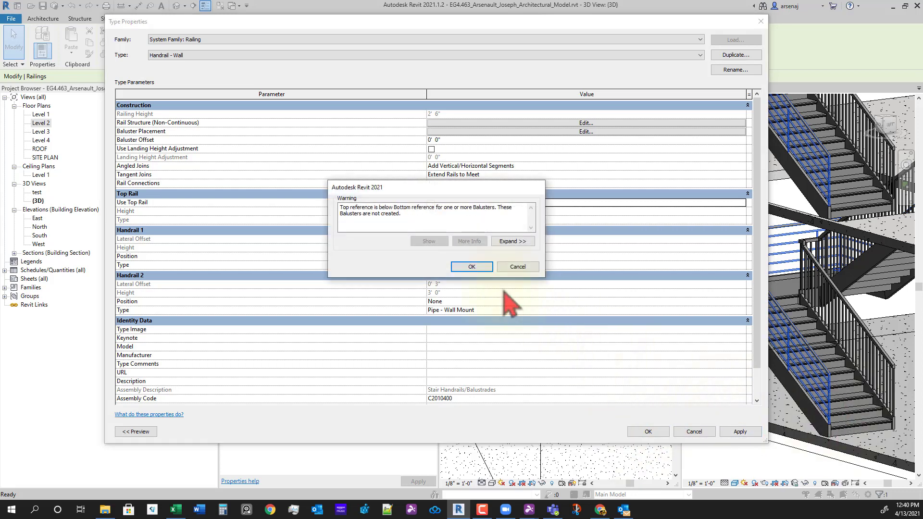
left_click(526, 266)
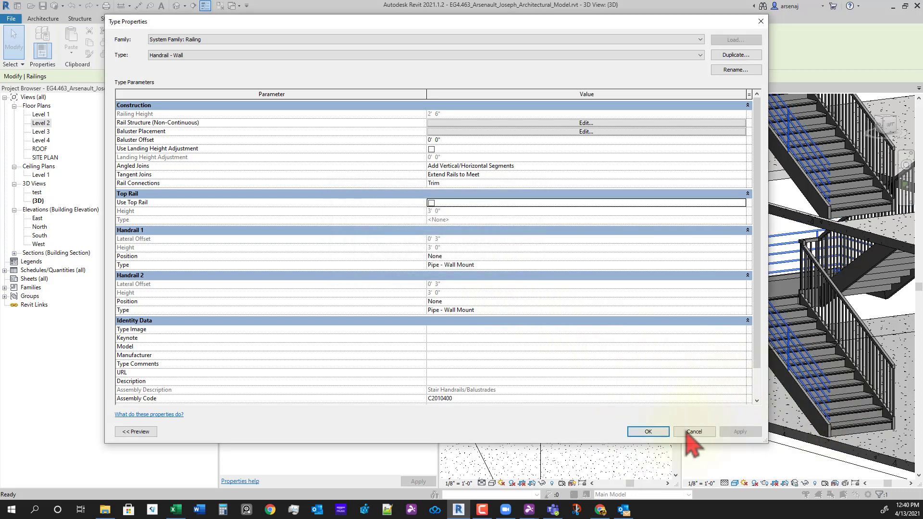
left_click(431, 203)
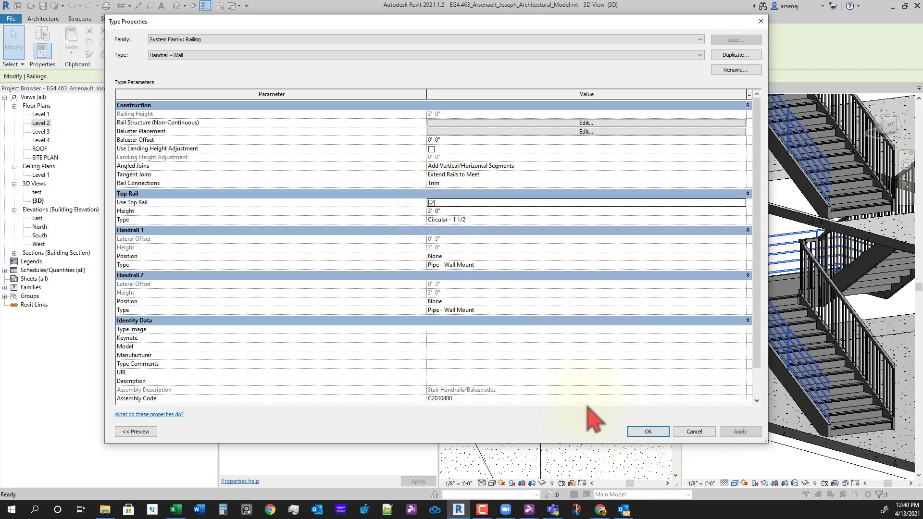
left_click(739, 432)
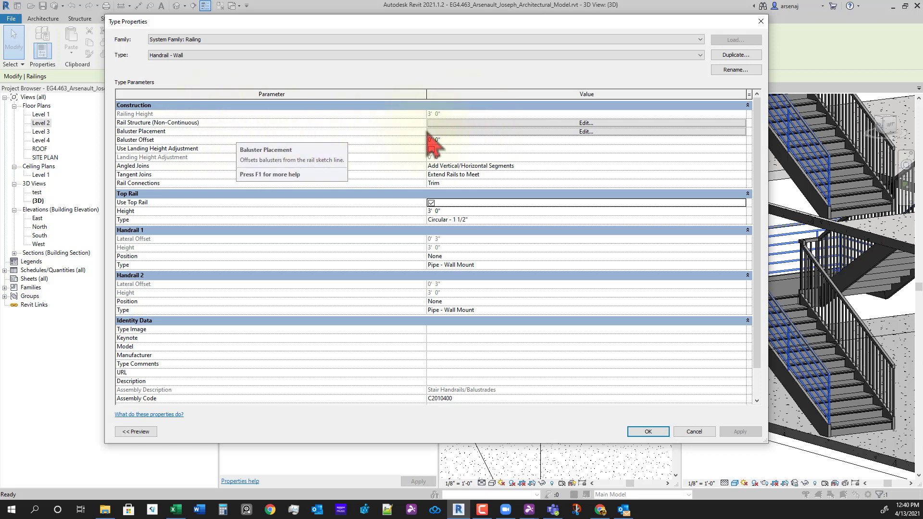
- Try deleting all five rails from the Handrail - Wall type's rail structure, preview the result, and accept the rail edit
left_click(467, 123)
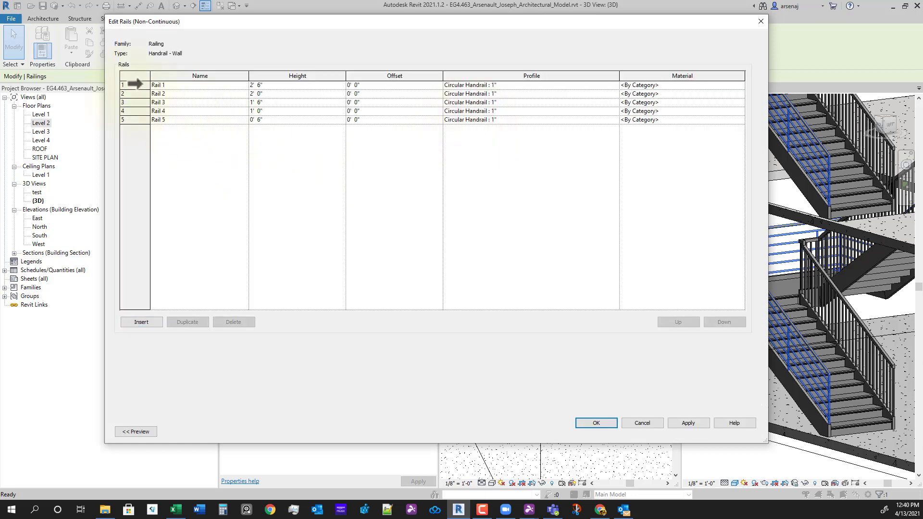
left_click(128, 84)
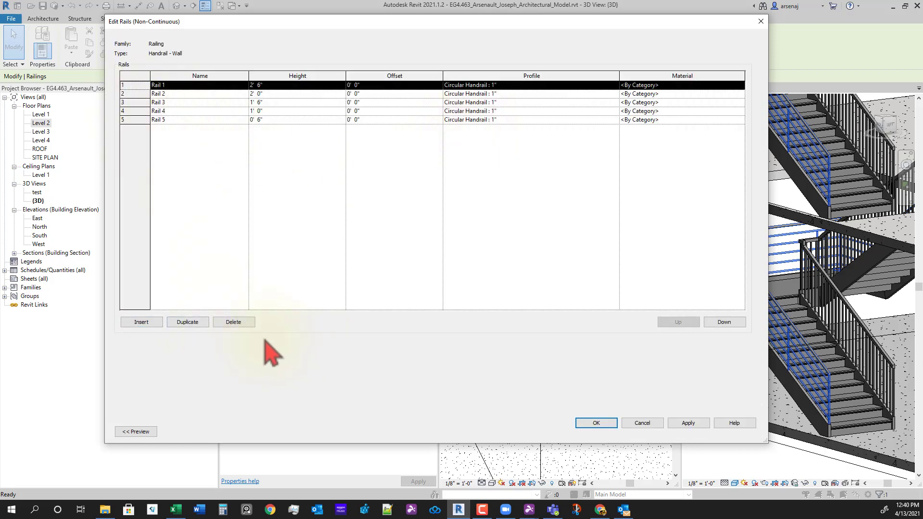
left_click(235, 323)
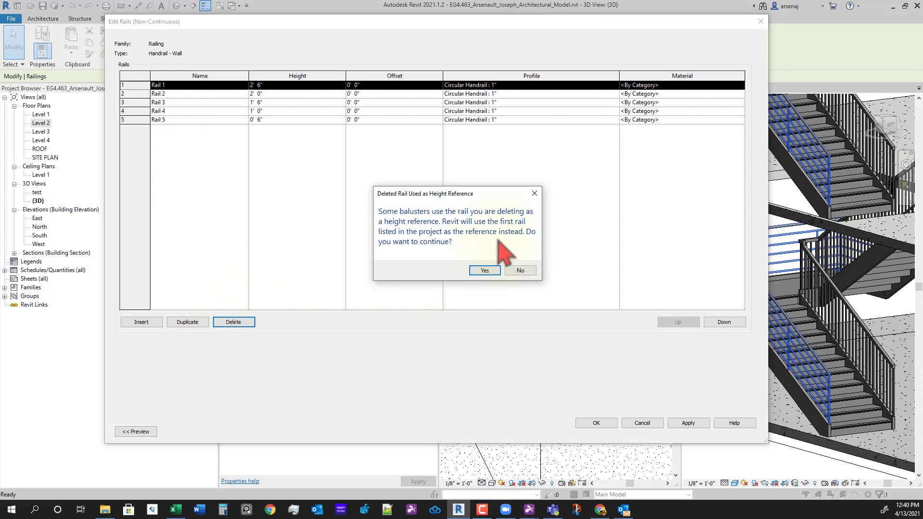
left_click(486, 272)
left_click(232, 325)
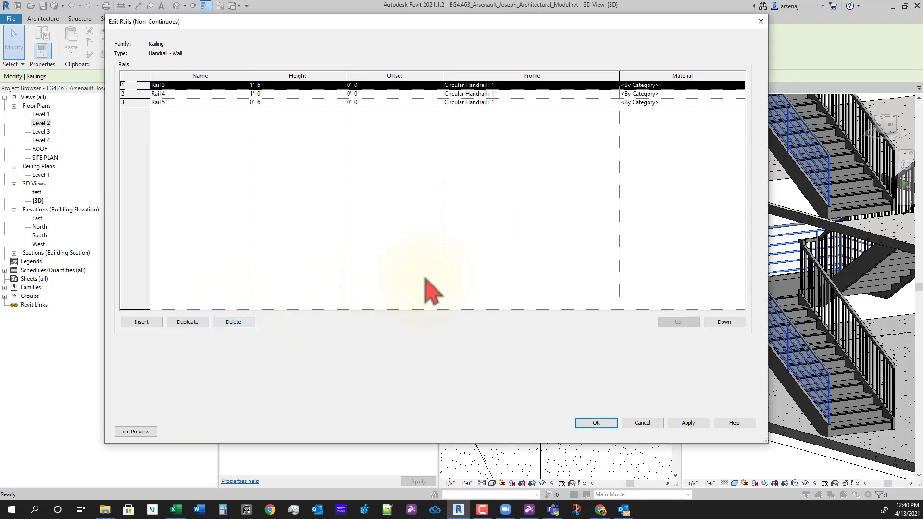
left_click(231, 324)
left_click(232, 325)
left_click(232, 325)
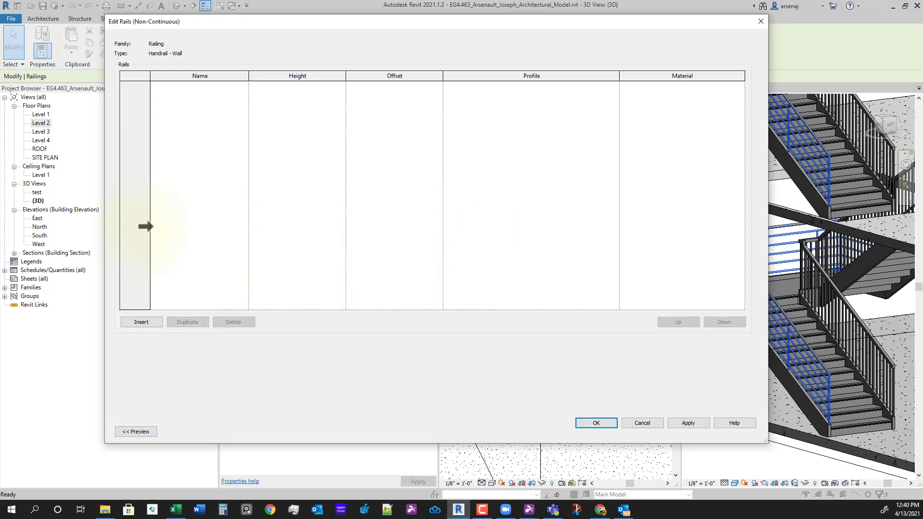
left_click(140, 432)
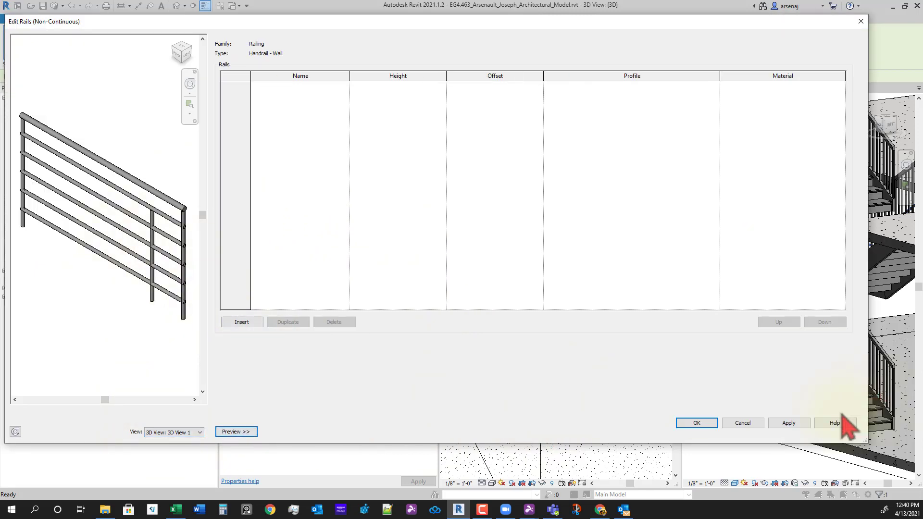
left_click(785, 424)
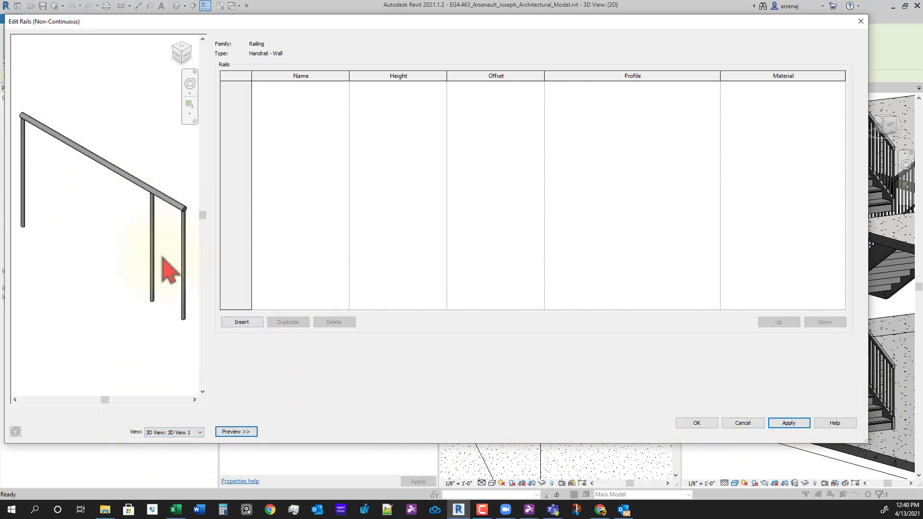
left_click(696, 423)
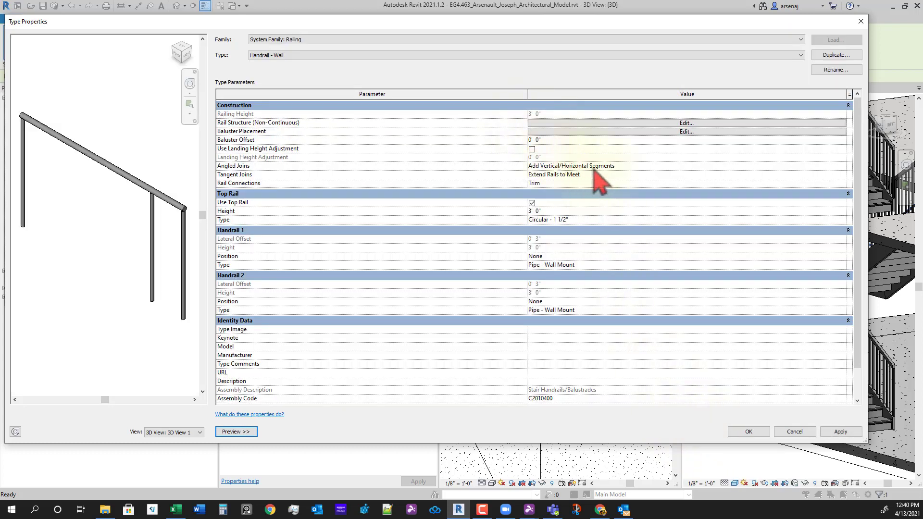
- Check the Angled Joins options of the Handrail - Wall type without choosing a different one
left_click(702, 174)
double_click(841, 168)
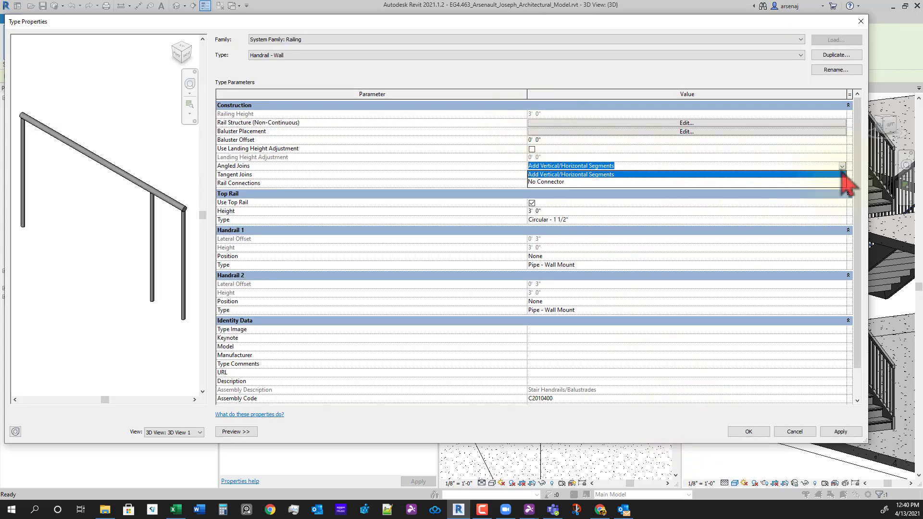
left_click(842, 169)
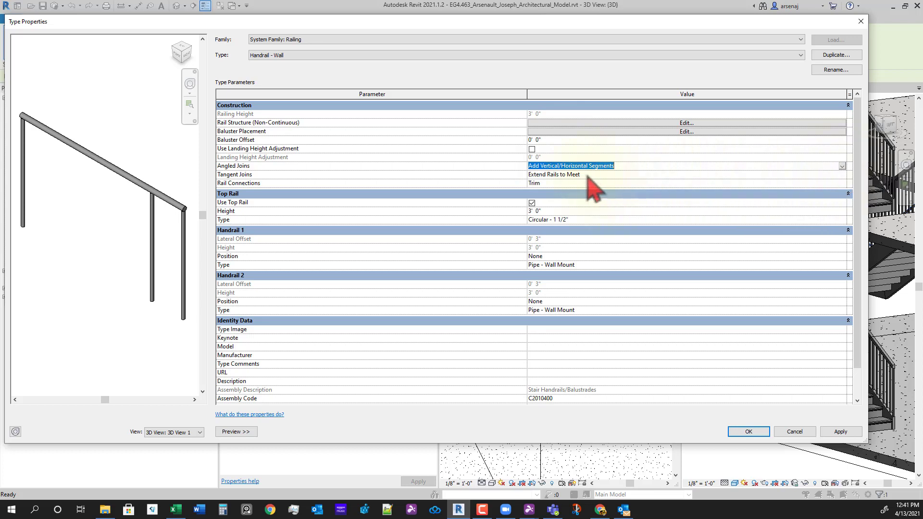
- Examine the baluster family choices for the regular baluster in the baluster placement, and leave without changing it
left_click(561, 133)
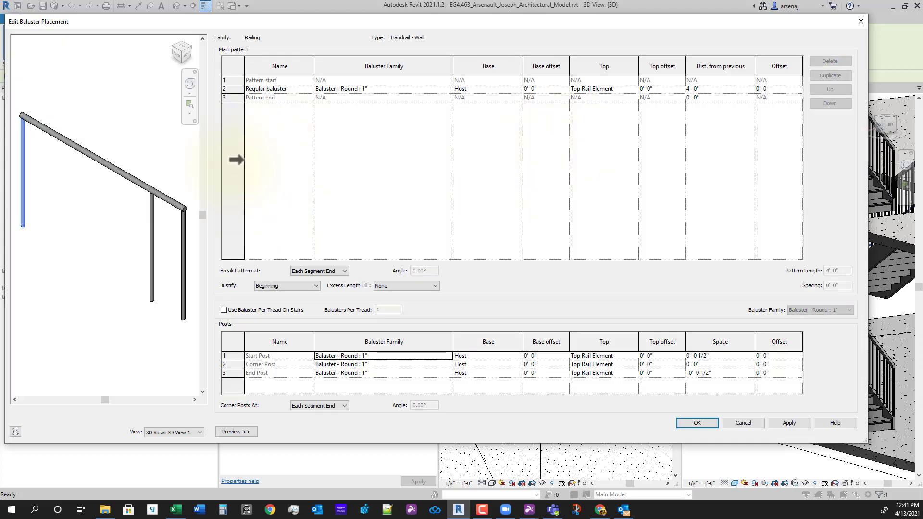
left_click(241, 89)
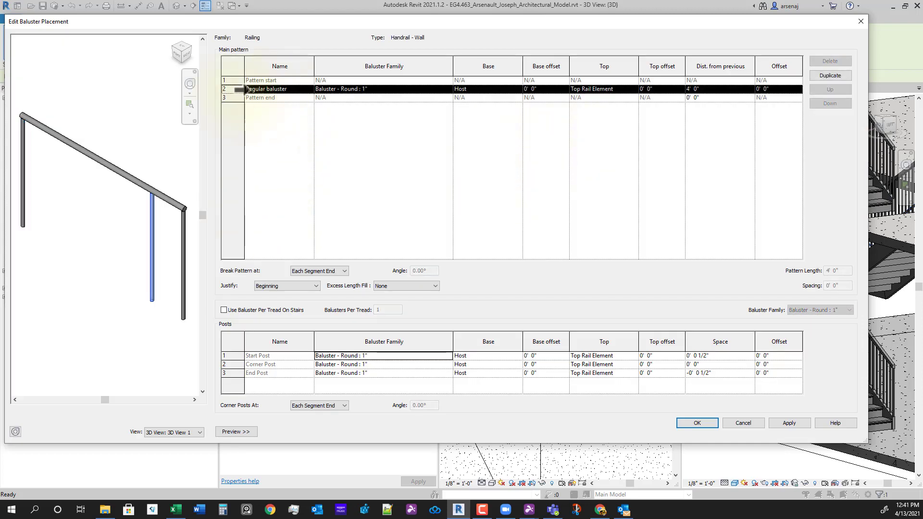
left_click(443, 89)
left_click(448, 89)
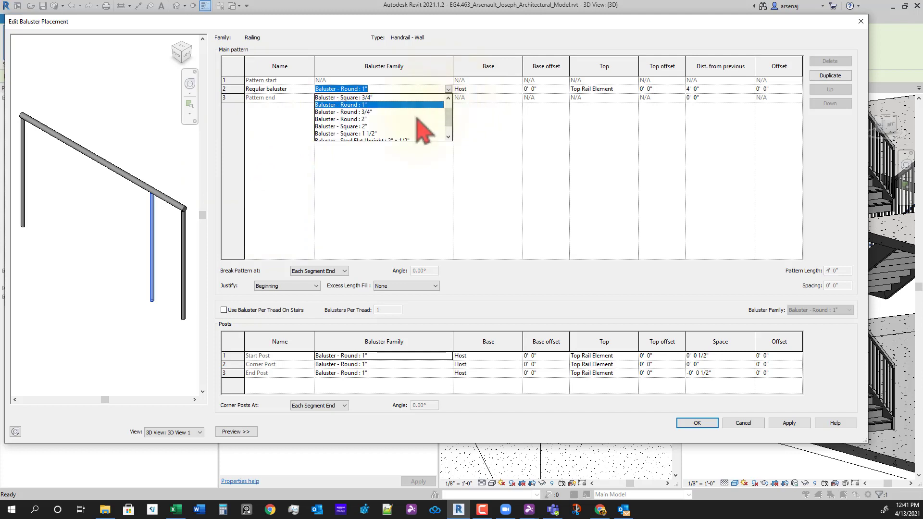
scroll(418, 126, "up", 1)
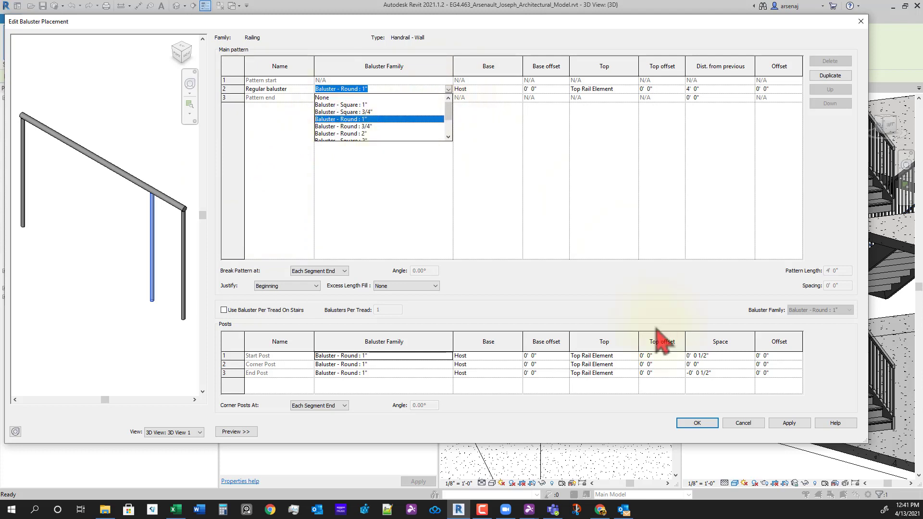
key("Escape")
key("Escape")
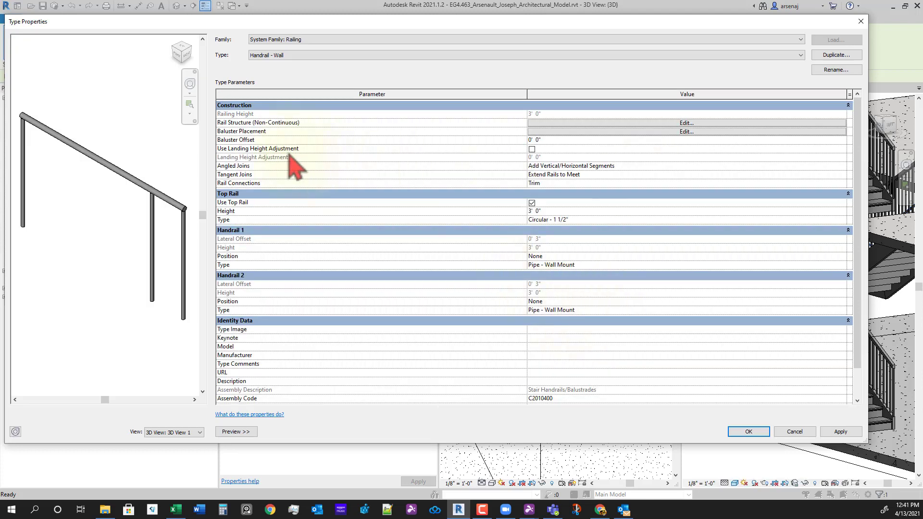
- Reopen the emptied rail structure and cancel all pending edits to the Handrail - Wall type
left_click(546, 123)
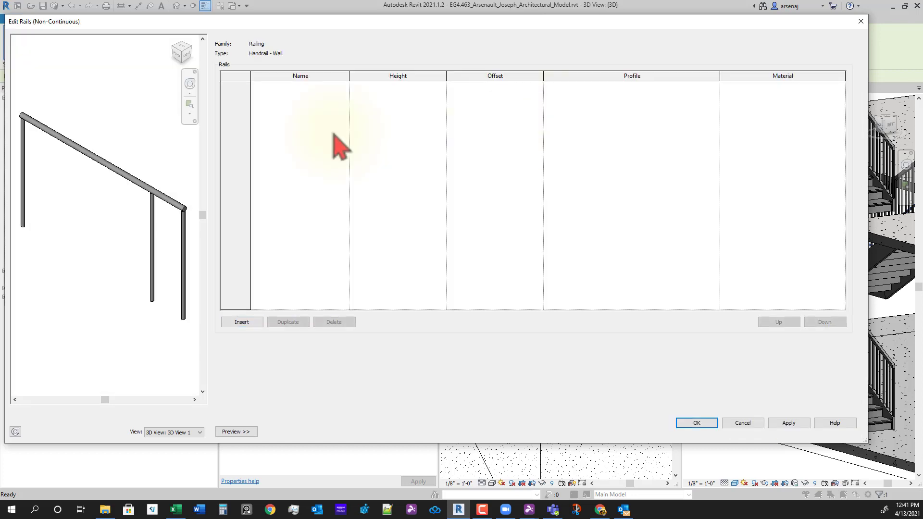
key("Escape")
key("Escape")
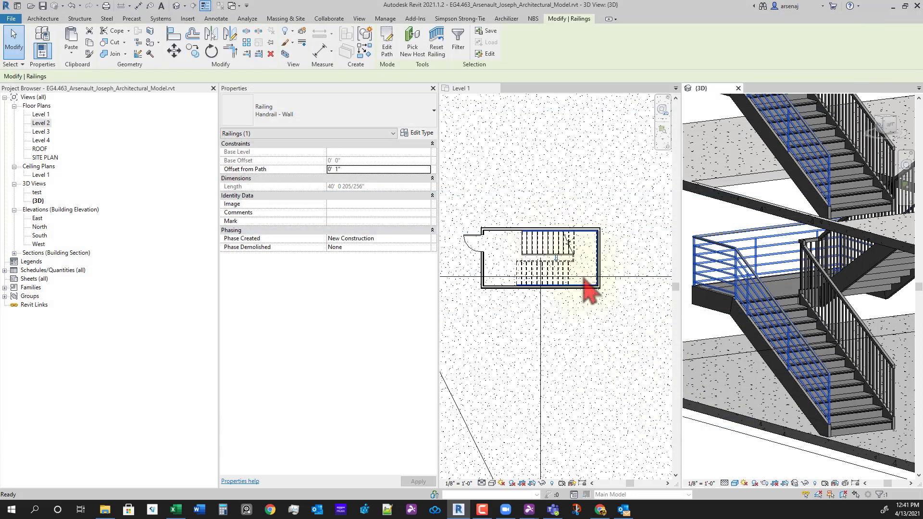
- Reopen the railing's type properties and review its rail structure and baluster placement without changing them
left_click(416, 134)
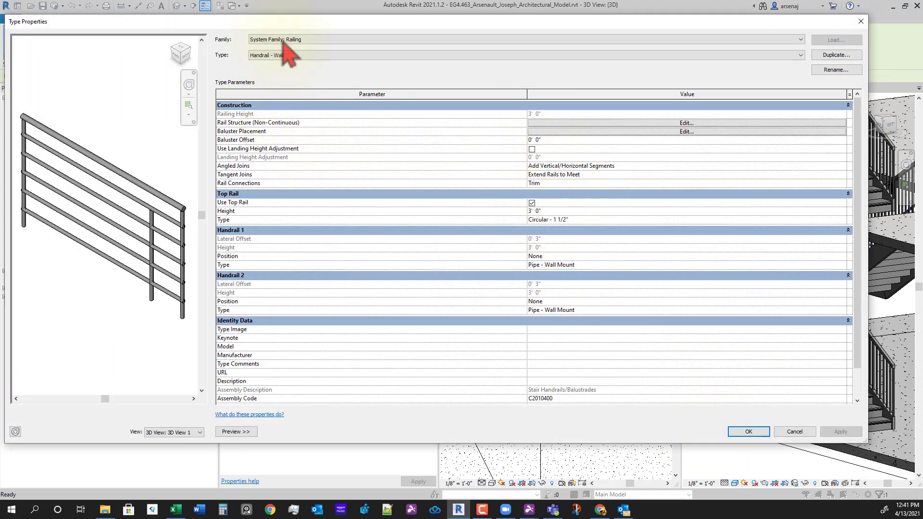
left_click(563, 123)
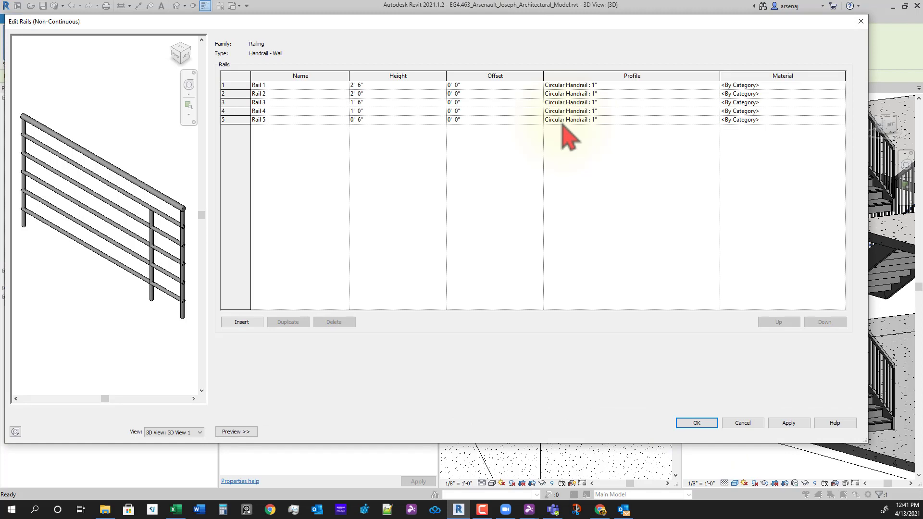
key("Escape")
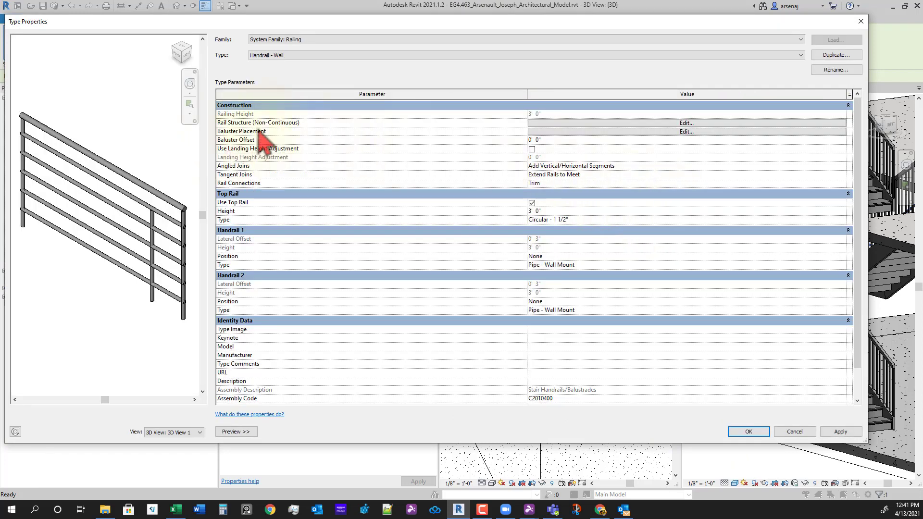
left_click(591, 132)
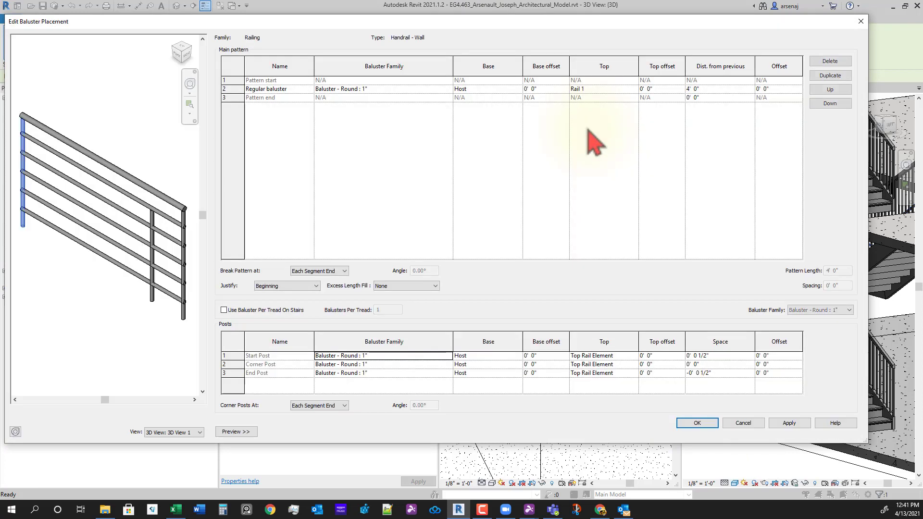
key("Escape")
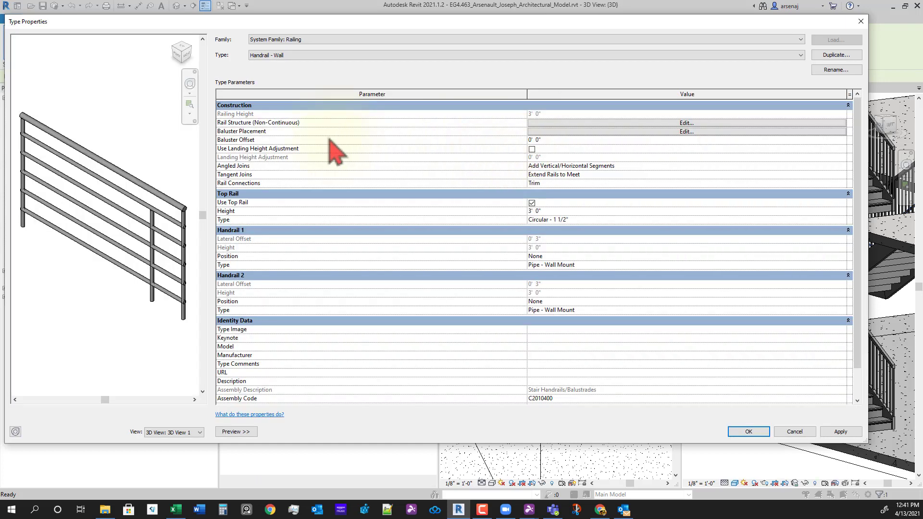
left_click(557, 124)
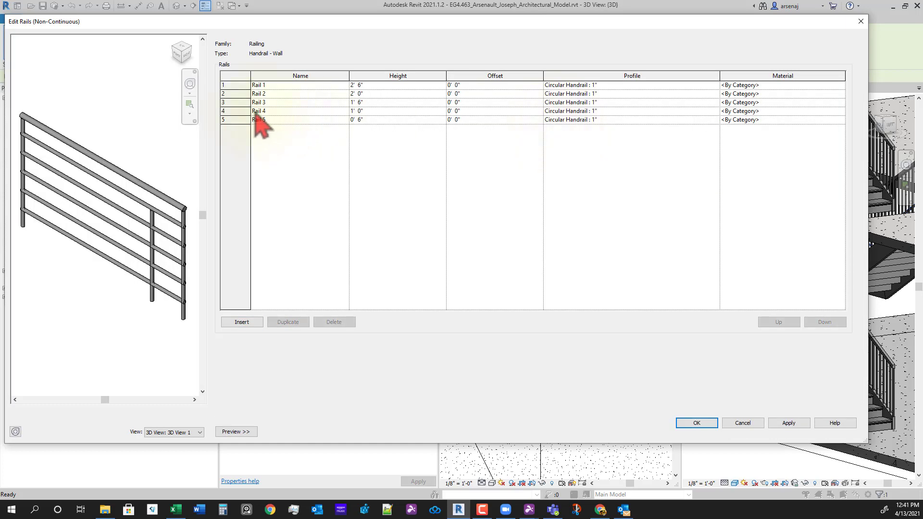
left_click(743, 423)
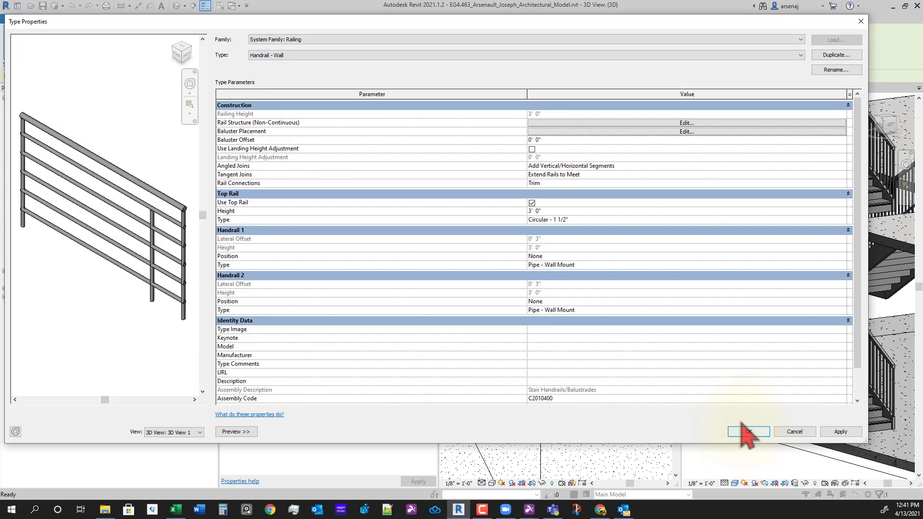
- Set the regular baluster's family to None in the Handrail - Wall type's baluster placement
left_click(561, 132)
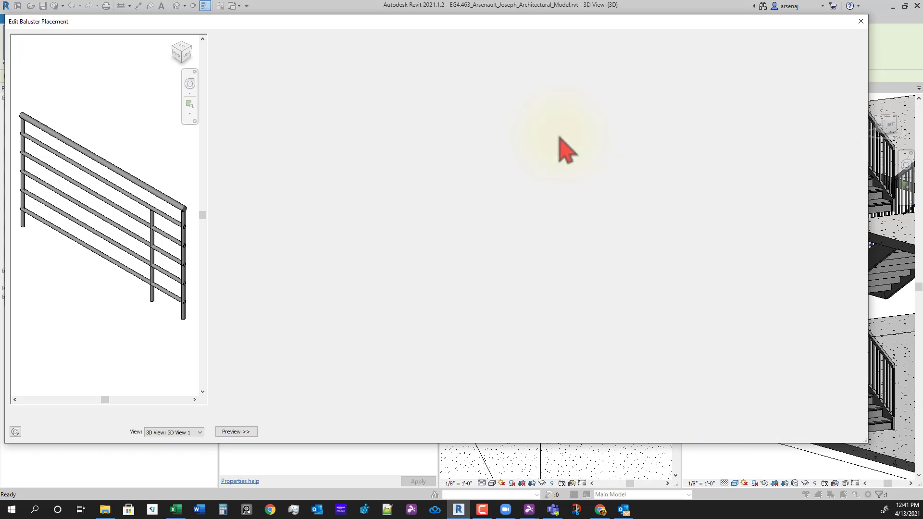
left_click(447, 90)
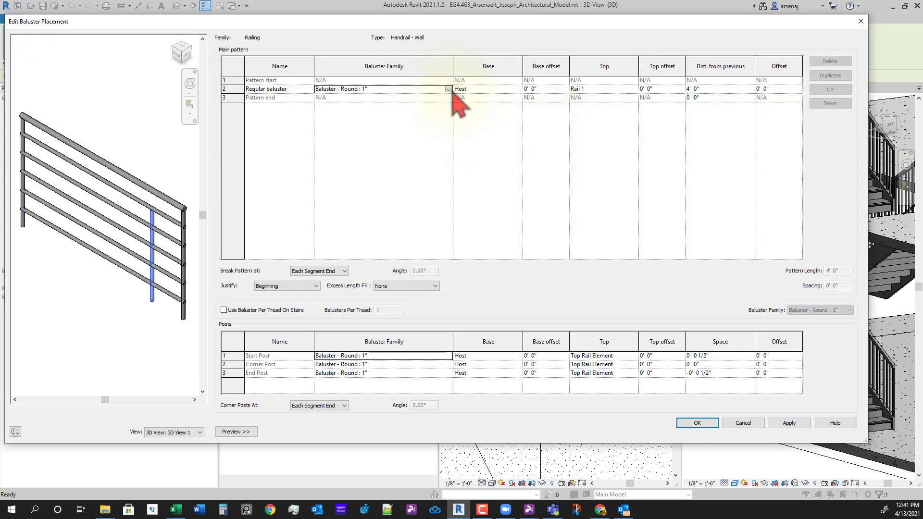
left_click(448, 90)
left_click(323, 98)
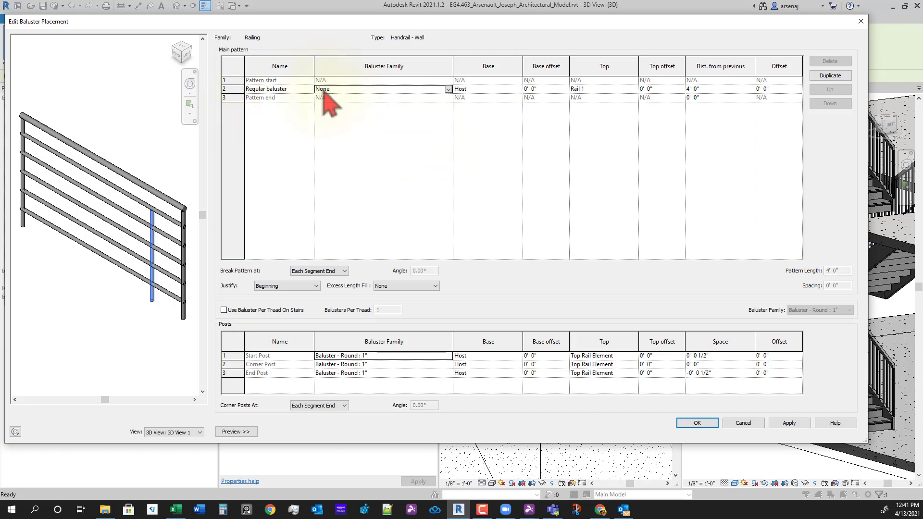
- Set the baluster family of the end, corner and start posts to None, and apply and accept the baluster placement
left_click(449, 373)
scroll(384, 406, "up", 3)
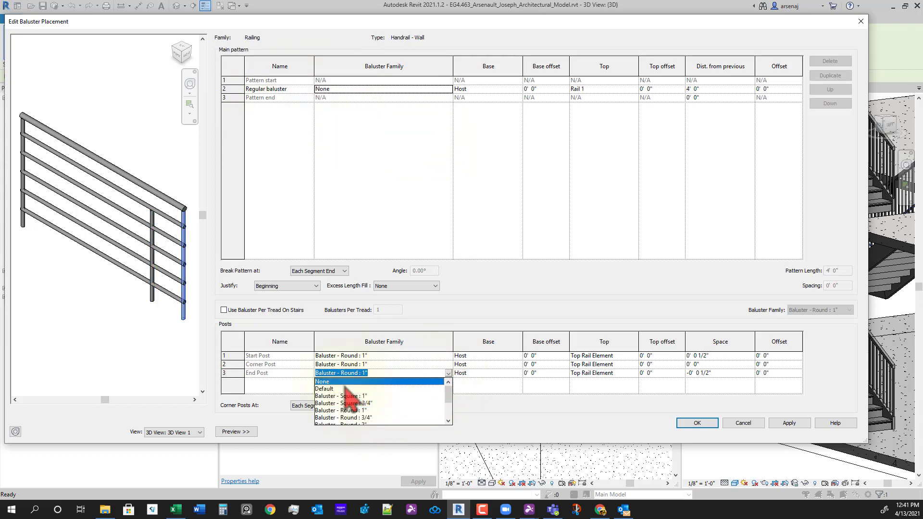
left_click(435, 381)
left_click(447, 368)
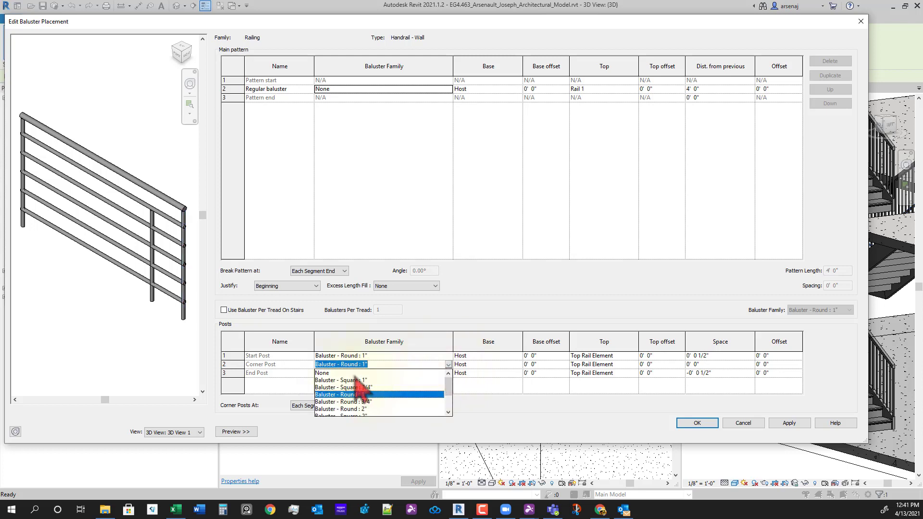
left_click(413, 373)
left_click(447, 356)
left_click(447, 355)
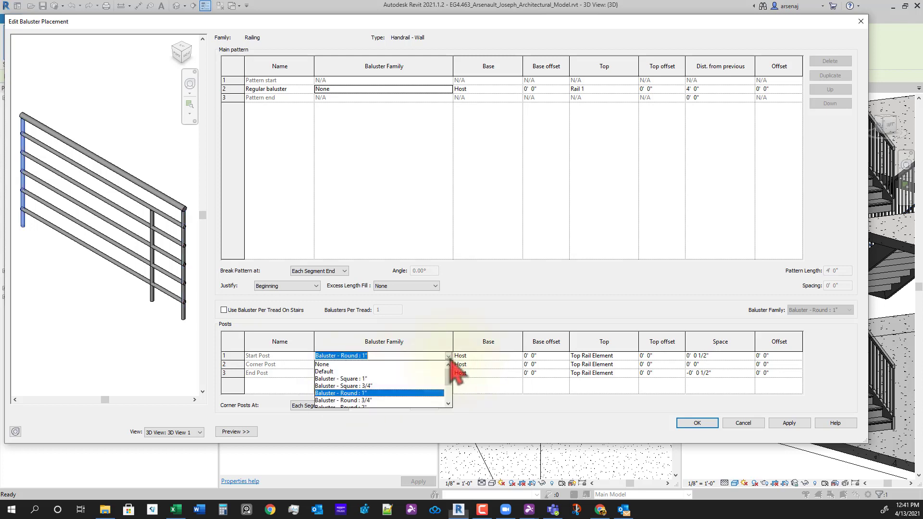
left_click(418, 365)
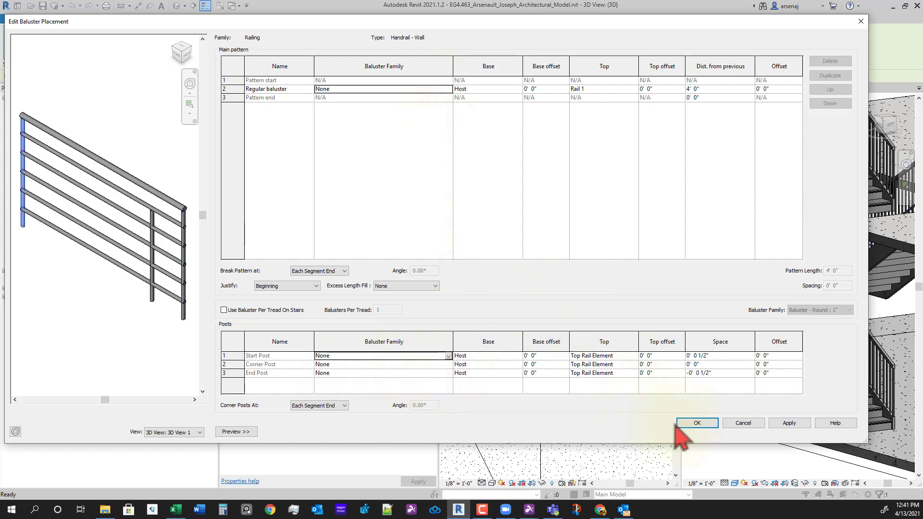
left_click(791, 425)
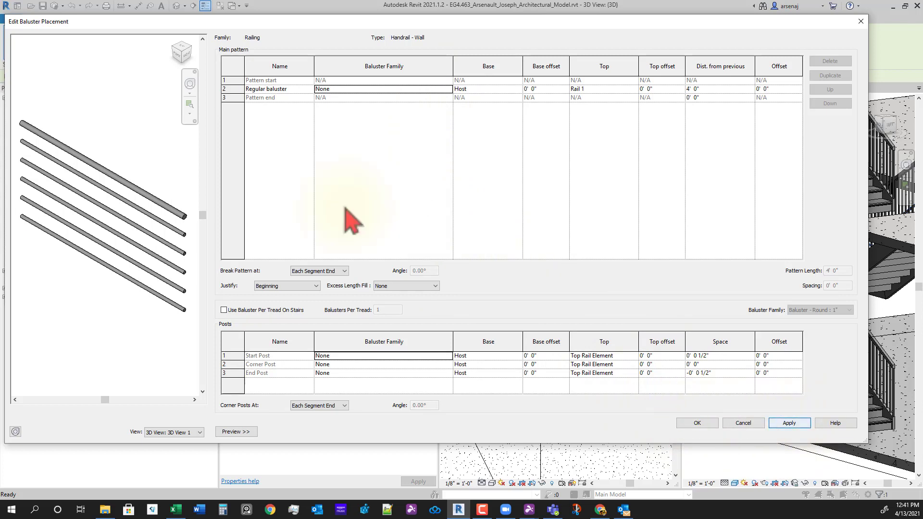
left_click(698, 423)
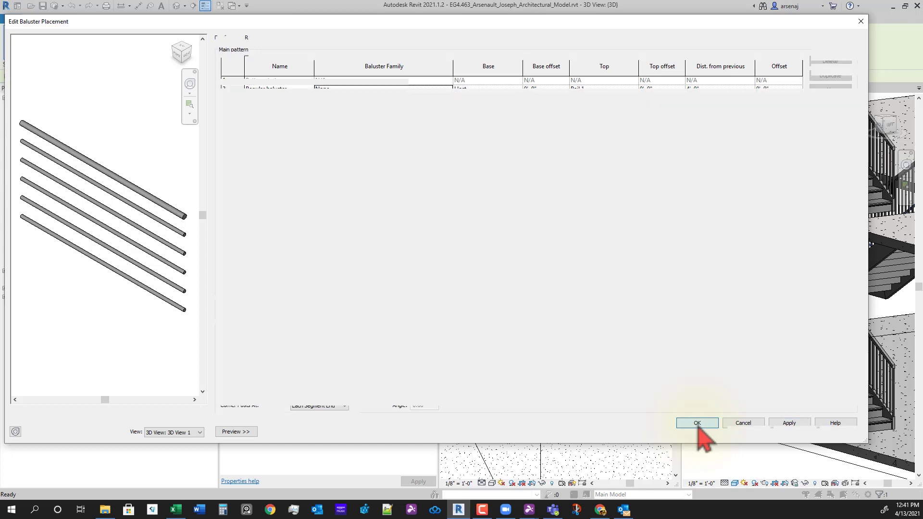
left_click(559, 133)
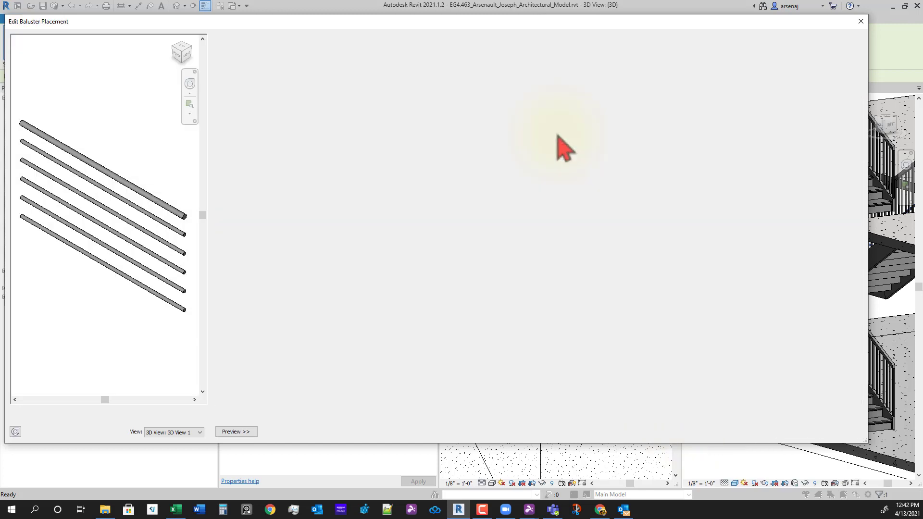
left_click(697, 423)
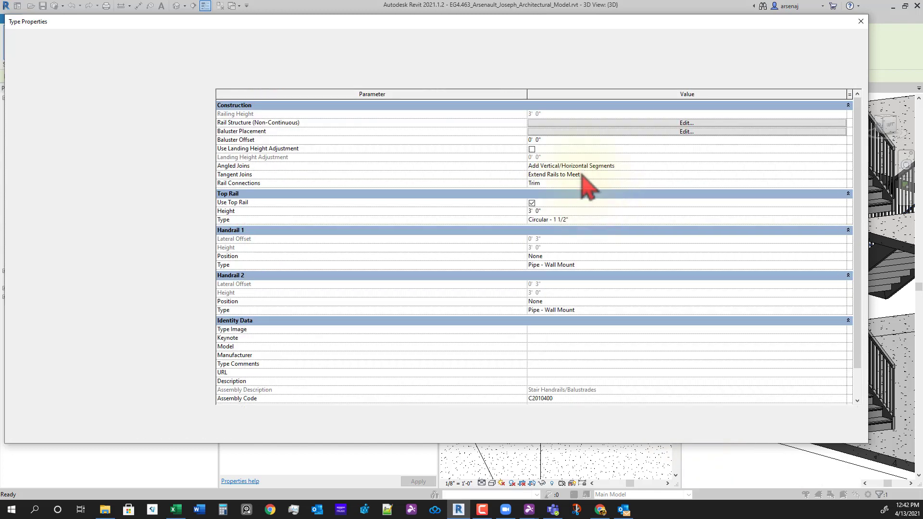
- Delete all five rails from the Handrail - Wall type's rail structure, then apply and accept the emptied structure
left_click(559, 124)
left_click(236, 85)
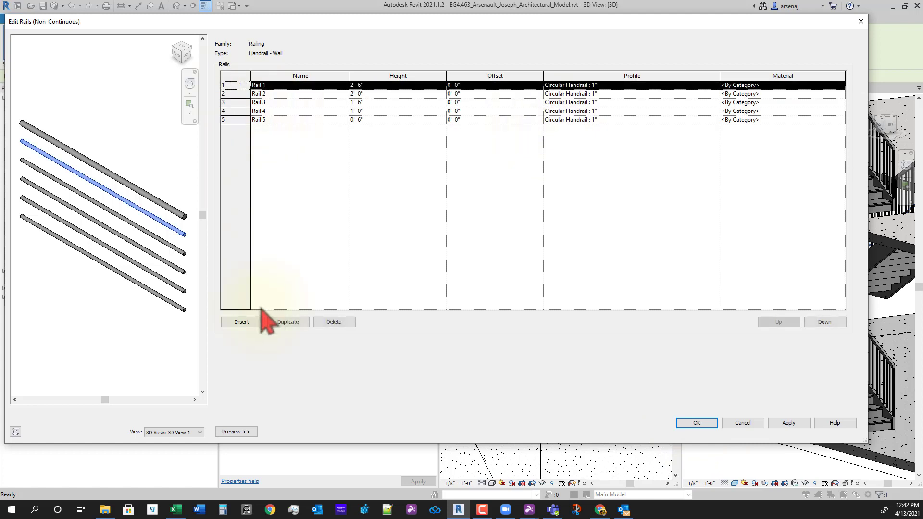
left_click(342, 323)
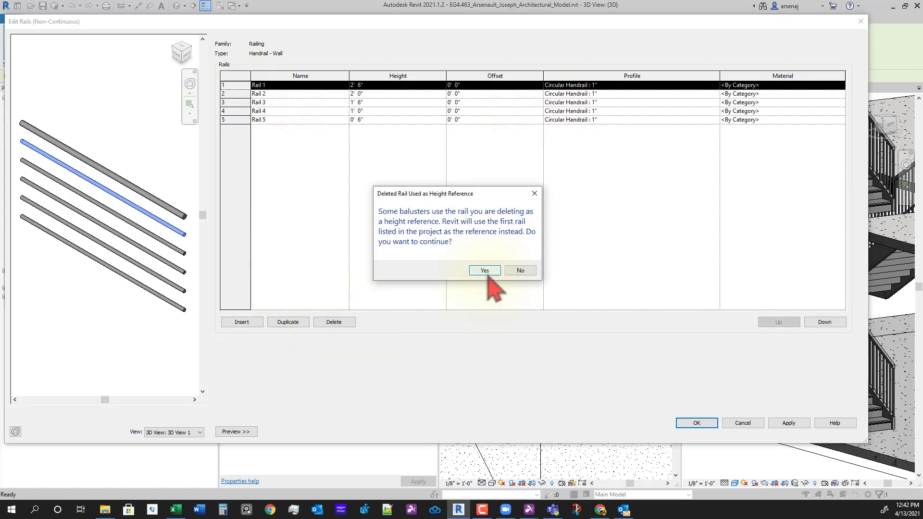
left_click(485, 270)
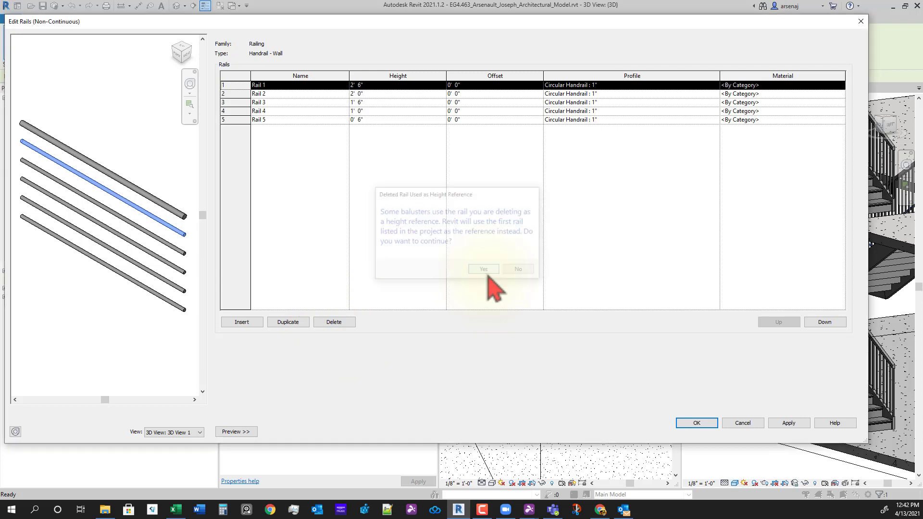
left_click(331, 323)
left_click(337, 323)
left_click(336, 323)
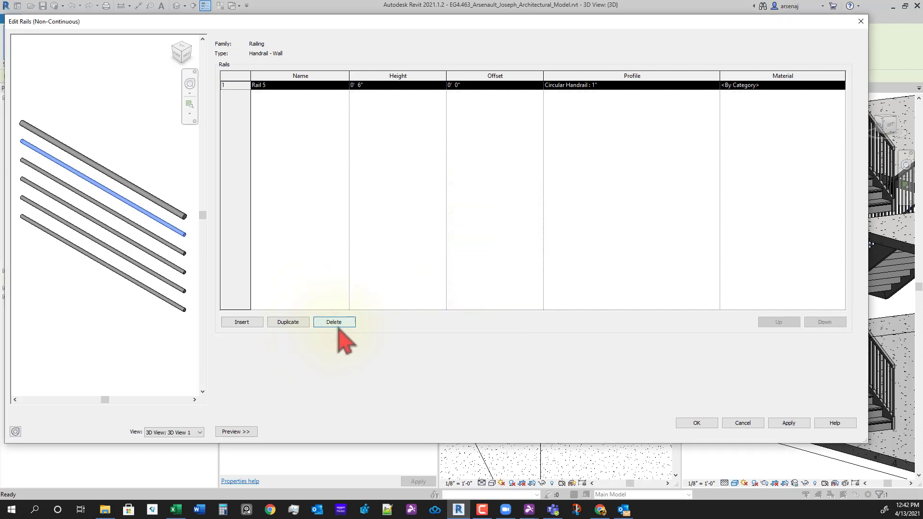
left_click(336, 323)
left_click(788, 423)
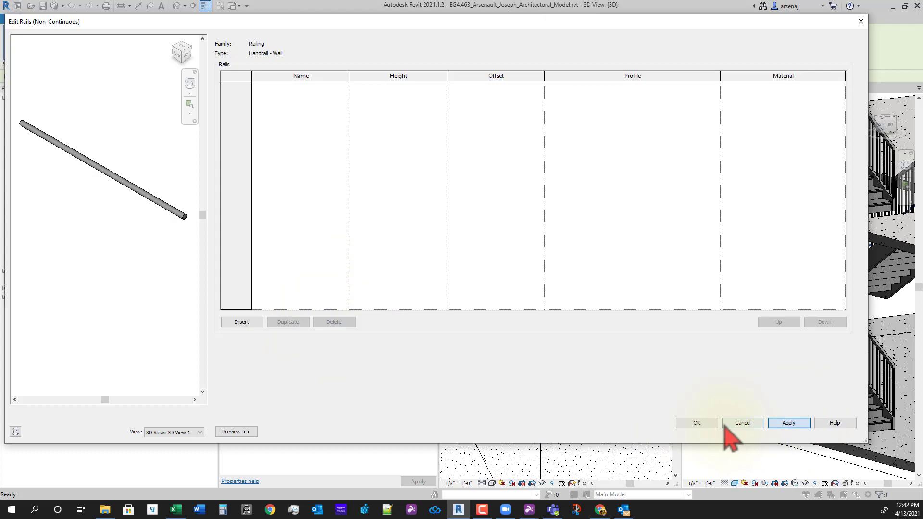
left_click(697, 423)
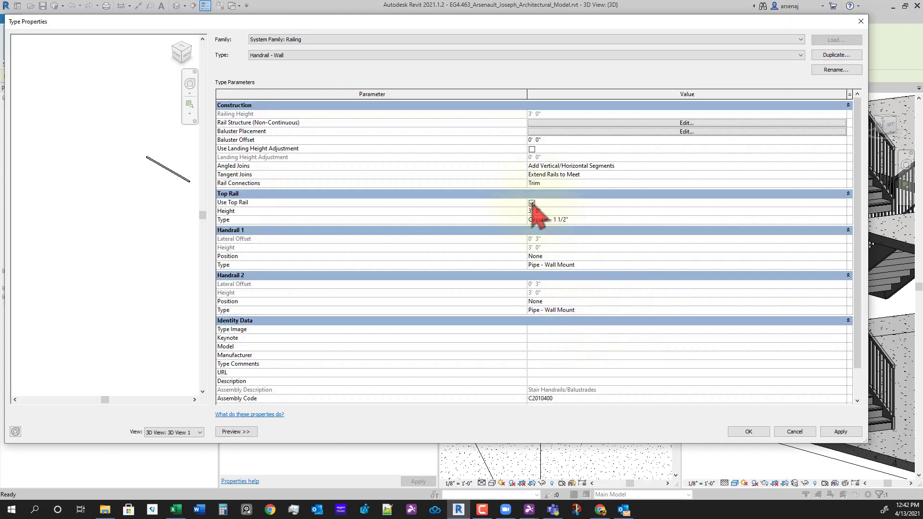
- Try to disable the top rail of the Handrail - Wall type while both handrail positions are None
left_click(532, 203)
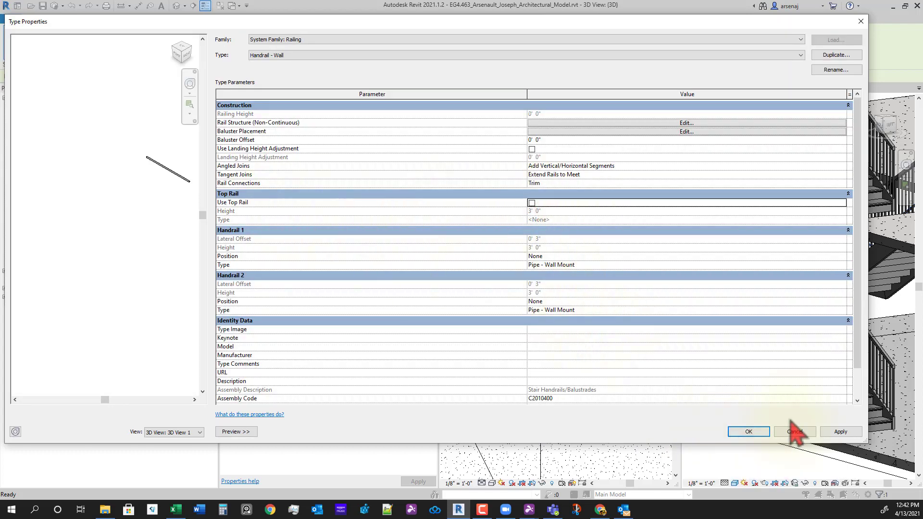
left_click(841, 433)
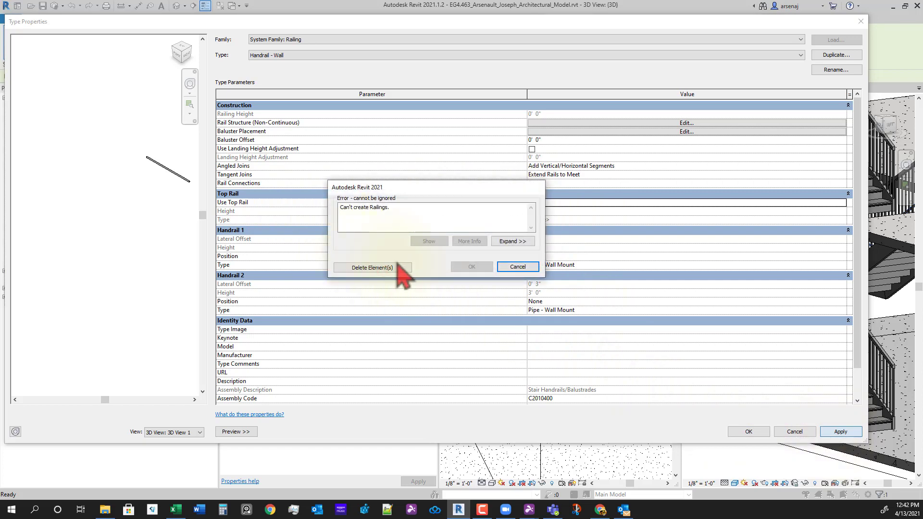
left_click(518, 266)
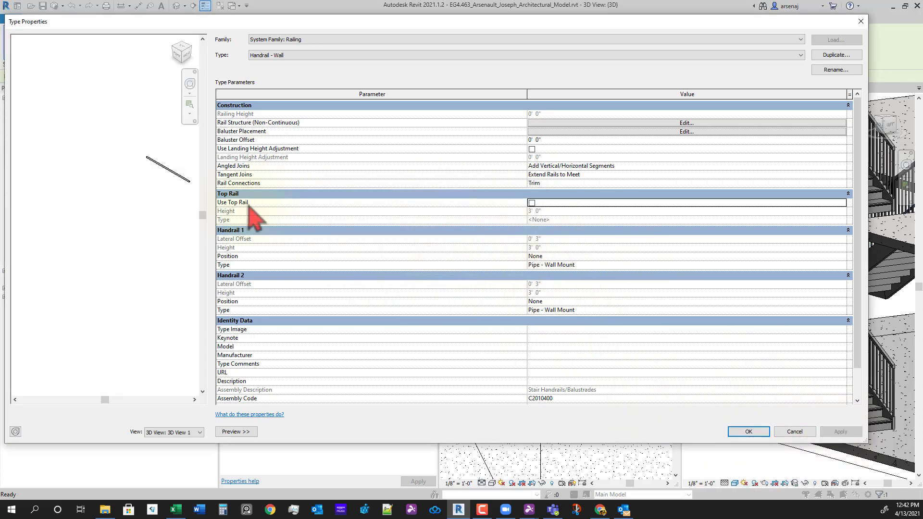
- Try Left and Right as Handrail 1's position, and replace it with Left
scroll(163, 185, "up", 2)
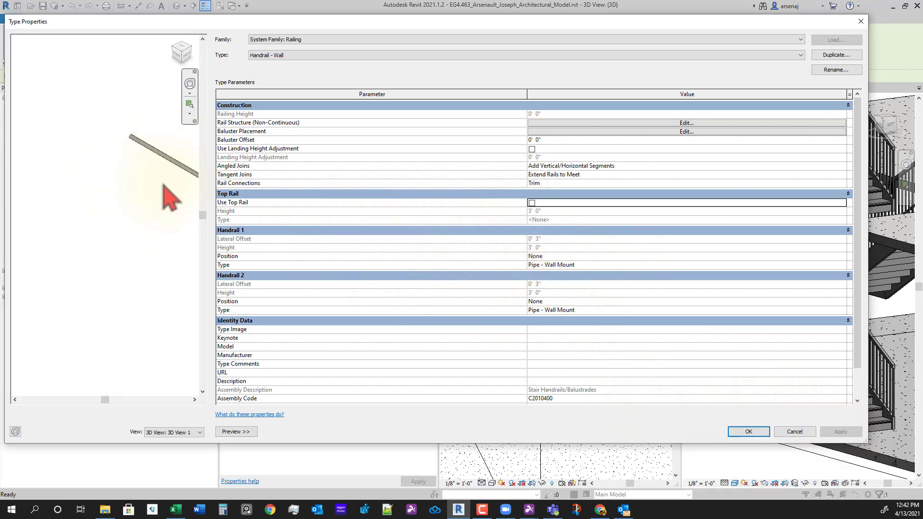
middle_click_drag(140, 206, 74, 233)
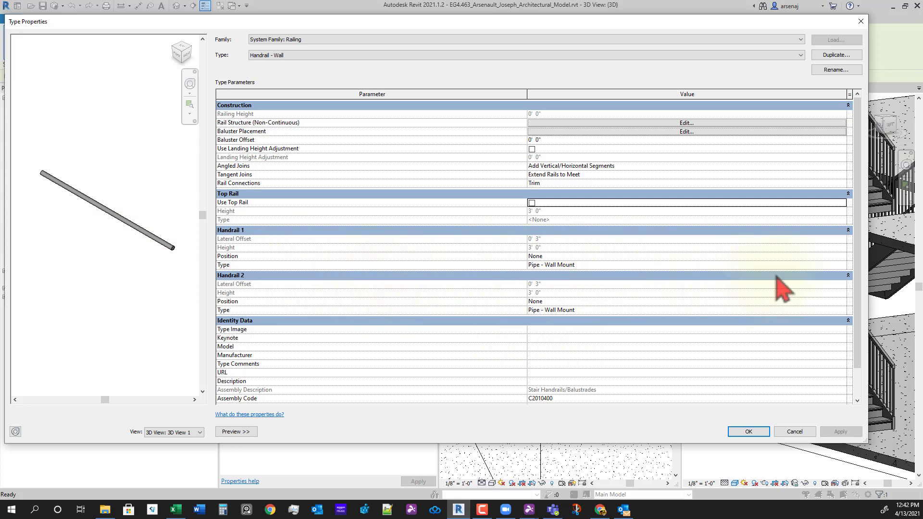
left_click(842, 256)
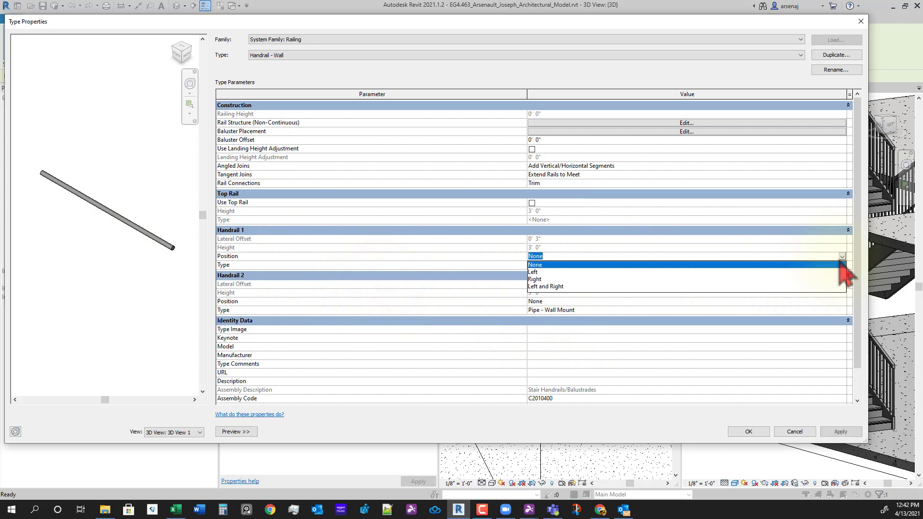
left_click(539, 287)
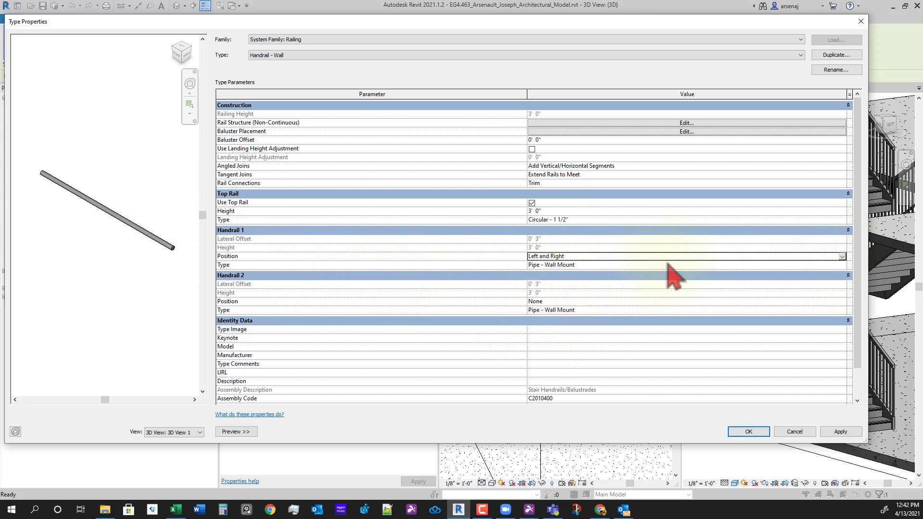
left_click(843, 257)
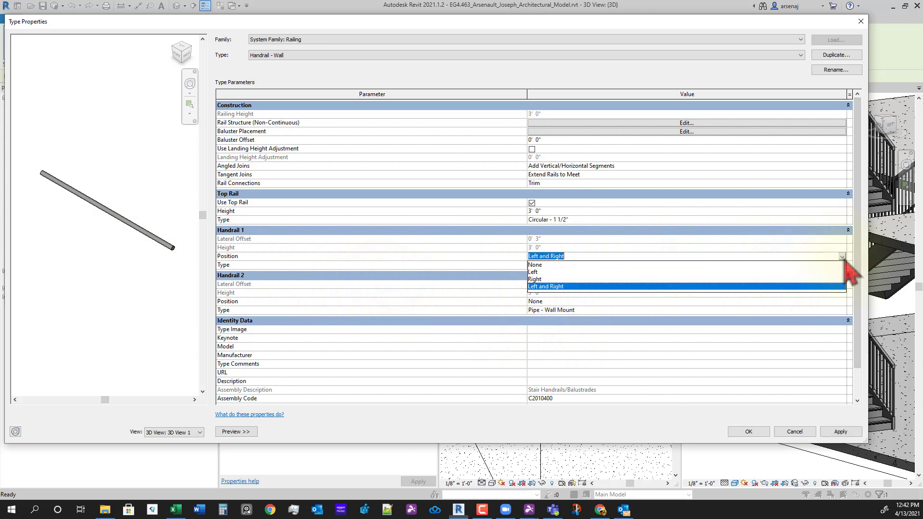
left_click(536, 272)
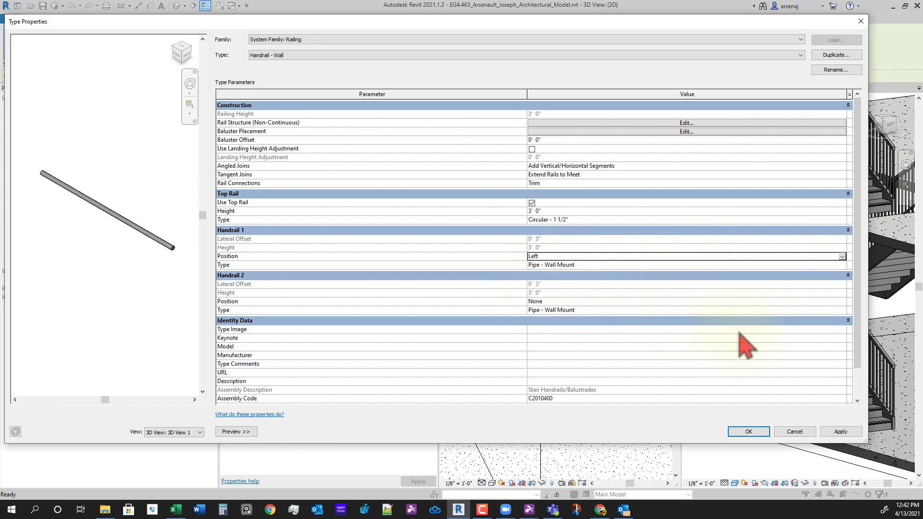
- Set Handrail 2's position to Right and apply the type changes
left_click(842, 302)
left_click(535, 325)
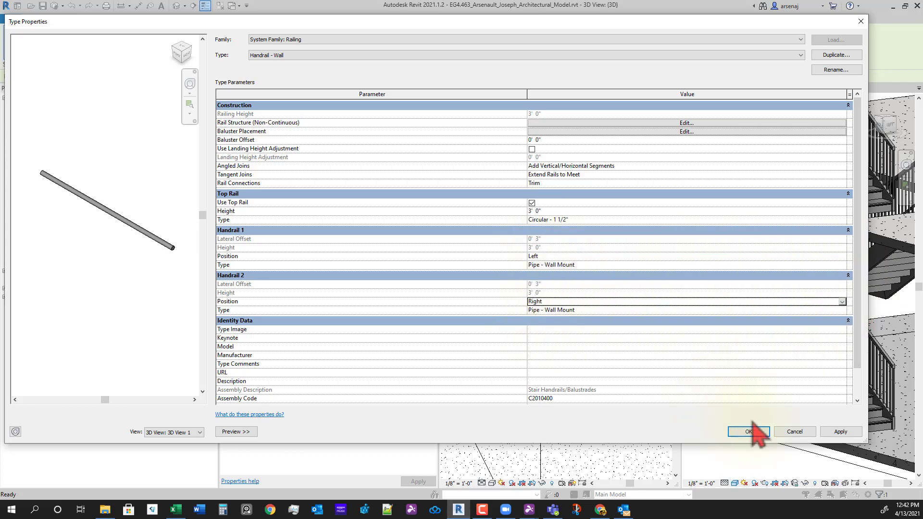
left_click(823, 431)
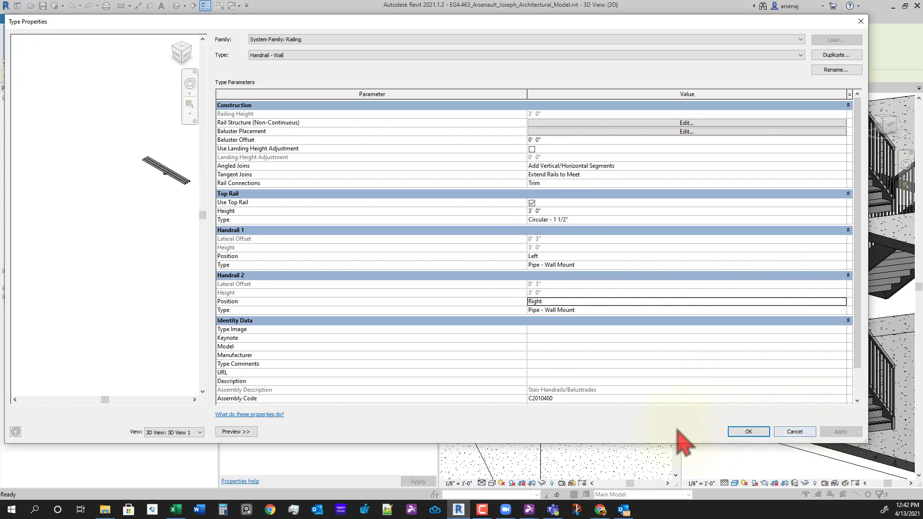
- Set Handrail 1's position to None and apply the change, keeping only Handrail 2 and the top rail
scroll(164, 196, "up", 2)
middle_click_drag(164, 197, 102, 250)
scroll(102, 250, "up", 3)
scroll(84, 256, "down", 1)
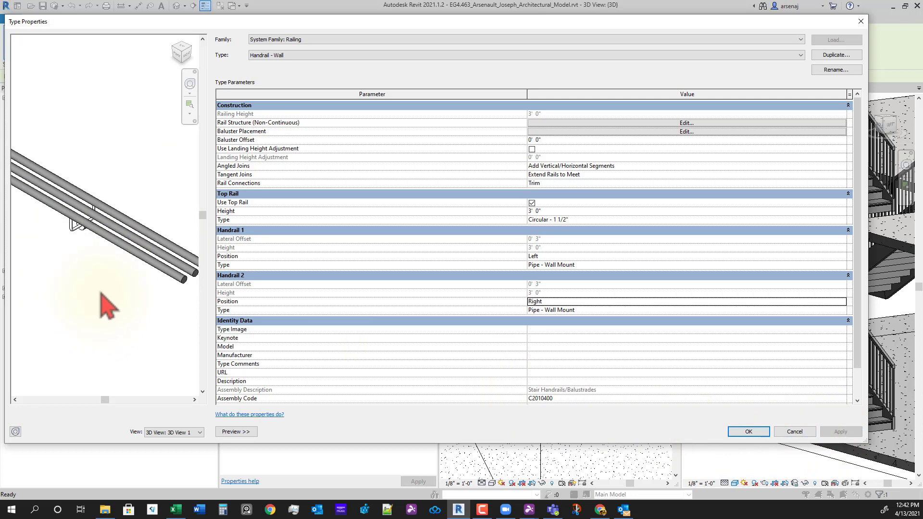
middle_click_drag(100, 291, 105, 259)
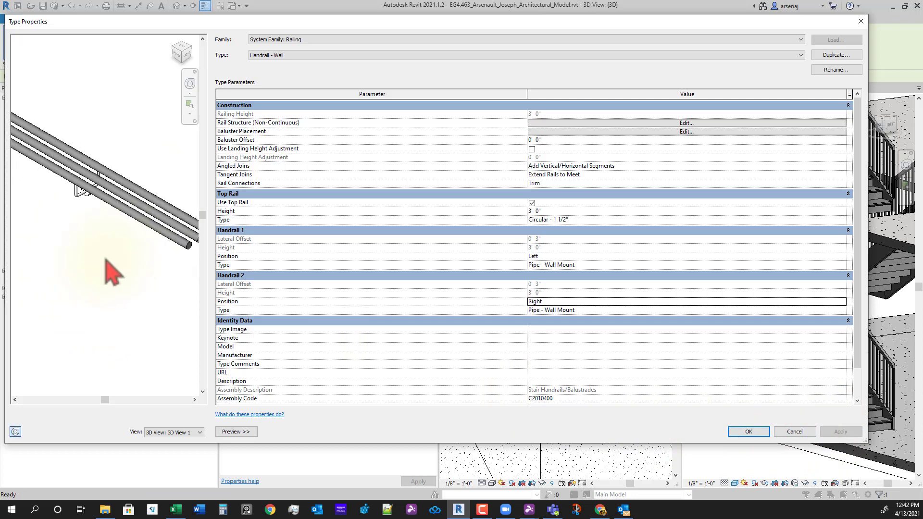
left_click(841, 256)
left_click(538, 265)
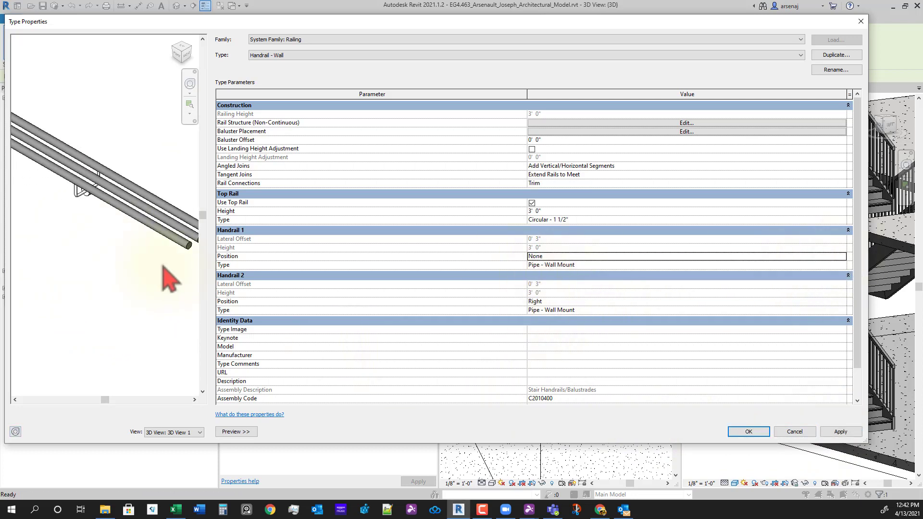
left_click(839, 433)
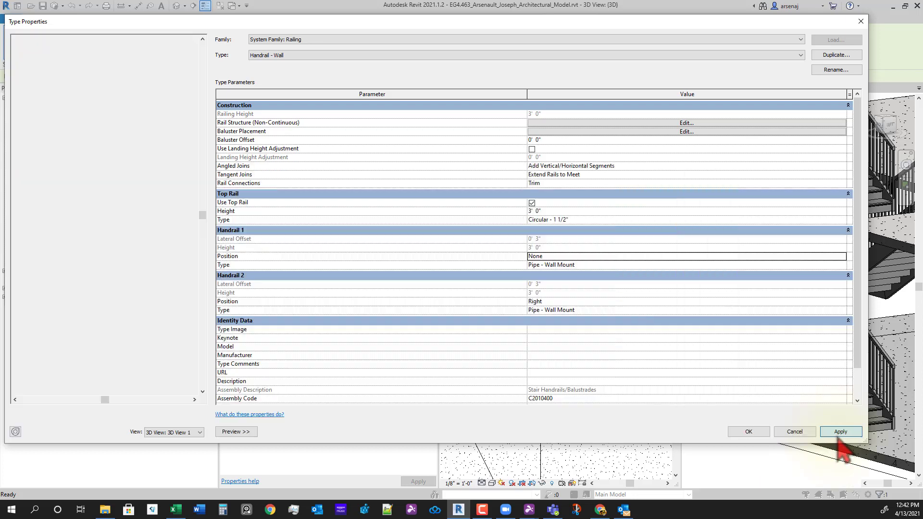
scroll(158, 284, "up", 1)
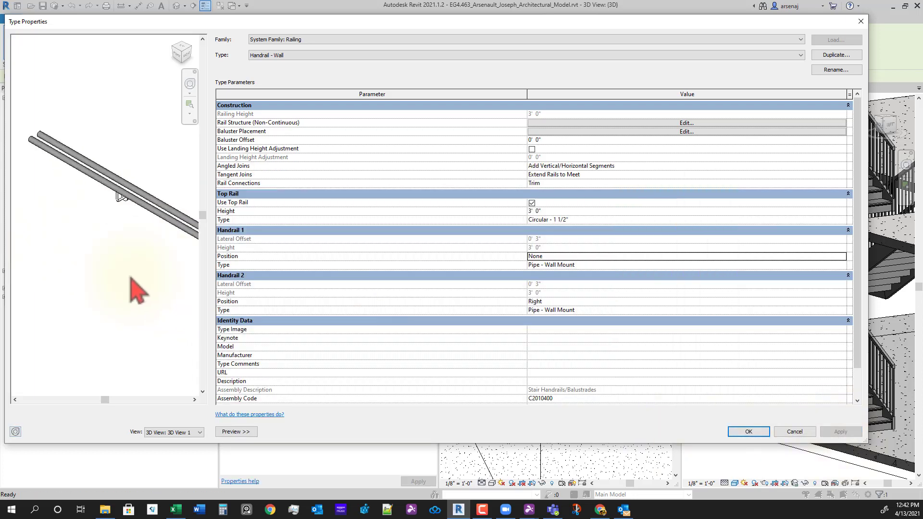
scroll(150, 301, "down", 1)
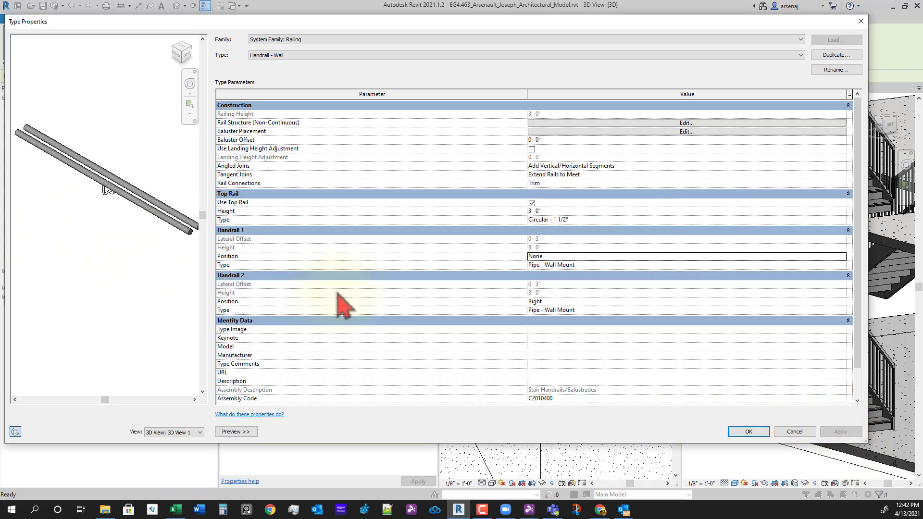
- Turn off Use Top Rail for the Handrail - Wall type, then apply and accept the type properties
left_click(532, 203)
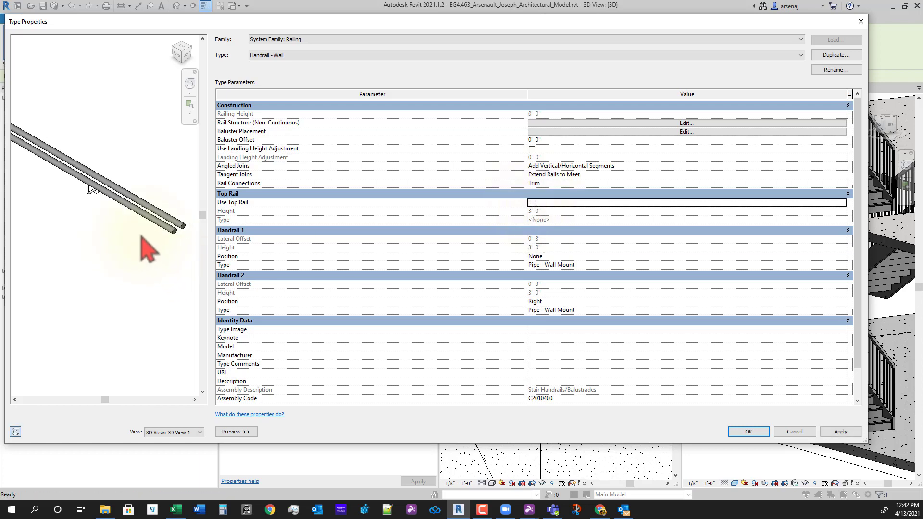
left_click(841, 431)
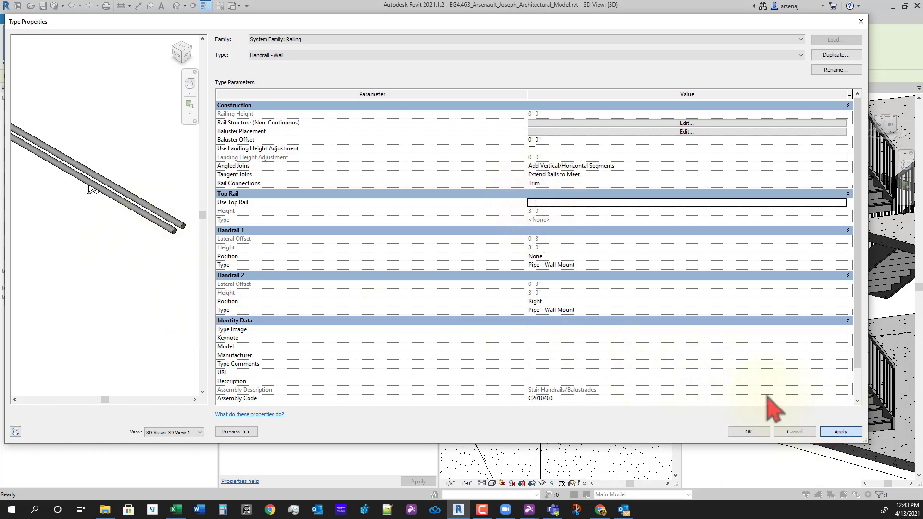
scroll(128, 270, "up", 3)
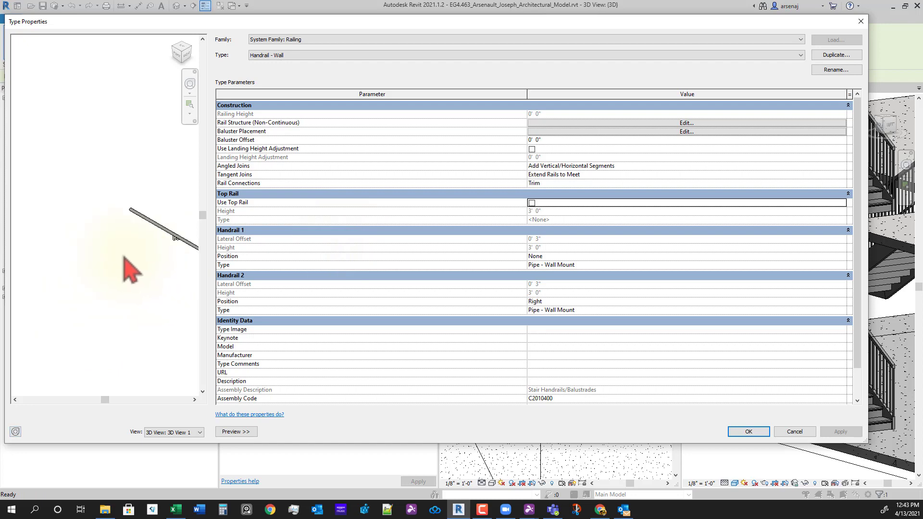
middle_click_drag(129, 276, 86, 236)
scroll(86, 236, "up", 5)
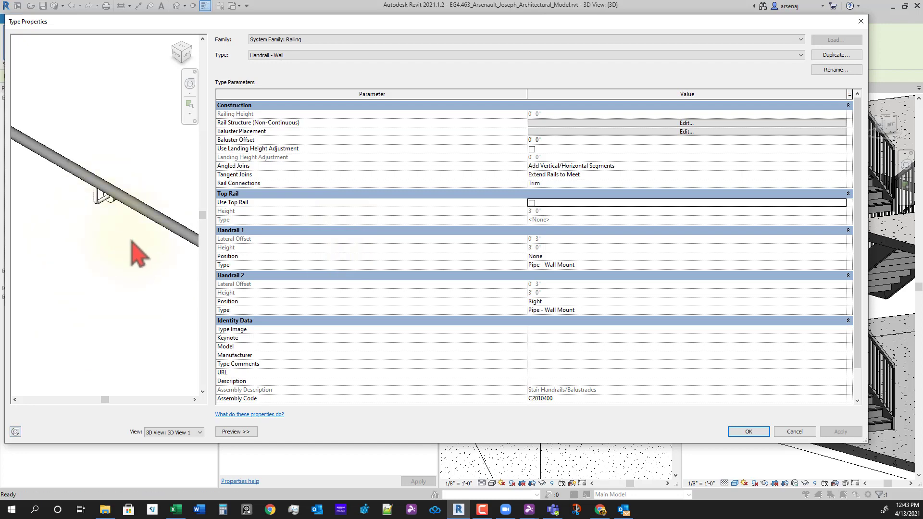
middle_click_drag(180, 249, 139, 236)
left_click(762, 431)
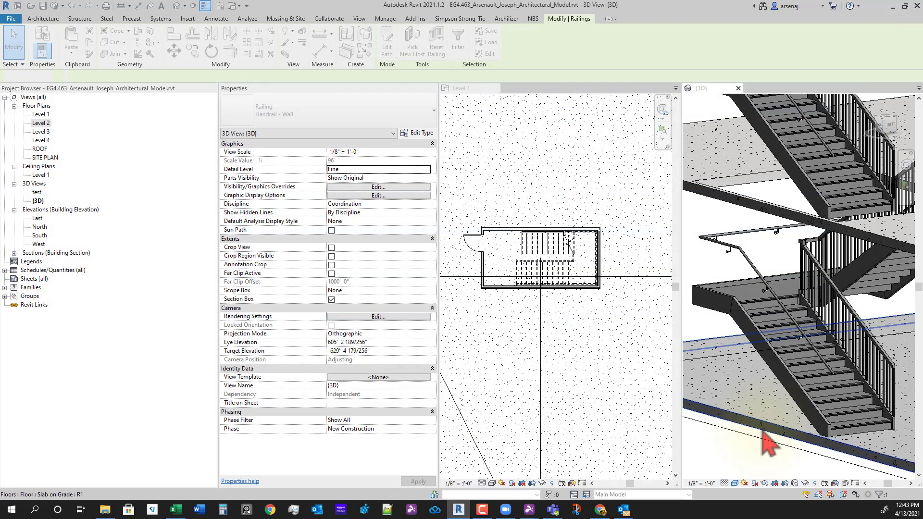
- Select the wall handrail in the 3D view and examine its brackets and its path along the stair flights from several sides
scroll(794, 376, "up", 4)
middle_click_drag(849, 381, 777, 277, "shift")
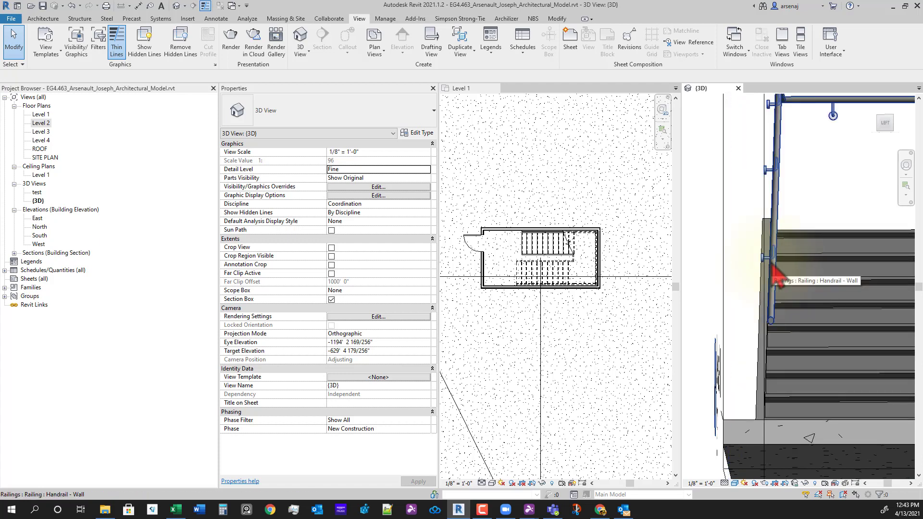
left_click(774, 277)
middle_click_drag(810, 324, 734, 277, "shift")
middle_click_drag(784, 189, 861, 289, "shift")
middle_click_drag(903, 313, 865, 298)
scroll(801, 339, "down", 3)
middle_click_drag(820, 346, 812, 284)
scroll(811, 368, "down", 2)
scroll(812, 284, "up", 4)
middle_click_drag(904, 258, 882, 284, "shift")
scroll(861, 265, "down", 3)
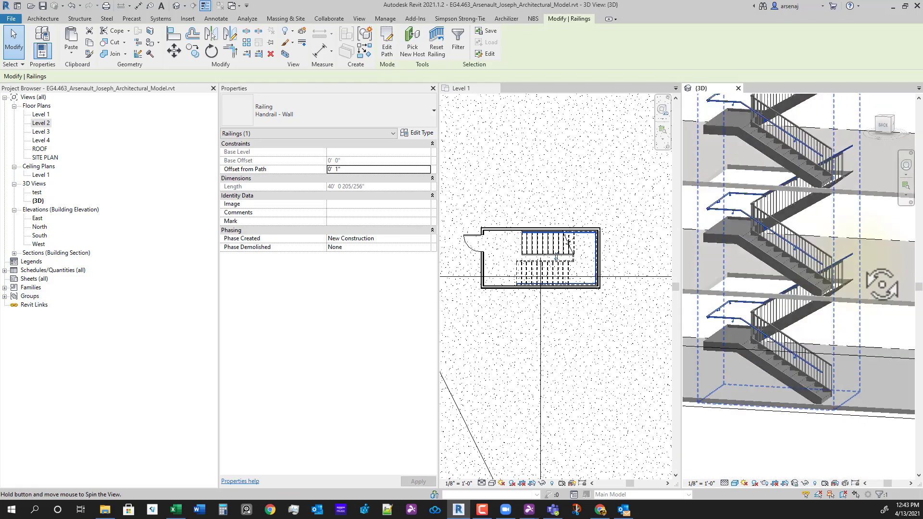
- Examine the selected wall handrail along the multistory stair in 3D, especially its ends at the uppermost and lowest flights
scroll(716, 260, "up", 3)
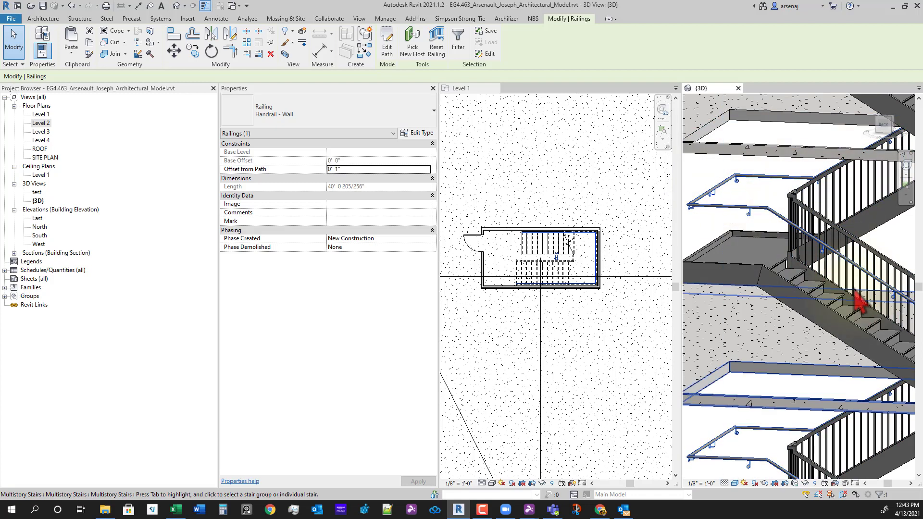
middle_click_drag(777, 233, 799, 369, "shift")
scroll(807, 341, "down", 3)
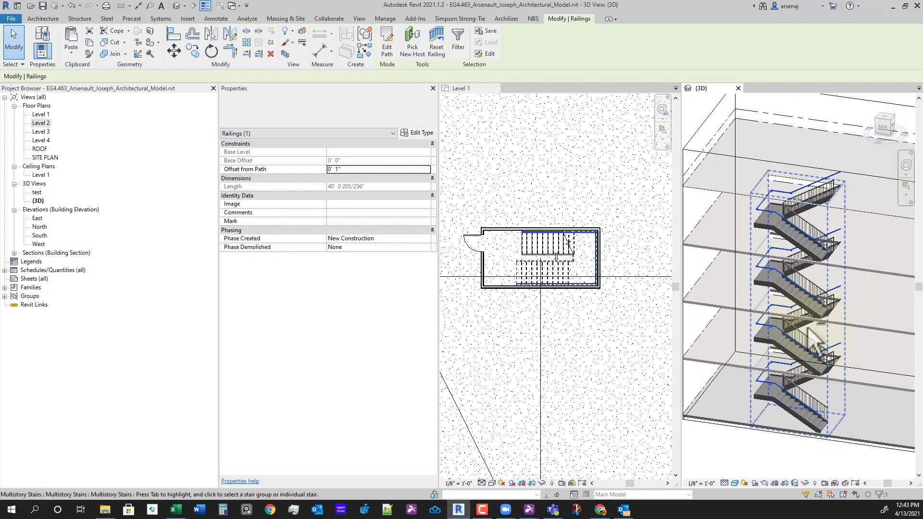
middle_click_drag(812, 327, 820, 304, "shift")
scroll(812, 299, "up", 3)
scroll(796, 272, "down", 3)
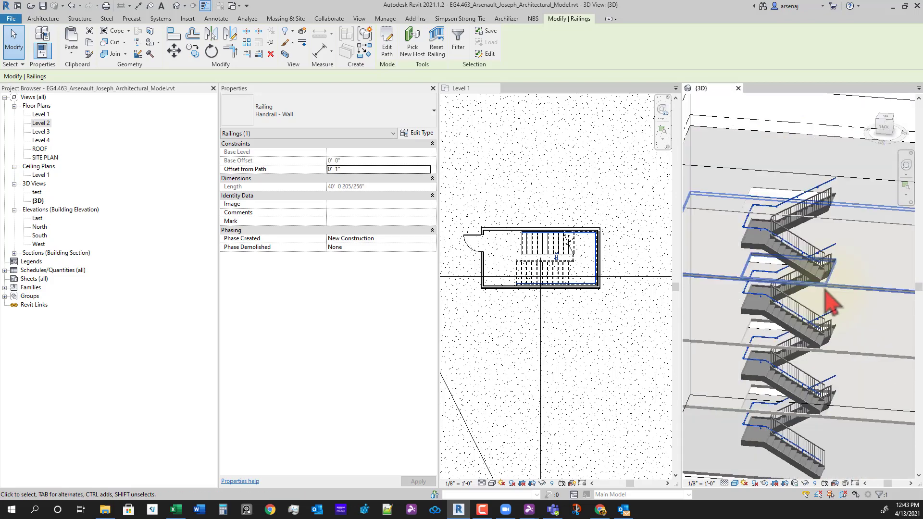
scroll(824, 289, "up", 1)
scroll(807, 146, "up", 2)
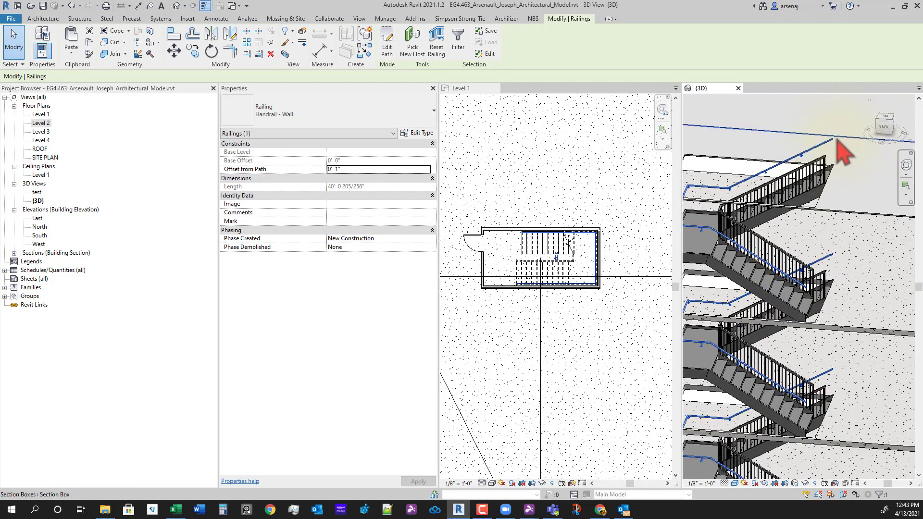
middle_click_drag(838, 173, 826, 355, "shift")
scroll(758, 347, "down", 3)
scroll(785, 338, "up", 2)
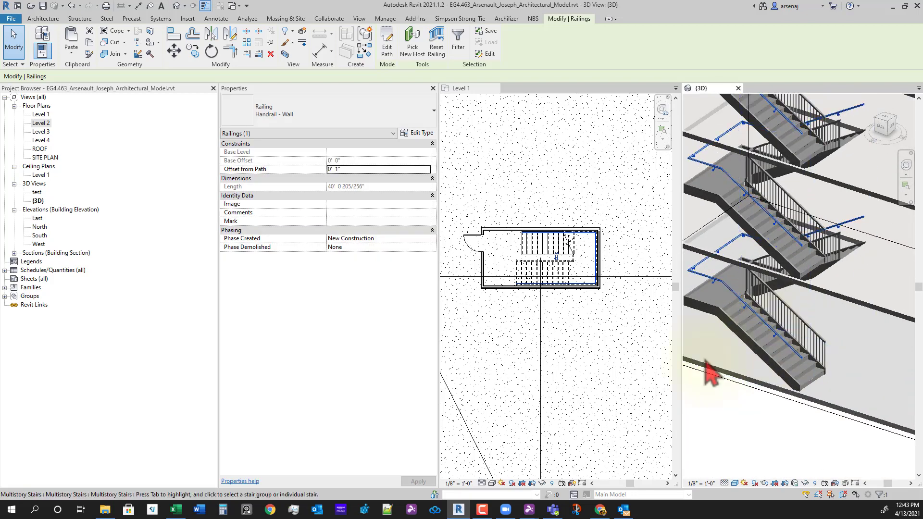
- In the wall railing's Handrail 2 type, Pipe - Wall Mount, set the beginning and end extension styles to Wall
left_click(600, 360)
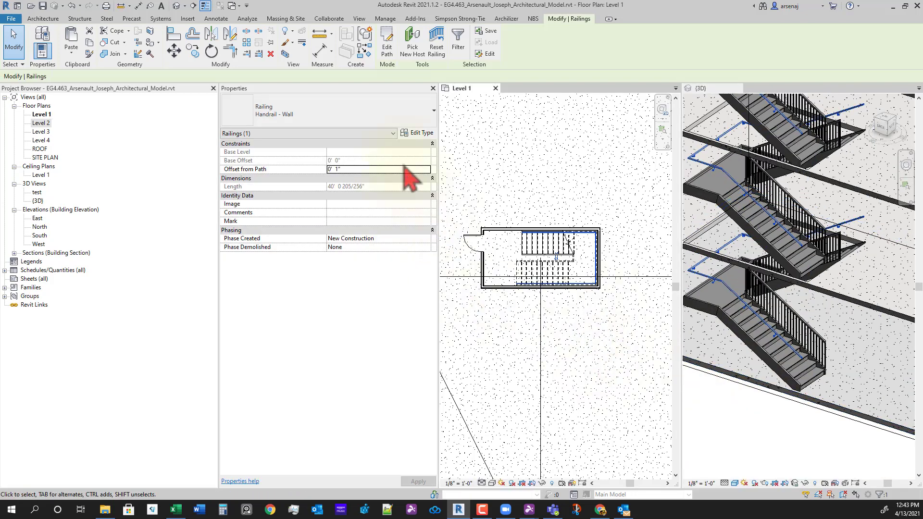
left_click(417, 133)
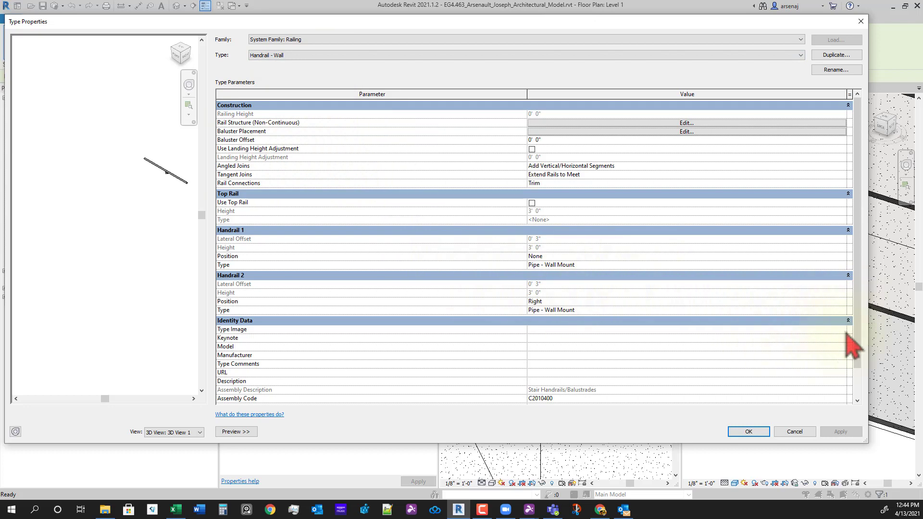
left_click(845, 311)
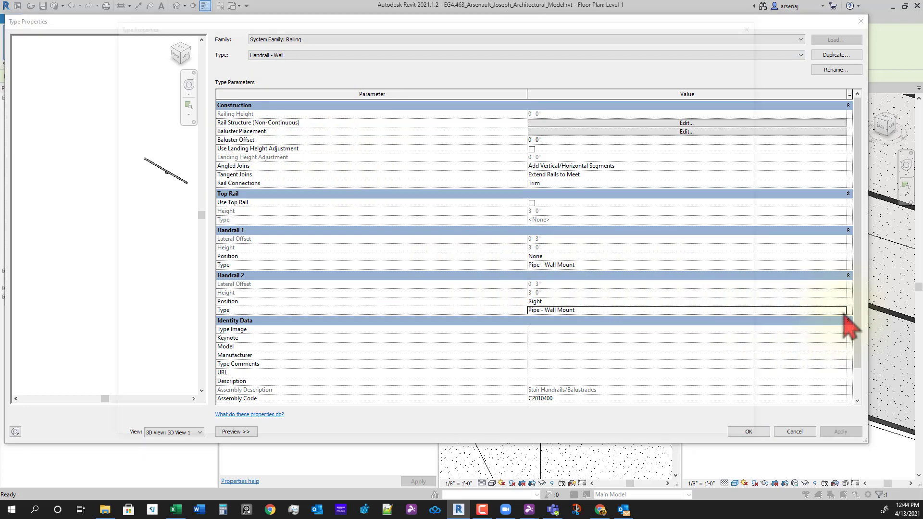
left_click(845, 311)
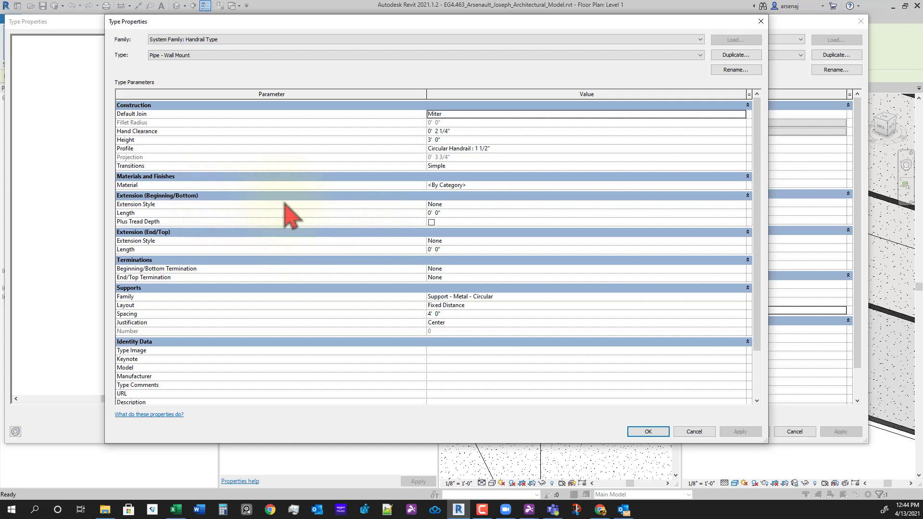
left_click(543, 204)
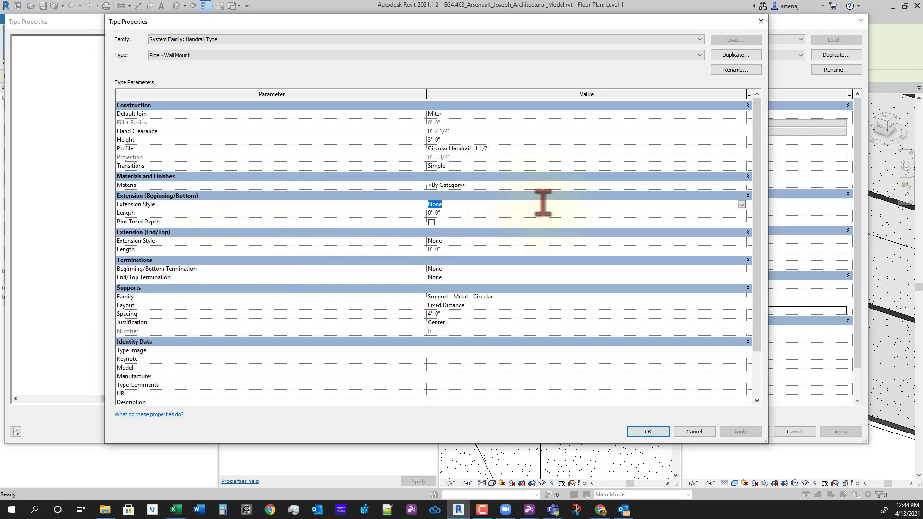
left_click(742, 204)
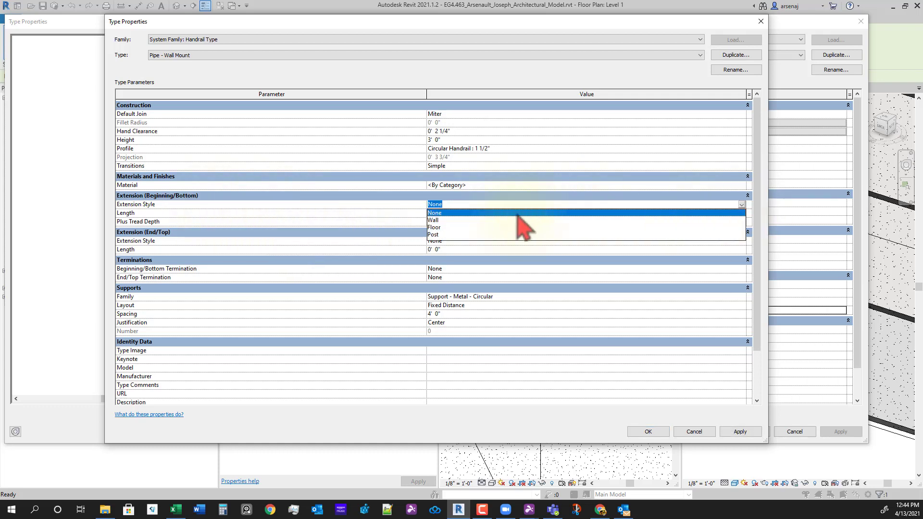
left_click(442, 220)
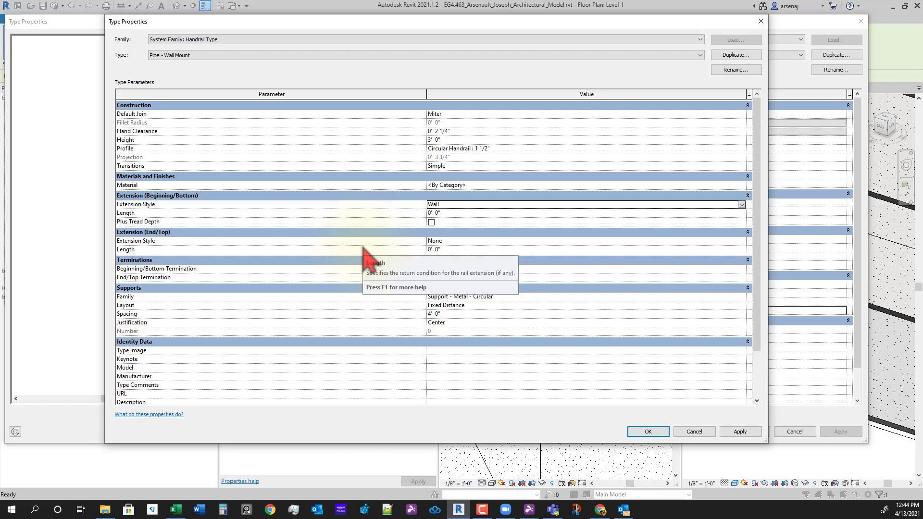
left_click(742, 241)
left_click(742, 241)
left_click(434, 257)
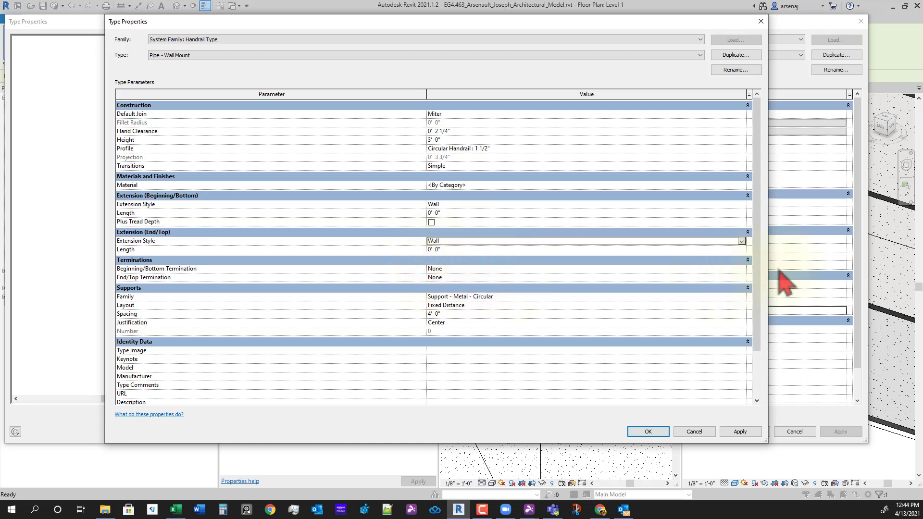
- Check the choices for the handrail's beginning and end terminations and look at its support family
left_click(742, 269)
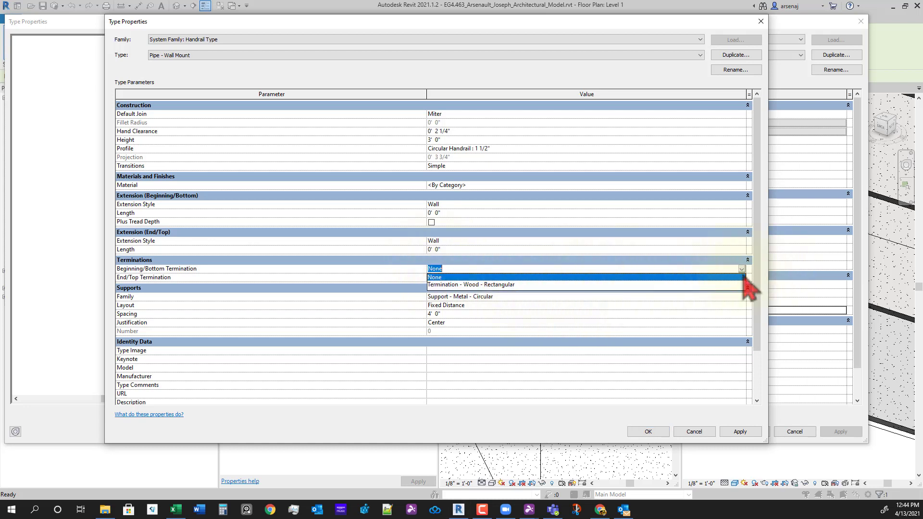
left_click(742, 276)
left_click(742, 278)
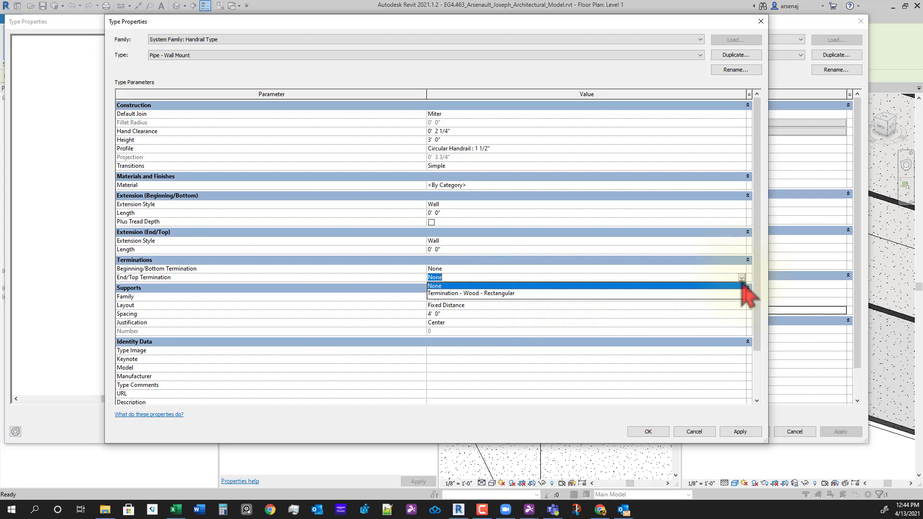
left_click(741, 279)
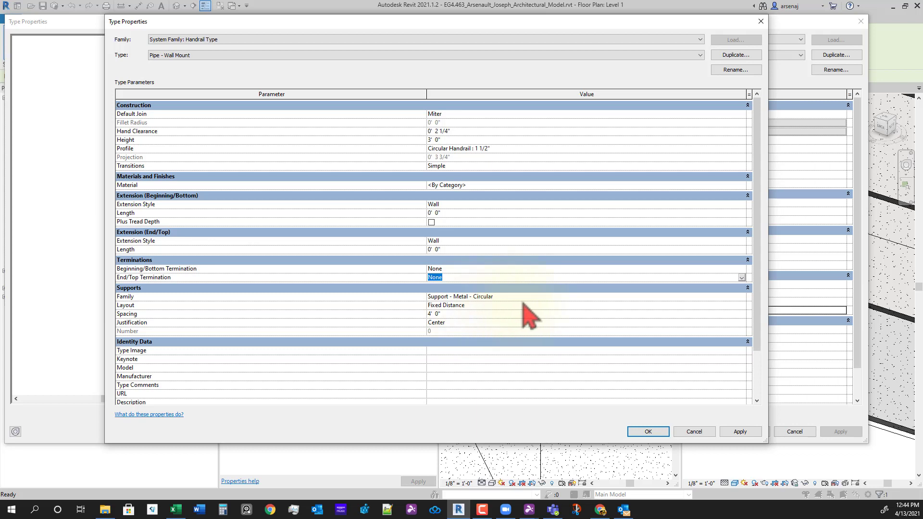
left_click(565, 297)
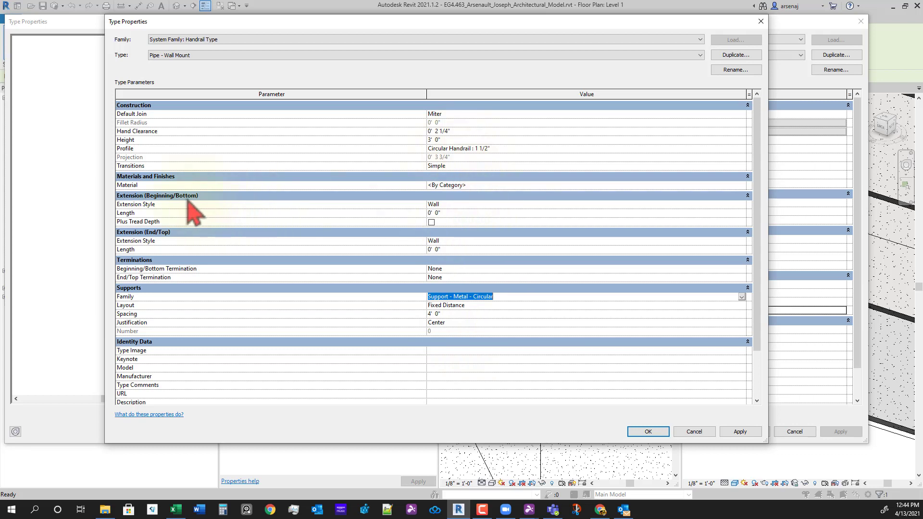
- Set the handrail's beginning/bottom extension length to 1' 0"
left_click(457, 214)
type("1")
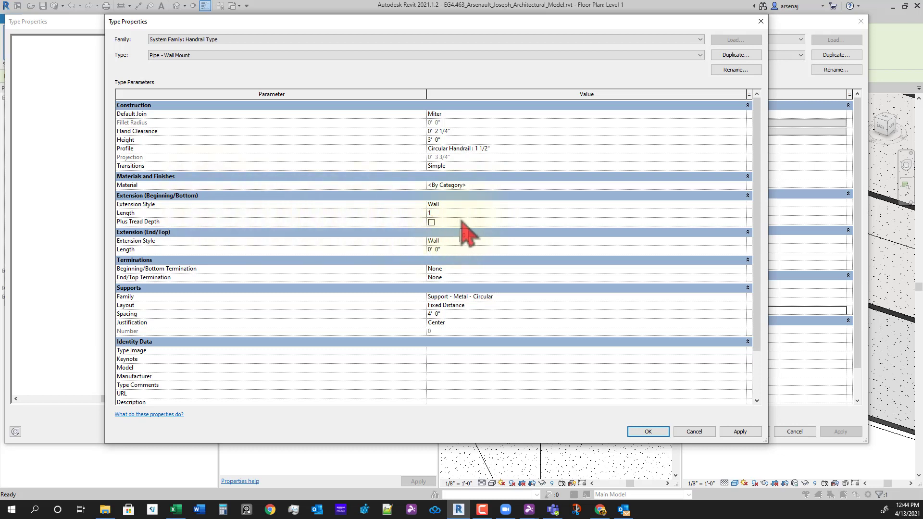
left_click(436, 222)
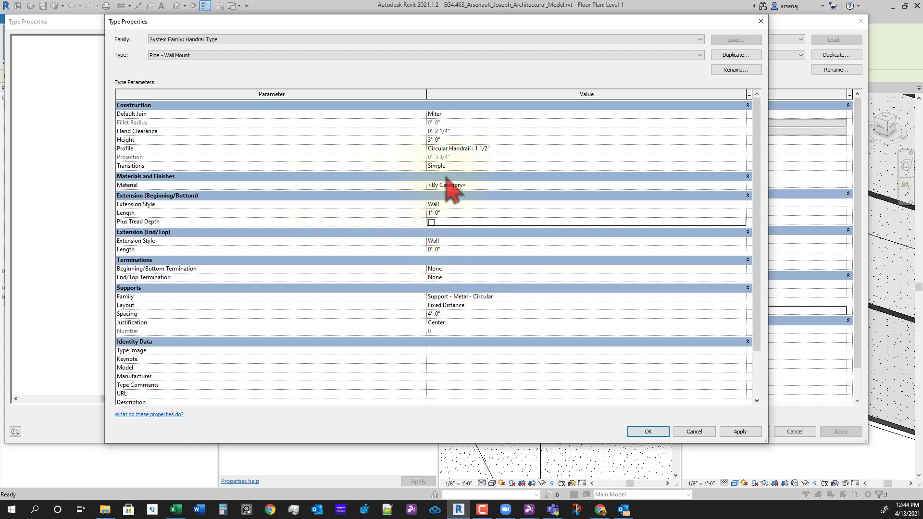
- Try Gooseneck transitions for the handrail type, settle on None, and accept the handrail type settings
left_click(743, 167)
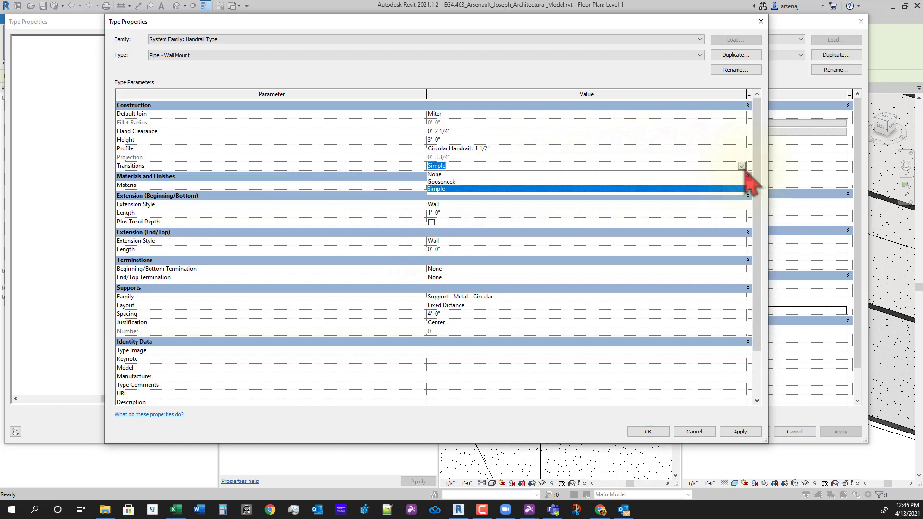
left_click(463, 182)
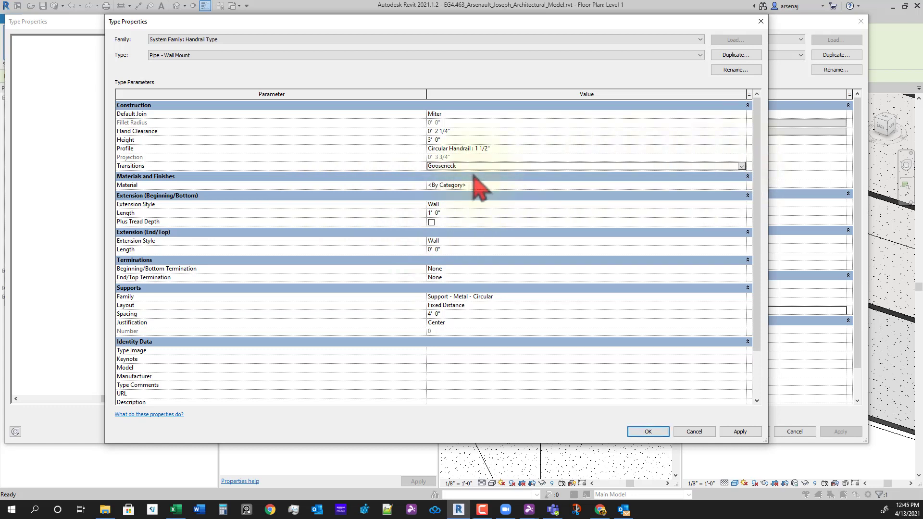
left_click(741, 166)
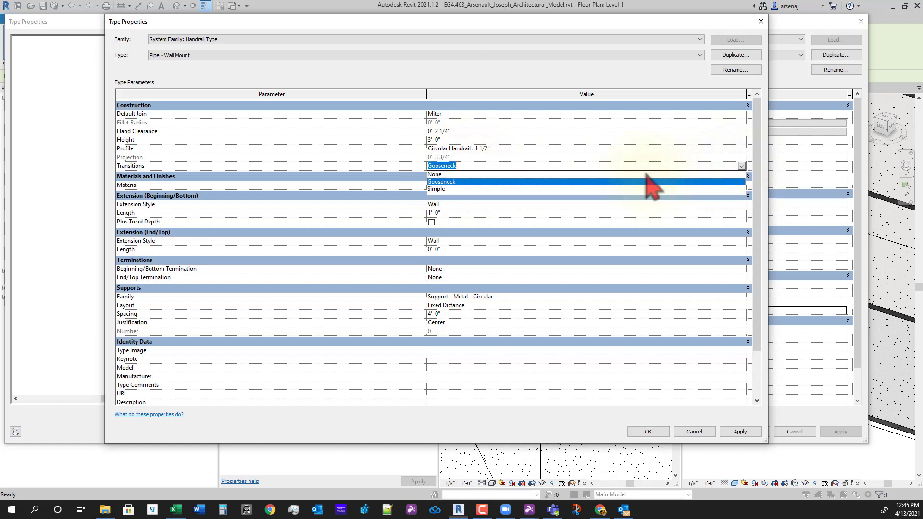
left_click(473, 174)
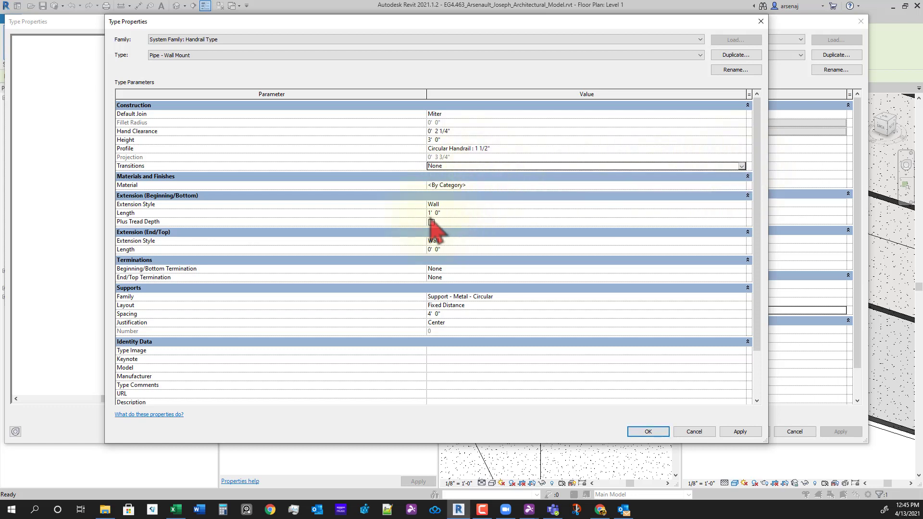
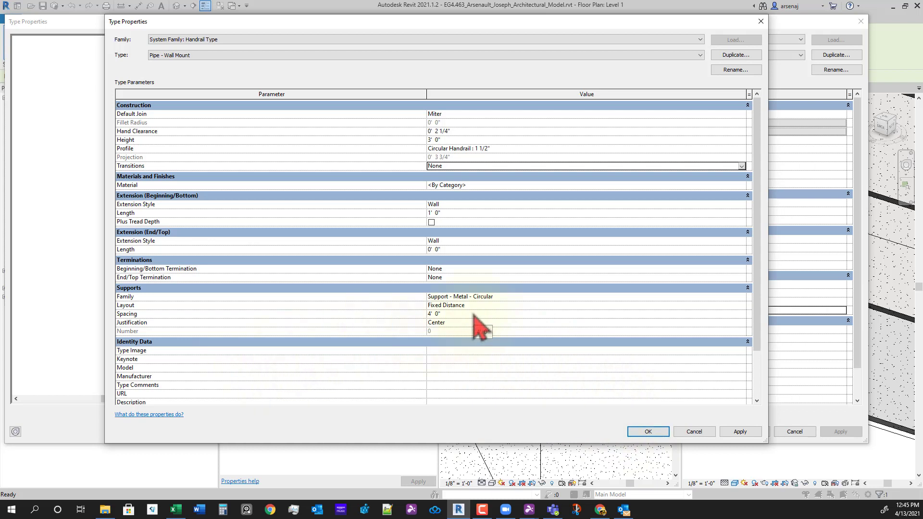
left_click(644, 431)
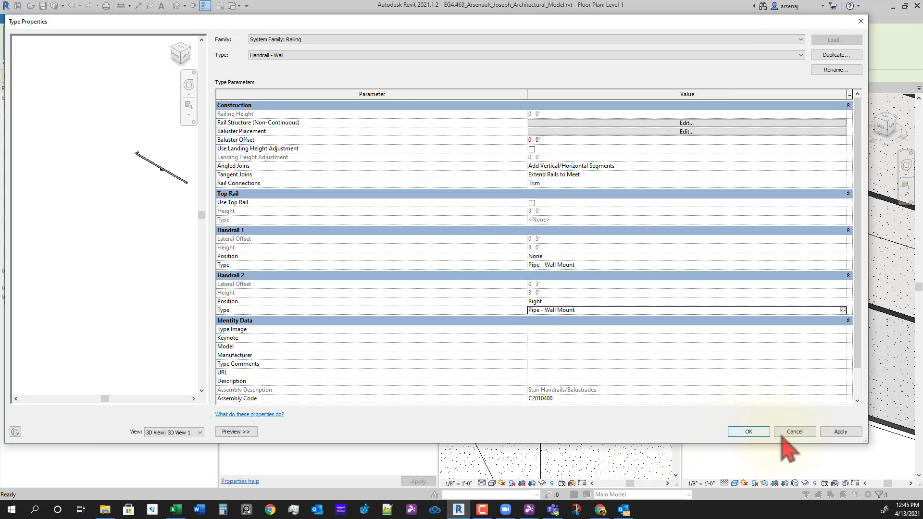
- Apply the changes to the Handrail - Wall railing type, check the rail in the preview, and accept the type settings
left_click(836, 431)
middle_click_drag(175, 224, 157, 255)
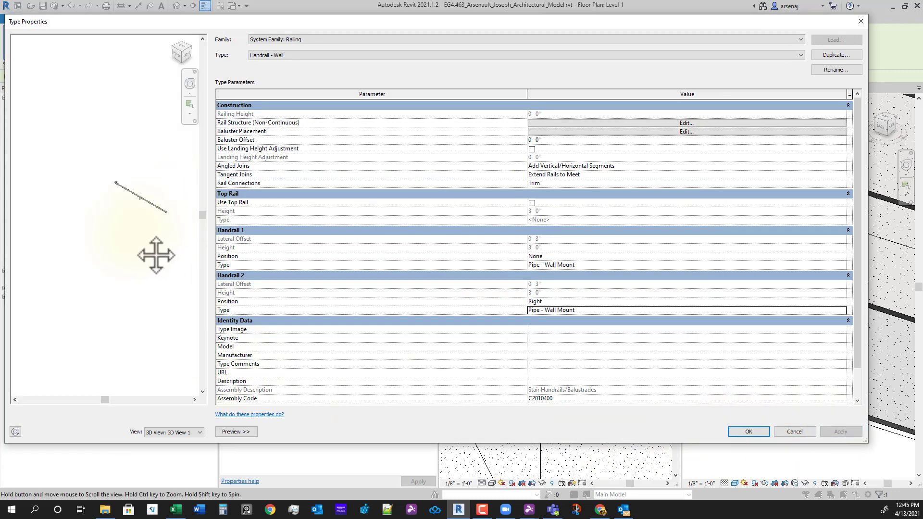
scroll(130, 220, "up", 2)
scroll(132, 220, "up", 5)
scroll(111, 265, "down", 5)
middle_click_drag(165, 292, 108, 268)
scroll(105, 257, "up", 1)
left_click(748, 432)
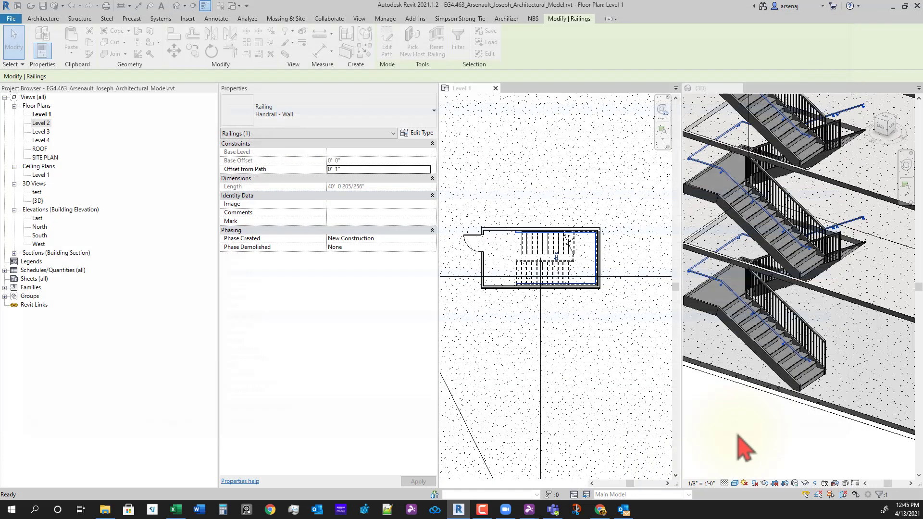
- Inspect the handrail's extensions and wall returns at the lower and upper ends of the stair flights in 3D
scroll(781, 369, "up", 3)
scroll(765, 350, "up", 4)
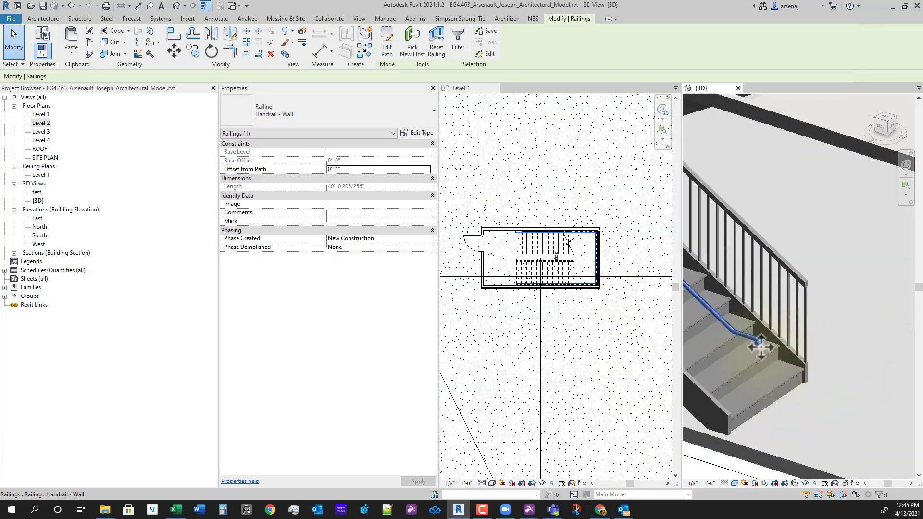
scroll(761, 347, "down", 5)
middle_click_drag(843, 431, 847, 433, "shift")
scroll(765, 357, "up", 3)
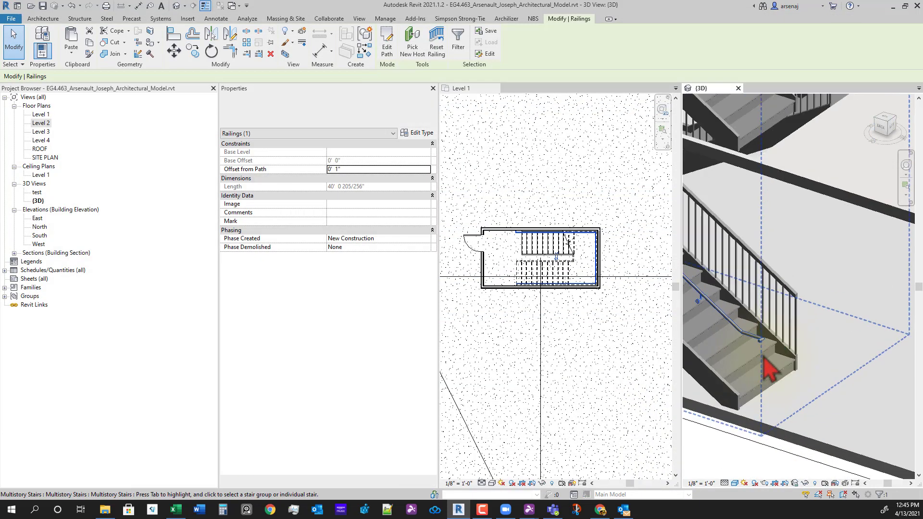
scroll(763, 350, "down", 5)
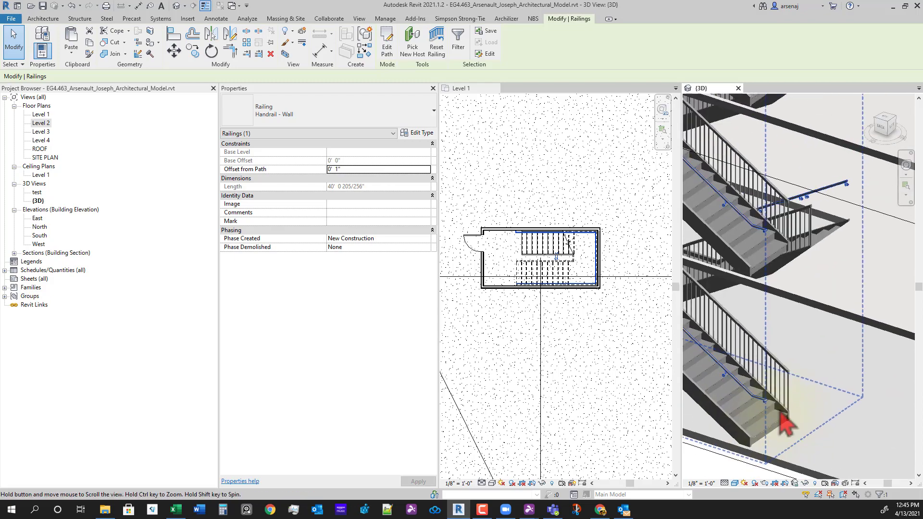
middle_click_drag(808, 375, 817, 344, "shift")
scroll(812, 330, "up", 5)
scroll(786, 350, "down", 5)
scroll(835, 319, "down", 3)
scroll(816, 239, "up", 2)
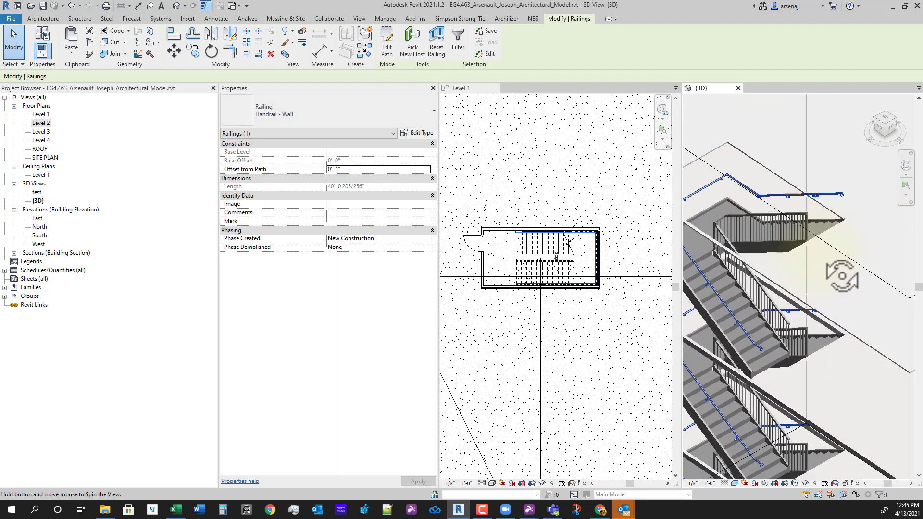
scroll(827, 339, "up", 3)
middle_click_drag(824, 355, 833, 255, "shift")
- Reopen the Pipe - Wall Mount handrail type from the railing's Handrail 1 settings to review its extensions, terminations and supports
left_click(617, 276)
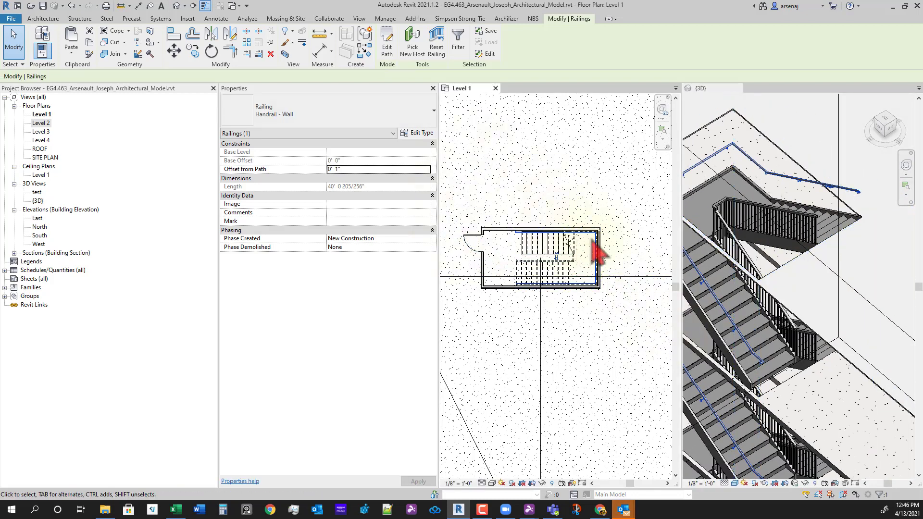
left_click(417, 134)
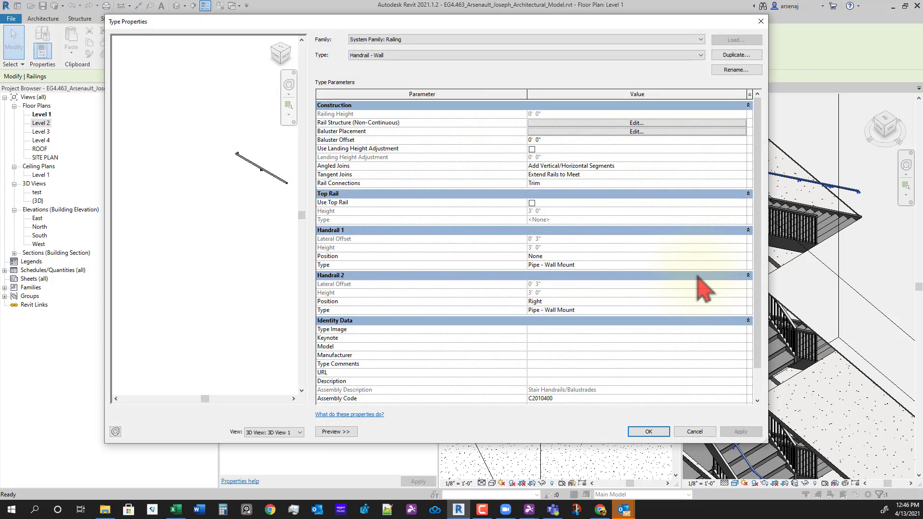
left_click(744, 266)
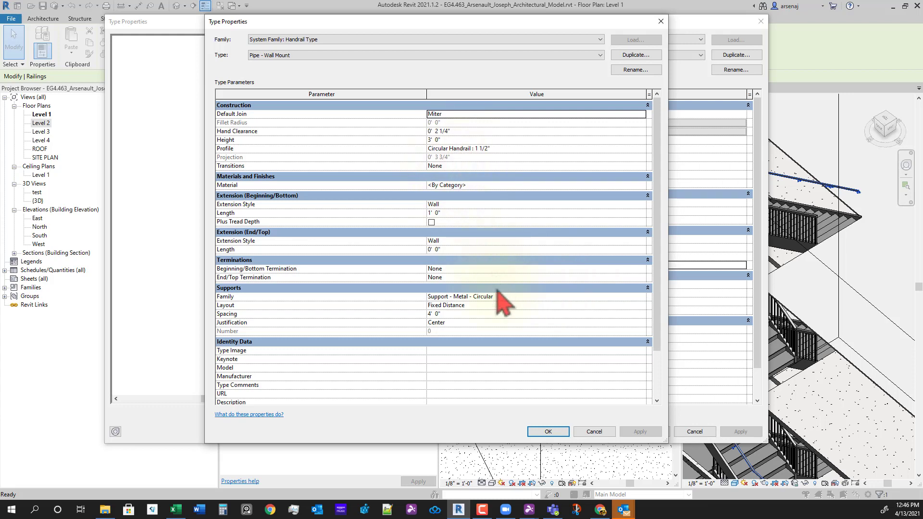
key("Escape")
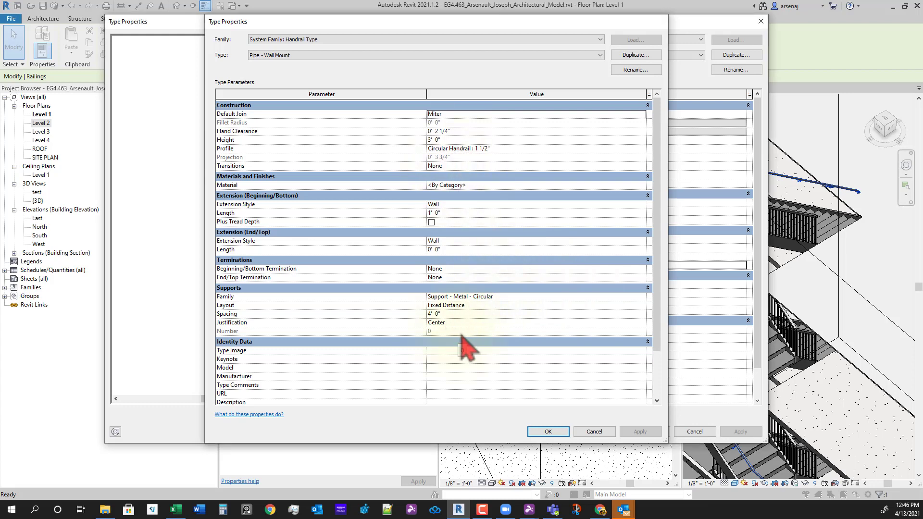
- Leave the handrail type settings, then try the Left position for Handrail 1 of the Handrail - Wall railing type and apply it
left_click(577, 257)
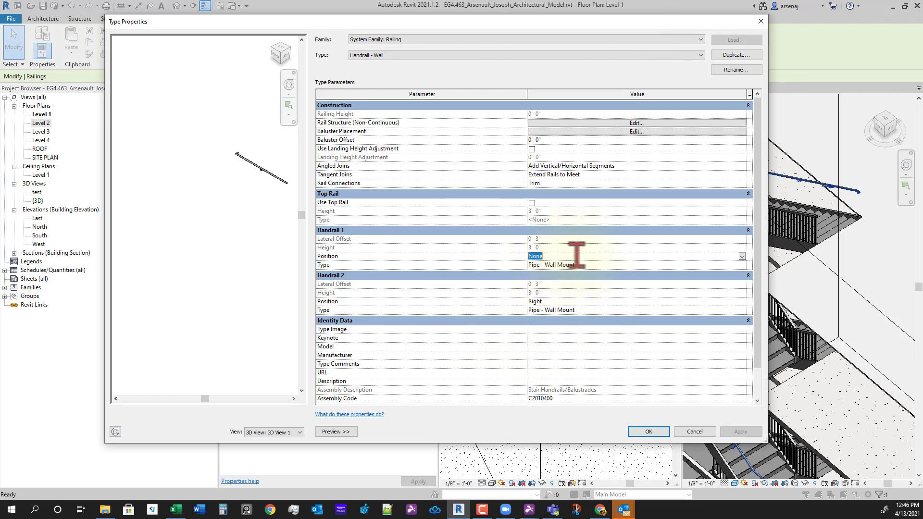
left_click(742, 257)
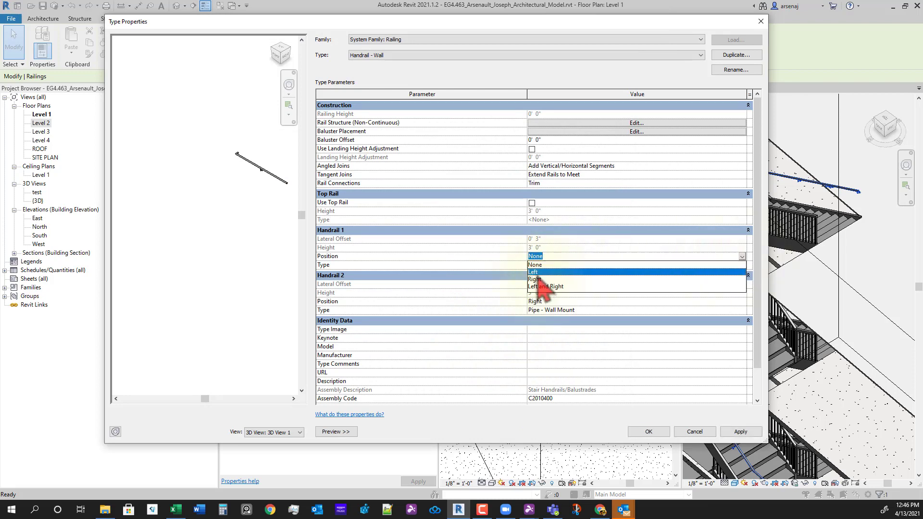
left_click(539, 274)
left_click(740, 431)
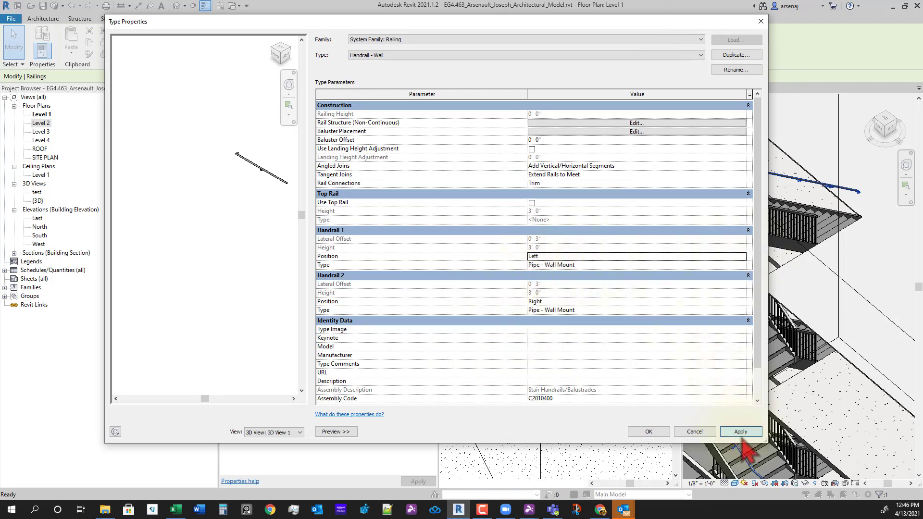
- Try the Right position for Handrail 1, apply and accept the railing type settings, and check the rail in 3D
left_click(743, 256)
left_click(743, 257)
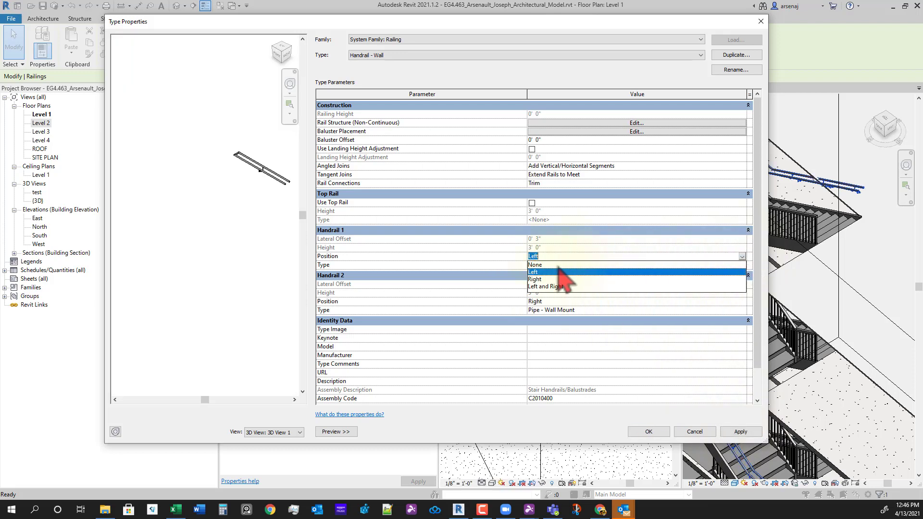
left_click(538, 279)
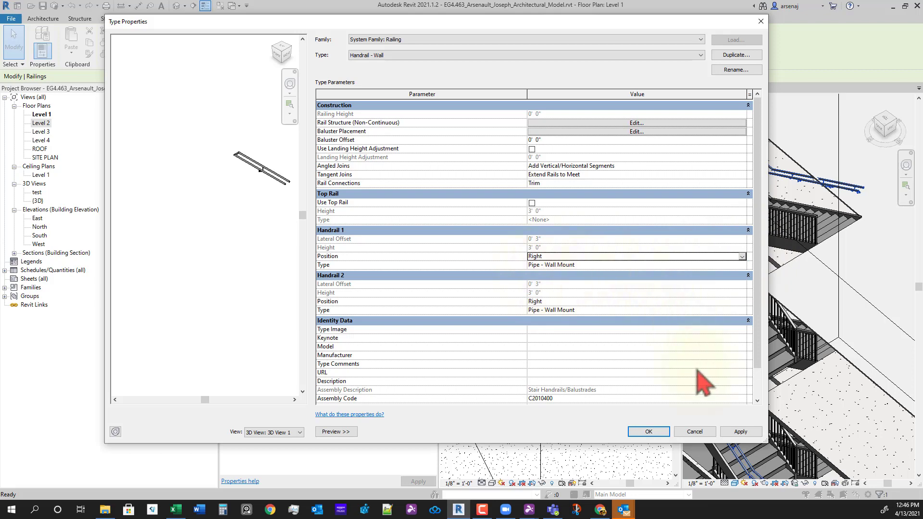
left_click(738, 432)
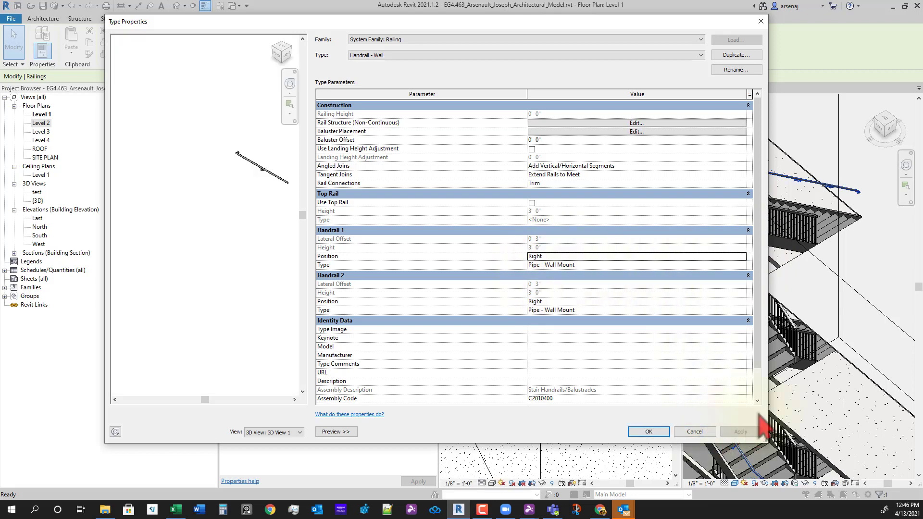
left_click(652, 431)
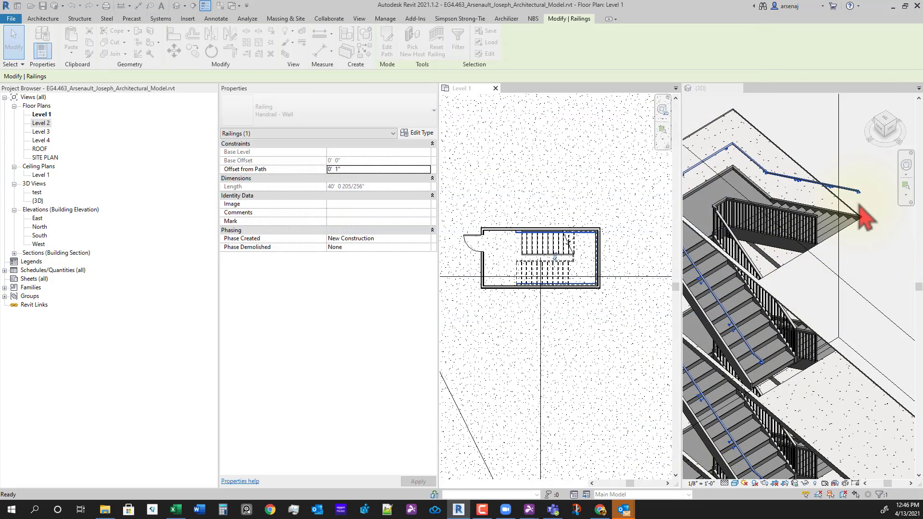
scroll(855, 207, "up", 3)
scroll(774, 272, "down", 6)
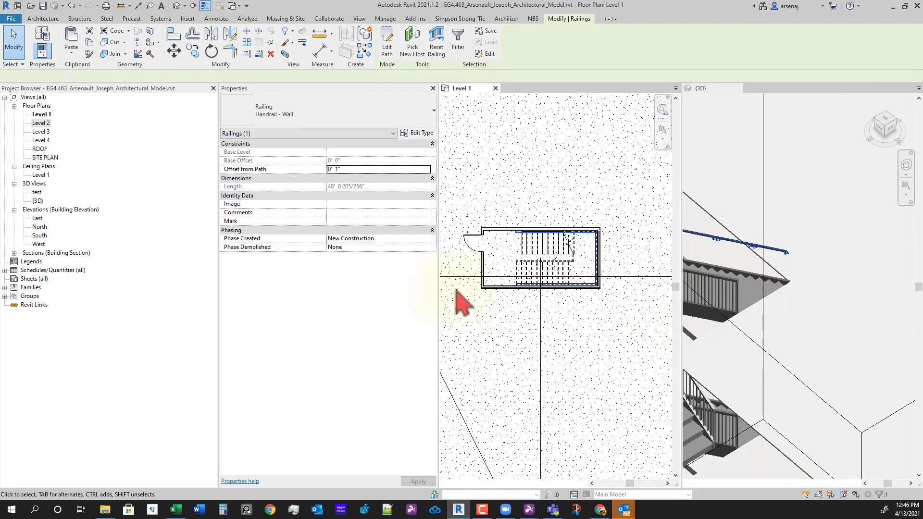
- Reopen the railing's type settings, review the handrail types available for Handrail 1, and set Handrail 1's position to None
left_click(419, 133)
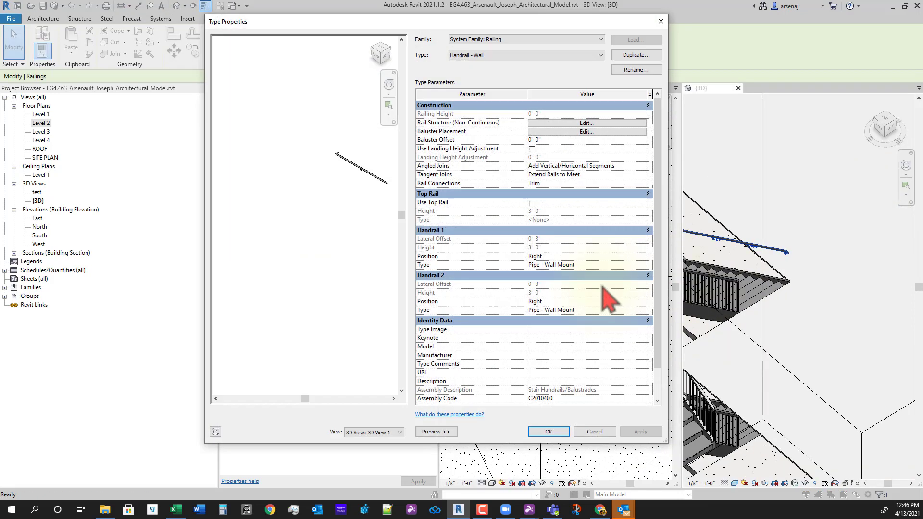
left_click_drag(667, 442, 829, 464)
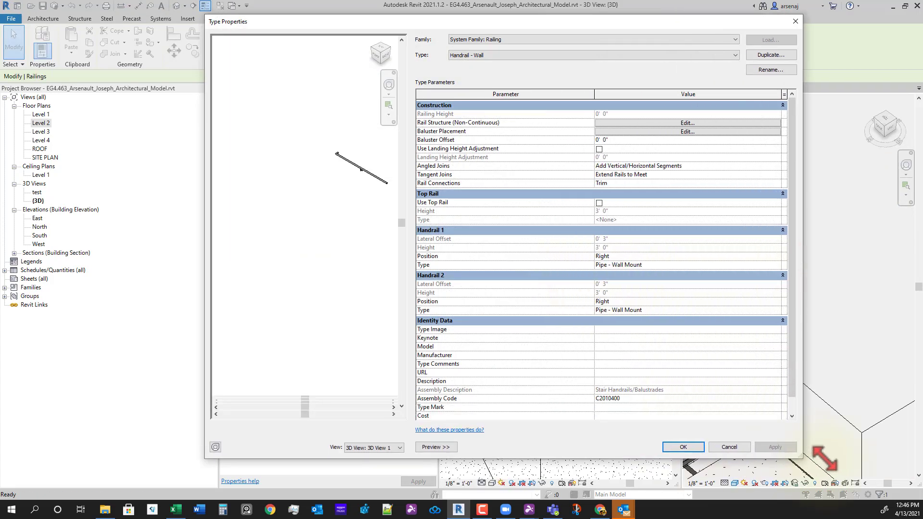
left_click(803, 265)
left_click(803, 264)
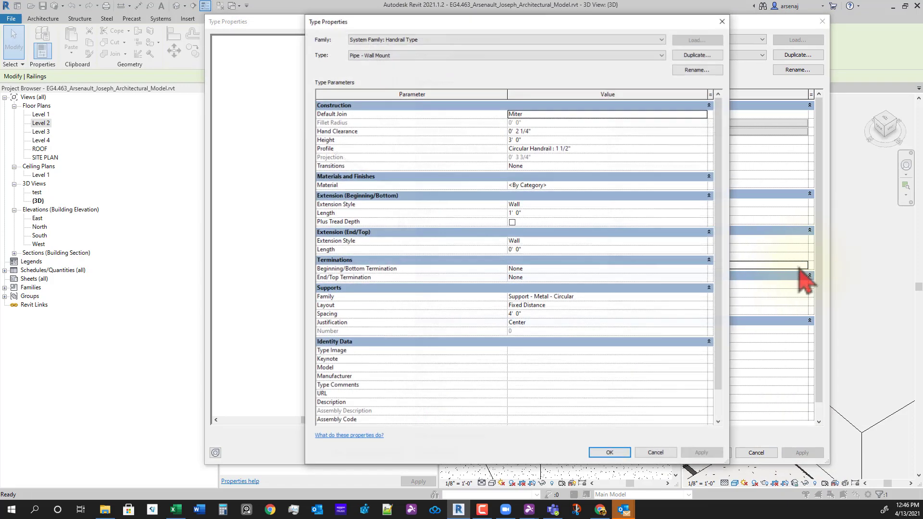
left_click(426, 55)
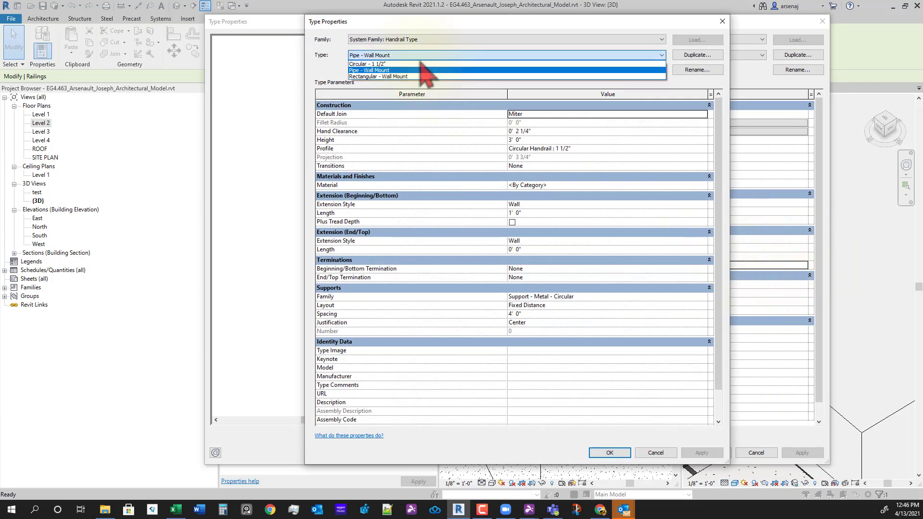
left_click(425, 71)
left_click(663, 453)
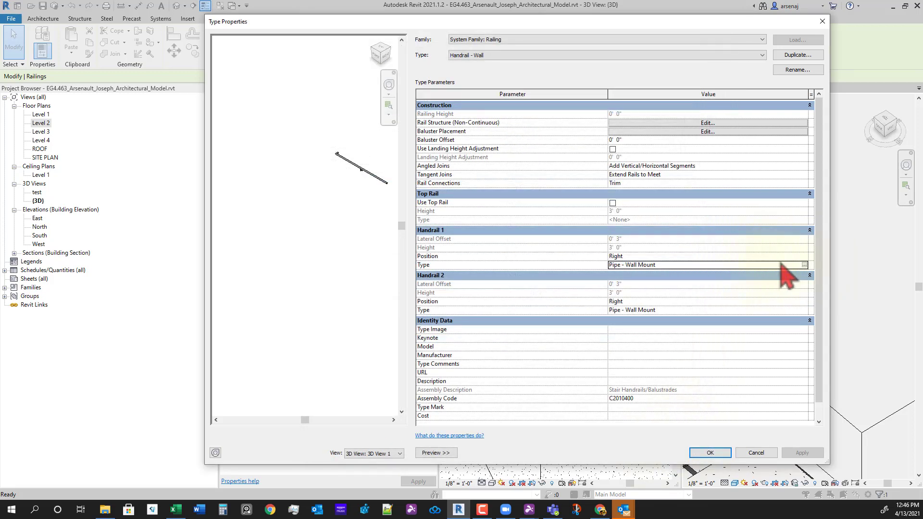
left_click(802, 256)
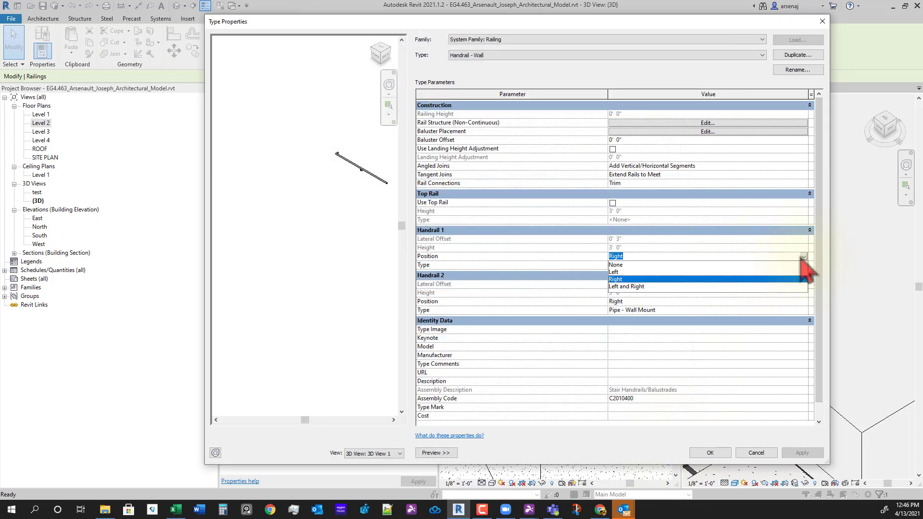
left_click(642, 266)
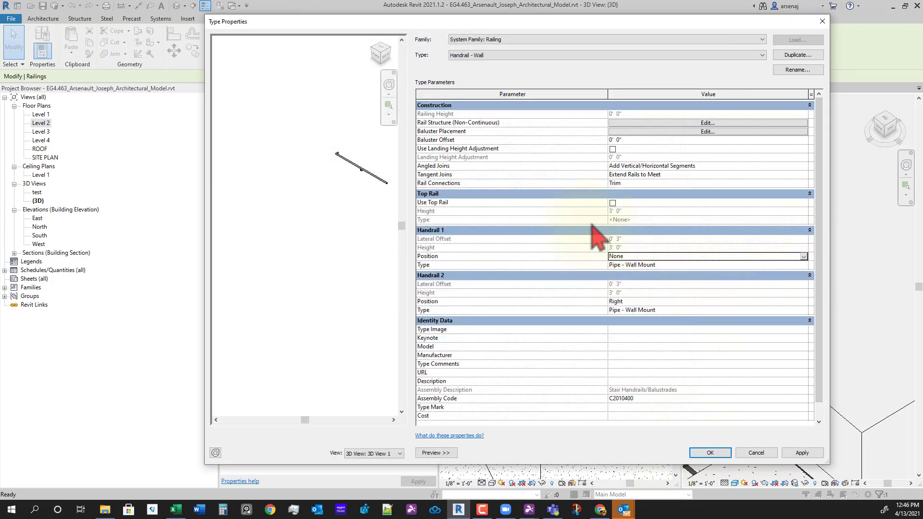
- Try the Left and Right position for Handrail 2, apply and accept it, and inspect the doubled rails along the stair in 3D
left_click(676, 310)
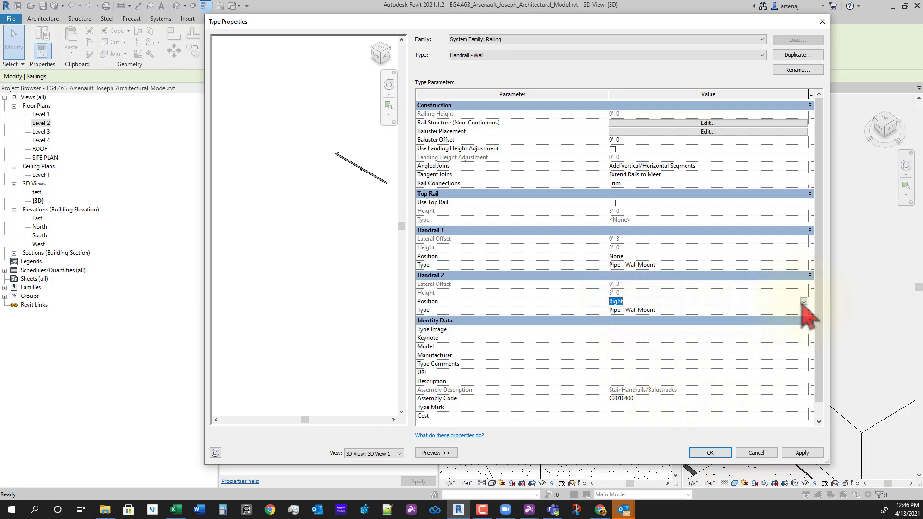
left_click(803, 301)
left_click(627, 332)
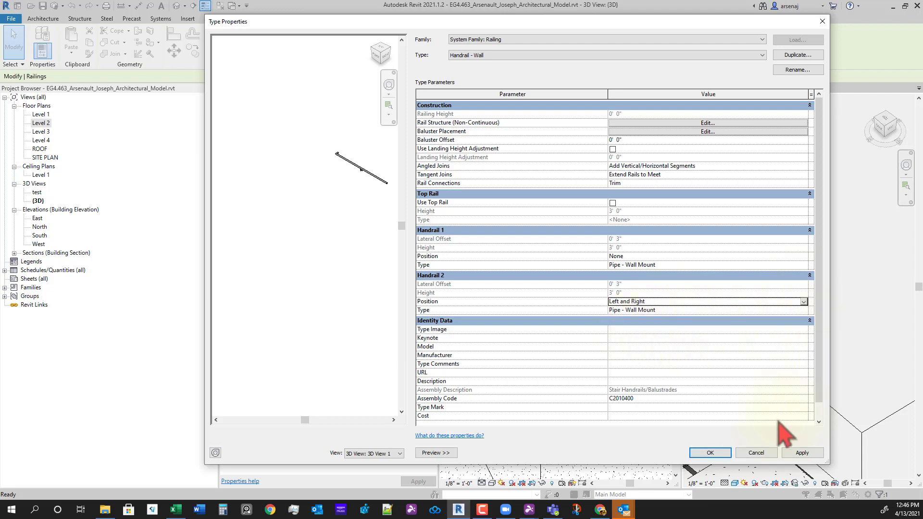
left_click(802, 453)
middle_click_drag(385, 196, 353, 222)
scroll(345, 207, "up", 5)
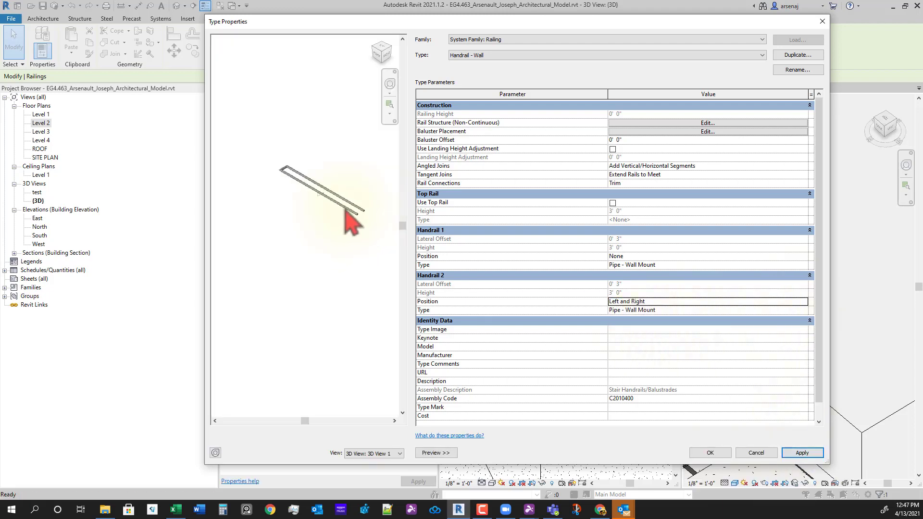
left_click(710, 453)
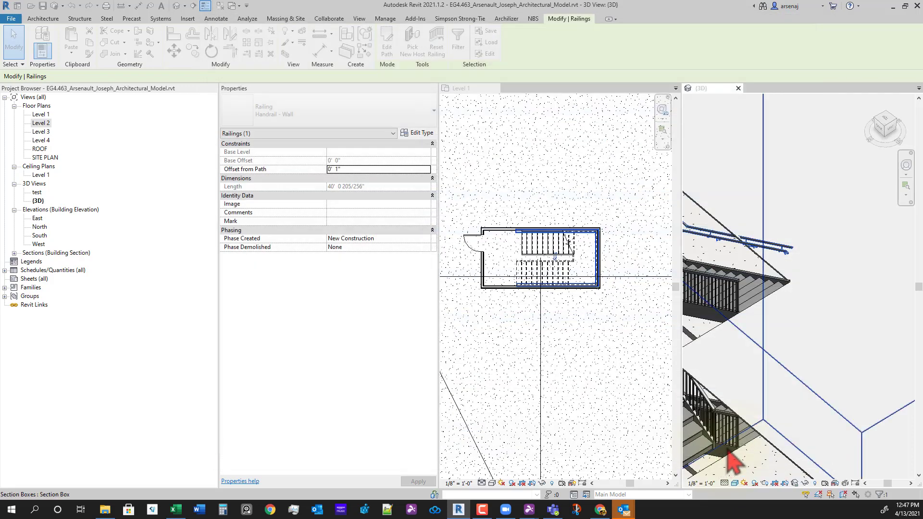
scroll(807, 268, "up", 6)
scroll(762, 261, "down", 8)
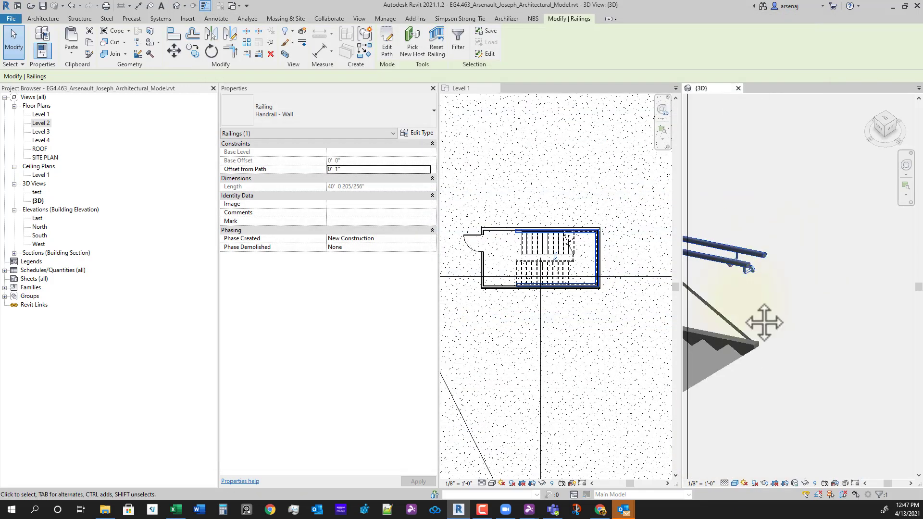
scroll(760, 405, "up", 5)
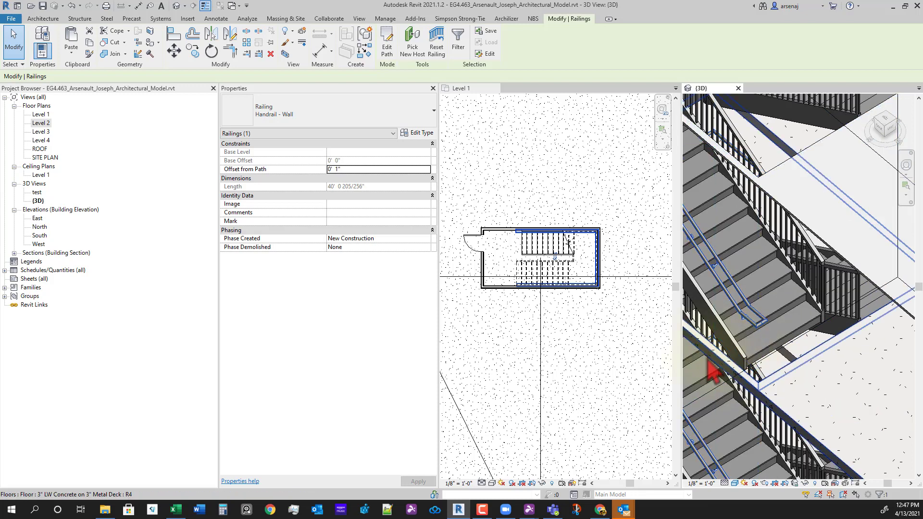
- Reopen the Handrail - Wall type settings, set Handrail 2's position to Right, and apply the change
left_click(415, 133)
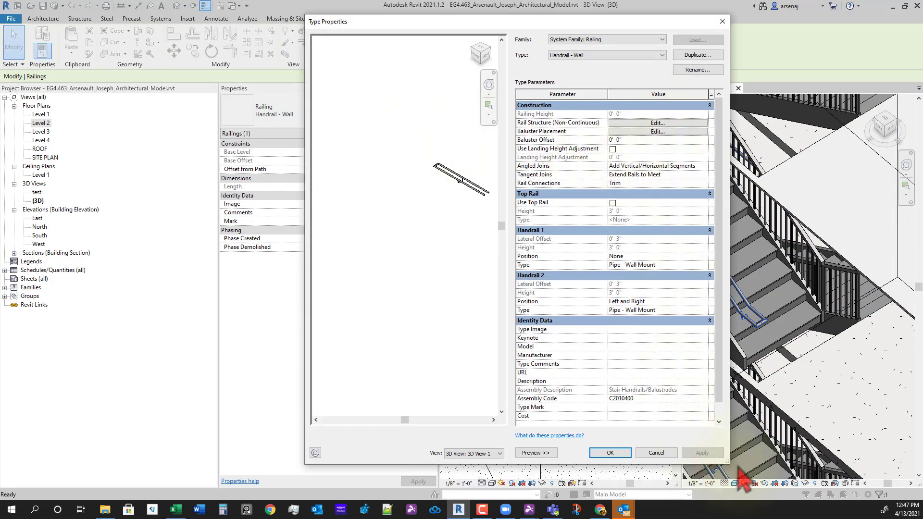
left_click_drag(727, 459, 826, 465)
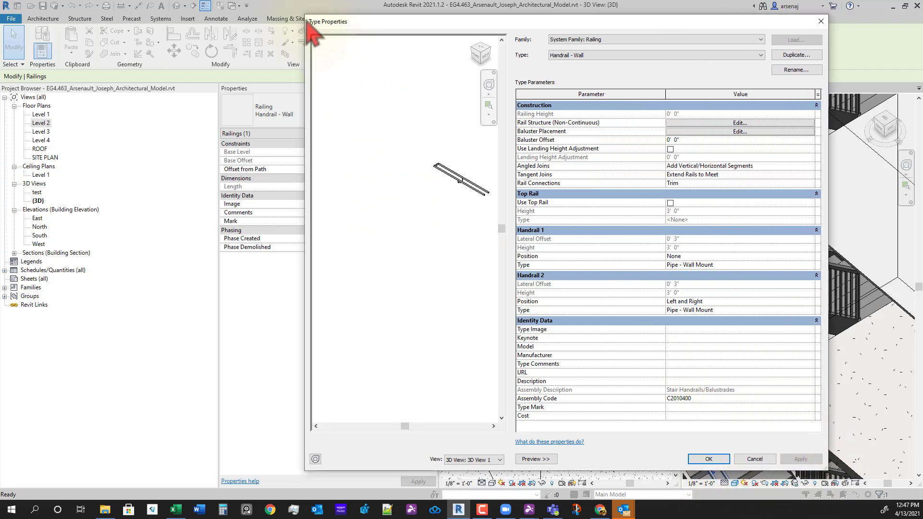
left_click_drag(305, 15, 111, 10)
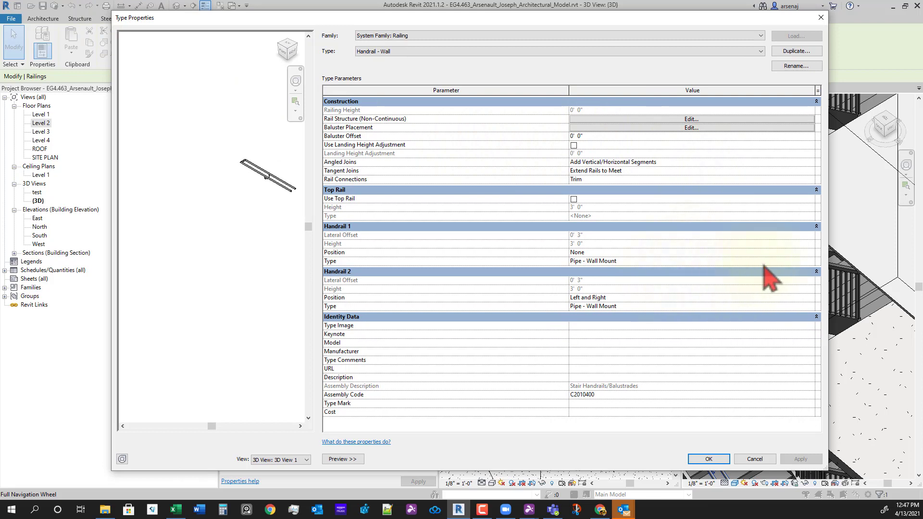
left_click(810, 299)
left_click(811, 298)
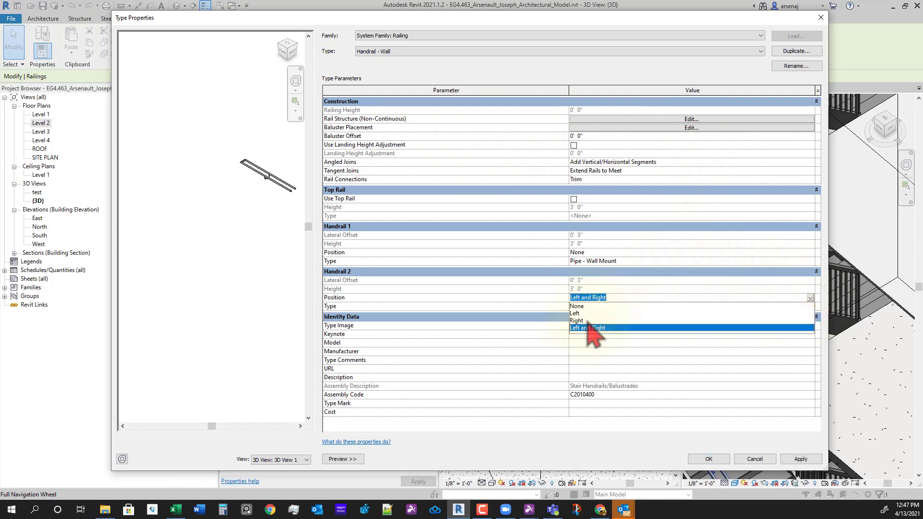
left_click(576, 320)
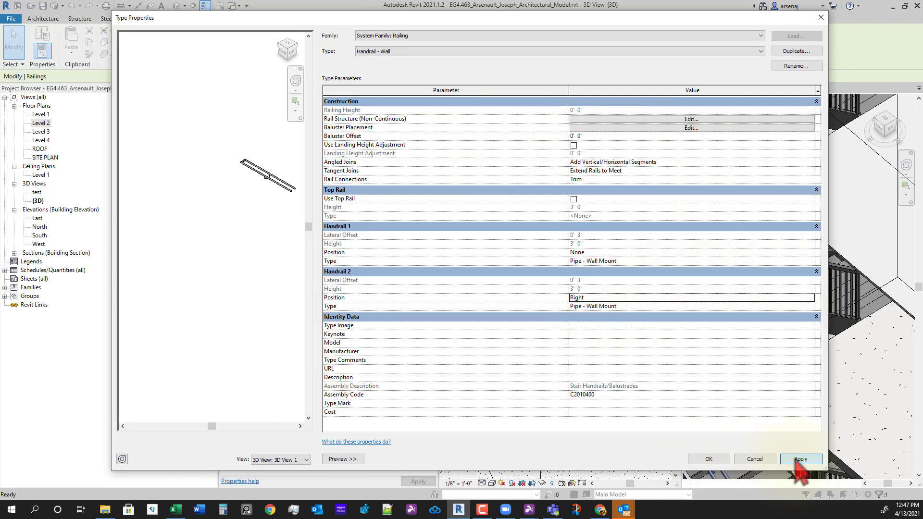
left_click(801, 459)
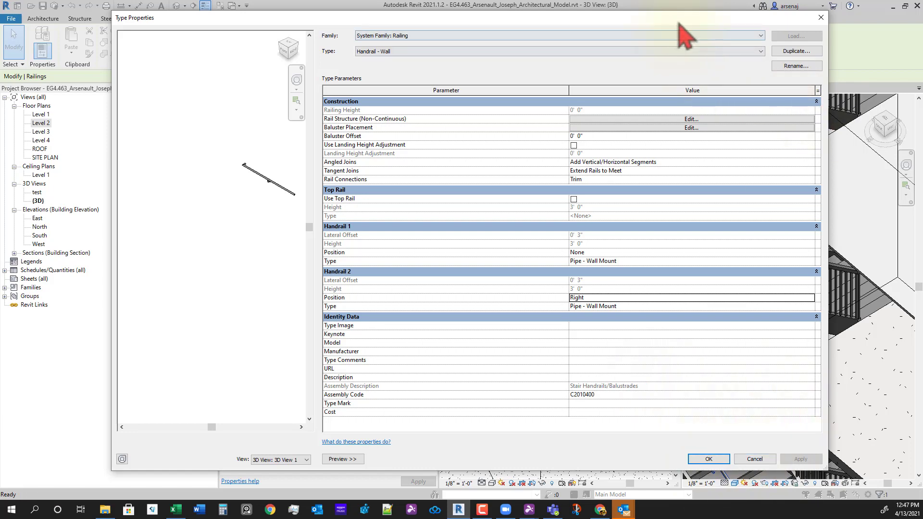
- Open the Pipe - Wall Mount handrail type from Handrail 2 and review the extension style options for its beginning/bottom end
left_click_drag(679, 24, 701, 31)
key("Tab")
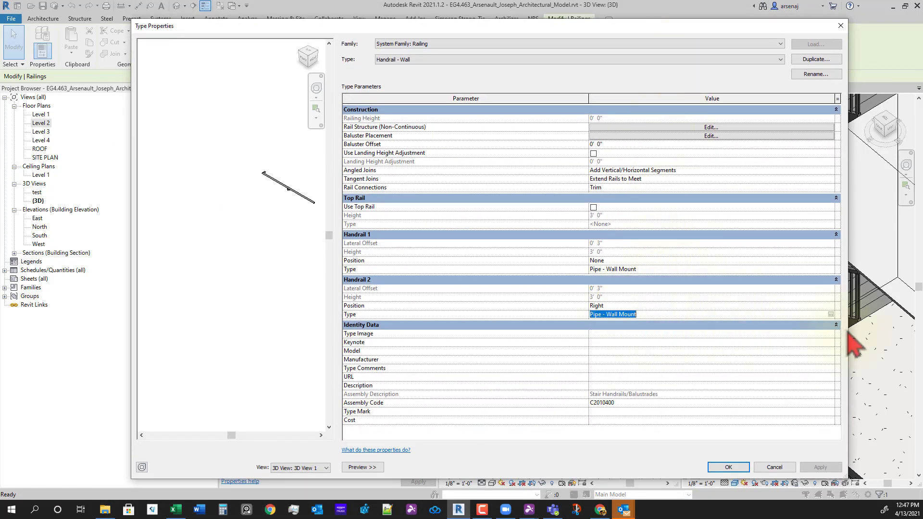
left_click(830, 315)
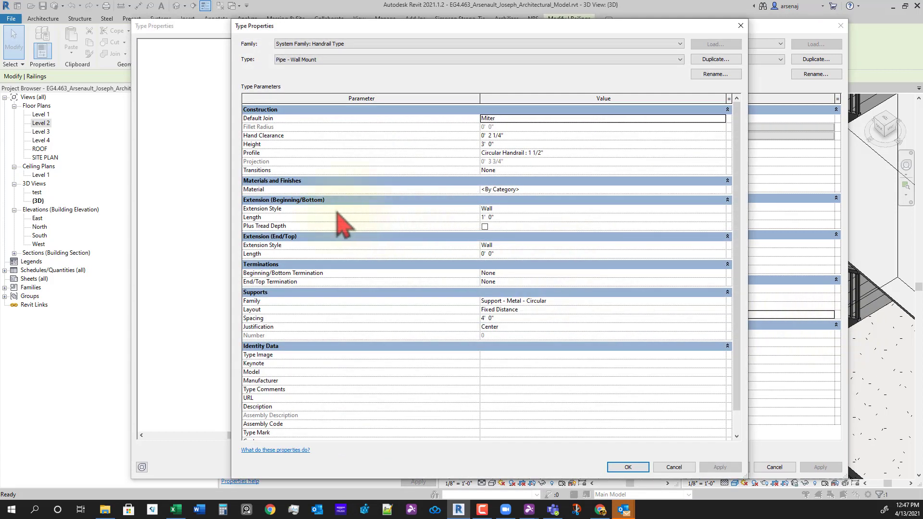
left_click(530, 210)
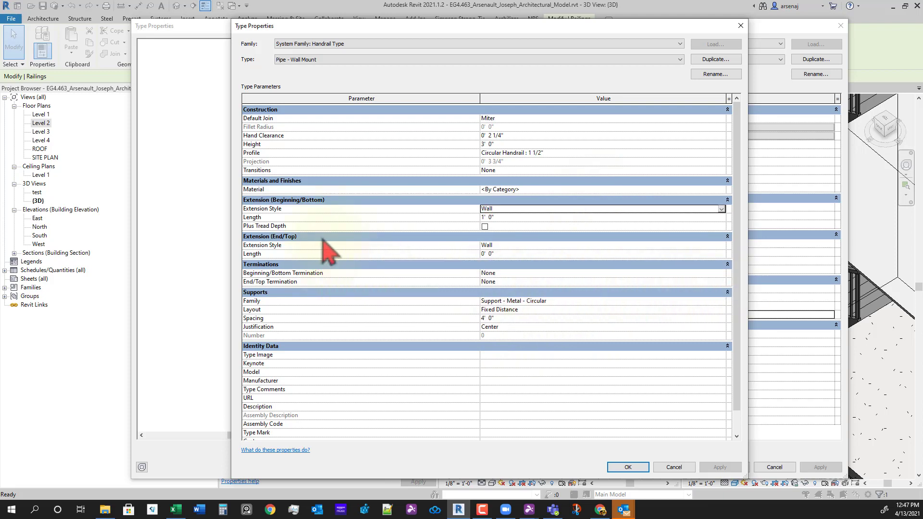
left_click(721, 209)
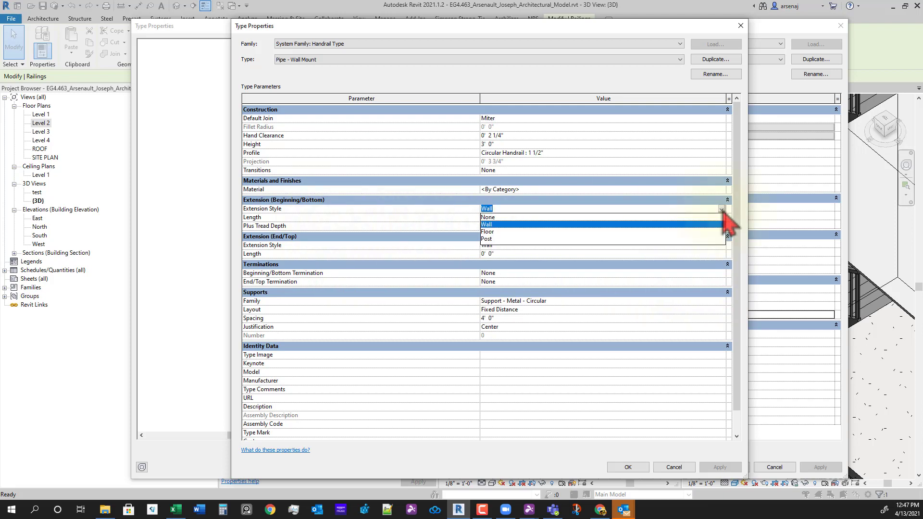
left_click(722, 212)
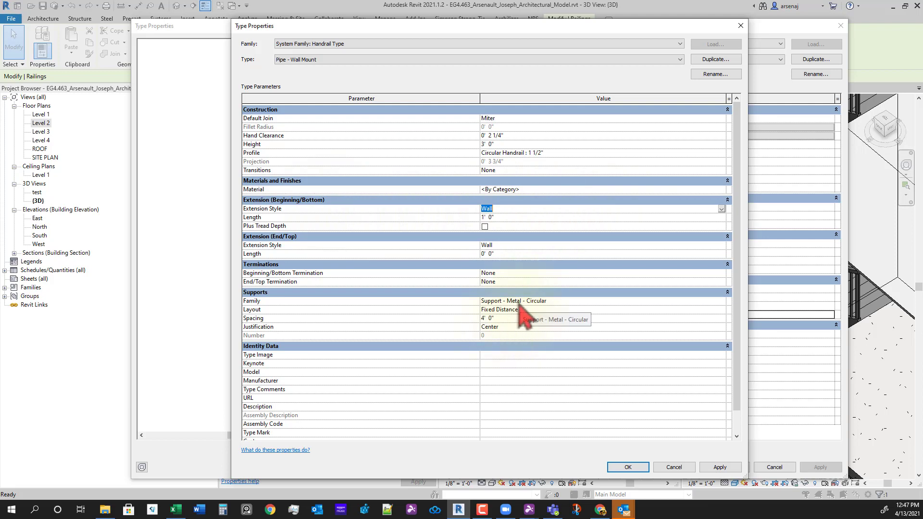
- Review the options available for the handrail type's End/Top Termination
left_click(560, 282)
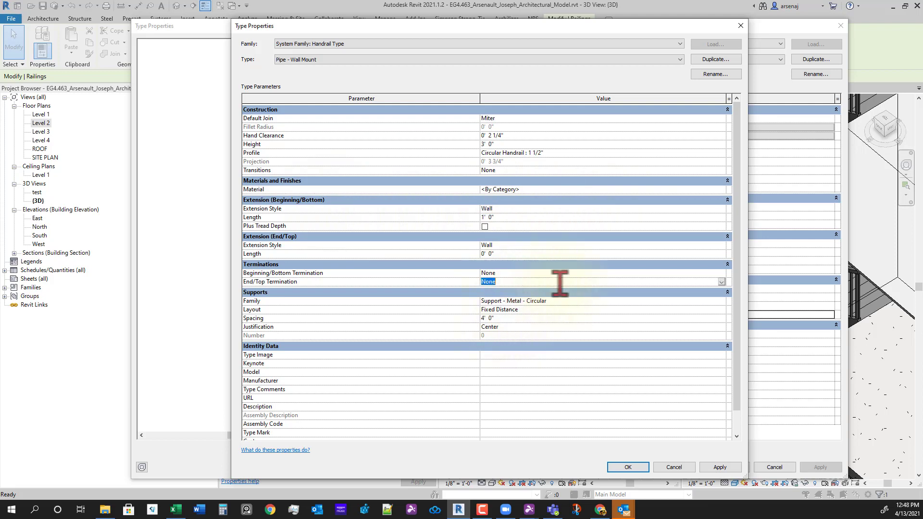
left_click(722, 282)
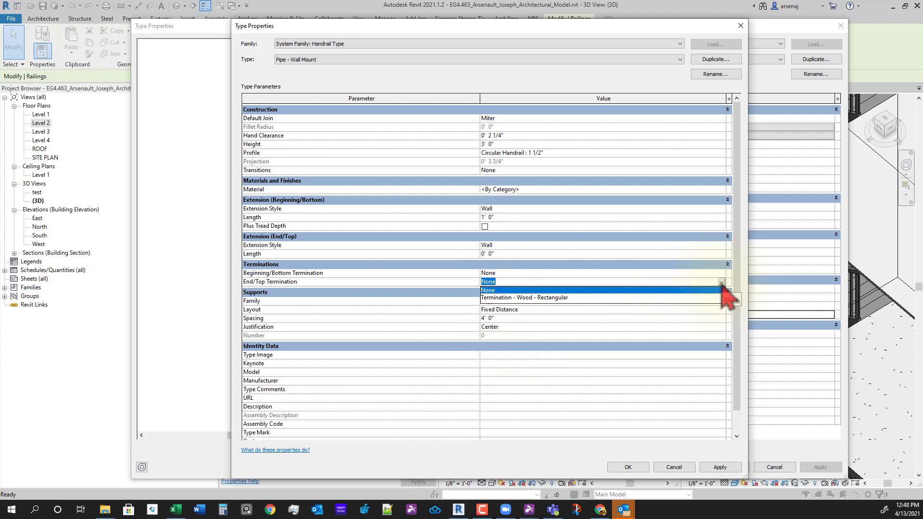
left_click(722, 288)
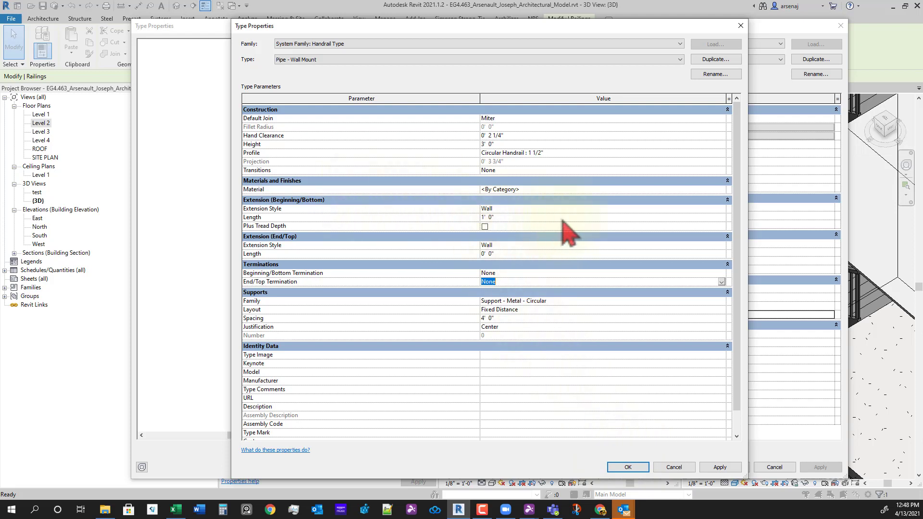
- Set the Pipe - Wall Mount handrail type's Transitions to Simple, apply the change and accept the handrail type settings
key("shift+Tab")
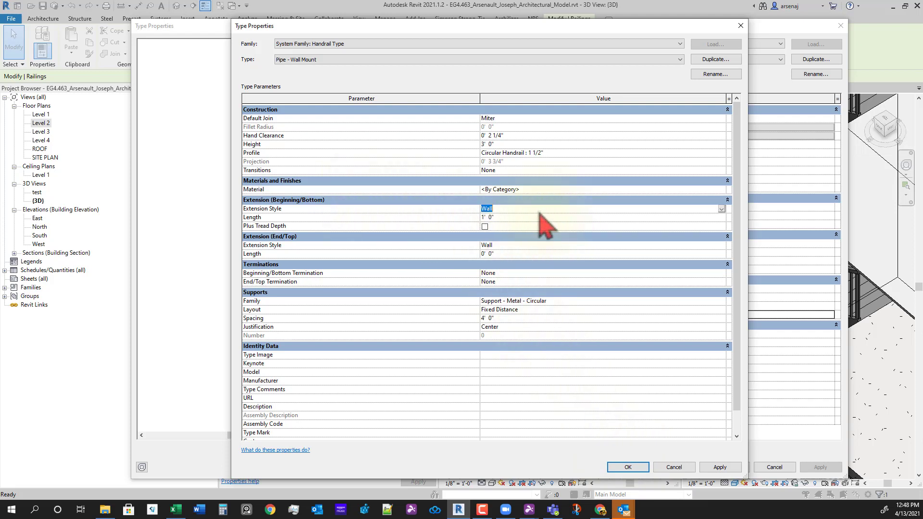
key("Tab")
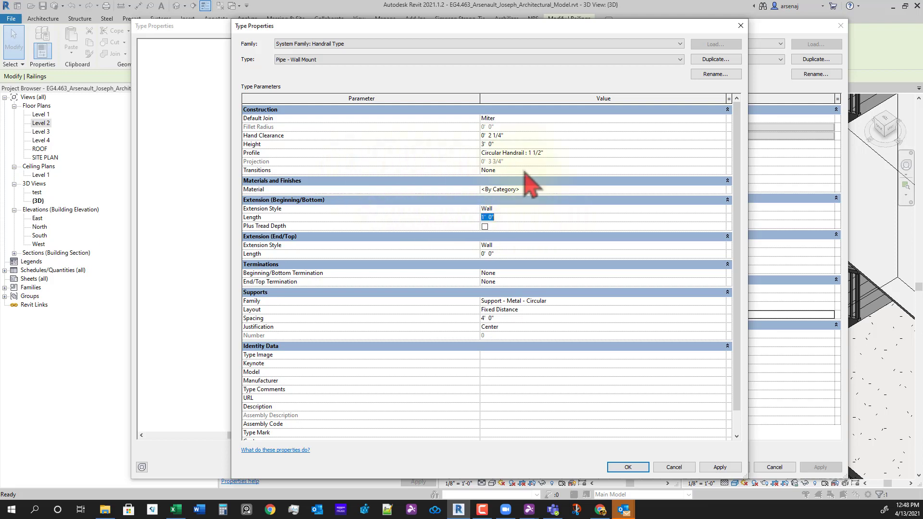
left_click(695, 169)
left_click(721, 171)
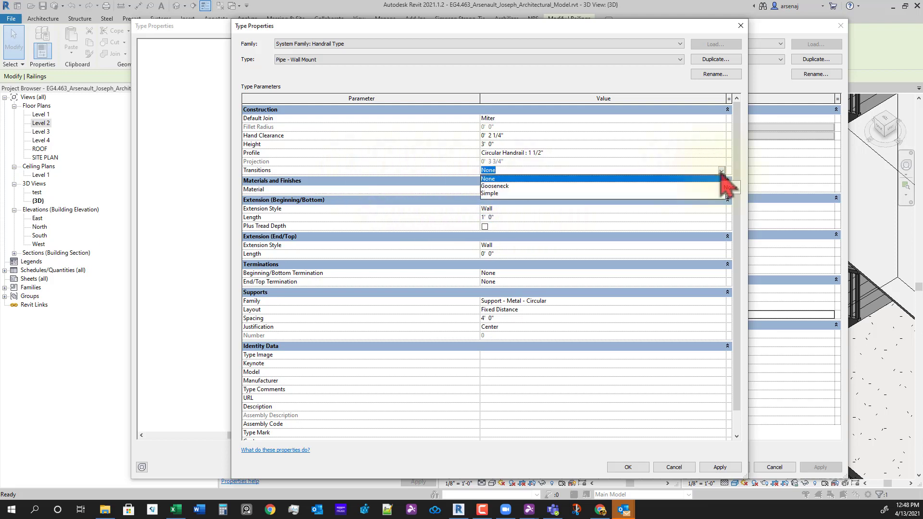
left_click(724, 179)
left_click(722, 171)
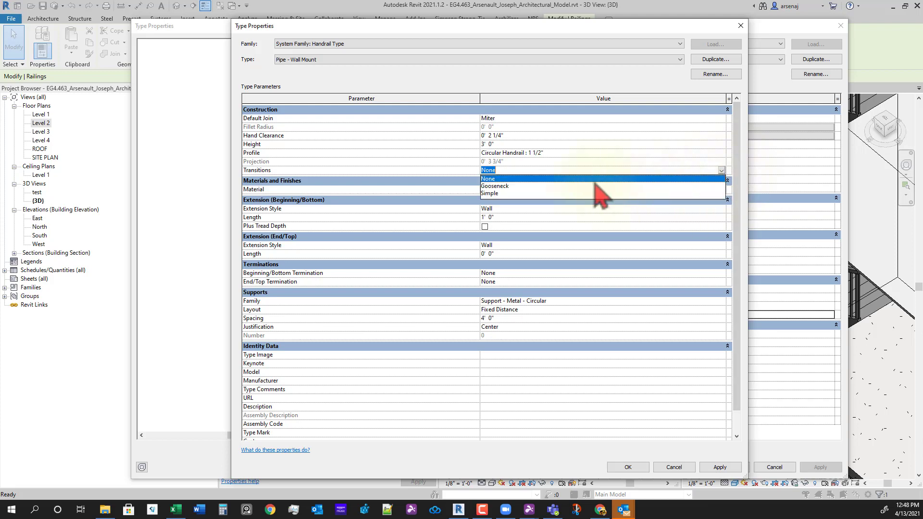
left_click(500, 198)
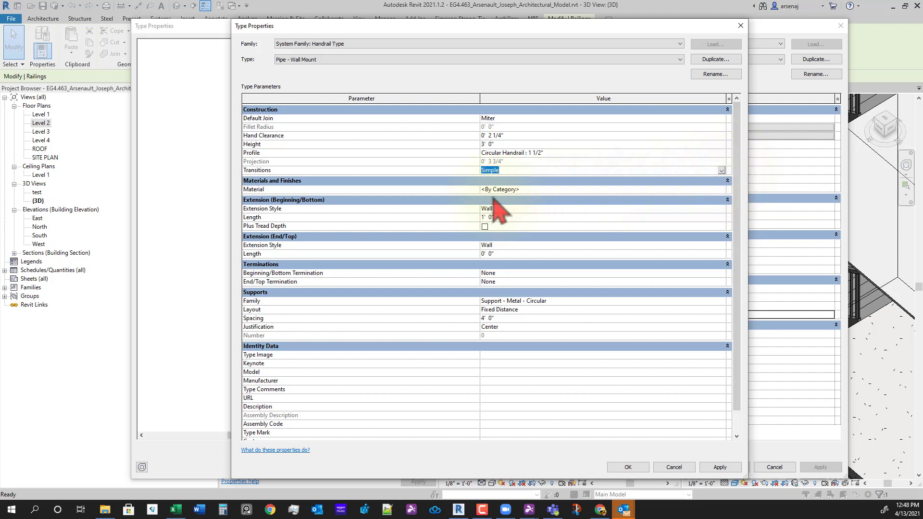
left_click(720, 467)
left_click(628, 467)
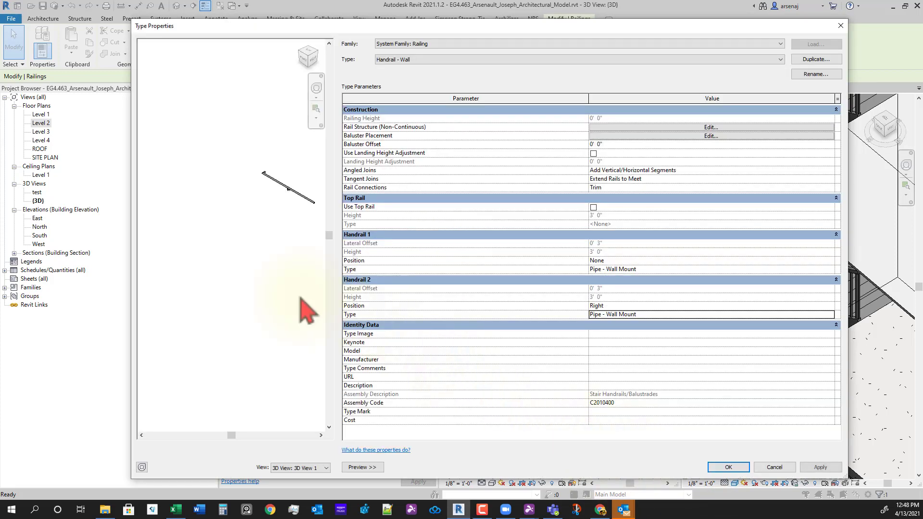
- Examine the handrail in the type preview and review the Angled Joins options of the Handrail - Wall railing type
middle_click_drag(303, 239, 229, 277)
scroll(283, 194, "up", 3)
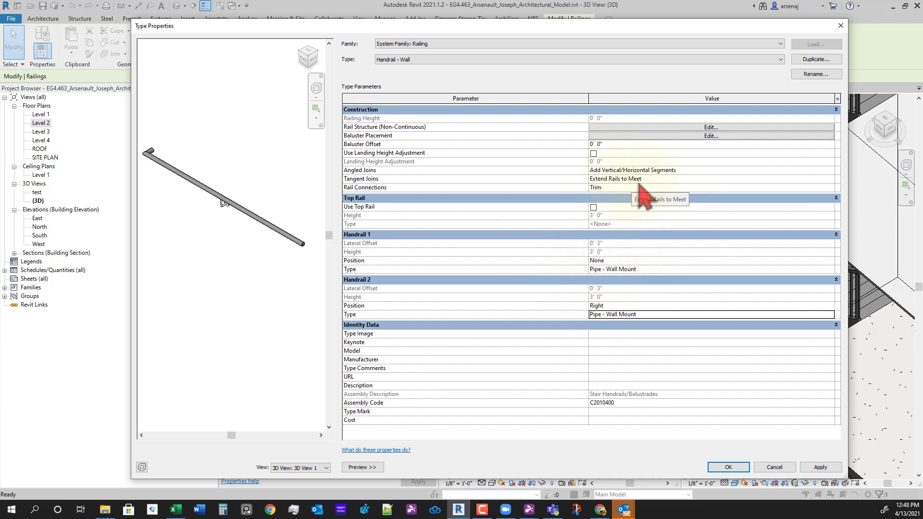
left_click(802, 169)
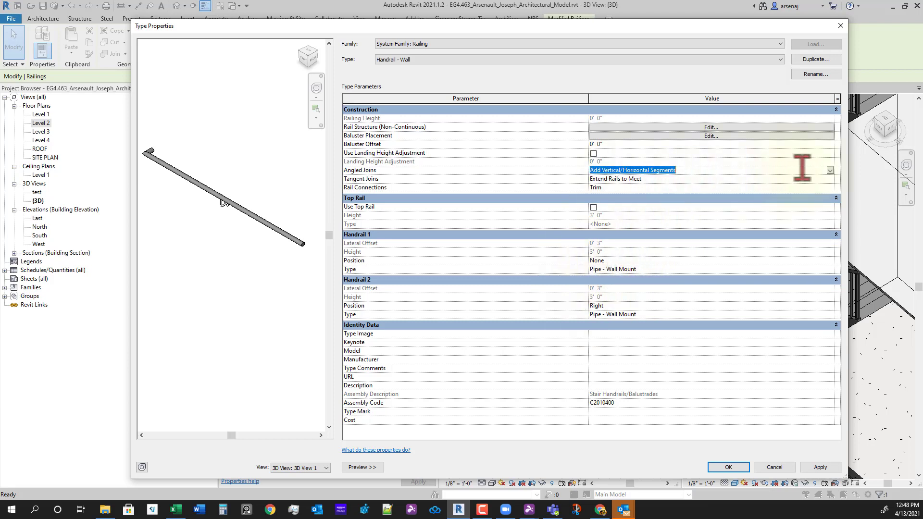
left_click(830, 171)
left_click(830, 171)
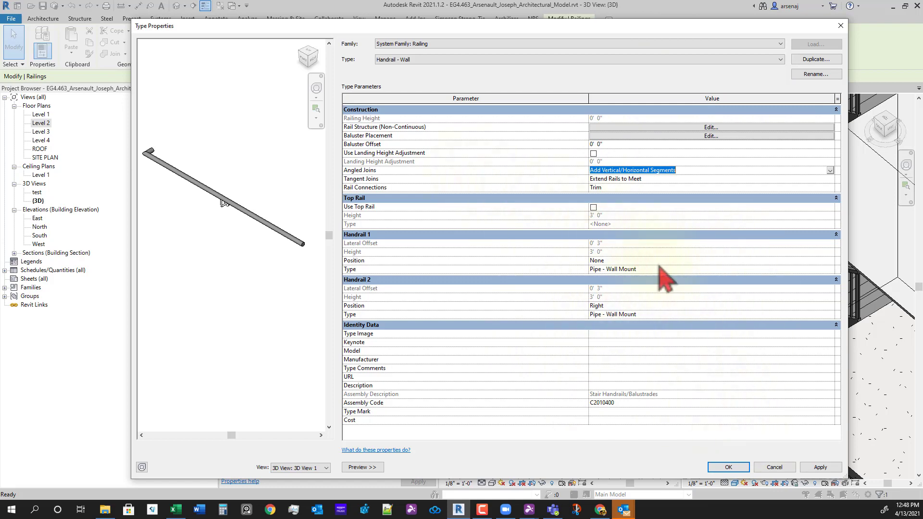
- Set the End/Top extension length of Handrail 2's Pipe - Wall Mount type to 1' 0", apply it, and accept both type settings
left_click(787, 315)
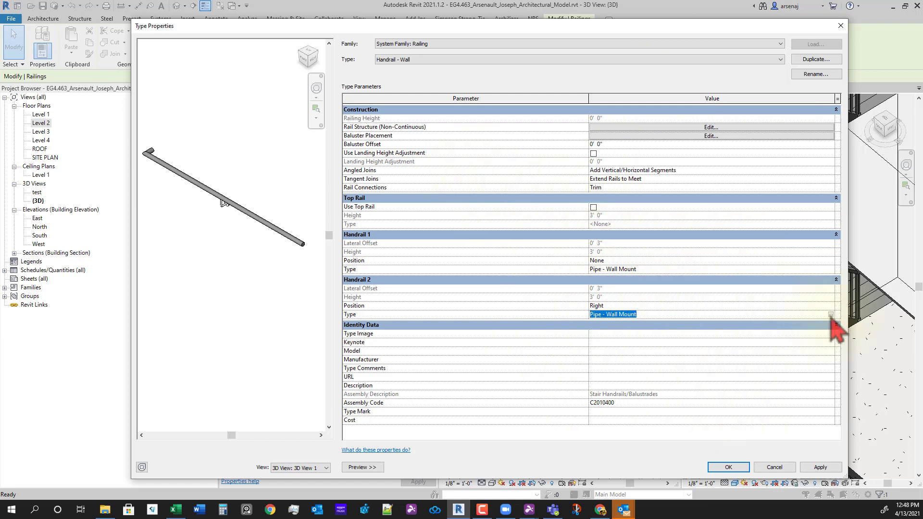
left_click(831, 315)
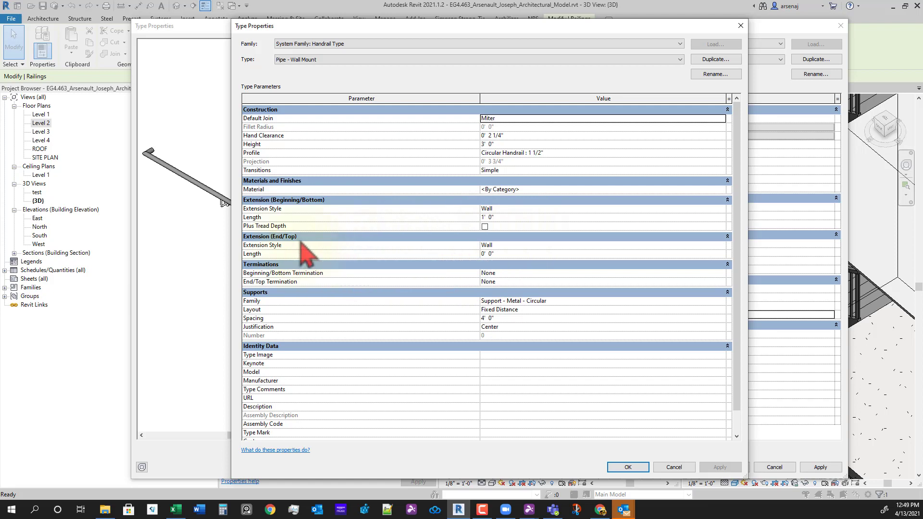
left_click(526, 255)
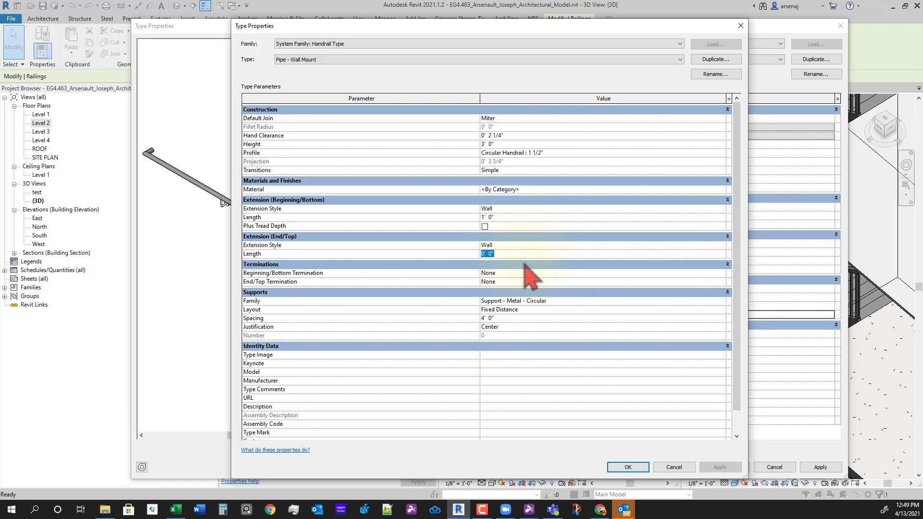
type("1")
left_click(539, 273)
left_click(719, 467)
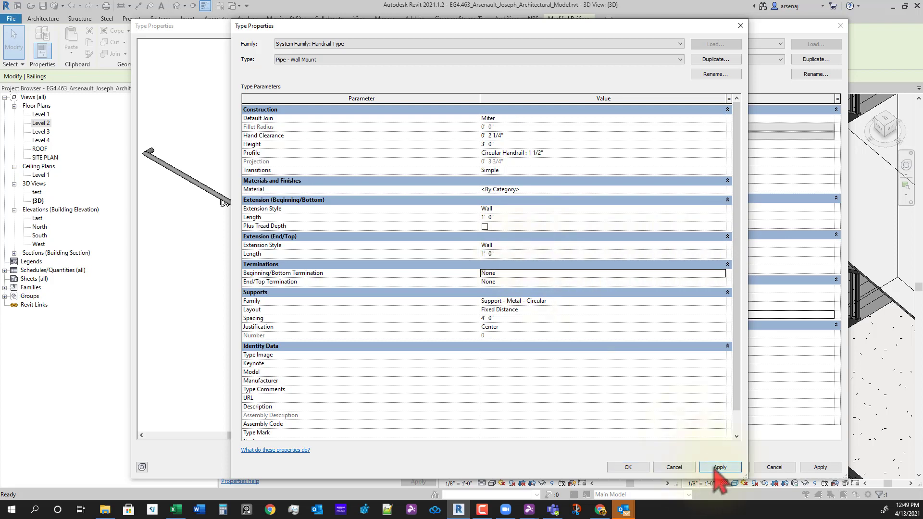
left_click(628, 467)
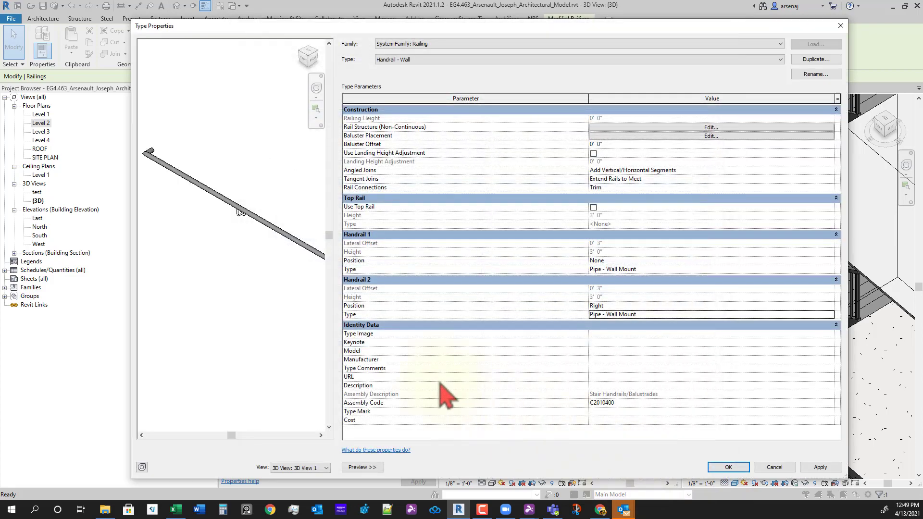
left_click(727, 469)
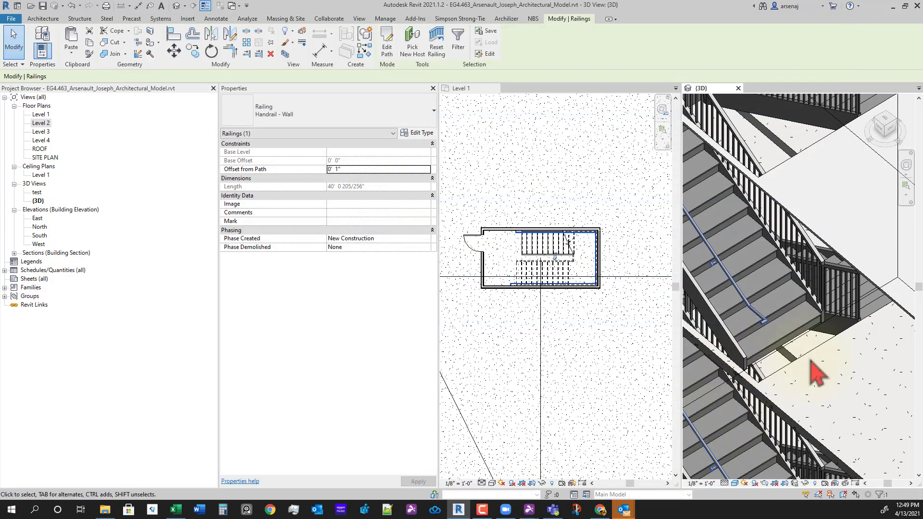
- Examine the wall handrail's extensions and wall returns along the stair flights in the 3D view
scroll(812, 277, "up", 2)
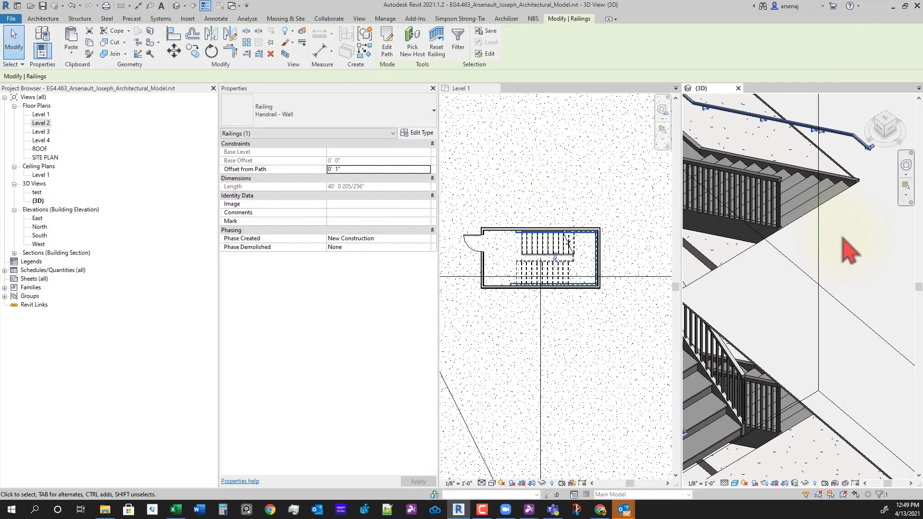
scroll(820, 272, "down", 4)
scroll(808, 245, "up", 3)
scroll(809, 245, "down", 5)
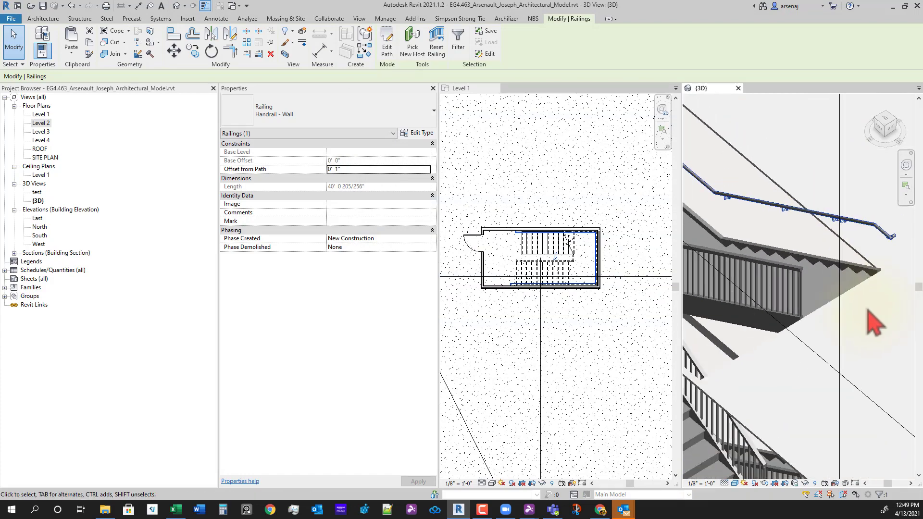
scroll(784, 379, "up", 2)
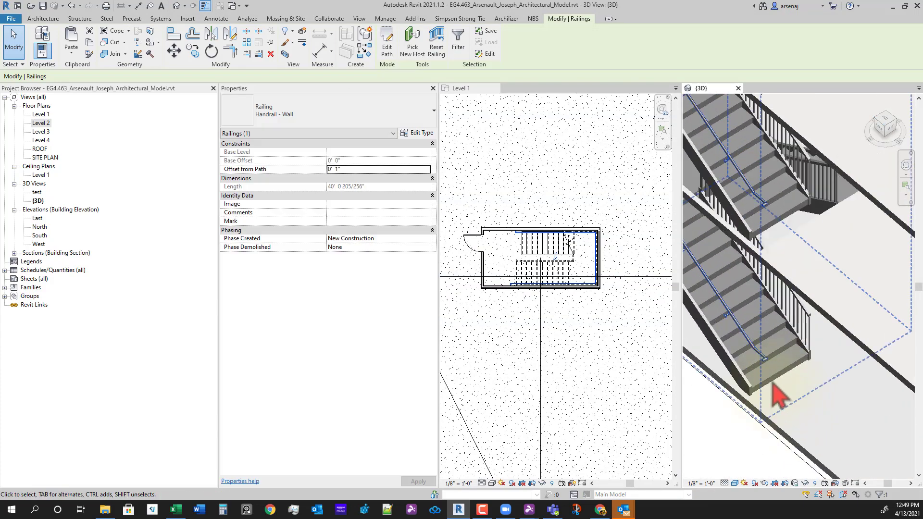
middle_click_drag(779, 351, 795, 390)
scroll(796, 392, "down", 1)
middle_click_drag(807, 279, 805, 414)
mouse_move(813, 250)
middle_mouse_down()
mouse_move(810, 294)
mouse_move(844, 198)
middle_mouse_up()
scroll(837, 209, "up", 4)
scroll(838, 207, "down", 3)
middle_click_drag(827, 383, 875, 388, "shift")
middle_click_drag(866, 336, 865, 406, "shift")
- Set the supports of Handrail 2's Pipe - Wall Mount type to the Maximum Spacing layout with a spacing of 3' 0"
left_click(419, 134)
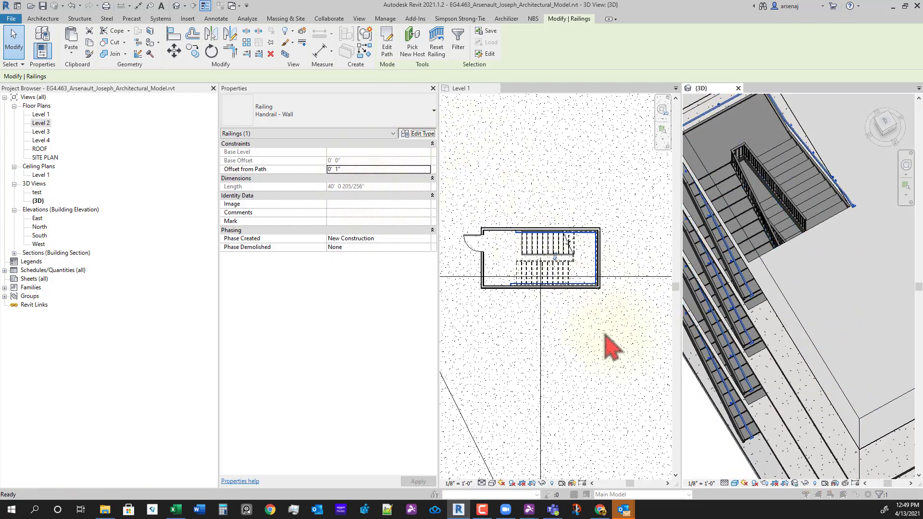
left_click(731, 315)
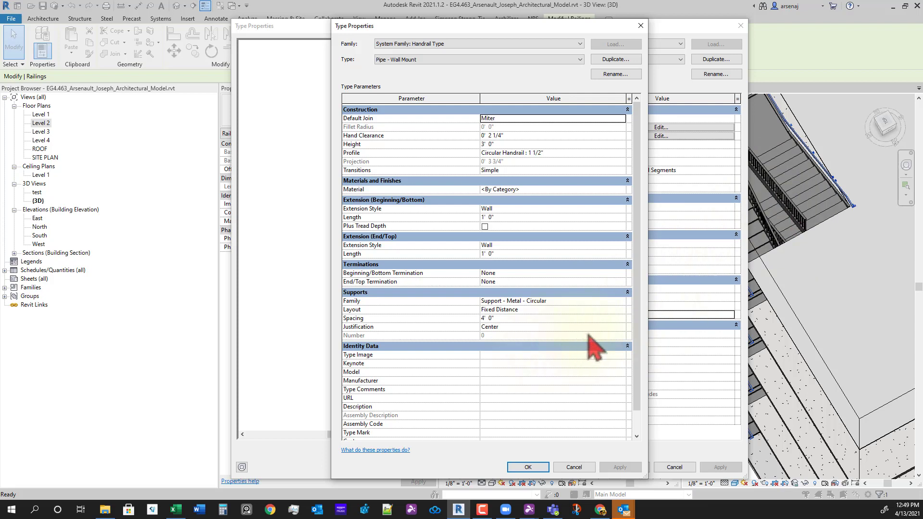
left_click(560, 310)
left_click(565, 310)
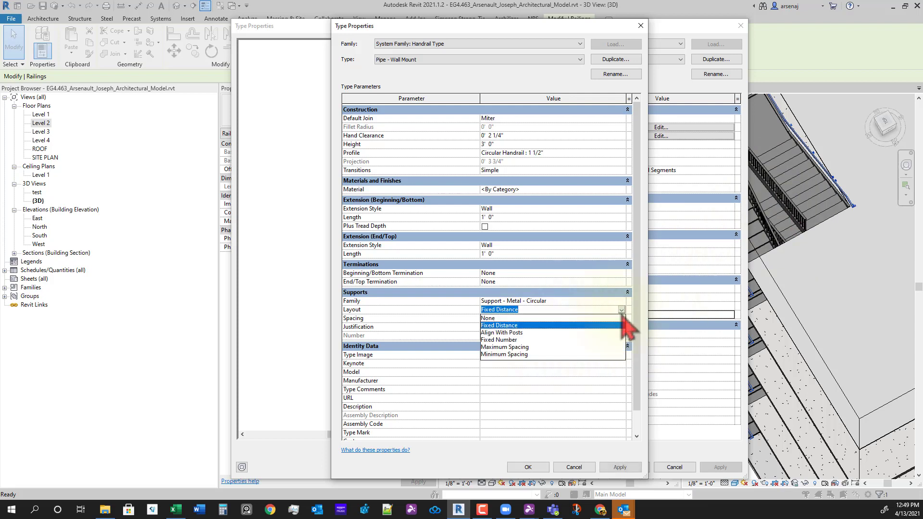
left_click(525, 347)
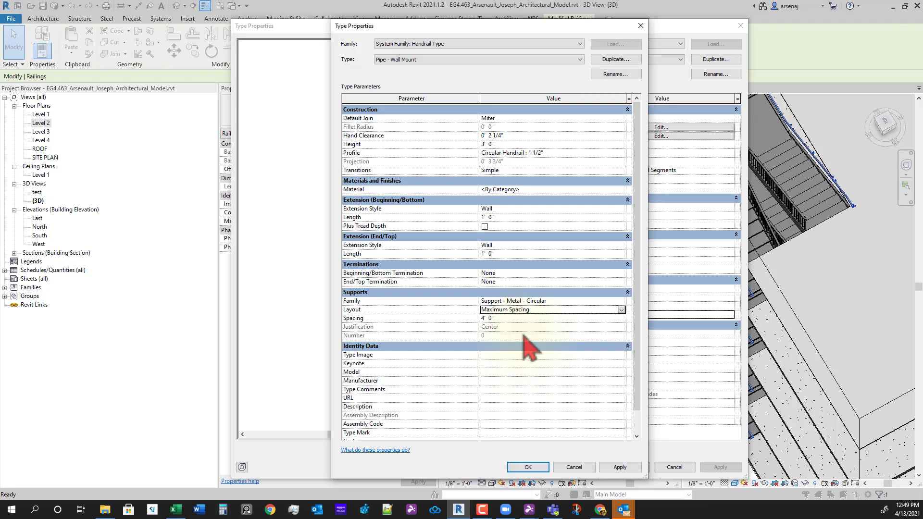
left_click(517, 318)
type("3")
key("Tab")
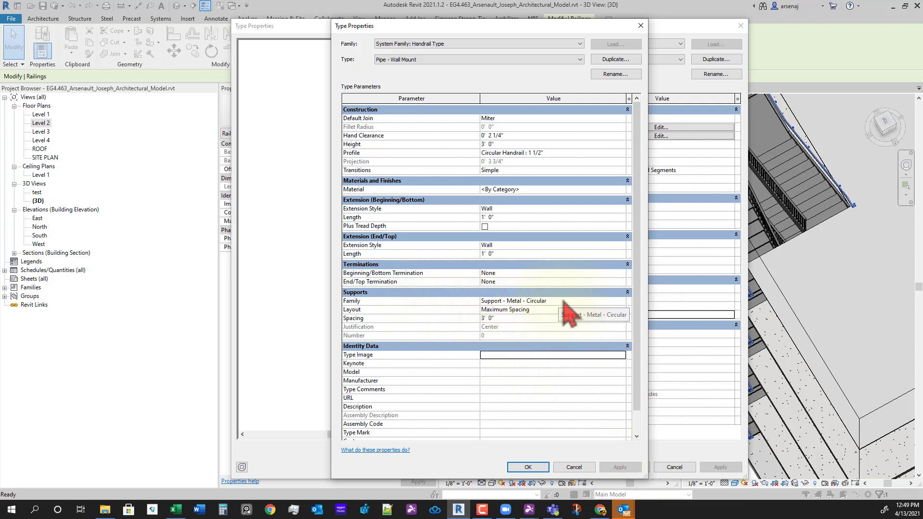
- Review the support family options, keep Support - Metal - Circular, and accept the handrail and railing type settings
left_click(626, 303)
left_click(622, 304)
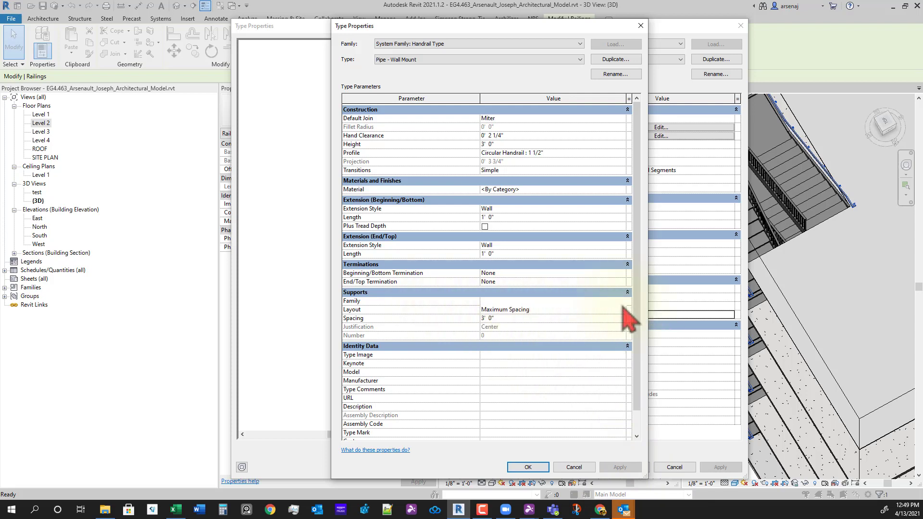
left_click(622, 304)
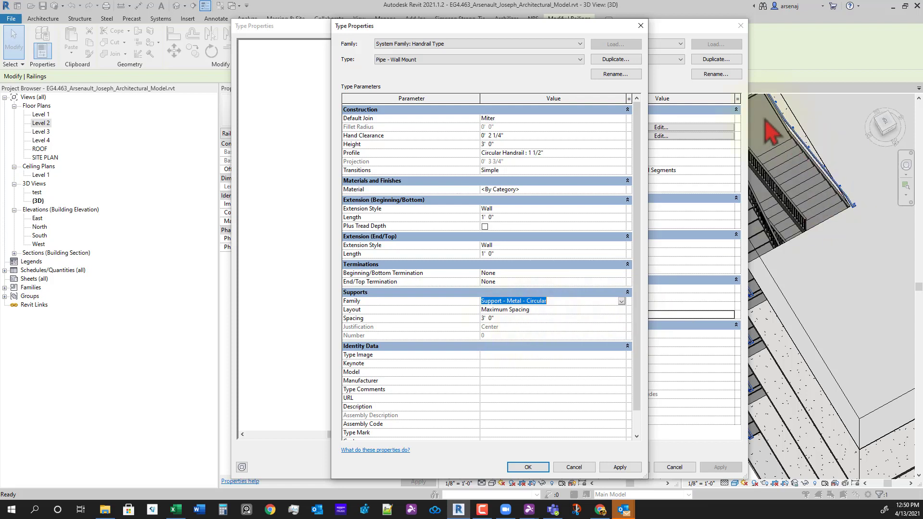
left_click(528, 467)
left_click(630, 467)
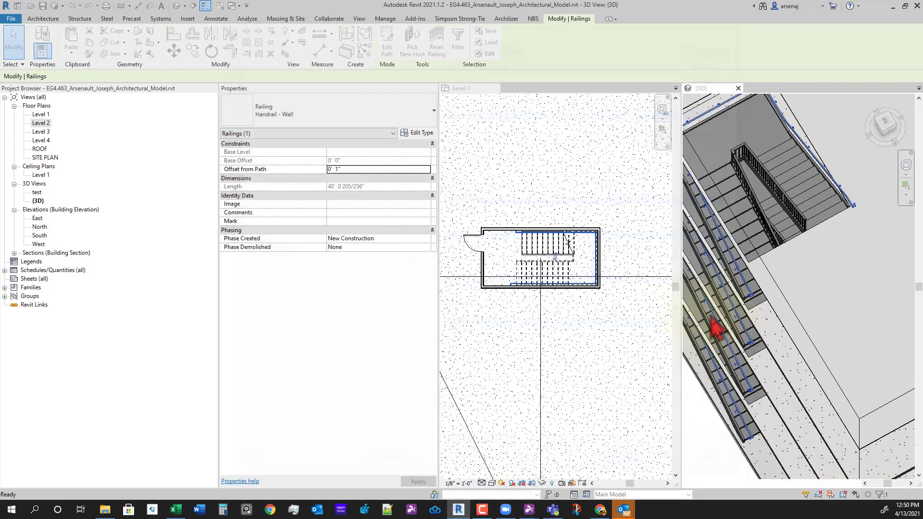
- Inspect the handrail supports along the stair flights and landings in the 3D view
scroll(822, 245, "up", 3)
middle_click_drag(812, 388, 775, 287, "shift")
middle_click_drag(718, 164, 780, 241)
scroll(780, 241, "down", 1)
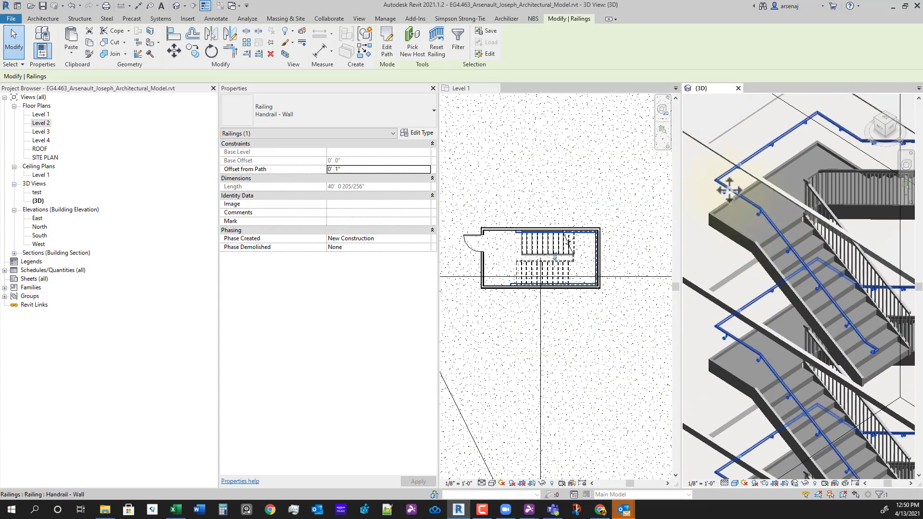
scroll(781, 197, "down", 1)
middle_click_drag(795, 294, 835, 380, "shift")
scroll(817, 368, "up", 1)
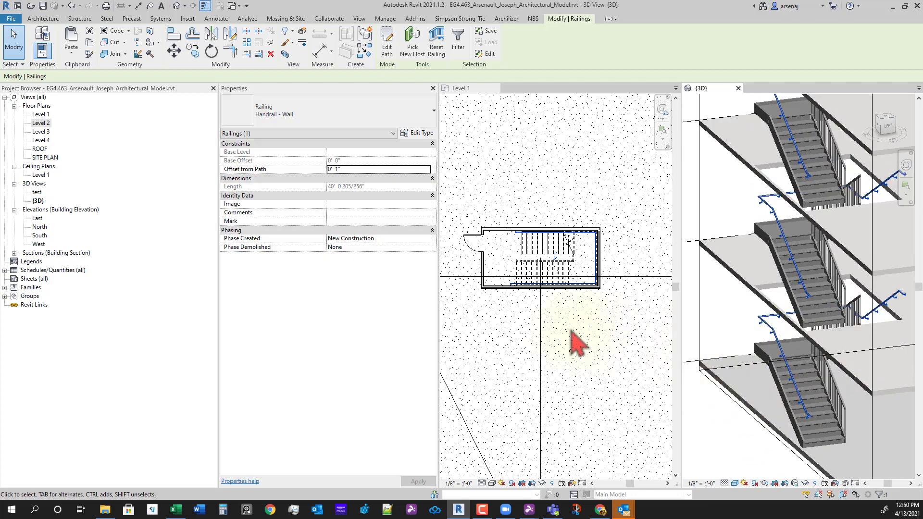
- Check the handrail's wall return and its extension past the stair run in the Level 1 floor plan
scroll(570, 252, "up", 2)
scroll(594, 265, "up", 1)
middle_click_drag(594, 267, 703, 305)
scroll(499, 221, "up", 2)
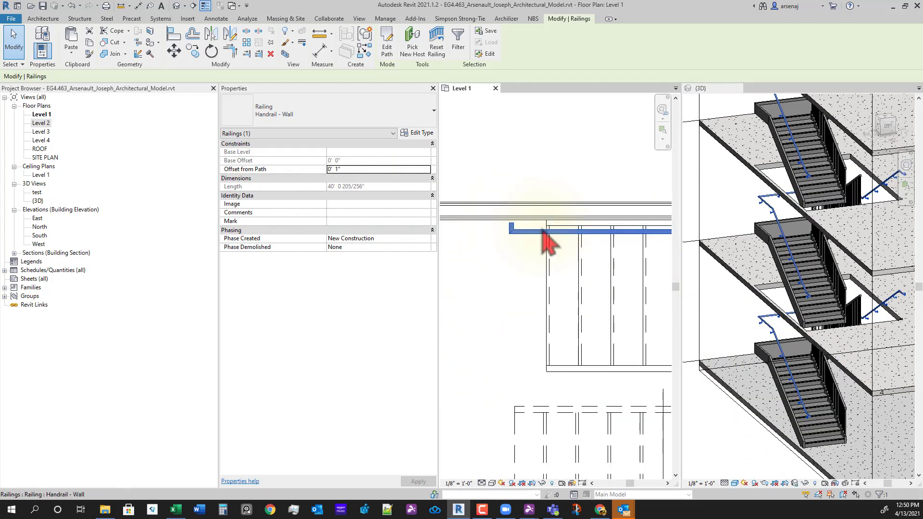
scroll(542, 229, "up", 1)
middle_click_drag(592, 262, 592, 262)
scroll(593, 262, "down", 3)
middle_click_drag(556, 334, 594, 306)
scroll(578, 412, "up", 1)
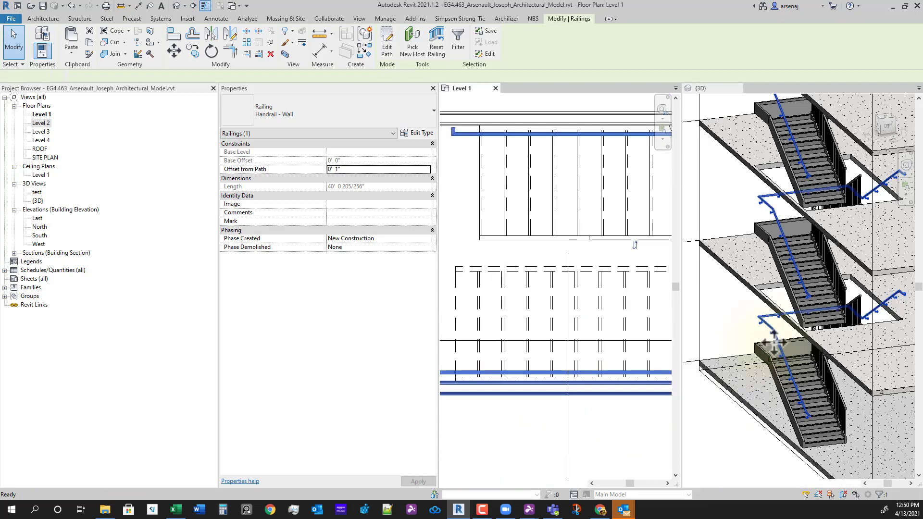
- Select a single handrail support near the landing corner in 3D to view its properties, and clear the selection
scroll(761, 331, "up", 5)
left_click(751, 312)
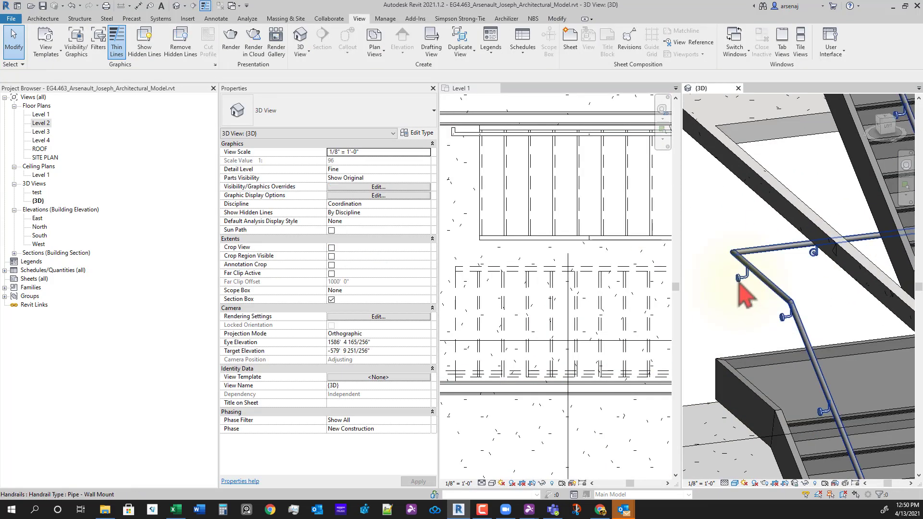
left_click(740, 284)
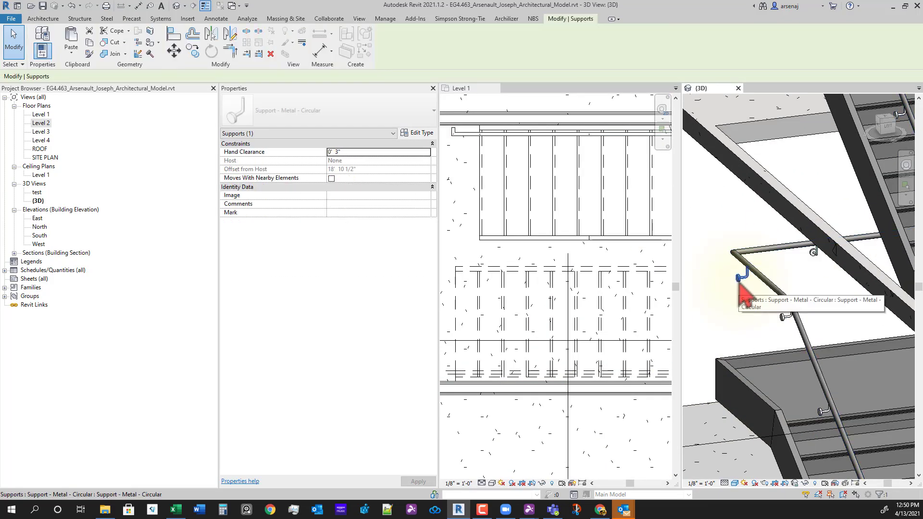
key("Escape")
- Examine the handrail end beside the lower stair run and its adjoining wall in the Level 1 floor plan
scroll(553, 346, "up", 3)
scroll(481, 380, "down", 2)
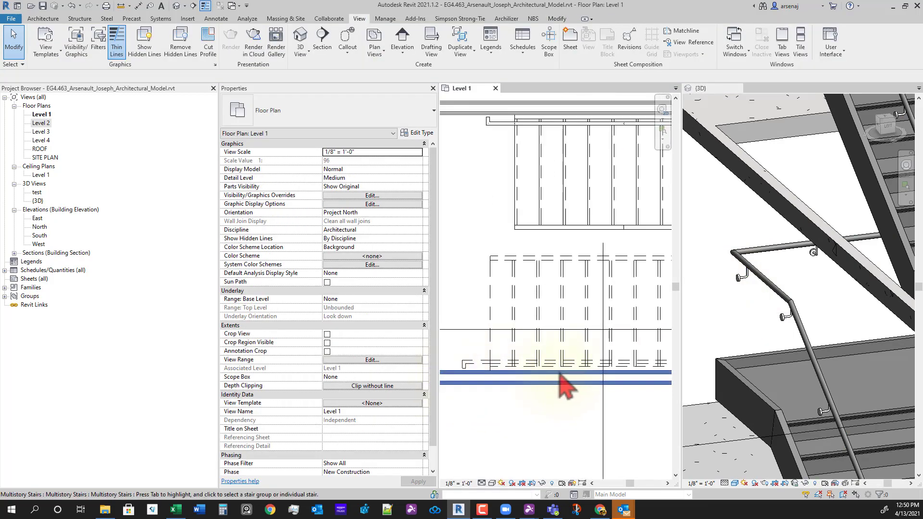
middle_click_drag(529, 390, 515, 360)
scroll(476, 358, "up", 2)
scroll(500, 379, "down", 1)
middle_click_drag(534, 395, 529, 379)
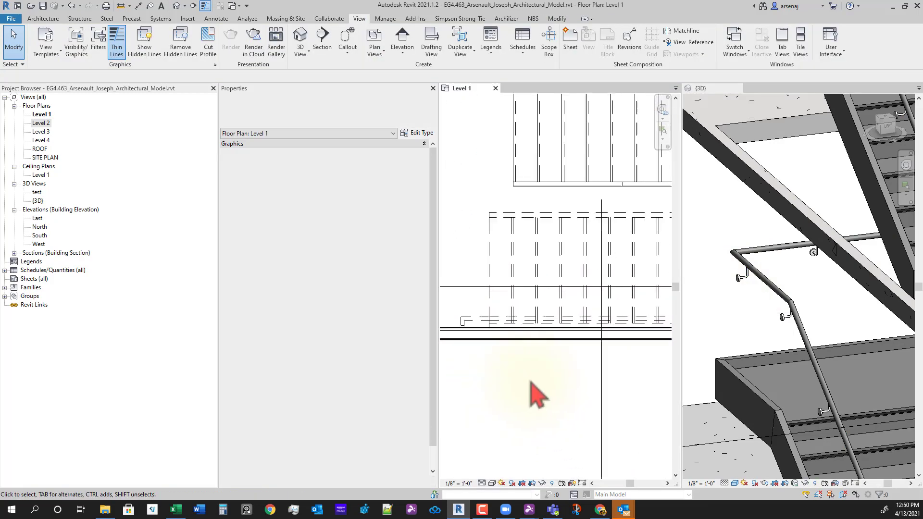
scroll(533, 381, "down", 1)
scroll(465, 362, "up", 3)
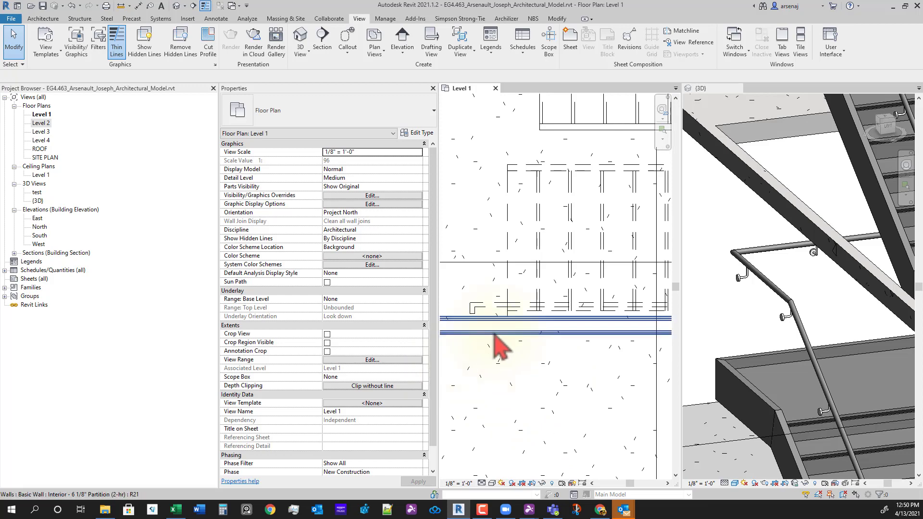
- Check the Railings subcategories in the Level 1 floor plan's visibility/graphics overrides, and leave the settings without making changes
scroll(515, 334, "down", 1)
middle_click_drag(583, 398, 577, 384)
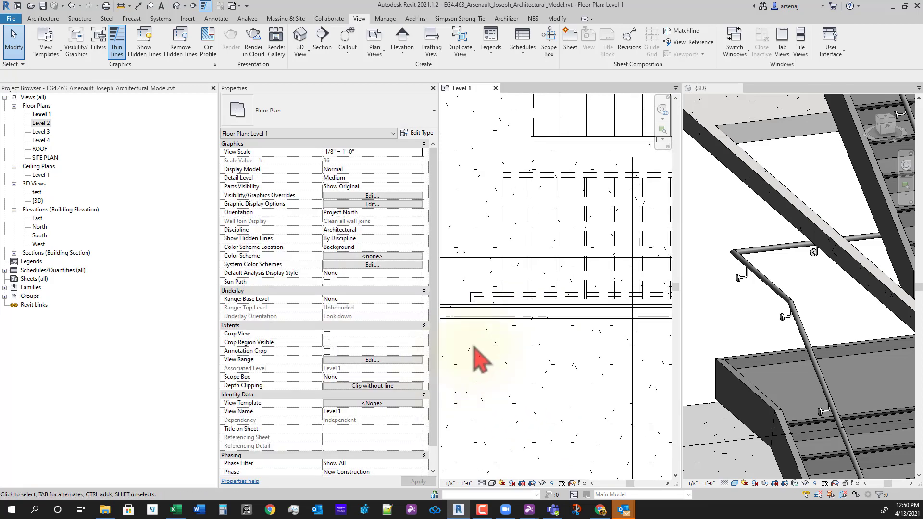
left_click(370, 195)
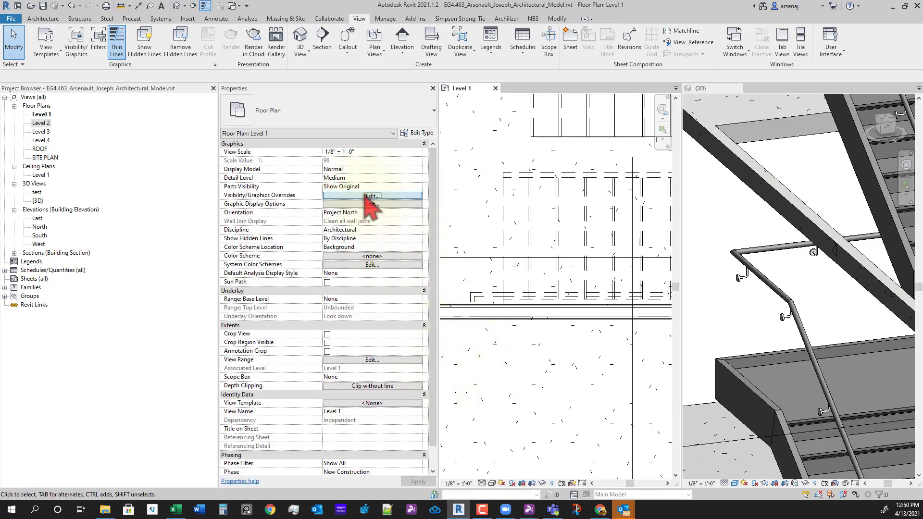
left_click(355, 244)
key("s")
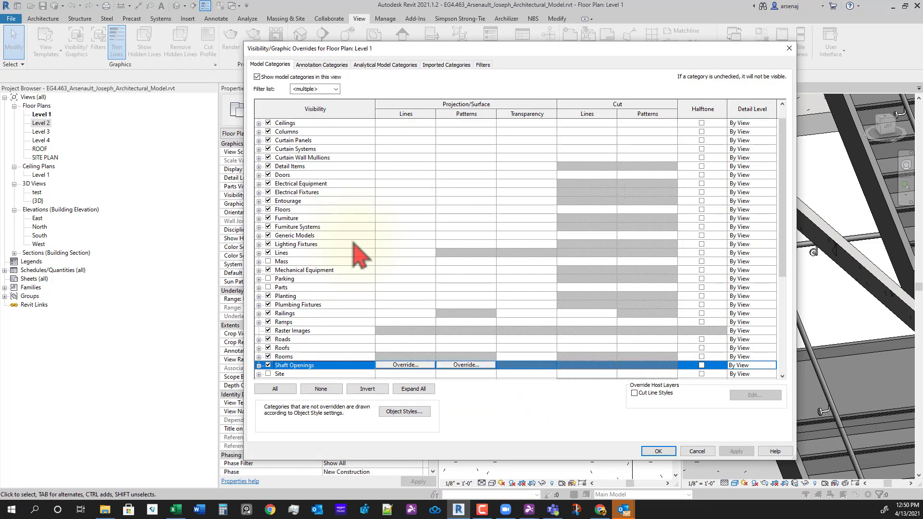
scroll(358, 265, "down", 5)
scroll(320, 350, "down", 2)
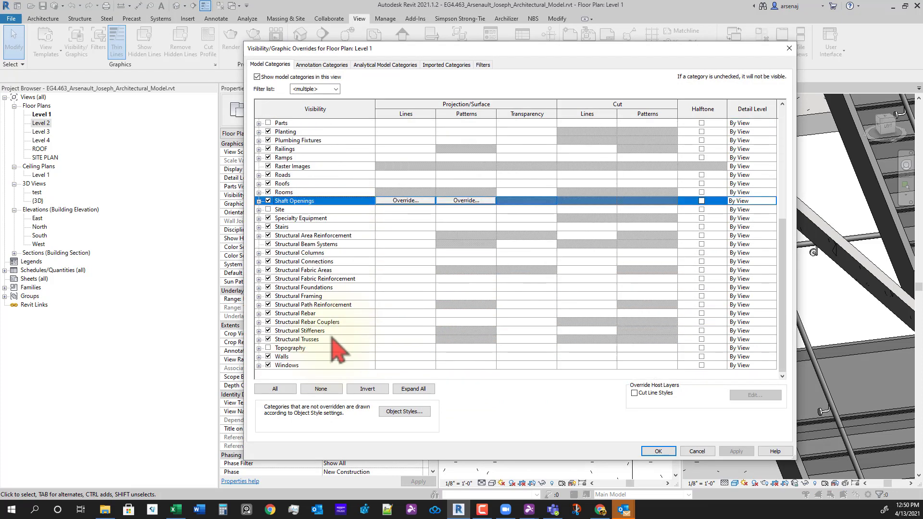
scroll(323, 284, "up", 3)
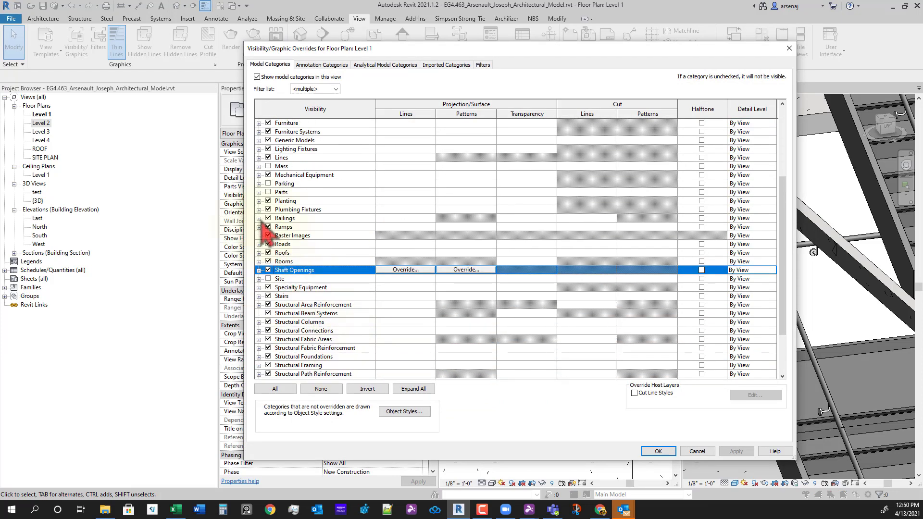
left_click(259, 218)
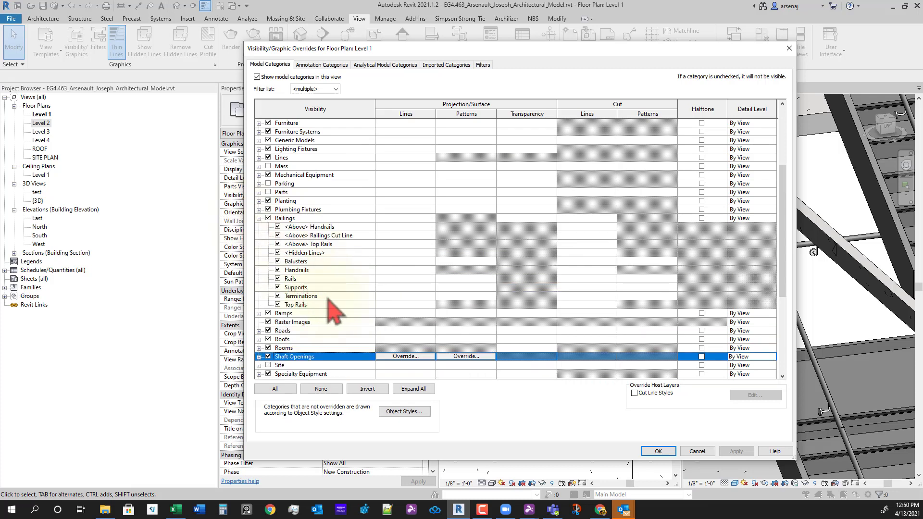
key("Escape")
- Examine the handrail along the stair run in the Level 1 plan and its lower end with the wall supports in 3D
scroll(552, 344, "down", 2)
middle_click_drag(552, 345, 527, 444)
scroll(564, 268, "up", 2)
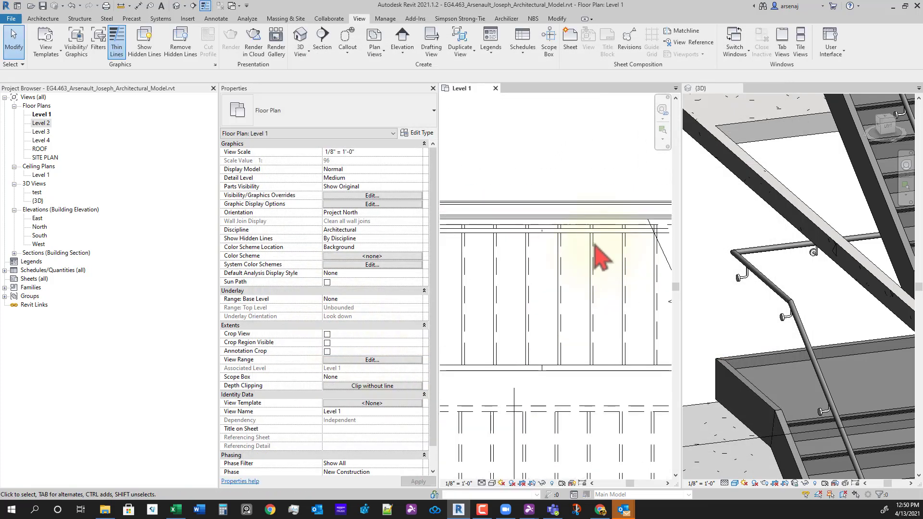
scroll(591, 260, "up", 2)
scroll(774, 363, "down", 4)
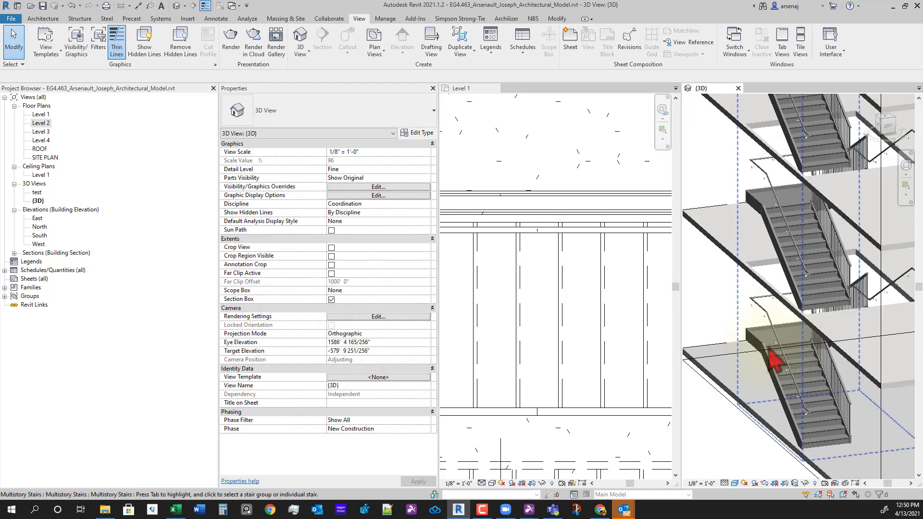
scroll(769, 350, "down", 3)
mouse_move(798, 396)
middle_mouse_down("shift")
mouse_move(768, 388)
mouse_move(815, 398)
middle_mouse_up("shift")
scroll(816, 395, "up", 2)
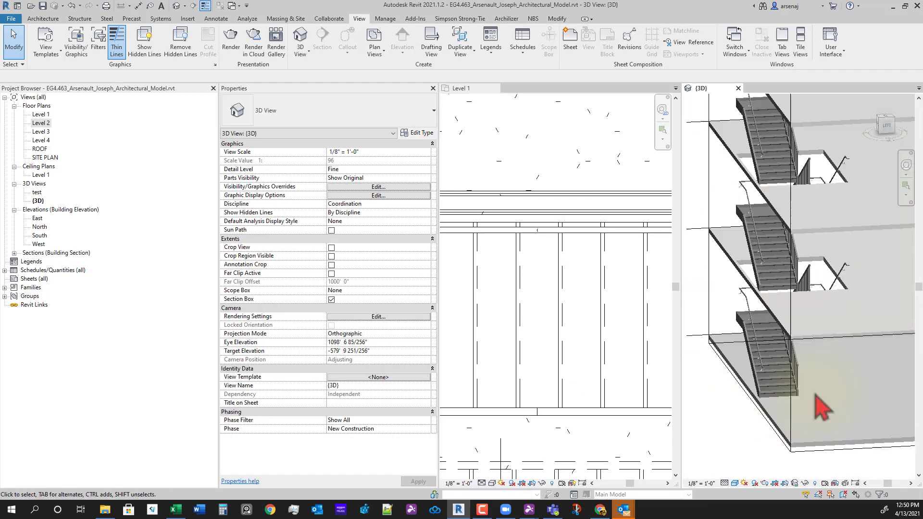
scroll(813, 394, "up", 2)
scroll(735, 365, "up", 1)
scroll(724, 354, "up", 1)
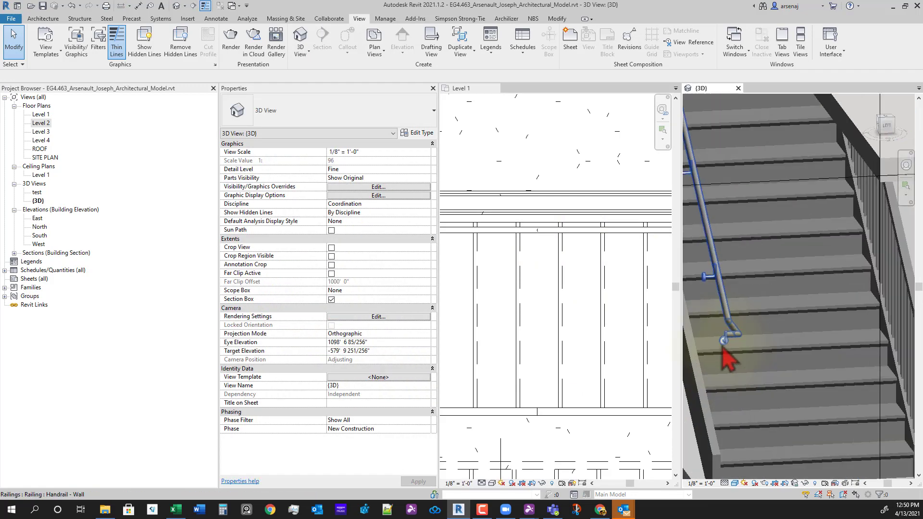
scroll(722, 349, "up", 2)
scroll(724, 366, "up", 2)
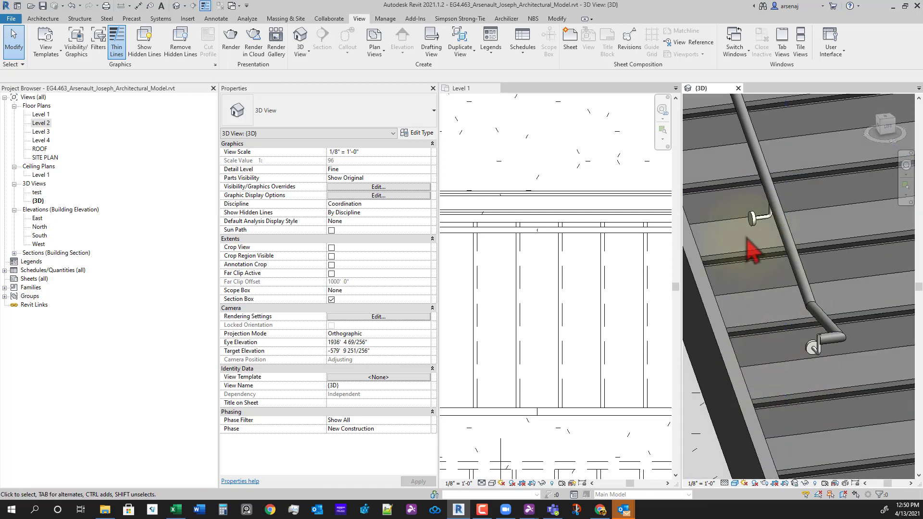
- Select a single handrail support near the lower handrail end in 3D, look for it in the Level 1 plan, and clear the selection
left_click(750, 227)
key("Tab")
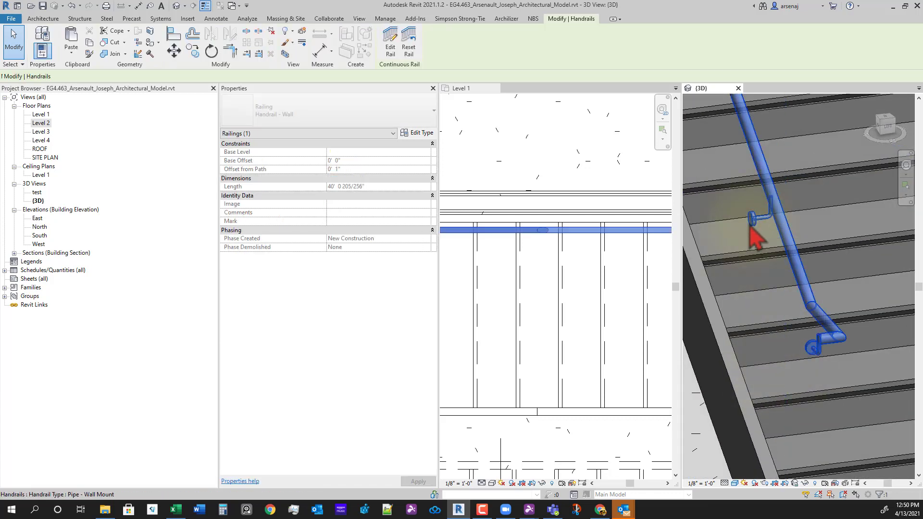
key("Tab")
scroll(690, 279, "down", 1)
scroll(592, 302, "down", 1)
middle_click_drag(575, 319, 645, 296)
scroll(644, 294, "down", 1)
scroll(540, 245, "up", 3)
scroll(541, 255, "down", 2)
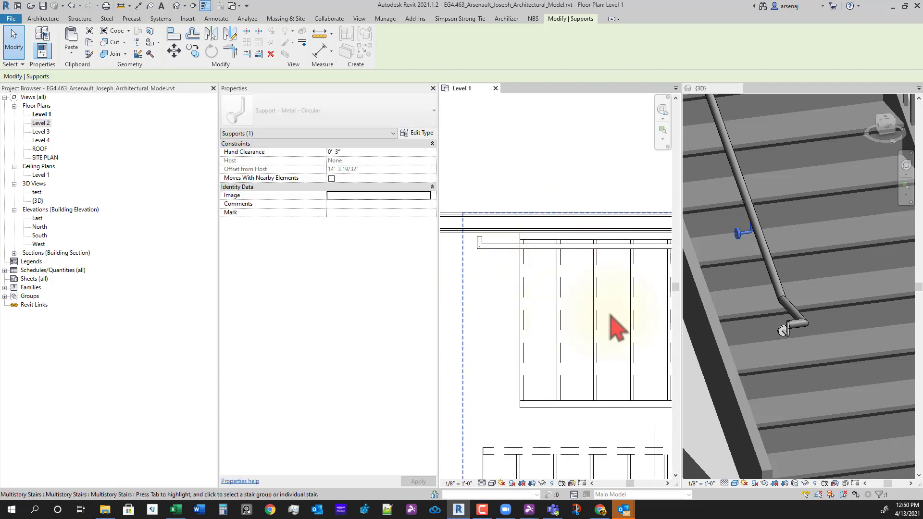
middle_click_drag(680, 339, 679, 340)
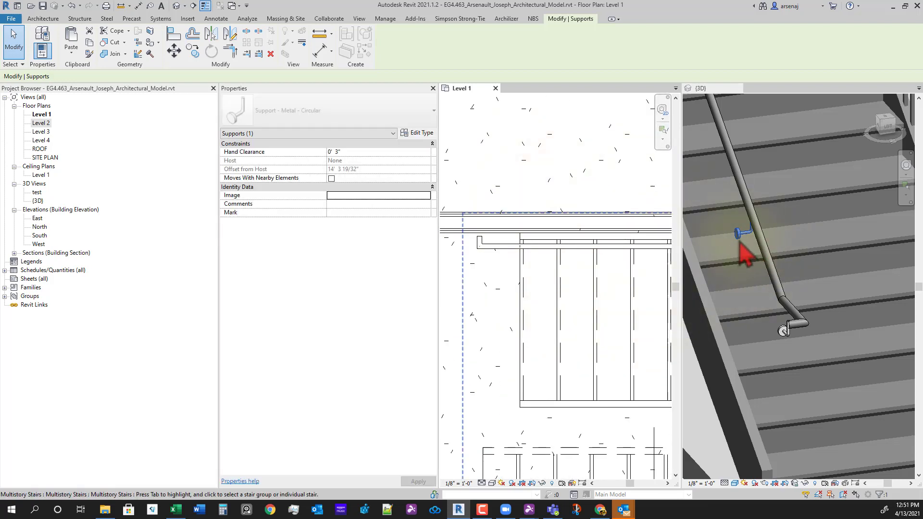
key("Escape")
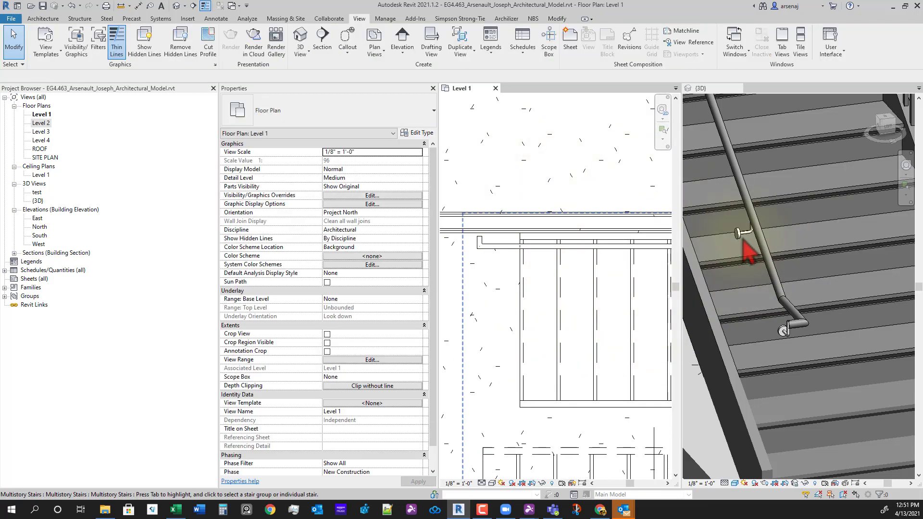
- Open the Support - Metal - Circular railing family from the project for editing
left_click(5, 287)
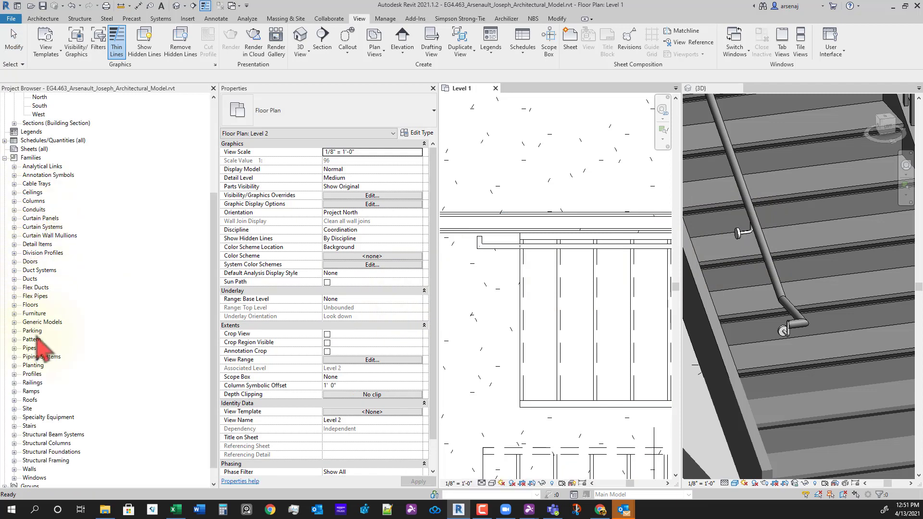
left_click(14, 383)
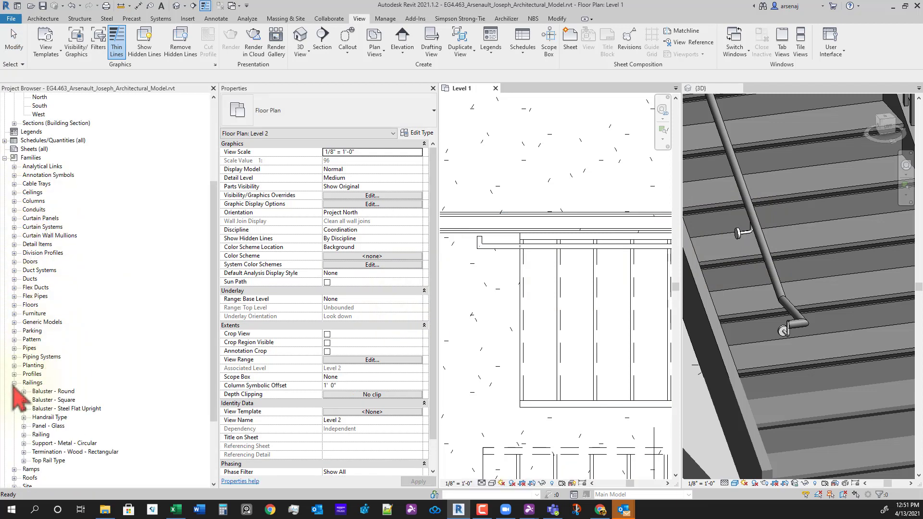
left_click(55, 443)
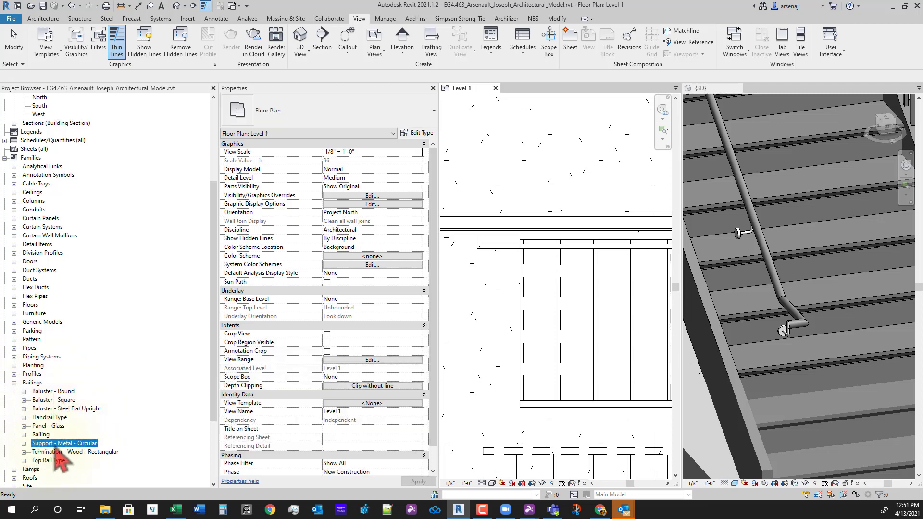
right_click(54, 448)
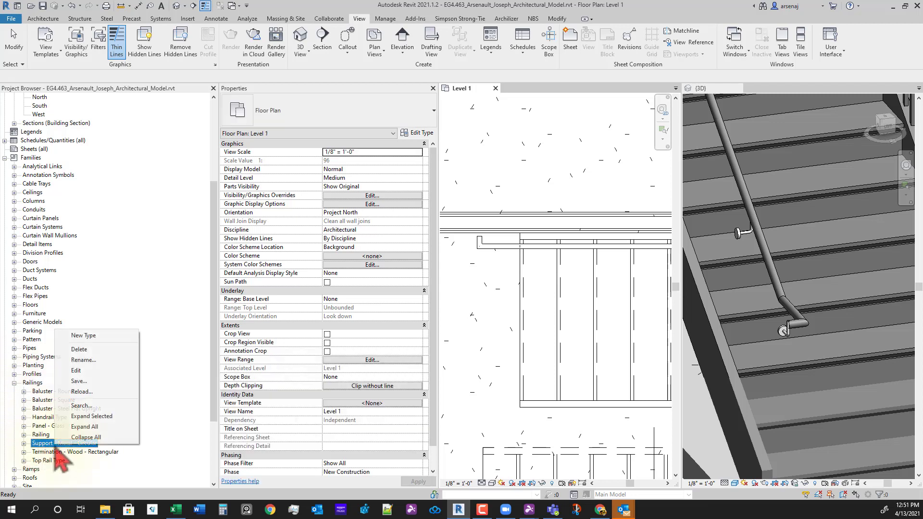
left_click(93, 371)
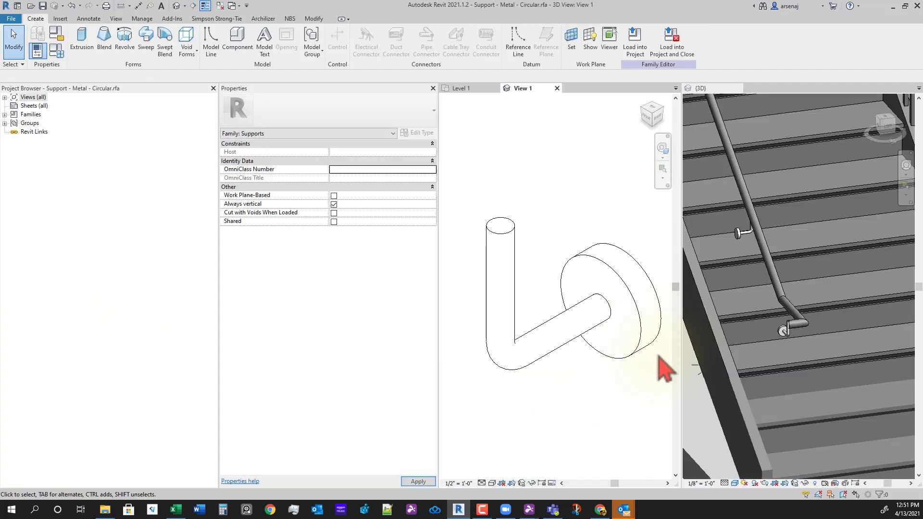
- Check the visibility settings for plan views and detail levels on both solids of the support, and close the family
middle_click_drag(623, 359, 513, 200, "shift")
scroll(513, 211, "down", 2)
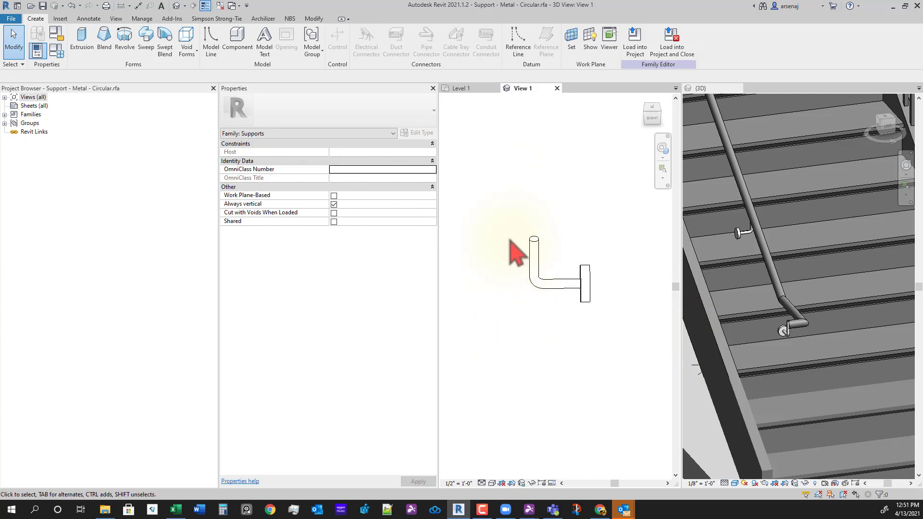
left_click_drag(496, 200, 607, 365)
middle_click_drag(613, 377, 498, 346, "shift")
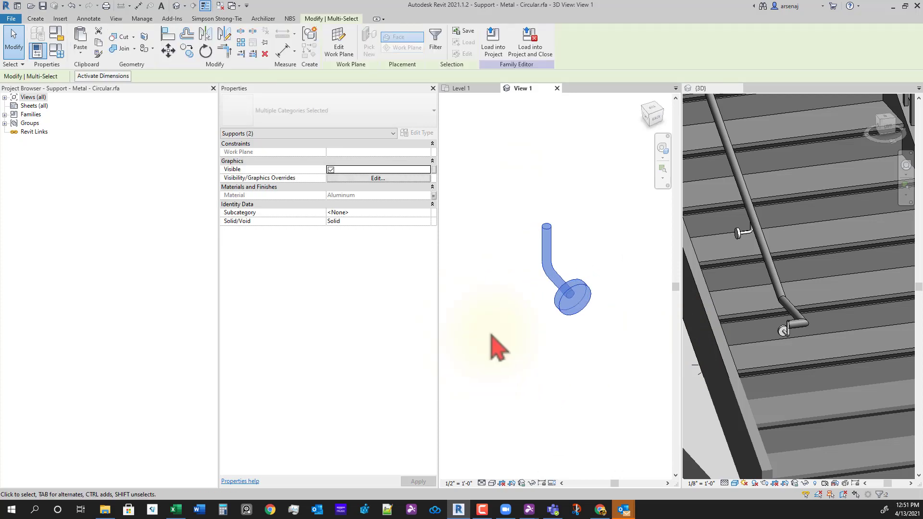
left_click(387, 187)
left_click(378, 178)
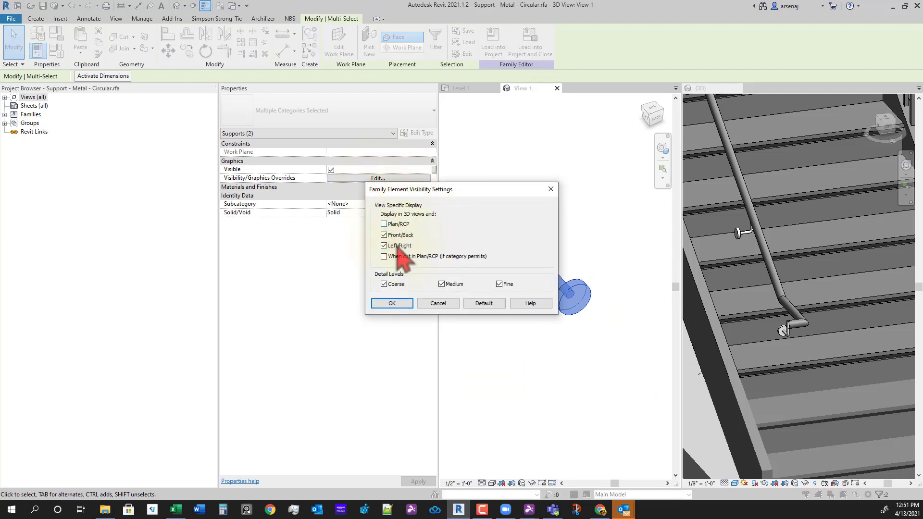
key("Escape")
key("Escape")
scroll(584, 336, "down", 1)
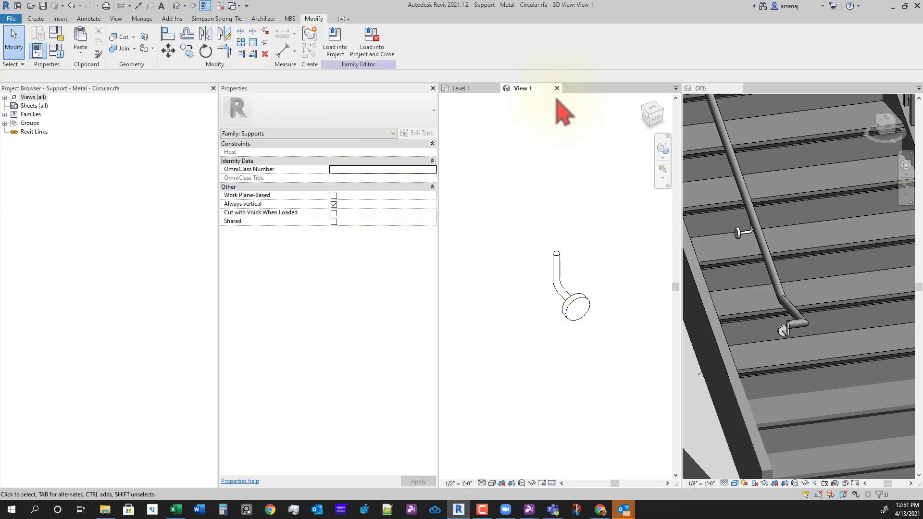
left_click(557, 88)
left_click(482, 260)
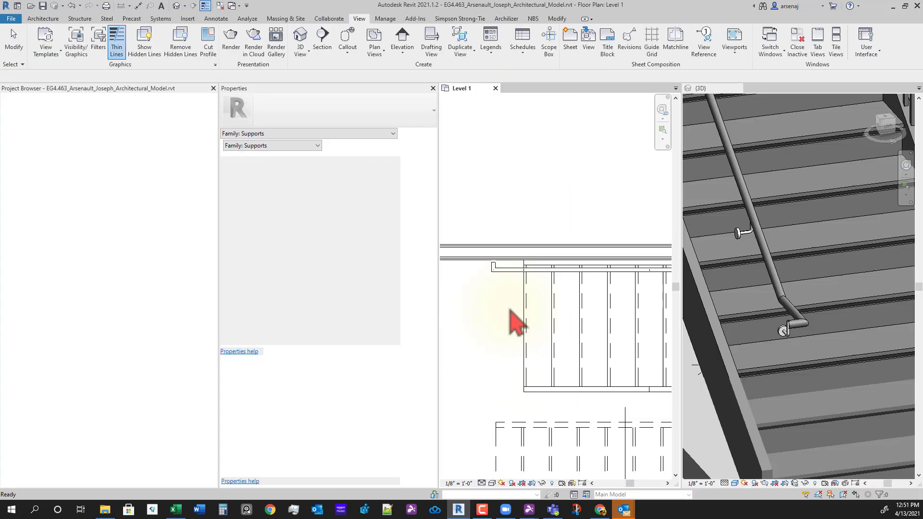
scroll(530, 287, "up", 1)
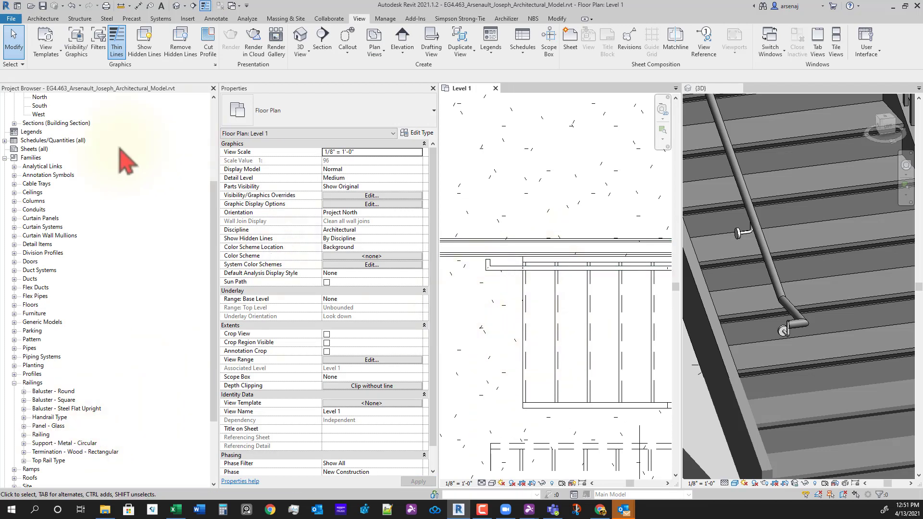
- Locate Support - Metal - Circular among the railing families, and select a handrail support in 3D to check its family and properties
scroll(126, 162, "up", 5)
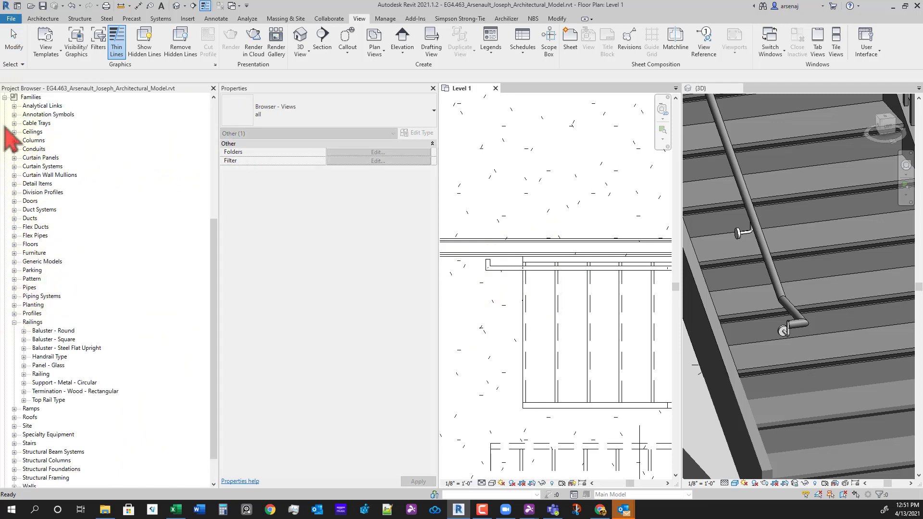
left_click(14, 322)
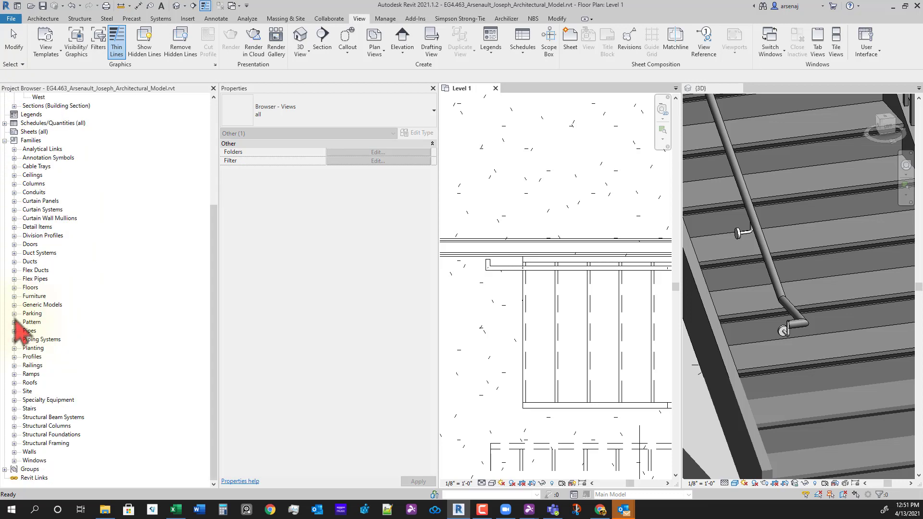
left_click(14, 366)
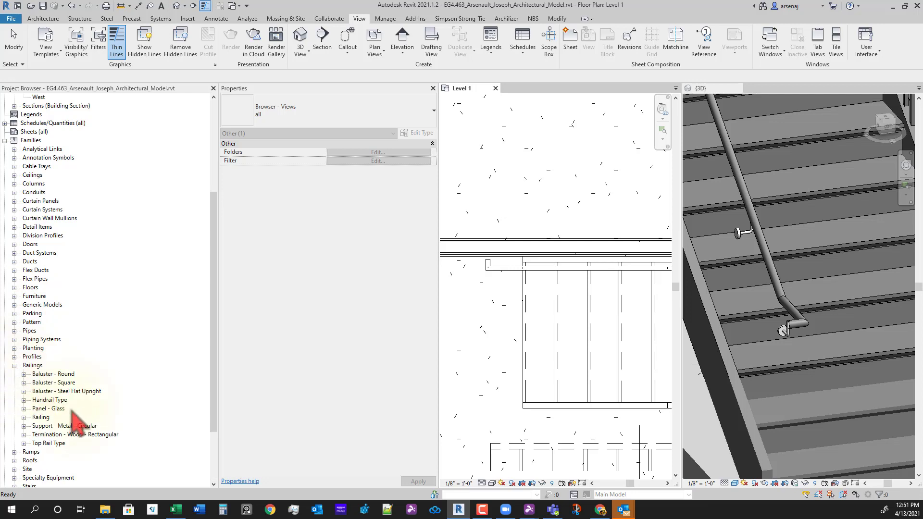
left_click(87, 427)
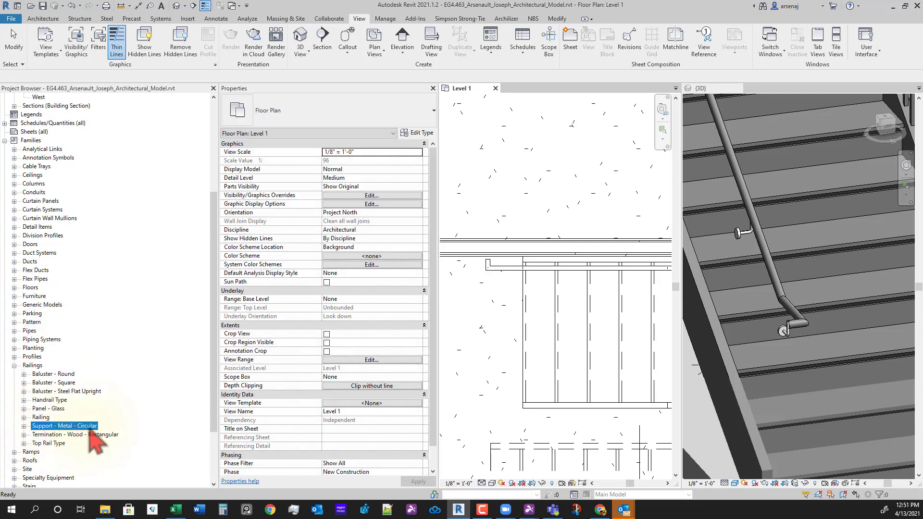
left_click(744, 247)
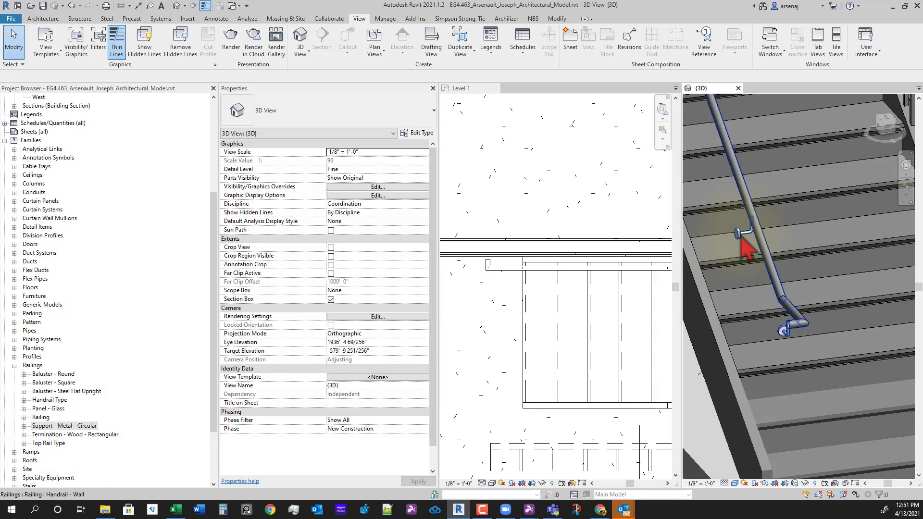
left_click(741, 236)
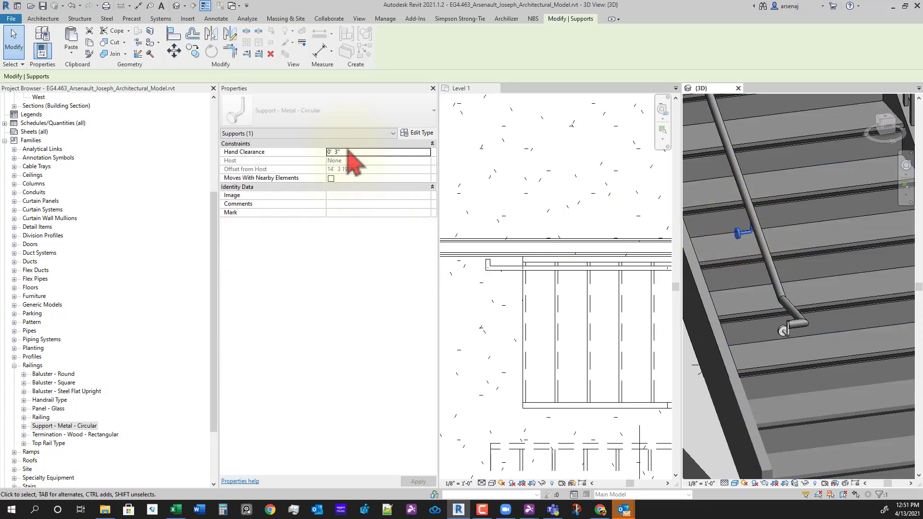
- Reopen the Support - Metal - Circular family for editing
left_click(71, 427)
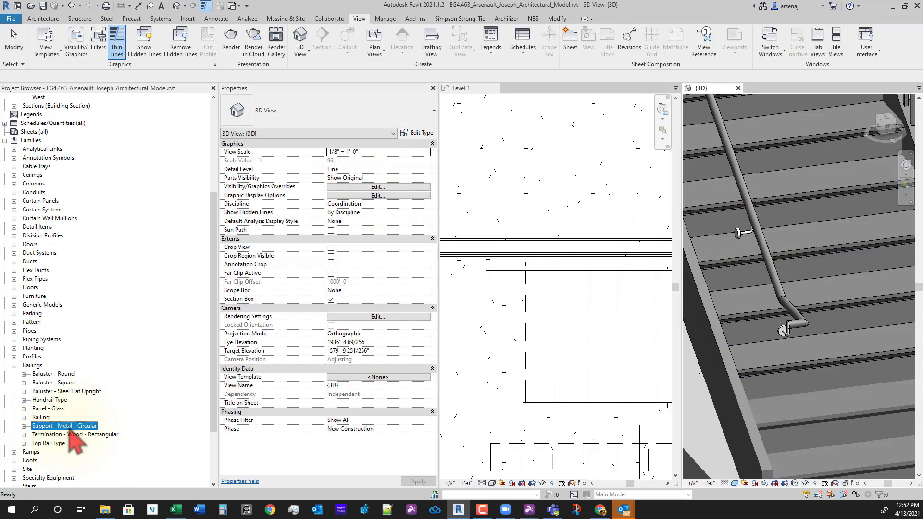
right_click(70, 427)
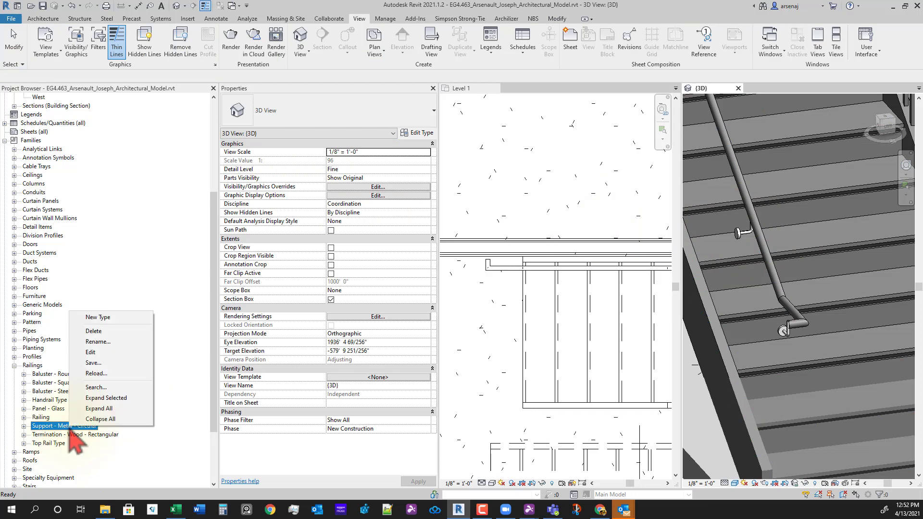
left_click(91, 353)
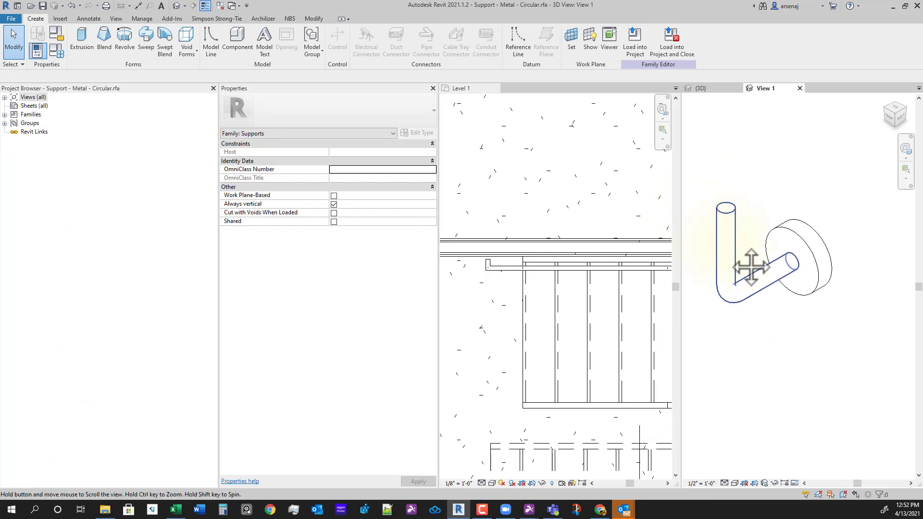
- Set both support solids to display in plan, front/back and left/right views and when cut, at medium and fine detail but not coarse
middle_click_drag(841, 362, 769, 363, "shift")
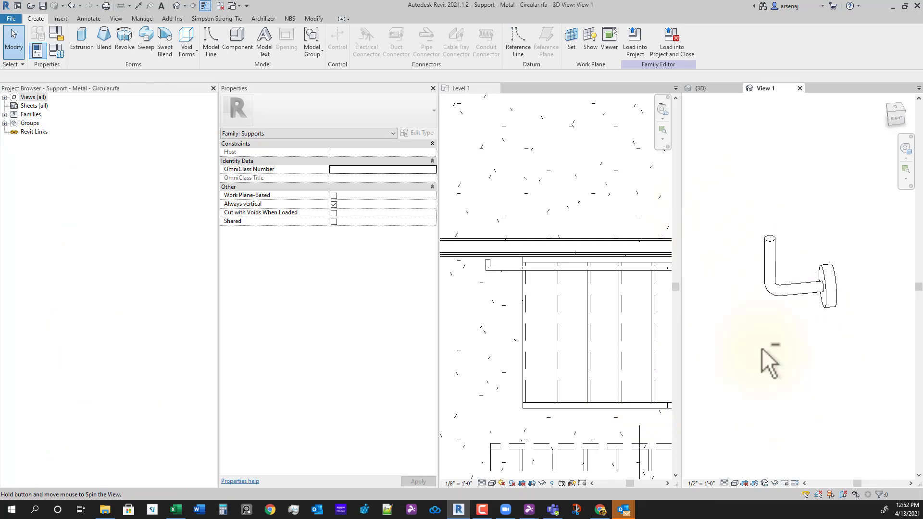
left_click_drag(731, 172, 885, 388)
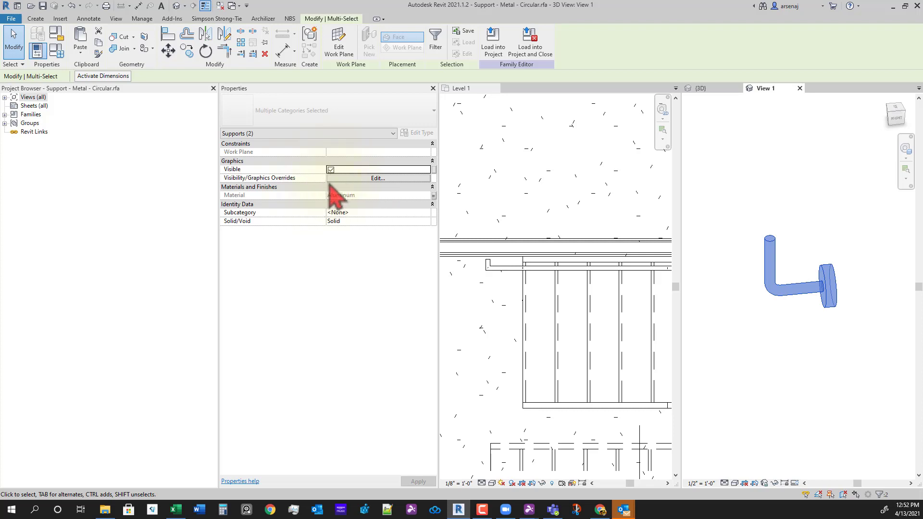
left_click(377, 179)
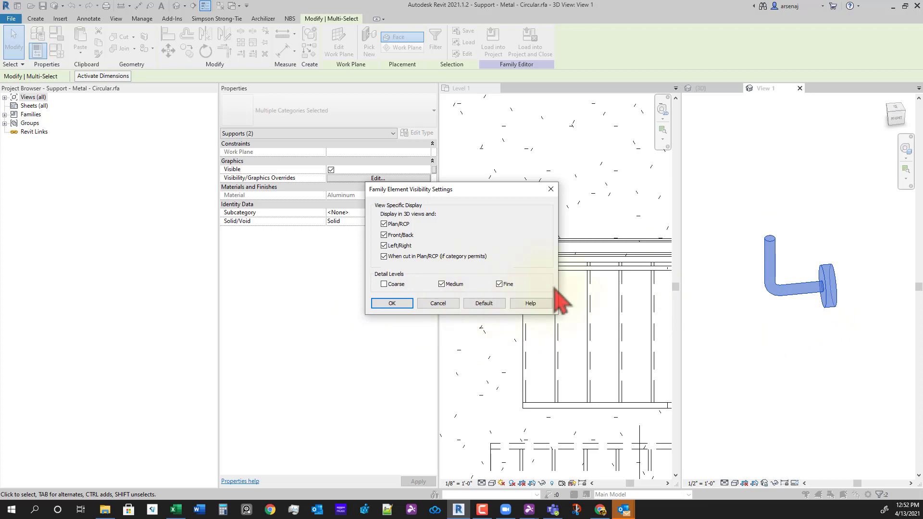
left_click(392, 304)
left_click(610, 387)
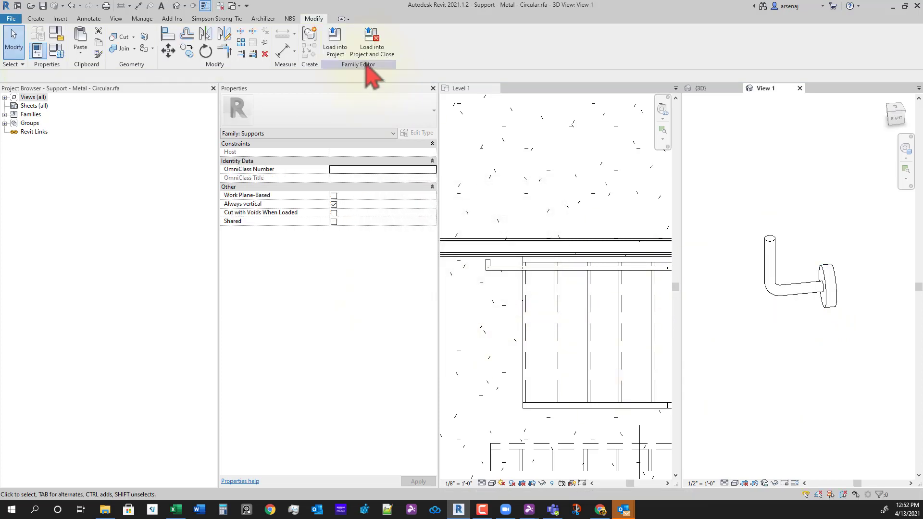
- Load the support family into the project and close it without saving the family file, then save the project
left_click(372, 46)
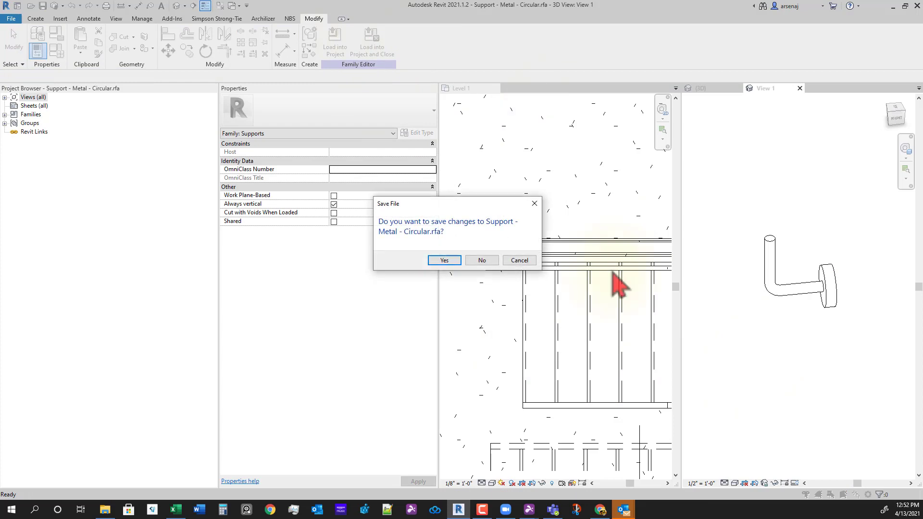
left_click(482, 260)
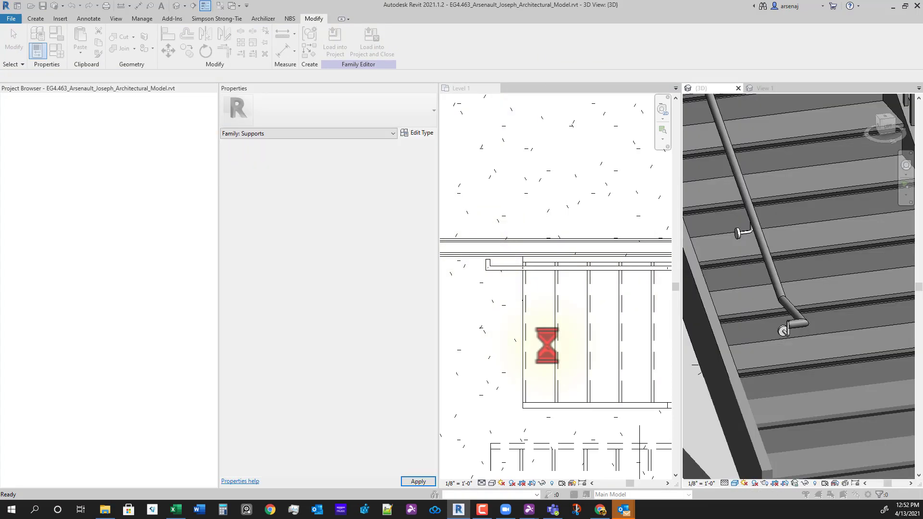
left_click(436, 235)
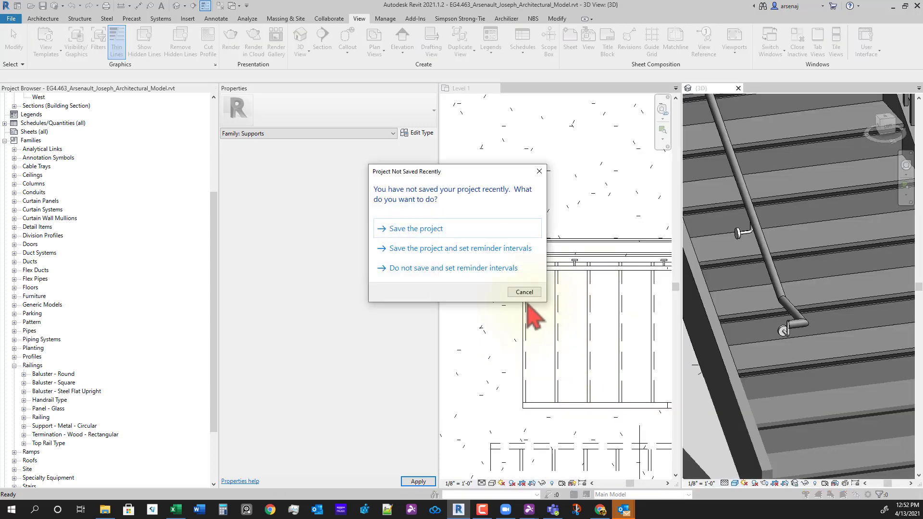
left_click(440, 229)
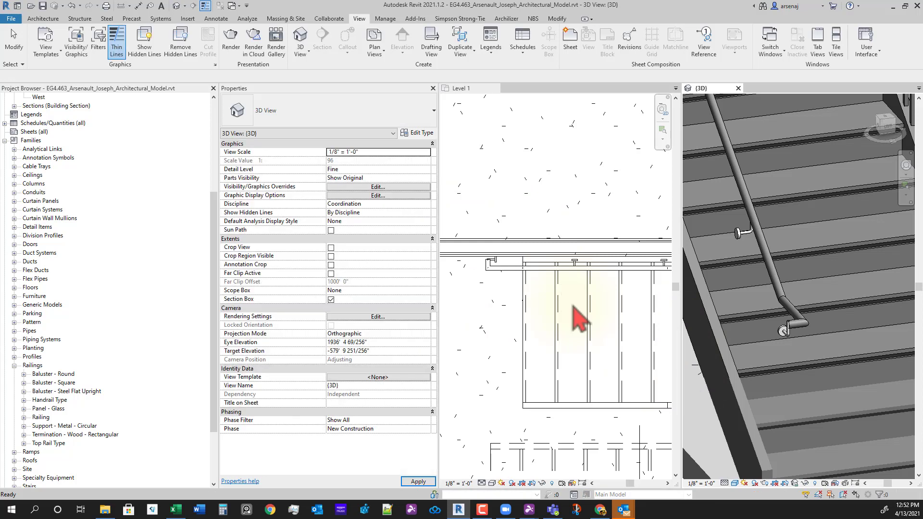
scroll(576, 268, "up", 3)
middle_click_drag(610, 336, 614, 368)
scroll(577, 294, "up", 1)
key("d")
key("a")
key("Escape")
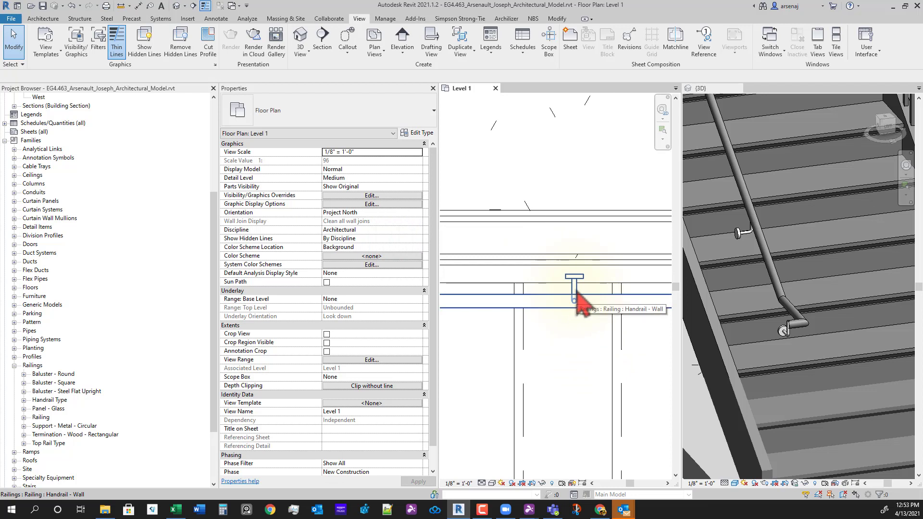
key("d")
key("i")
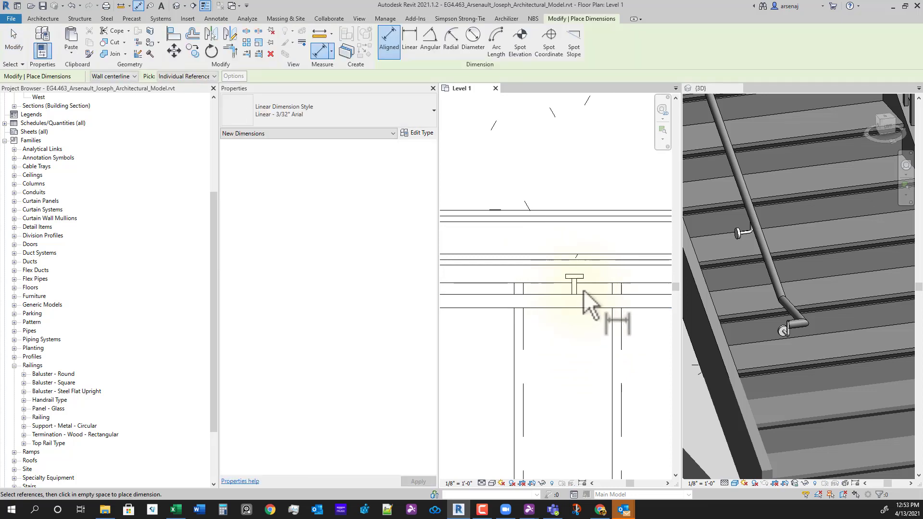
scroll(577, 276, "up", 2)
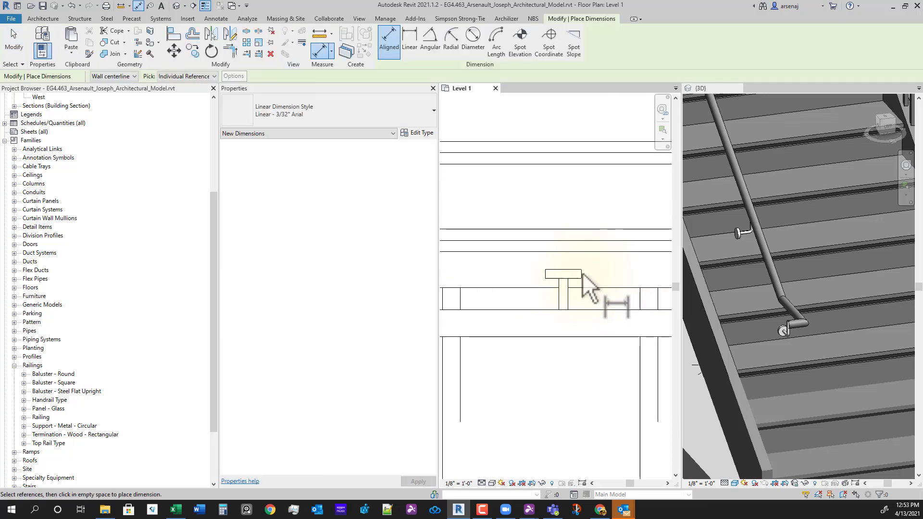
middle_click_drag(579, 275, 576, 239)
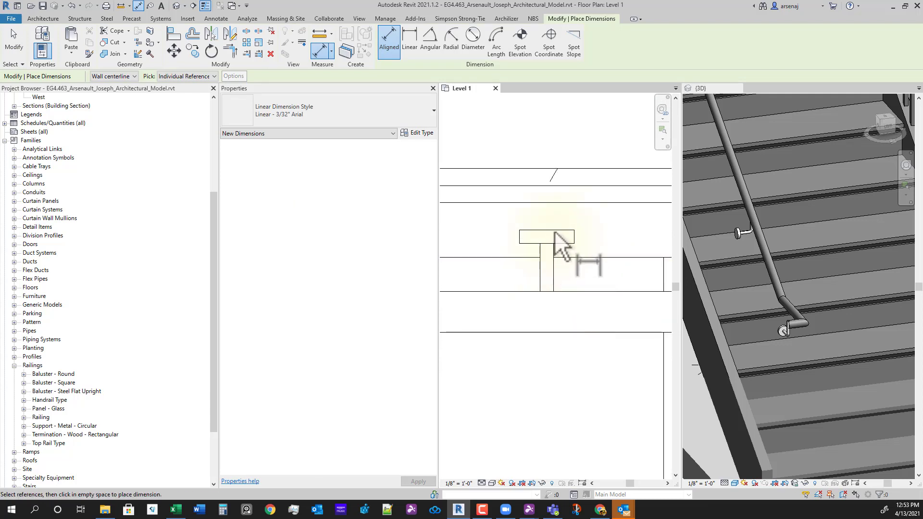
key("Escape")
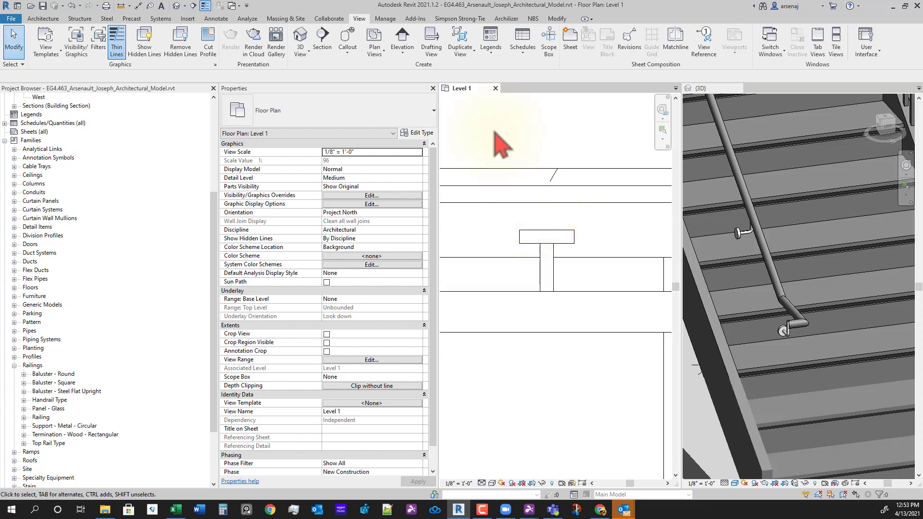
- Measure the gap between the support's mounting plate and the wall face in the Level 1 plan
left_click(558, 19)
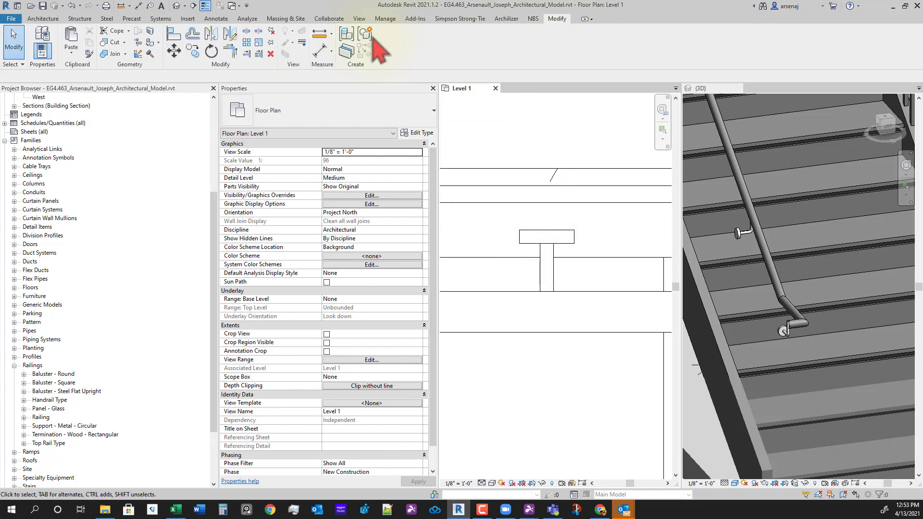
left_click(320, 36)
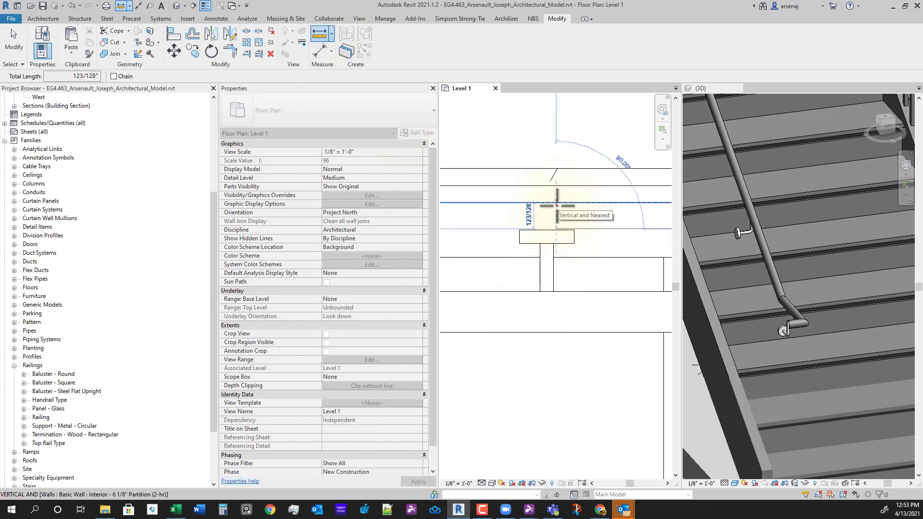
key("Escape")
key("Escape")
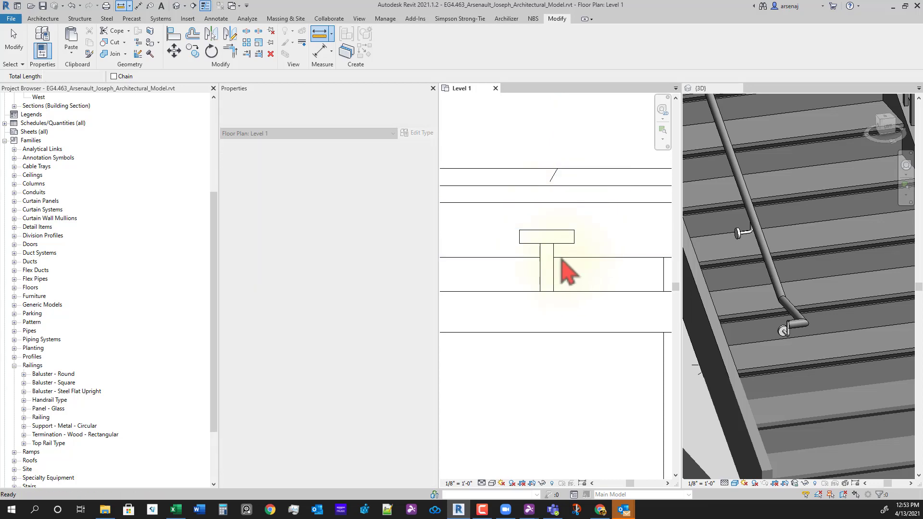
- Select the wall handrail in the Level 1 plan and set its offset from path to 0' 0"
scroll(562, 267, "down", 3)
scroll(583, 301, "down", 1)
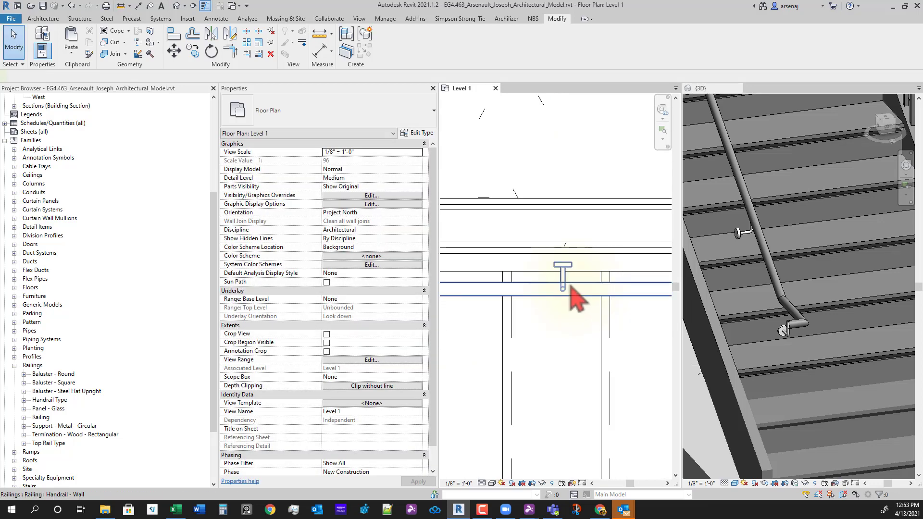
left_click(572, 287)
scroll(602, 323, "down", 2)
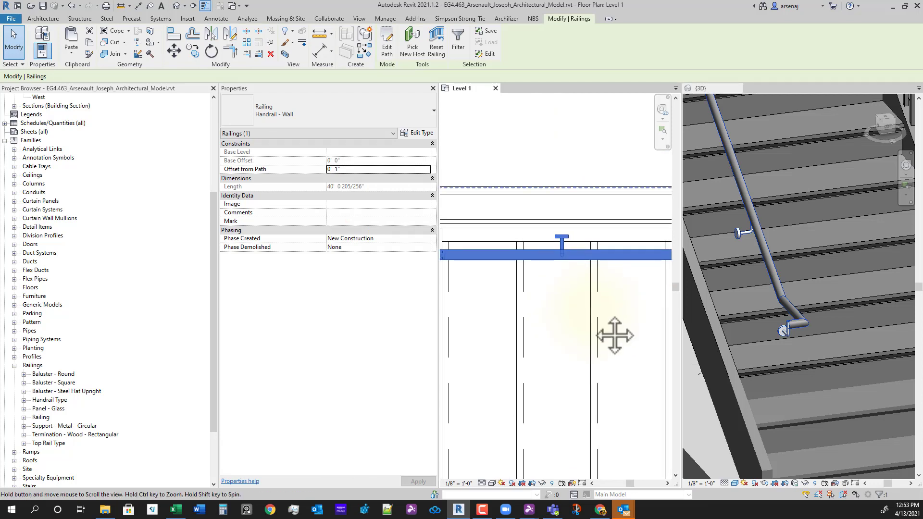
scroll(604, 350, "down", 2)
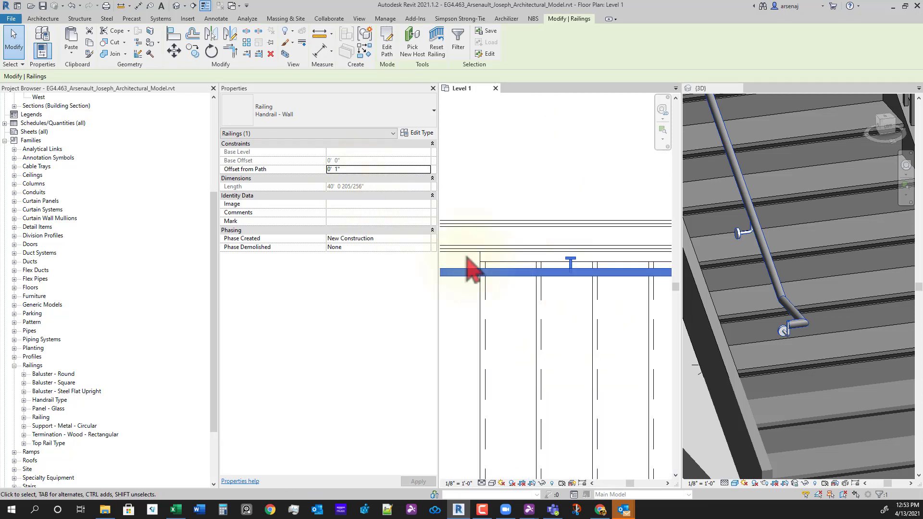
left_click(363, 168)
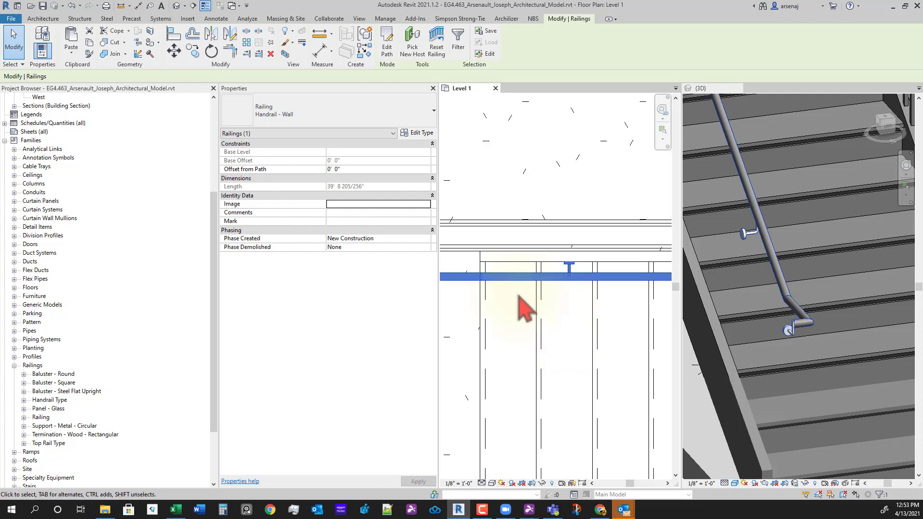
- Set the wall handrail's offset from path to -0' 1" and check its distance from the wall in plan
left_click(351, 169)
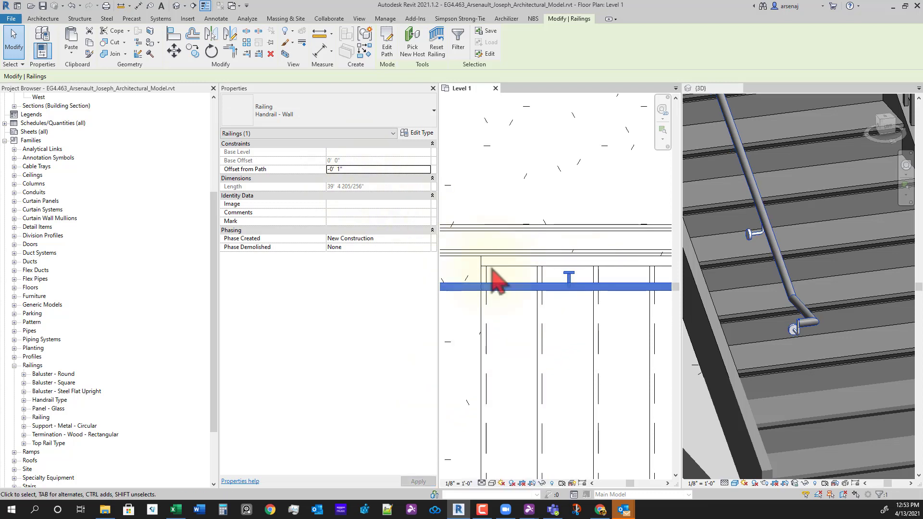
middle_click_drag(587, 288, 574, 323)
scroll(553, 330, "down", 4)
scroll(553, 329, "up", 2)
- Set the handrail's offset from path to 0' 2" and check the supports against the wall in plan
left_click(357, 171)
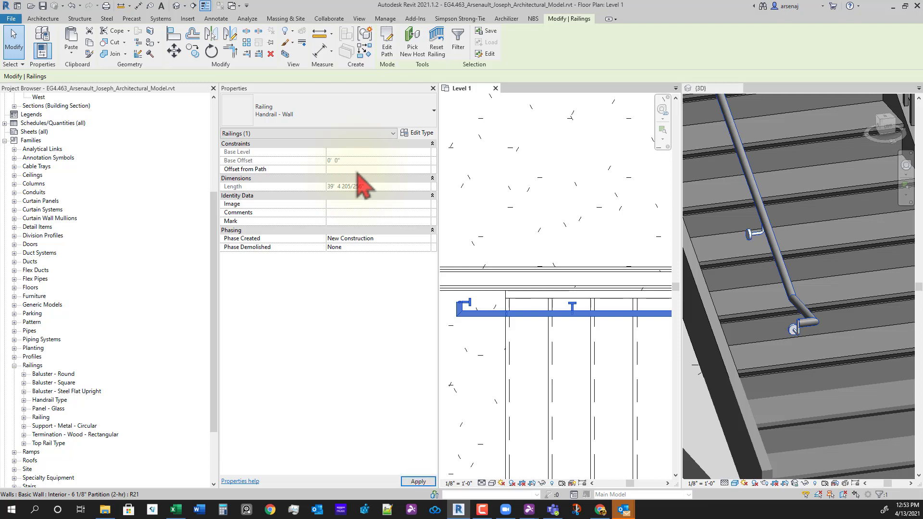
type("0 2")
key("Return")
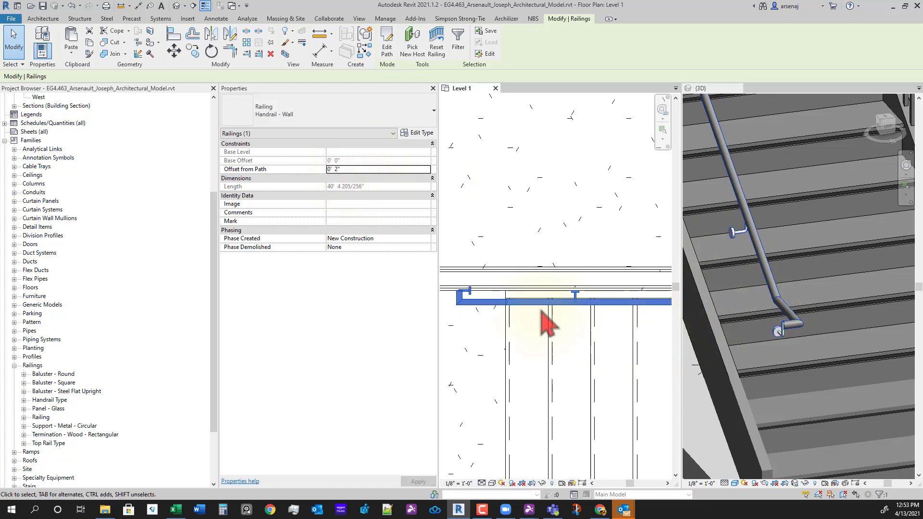
scroll(596, 330, "up", 1)
scroll(594, 305, "up", 2)
scroll(571, 350, "down", 2)
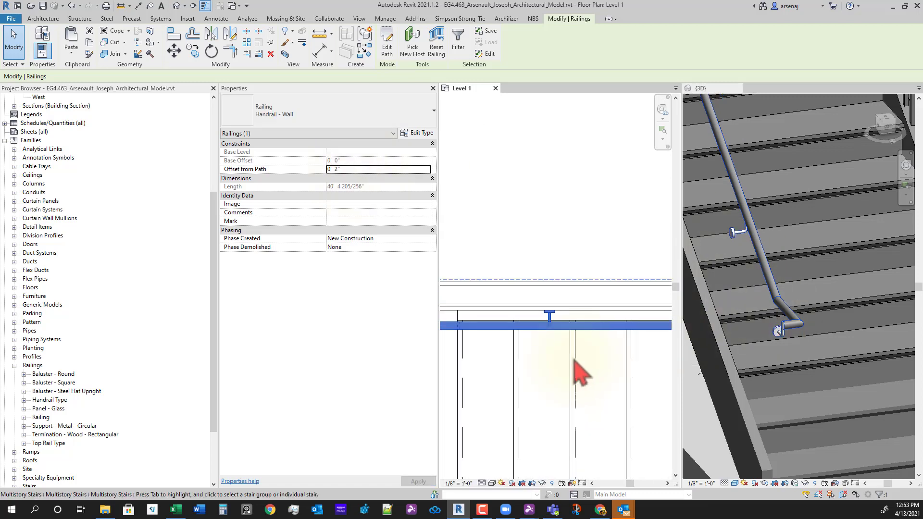
middle_click_drag(574, 358, 587, 338)
scroll(585, 339, "down", 1)
scroll(585, 340, "up", 1)
key("Escape")
- Try an offset from path of -0' 1" on the wall handrail and reselect the railing
left_click(578, 311)
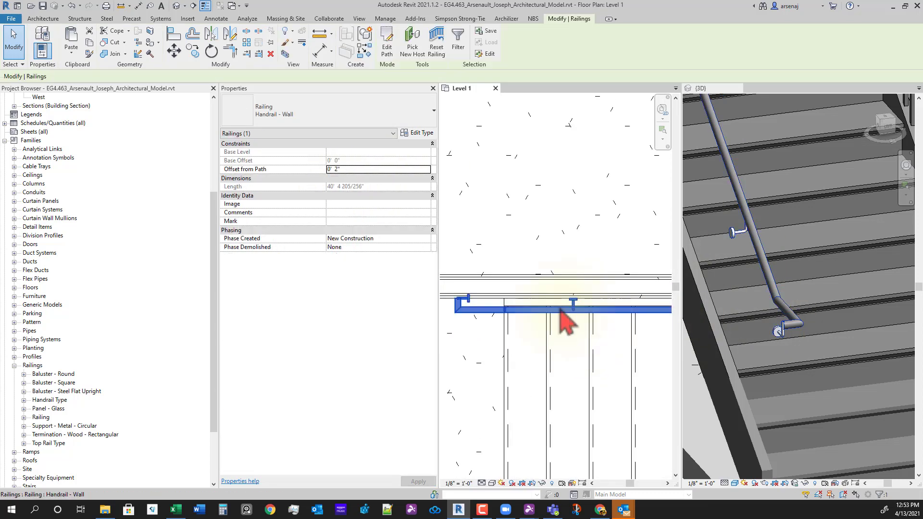
left_click(363, 169)
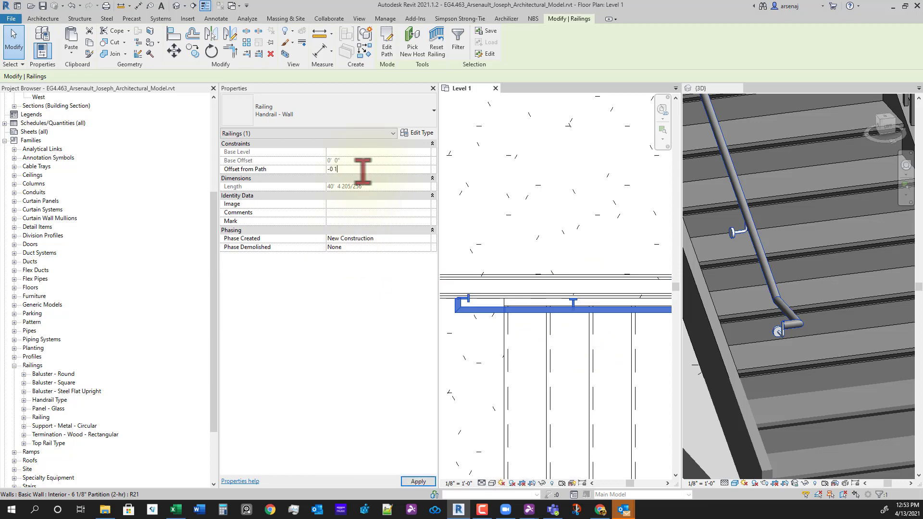
type("-0 1")
left_click(592, 346)
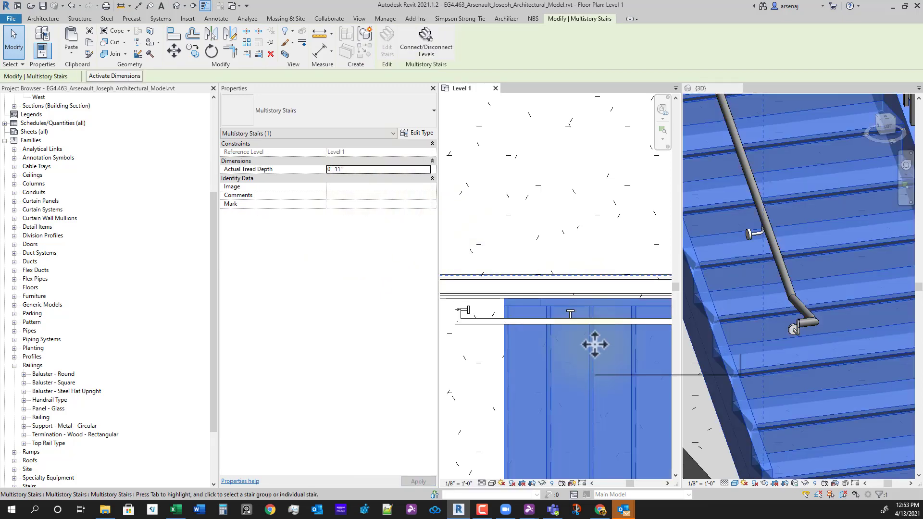
key("Escape")
left_click(601, 322)
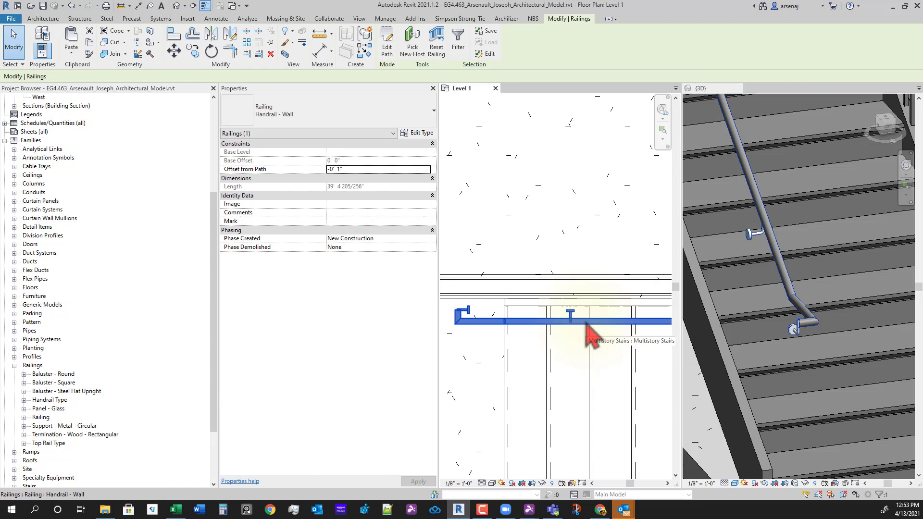
- Set the selected handrail's offset from path to 0' 1" and check its supports in plan
left_click(362, 169)
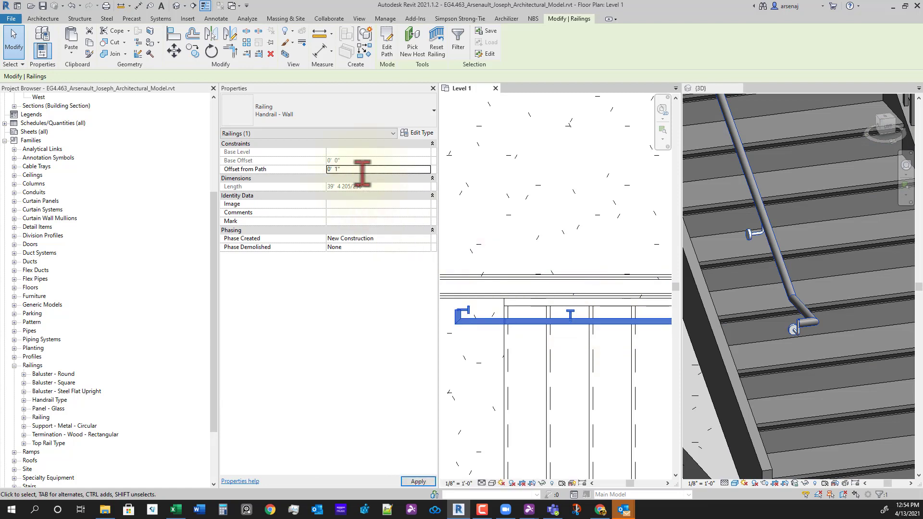
scroll(568, 319, "up", 2)
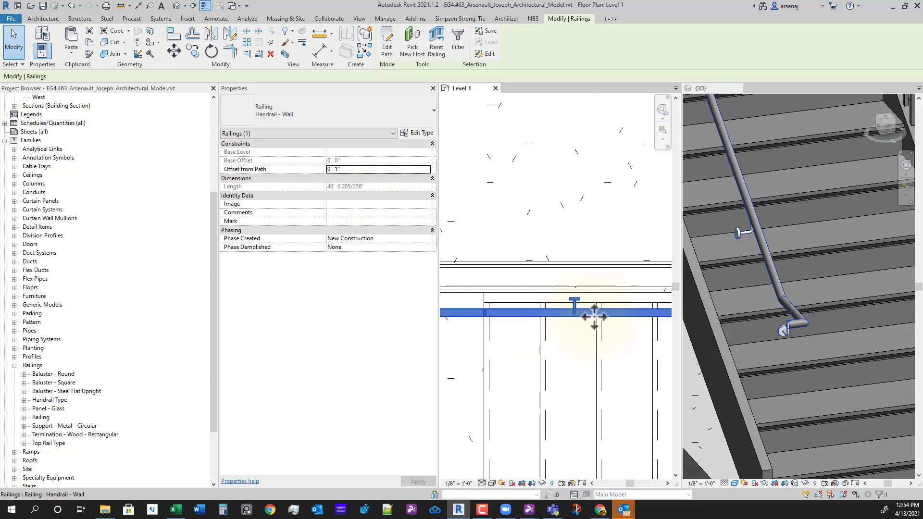
scroll(596, 320, "down", 1)
middle_click_drag(620, 341, 627, 341)
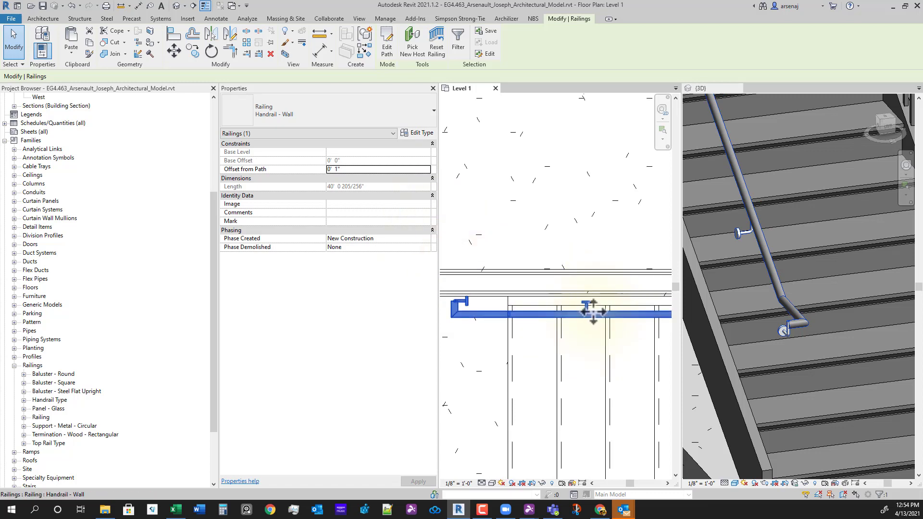
- Set the offset from path of the wall handrail to 0' 2" and inspect a support's mounting plate at the wall
left_click(356, 169)
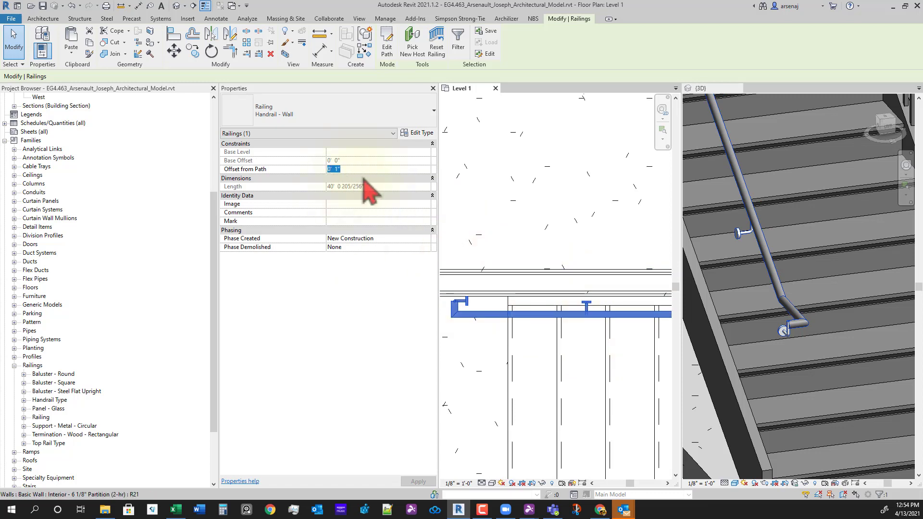
key("Return")
scroll(541, 329, "up", 3)
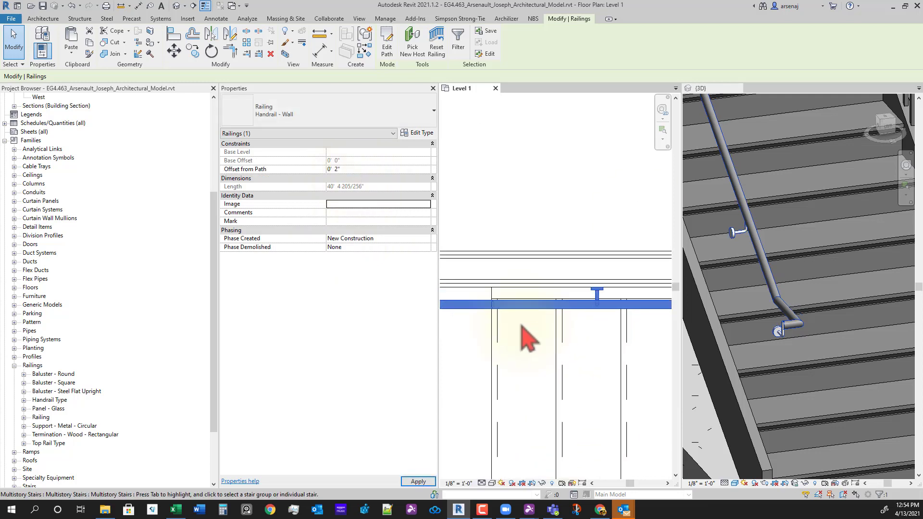
middle_click_drag(636, 320, 534, 345)
scroll(534, 301, "up", 5)
scroll(535, 303, "down", 5)
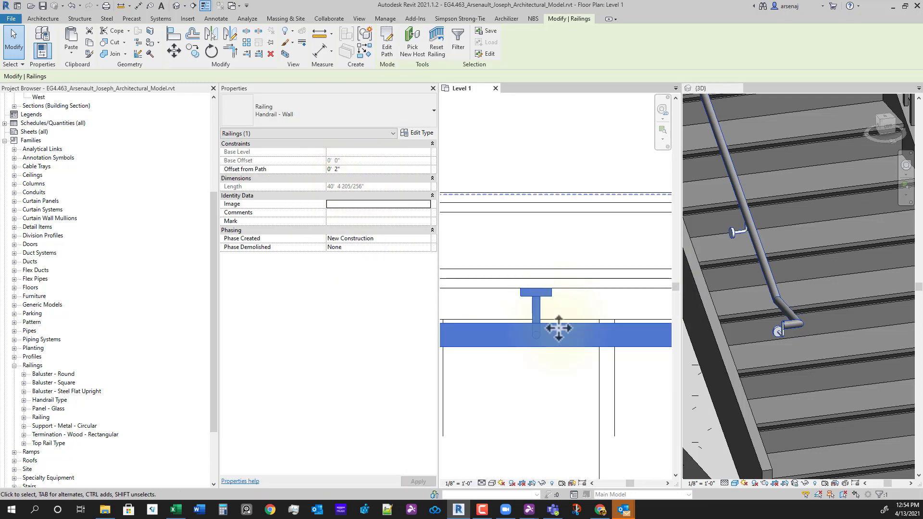
- Examine the handrail and its supports along the walls of both stair flights in the Level 1 plan
scroll(584, 332, "down", 4)
scroll(553, 399, "down", 3)
middle_click_drag(606, 430, 543, 419)
middle_click_drag(660, 416, 538, 328)
scroll(559, 345, "up", 3)
scroll(538, 328, "up", 3)
scroll(564, 408, "down", 5)
middle_click_drag(566, 418, 594, 257)
scroll(592, 269, "down", 1)
middle_click_drag(485, 386, 534, 373)
scroll(521, 375, "up", 4)
scroll(533, 377, "up", 3)
scroll(532, 374, "down", 3)
middle_click_drag(469, 407, 572, 385)
scroll(529, 402, "down", 1)
scroll(611, 395, "down", 4)
scroll(571, 387, "down", 1)
middle_click_drag(570, 386, 563, 385)
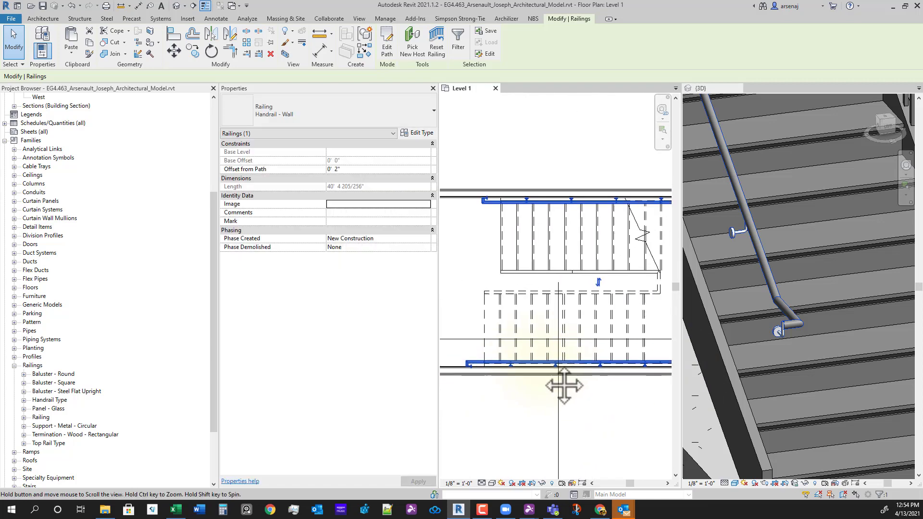
- Try the Handrail - Pipe type on the inner stair railing between the two flights
scroll(637, 399, "down", 3)
middle_click_drag(638, 399, 613, 389)
key("Escape")
scroll(798, 355, "down", 3)
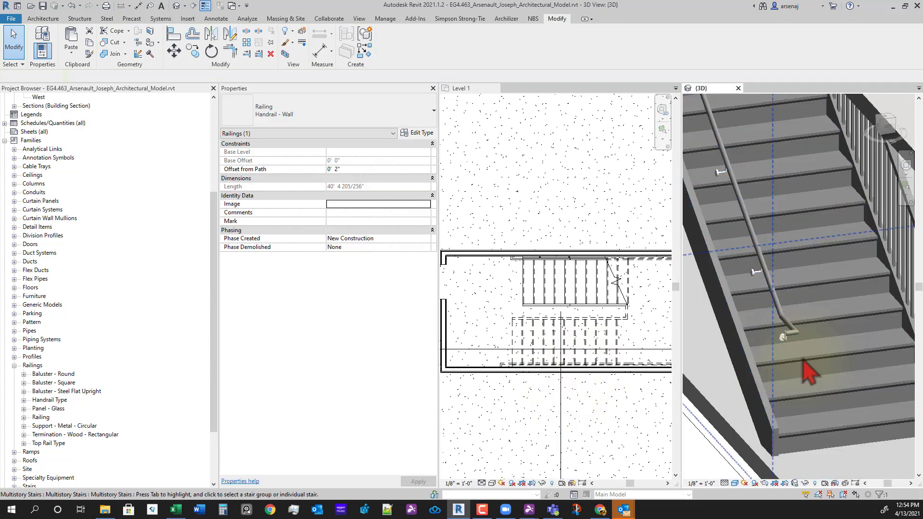
middle_click_drag(876, 347, 830, 364)
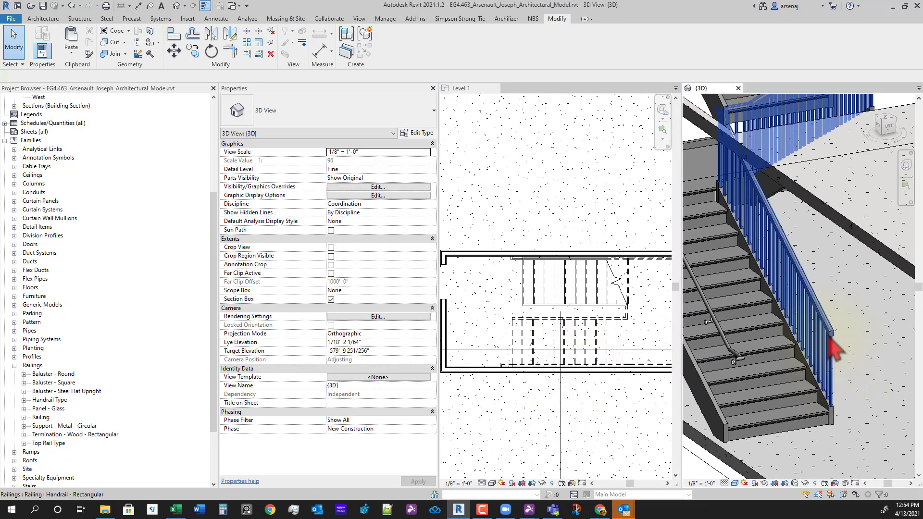
left_click(831, 347)
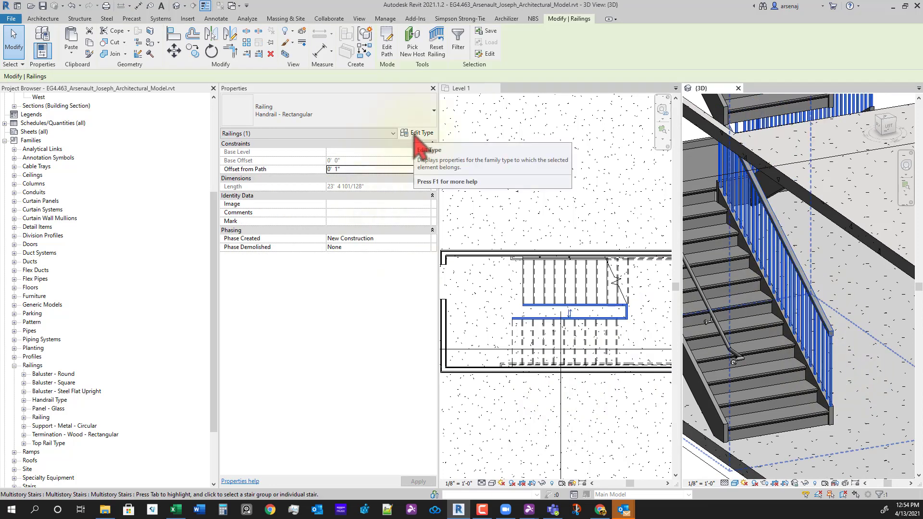
left_click(408, 117)
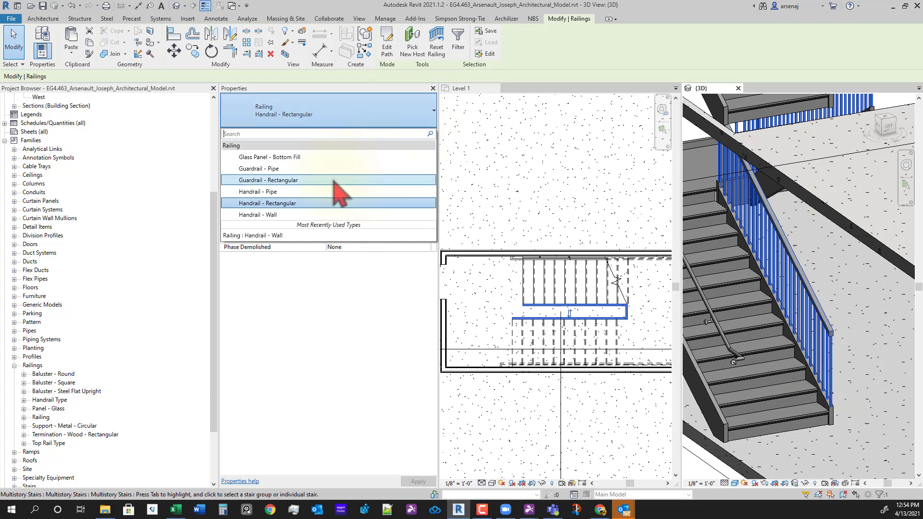
left_click(290, 193)
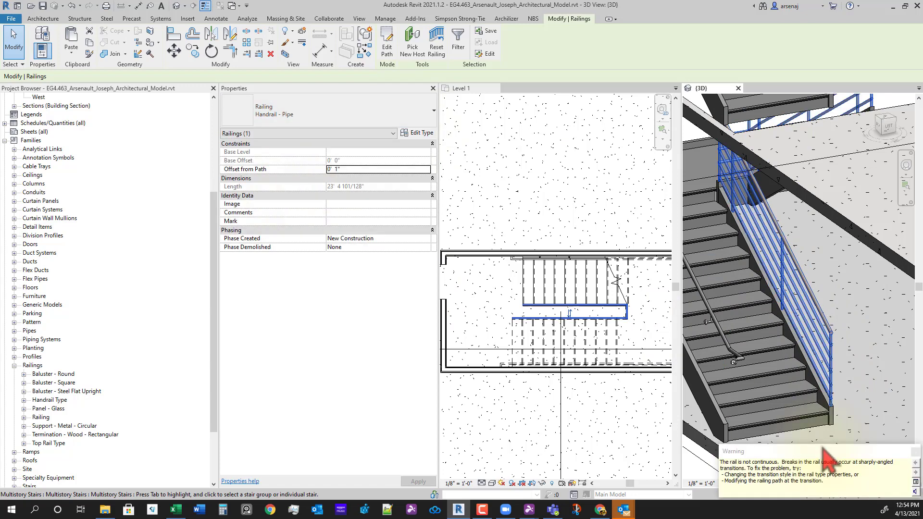
middle_click_drag(846, 430, 726, 392, "shift")
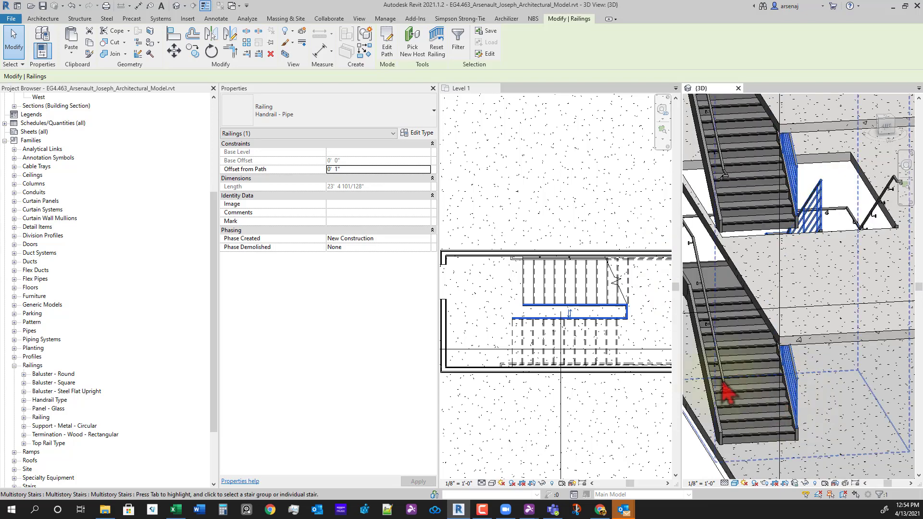
- Change the selected inner stair railing to the Guardrail - Pipe type and view its handrail along the flight
left_click(418, 134)
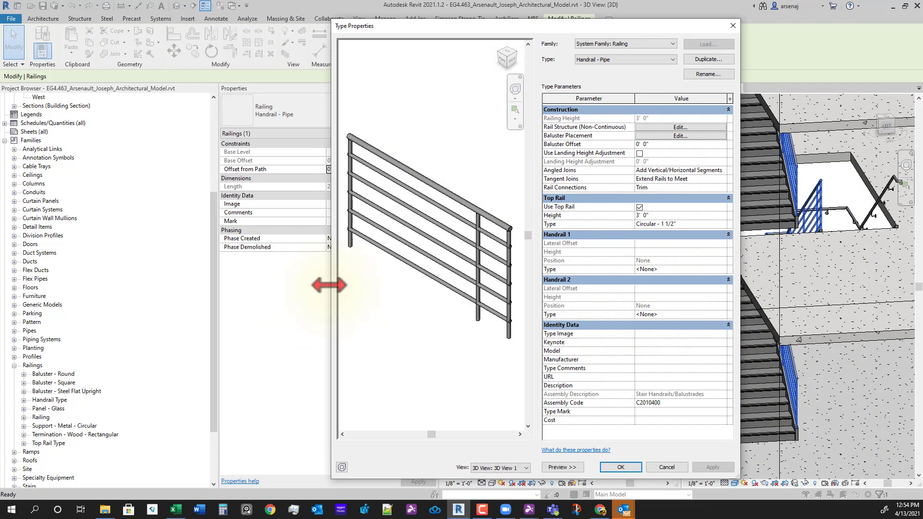
left_click_drag(329, 285, 158, 283)
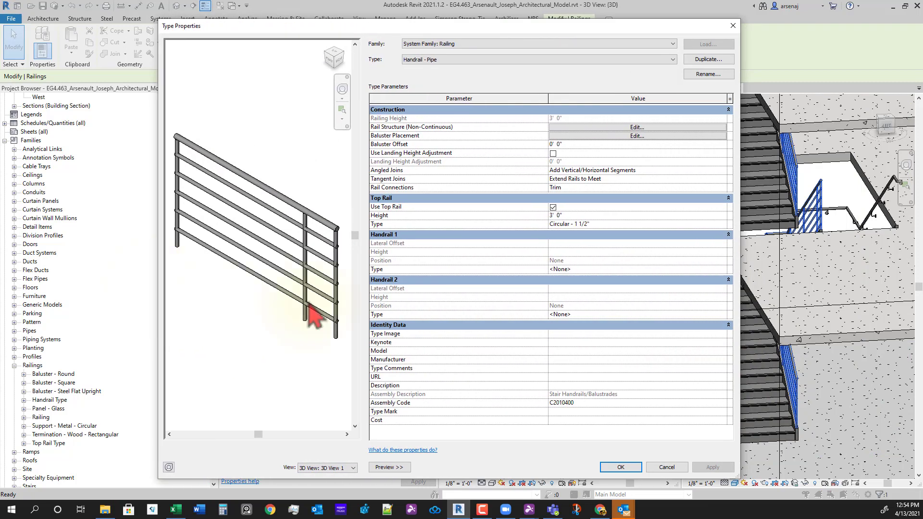
left_click(434, 60)
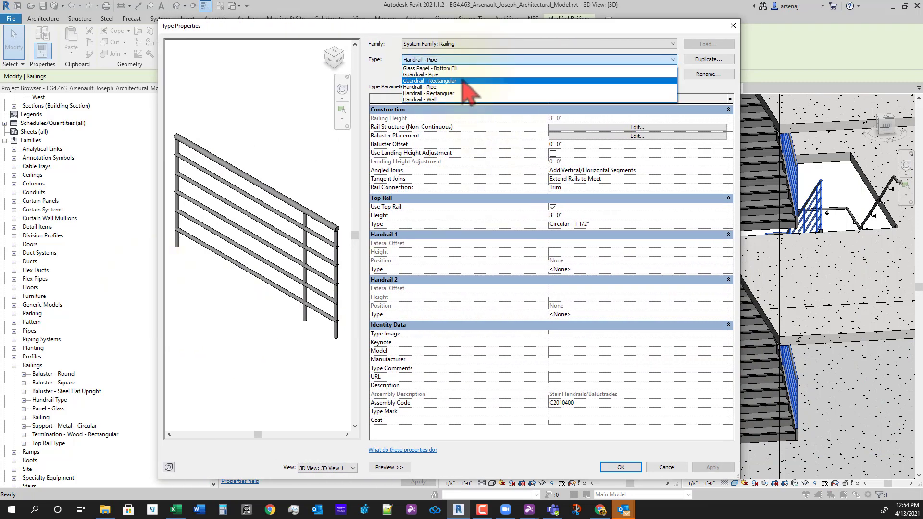
left_click(464, 74)
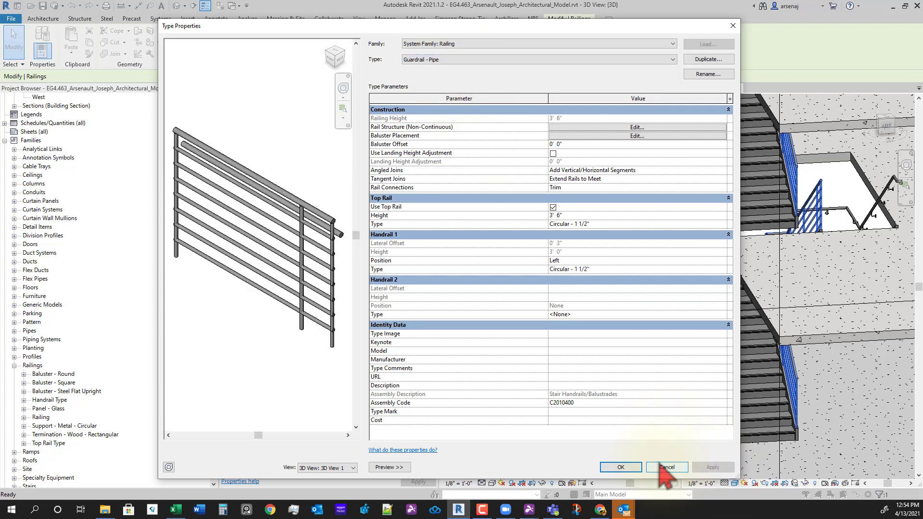
left_click(577, 216)
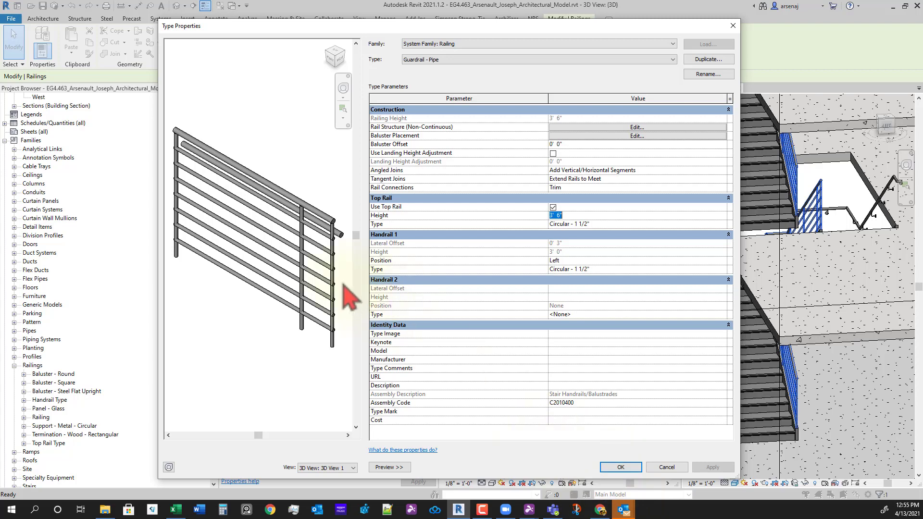
scroll(318, 252, "up", 3)
scroll(319, 260, "down", 2)
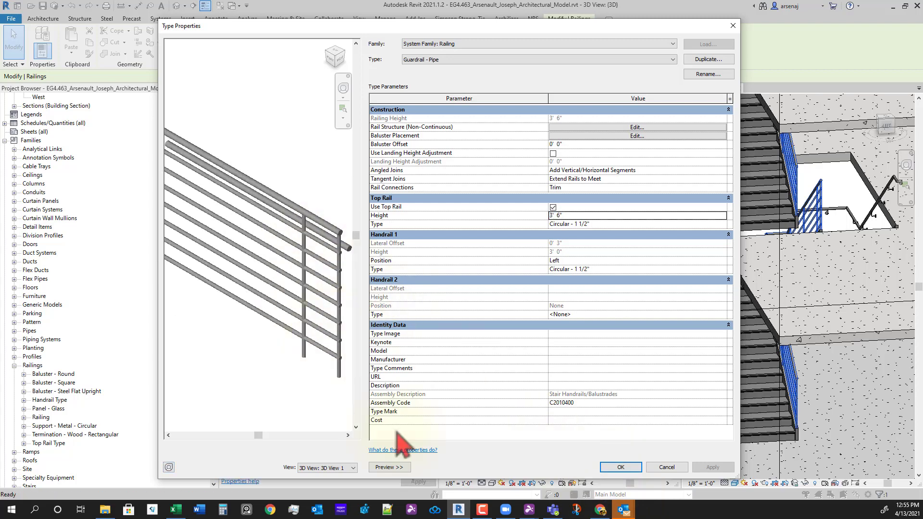
left_click(607, 471)
middle_click_drag(843, 414, 856, 375, "shift")
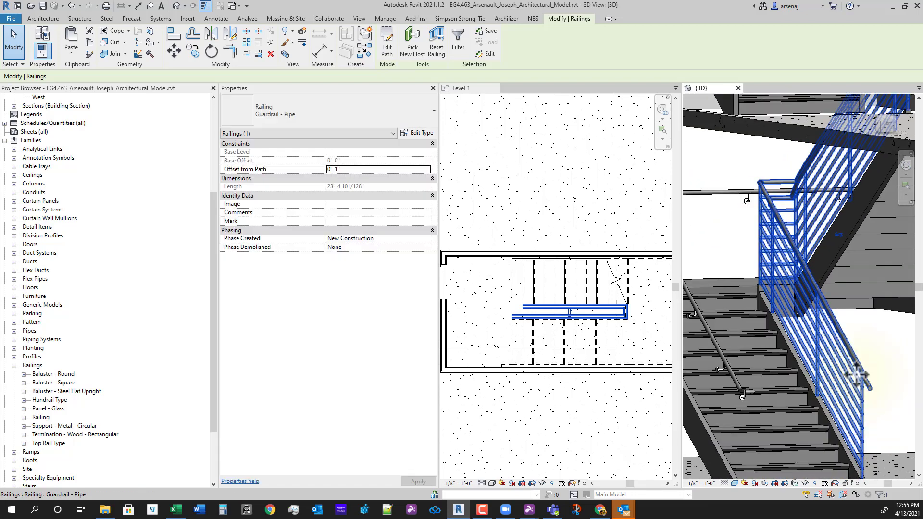
- Set the Handrail 1 position of the Guardrail - Pipe type to Right and apply it
left_click(419, 135)
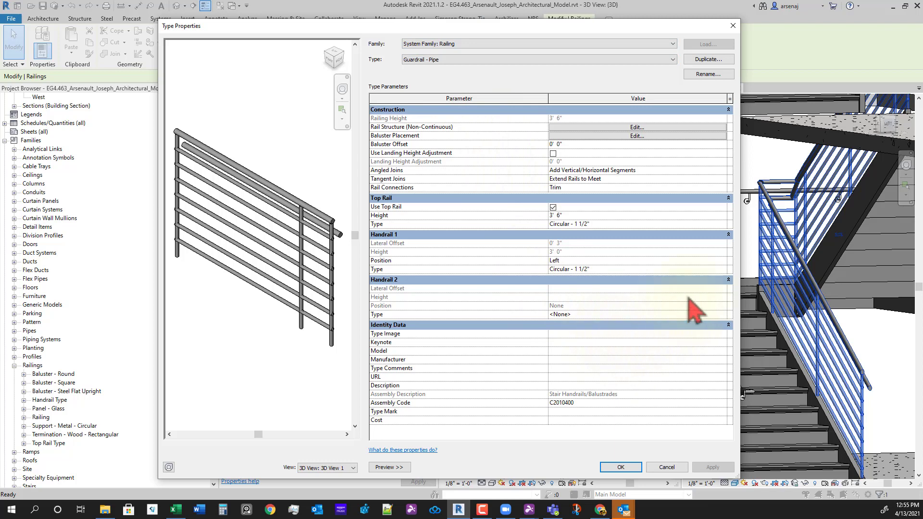
left_click(722, 262)
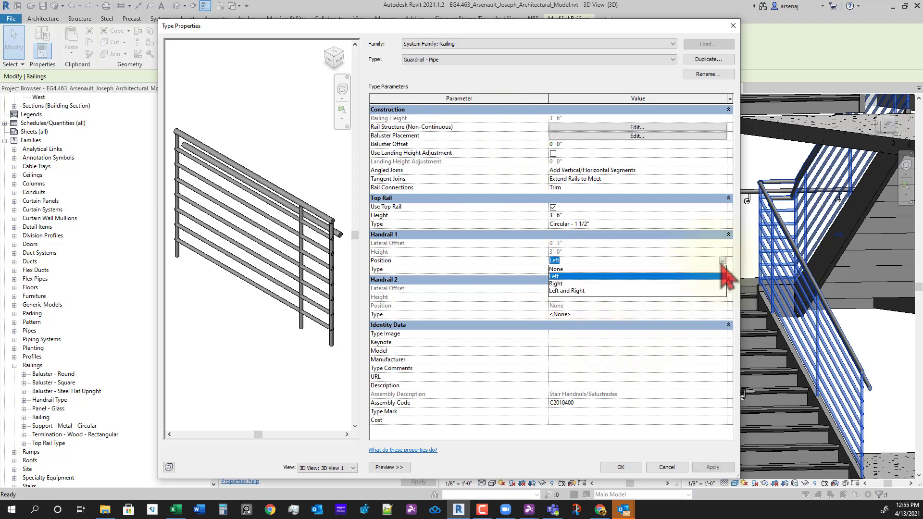
left_click(558, 284)
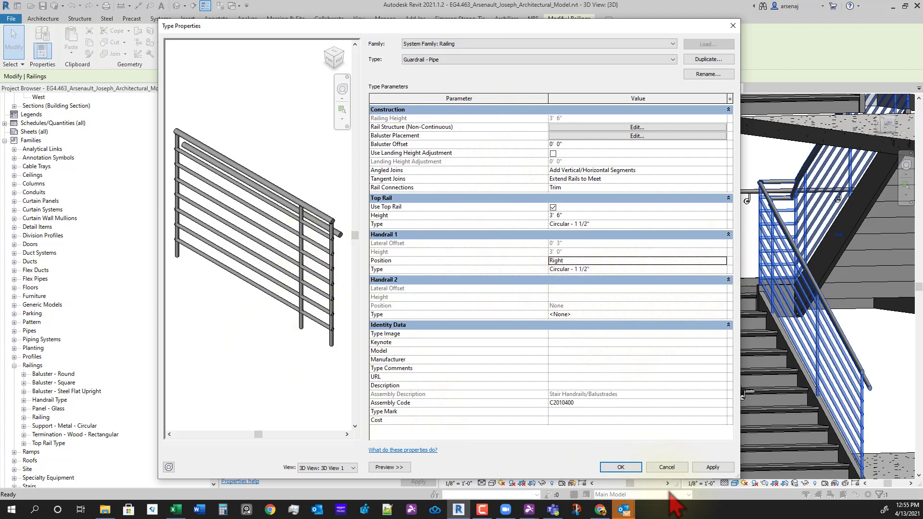
left_click(714, 468)
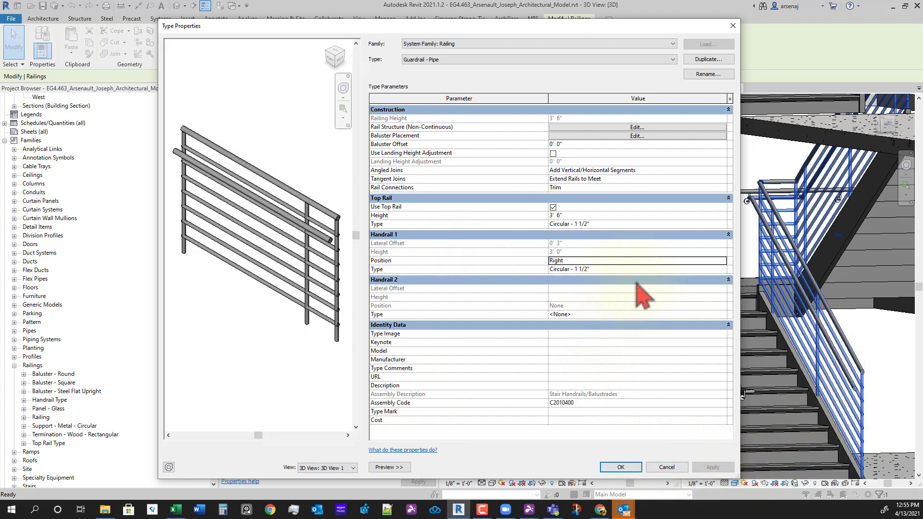
- Set the beginning and end extension lengths of the guardrail's Circular - 1 1/2" handrail type to 1' 0"
left_click(723, 269)
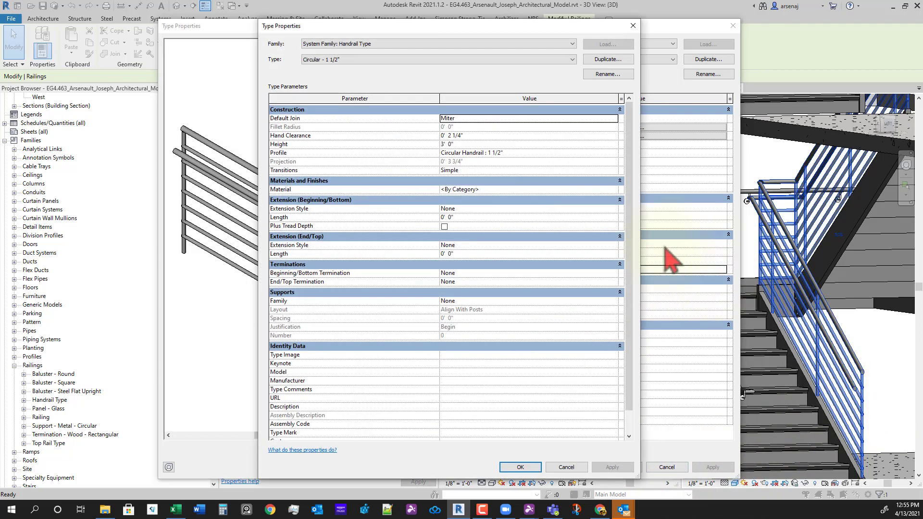
left_click(336, 60)
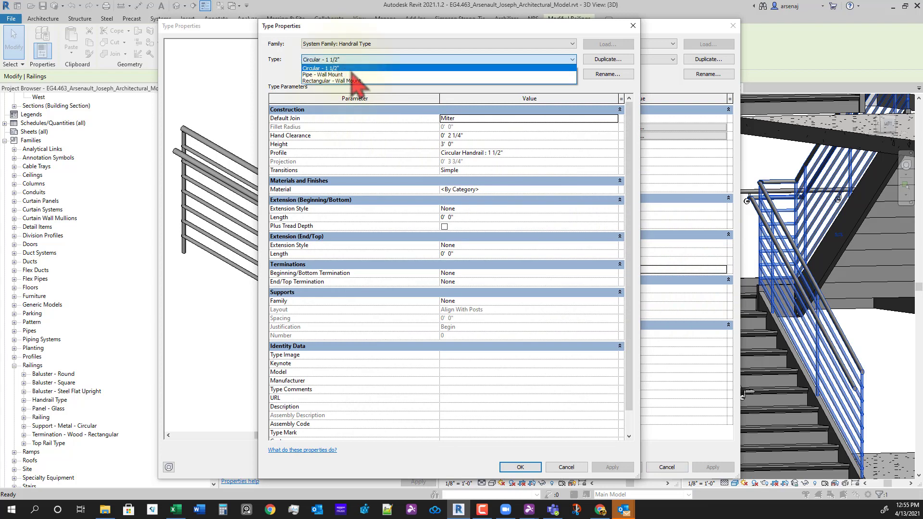
left_click(369, 69)
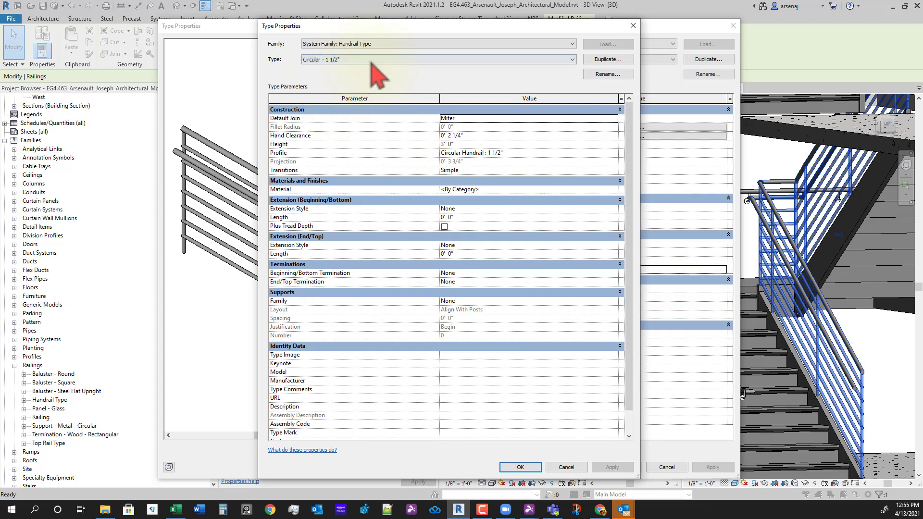
left_click(371, 60)
left_click(384, 70)
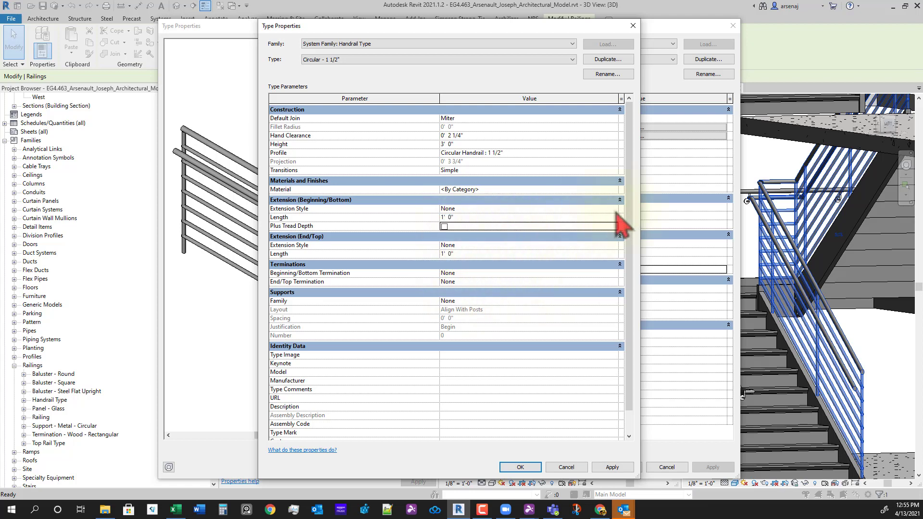
- Set the extension style to Post at both the beginning and the end of the Circular - 1 1/2" handrail type
left_click(589, 210)
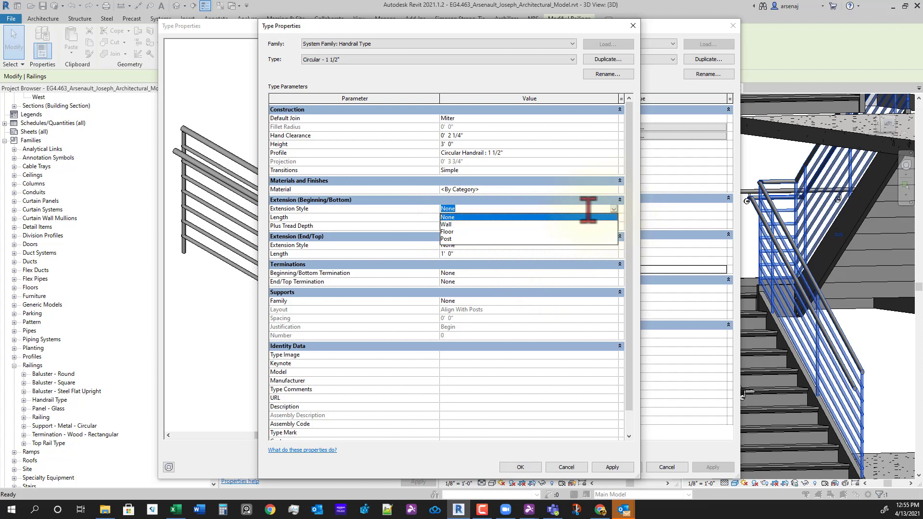
left_click(454, 239)
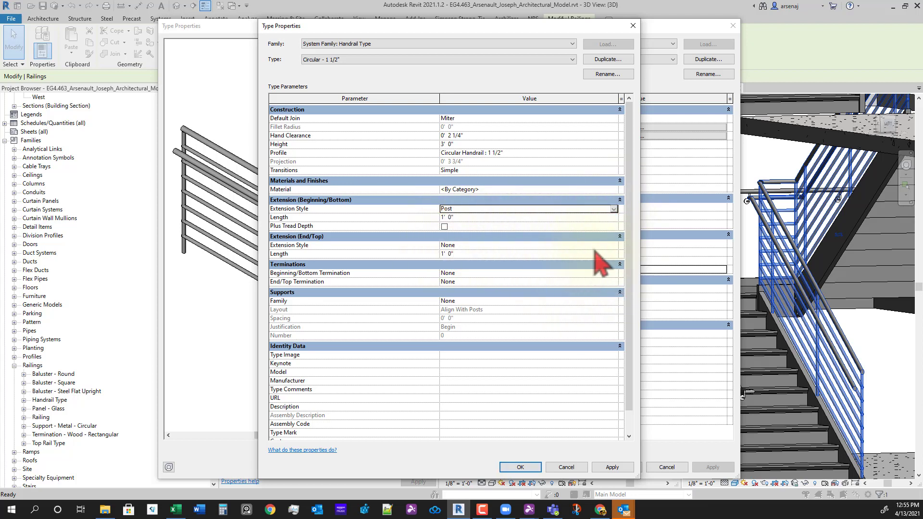
left_click(615, 246)
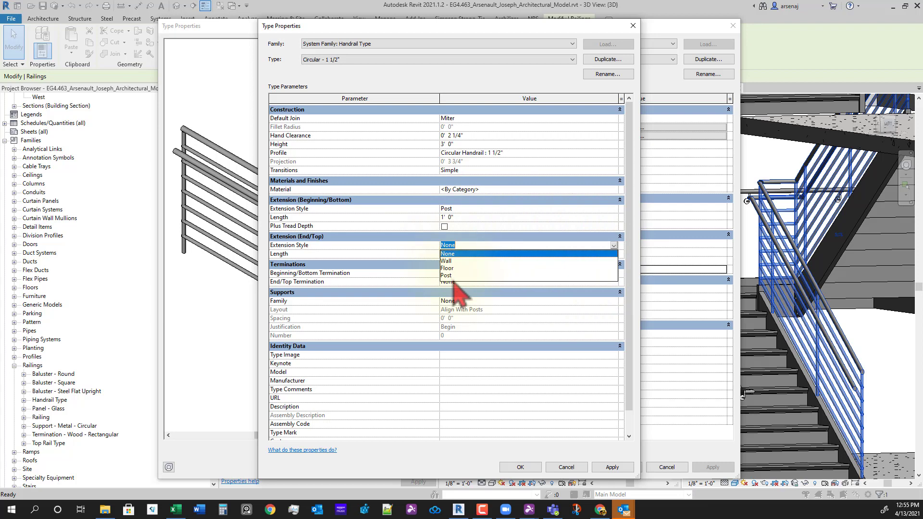
left_click(455, 276)
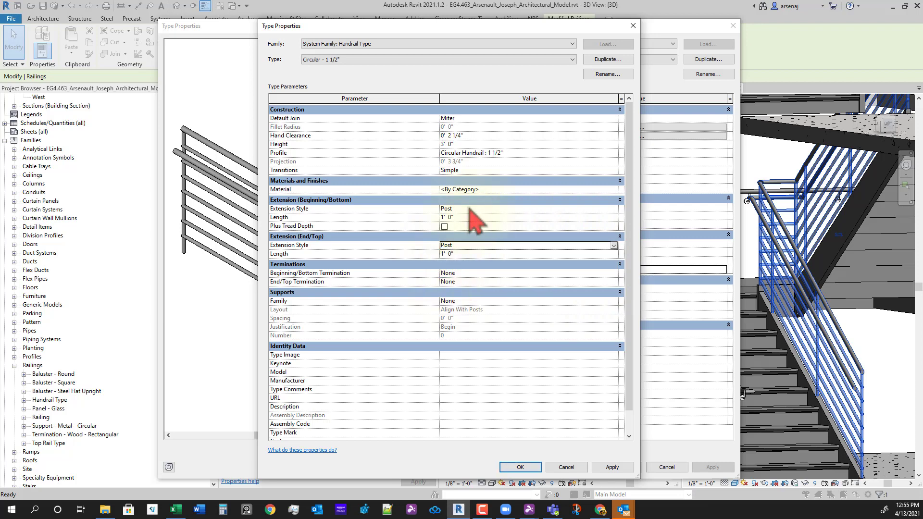
- Set the Circular - 1 1/2" handrail's transitions to Gooseneck and accept the handrail and railing type changes
left_click(614, 170)
left_click(460, 186)
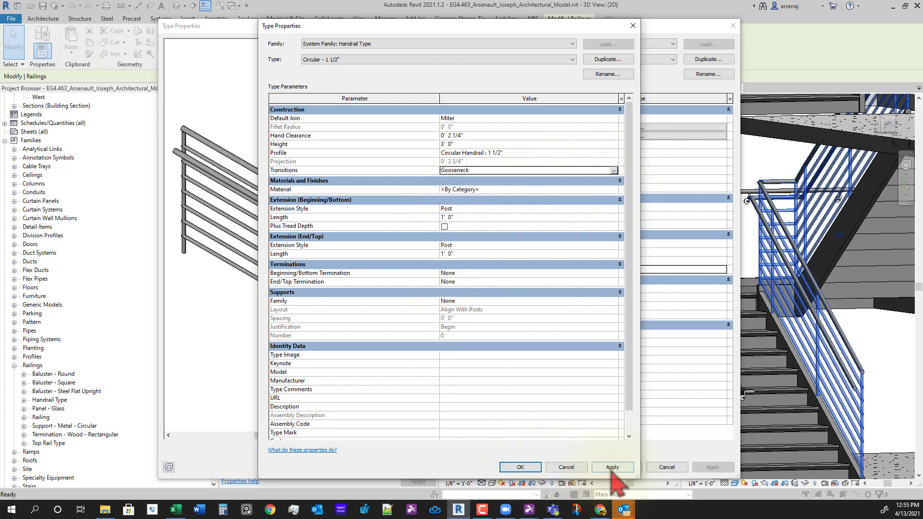
left_click(520, 467)
left_click(612, 470)
- Examine the guardrail's post-style handrail extension at the foot of the stair in the 3D view
middle_click_drag(796, 418, 824, 360, "shift")
scroll(639, 348, "down", 1)
scroll(789, 374, "down", 1)
middle_click_drag(824, 361, 828, 323)
scroll(828, 324, "up", 1)
left_click(842, 370)
middle_click_drag(841, 370, 834, 387, "shift")
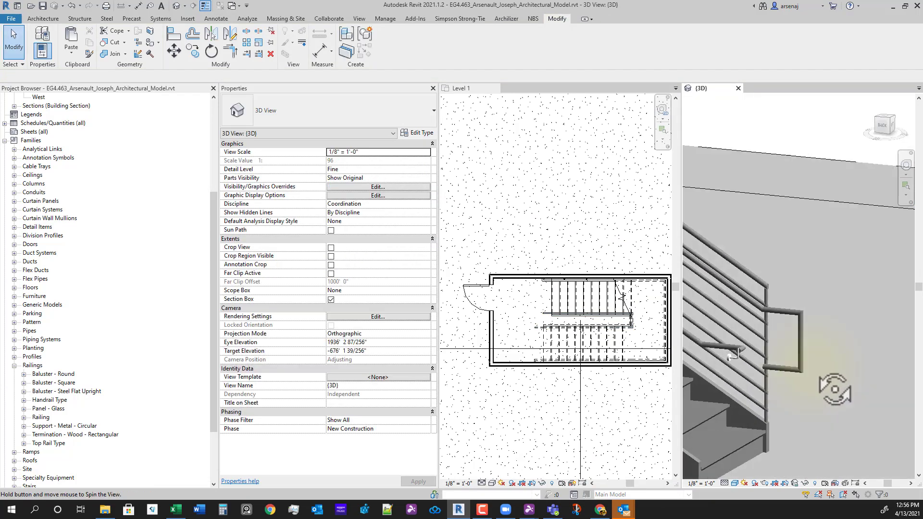
scroll(767, 394, "up", 2)
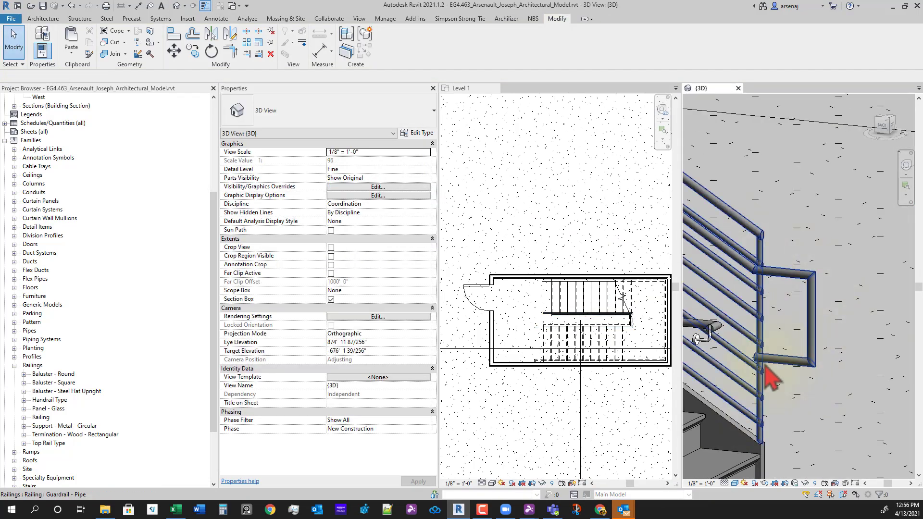
- Examine the guardrail's handrail extensions at the upper stair levels and compare them with the floor edge and wall handrail
middle_click_drag(771, 377, 800, 459, "shift")
scroll(749, 355, "down", 2)
scroll(803, 223, "up", 2)
scroll(803, 223, "down", 2)
middle_click_drag(808, 235, 829, 327)
scroll(830, 326, "down", 1)
middle_click_drag(828, 331, 838, 412)
middle_click_drag(797, 231, 808, 357)
scroll(827, 219, "up", 2)
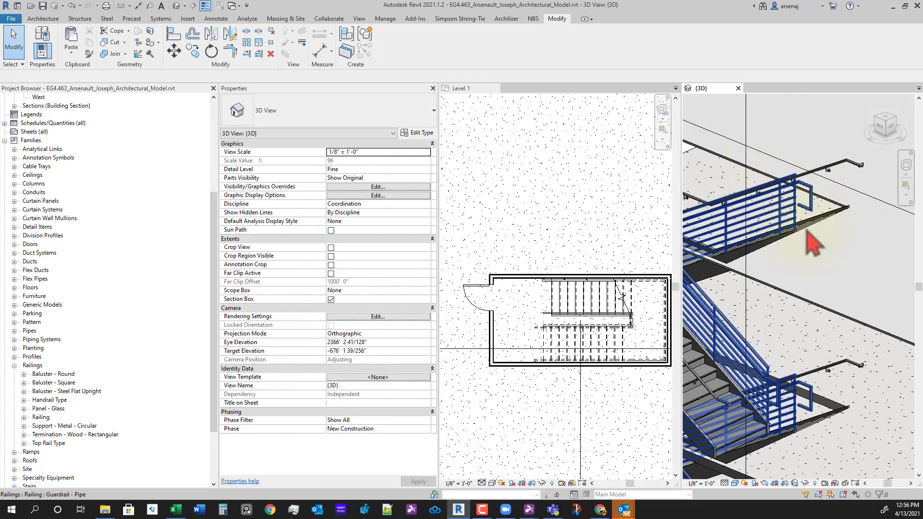
mouse_move(806, 234)
middle_mouse_down()
mouse_move(803, 292)
mouse_move(874, 289)
mouse_move(813, 234)
middle_mouse_up()
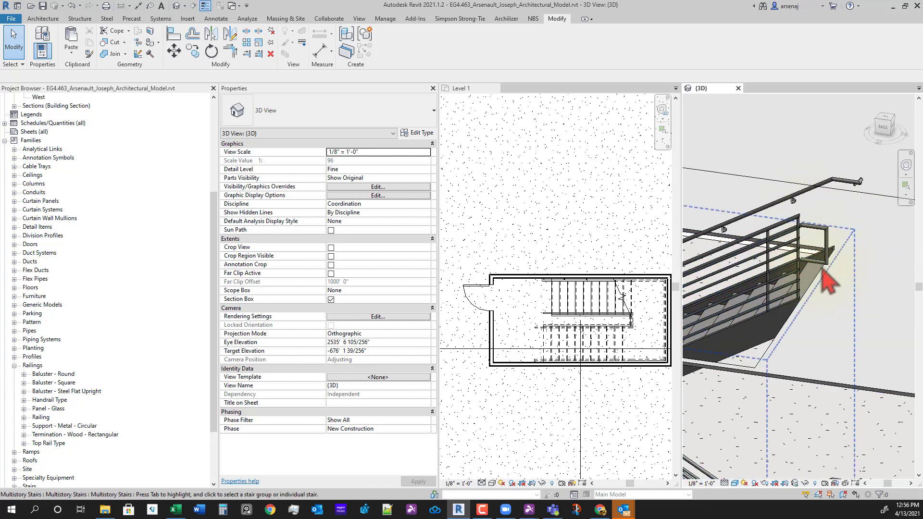
middle_click_drag(825, 264, 829, 296)
scroll(832, 278, "down", 1)
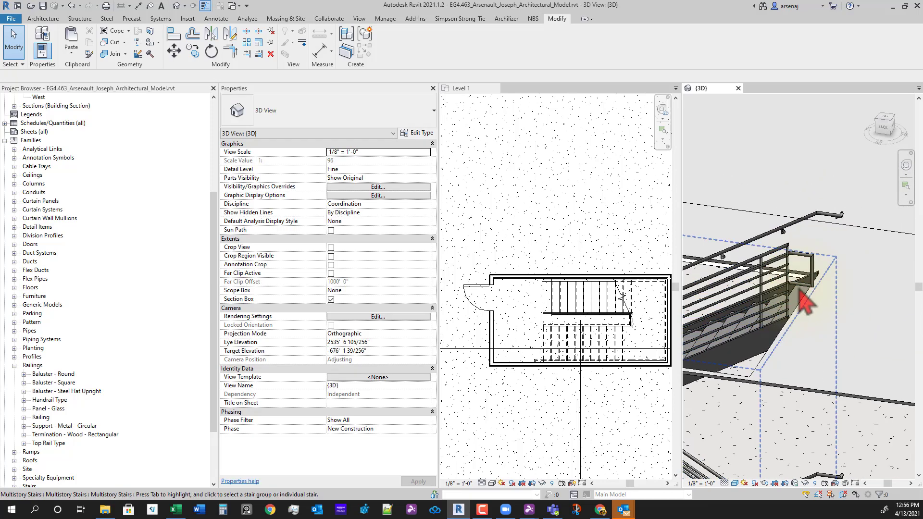
scroll(805, 274, "up", 2)
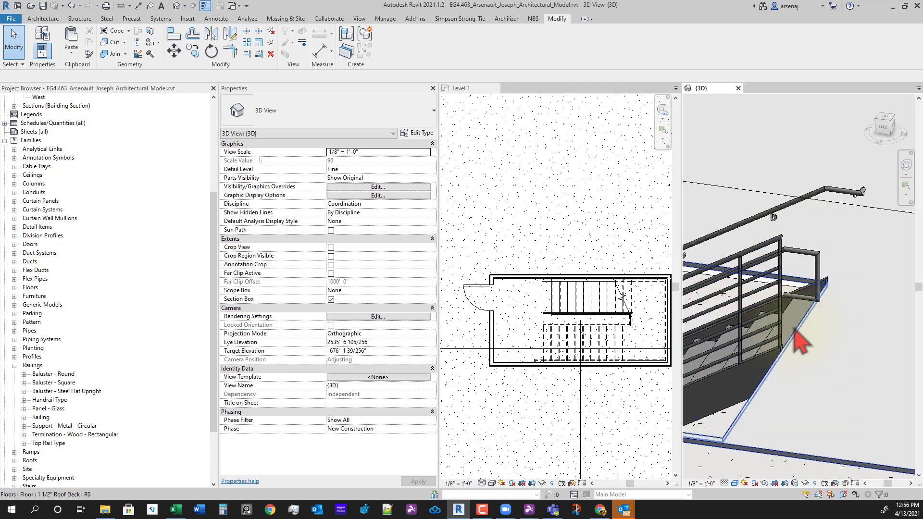
scroll(817, 315, "down", 2)
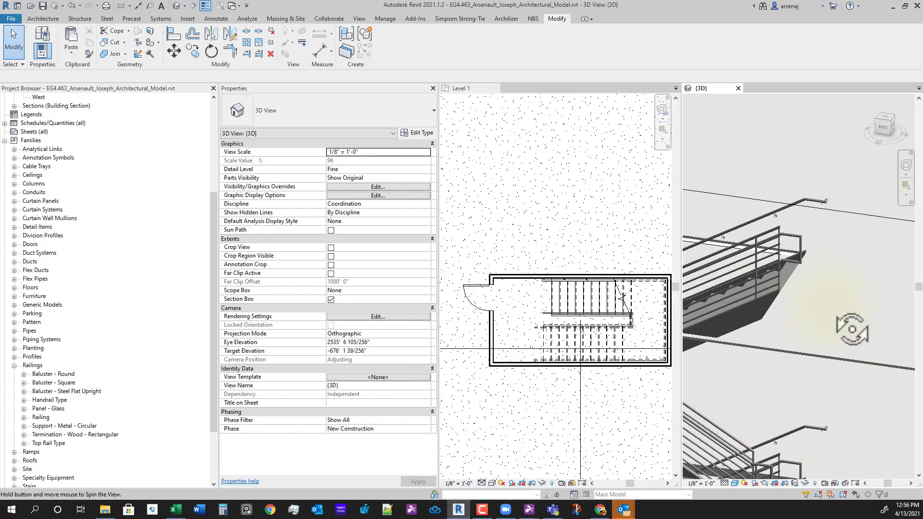
scroll(800, 295, "up", 3)
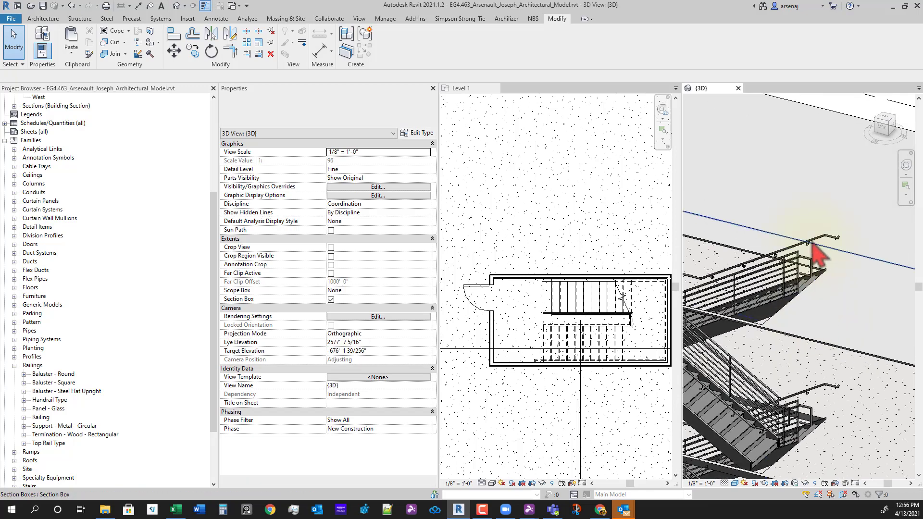
scroll(793, 279, "down", 5)
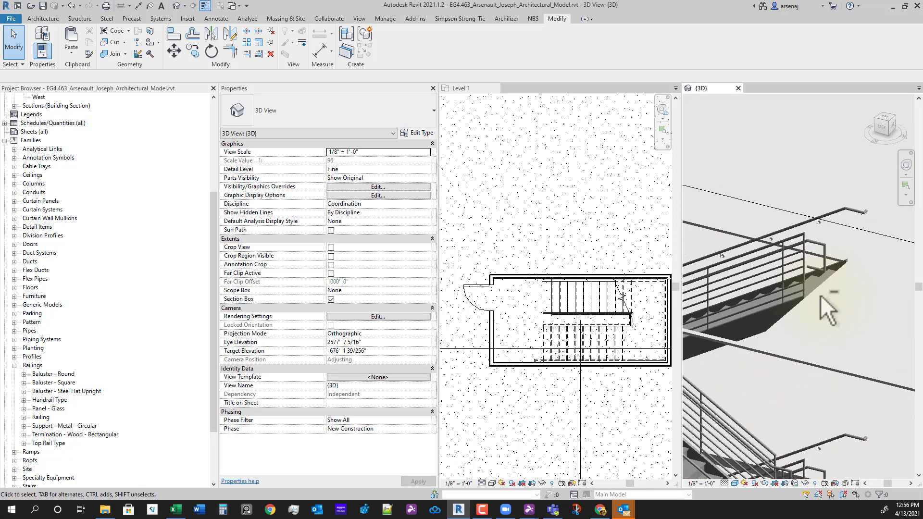
- Shorten the 3D view's section box by moving its lower face up close beneath the building
scroll(803, 315, "down", 6)
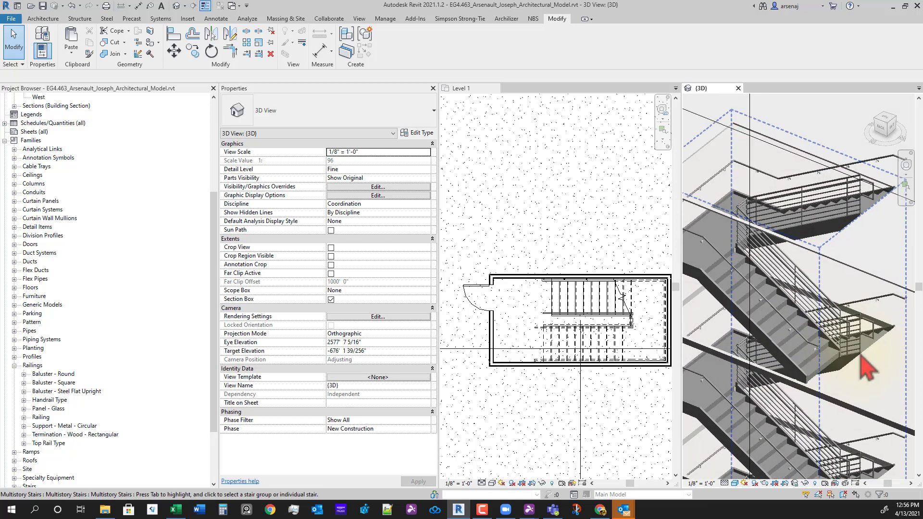
middle_click_drag(839, 343, 876, 421, "shift")
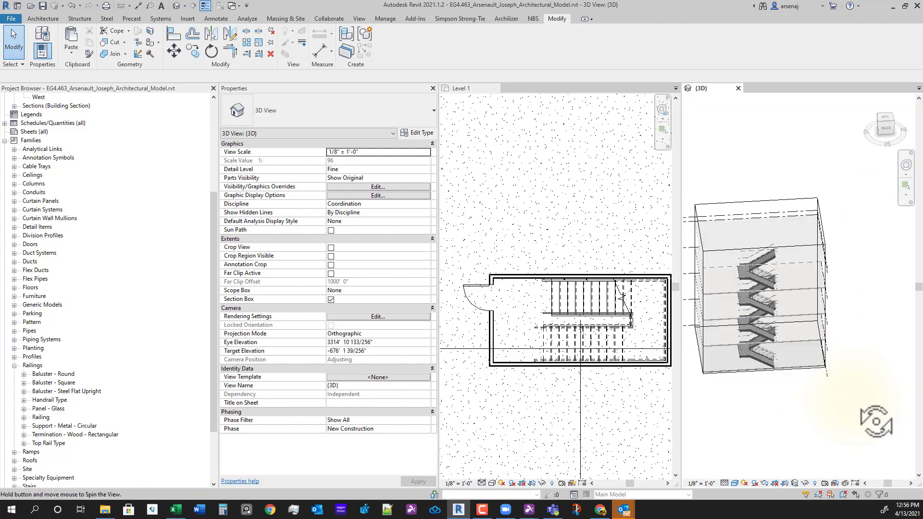
left_click(826, 364)
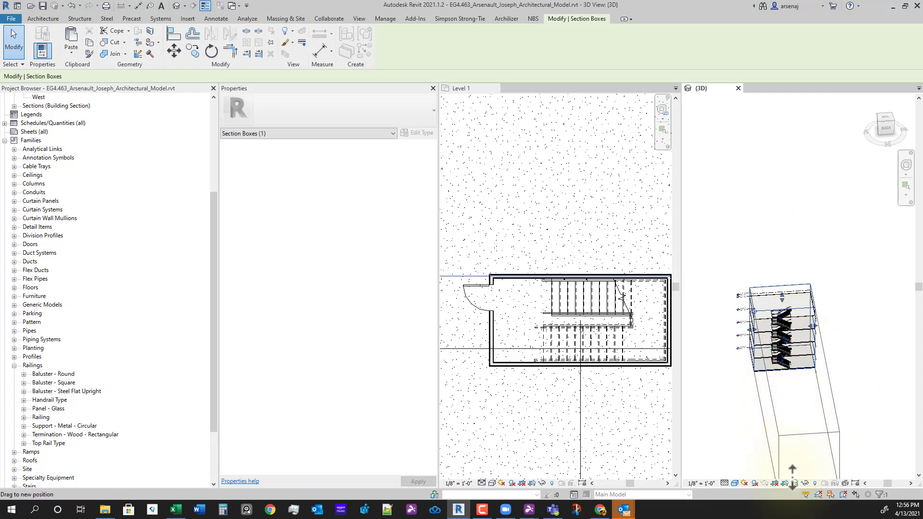
left_click_drag(793, 475, 785, 361)
middle_click_drag(794, 326, 796, 366)
scroll(797, 367, "up", 2)
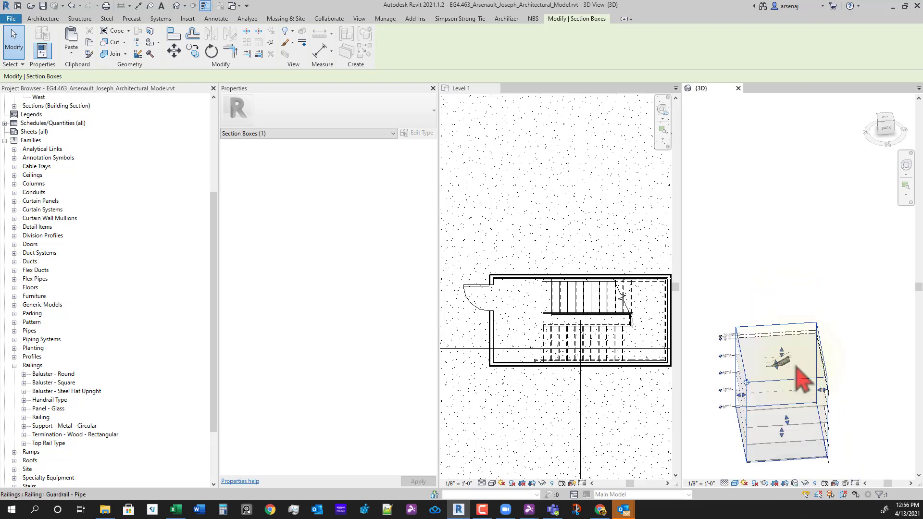
- Extend the end face of the section box along the building until both stair locations are inside
middle_click_drag(780, 450, 813, 426)
middle_click_drag(812, 427, 789, 381, "shift")
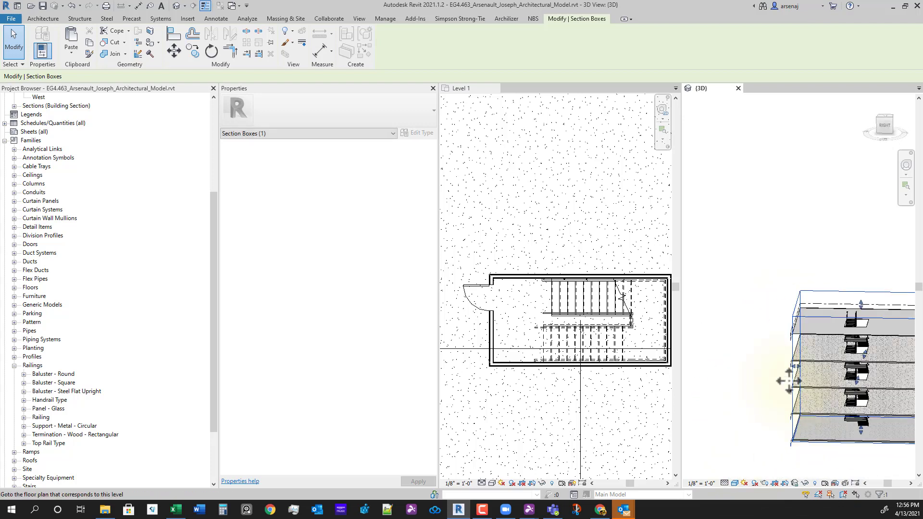
left_click_drag(780, 360, 759, 398)
scroll(760, 400, "down", 1)
middle_click_drag(760, 399, 828, 381)
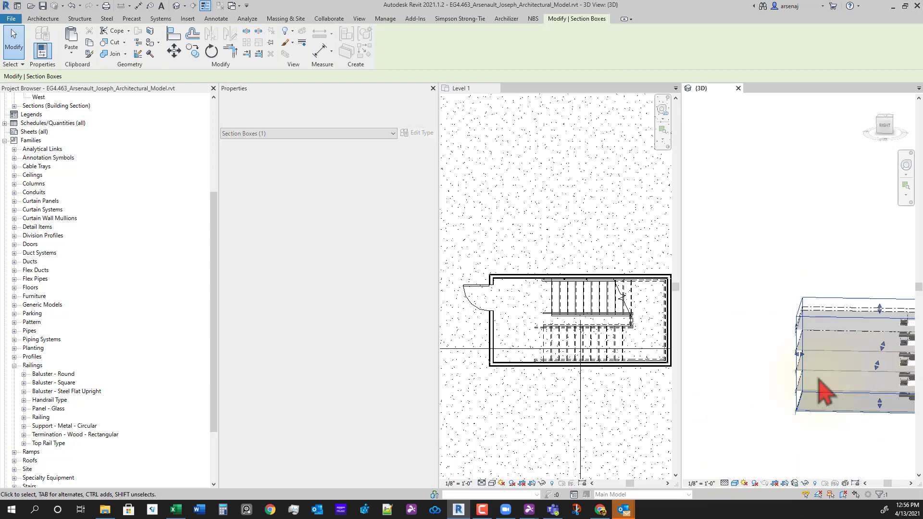
left_click_drag(798, 355, 746, 377)
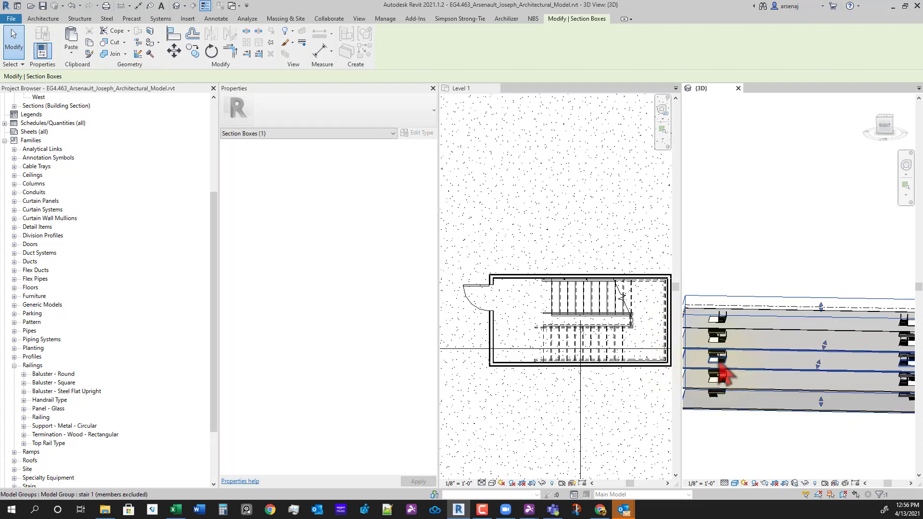
- Delete the stair 1 model group from the shaft at the other end of the building
middle_click_drag(725, 376, 788, 387, "shift")
middle_click_drag(788, 387, 721, 406)
scroll(808, 307, "up", 8)
scroll(809, 302, "up", 4)
middle_click_drag(806, 301, 823, 292)
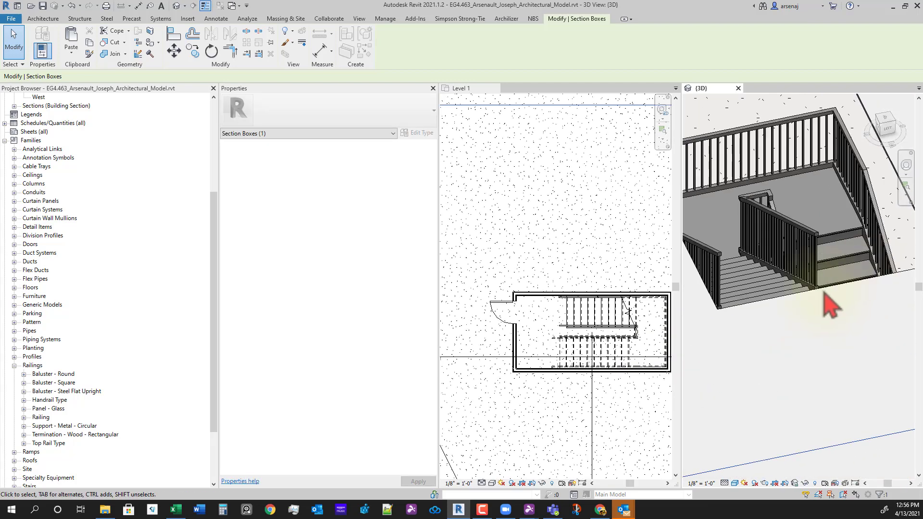
scroll(823, 291, "down", 4)
scroll(777, 282, "up", 2)
left_click(788, 288)
scroll(798, 293, "down", 5)
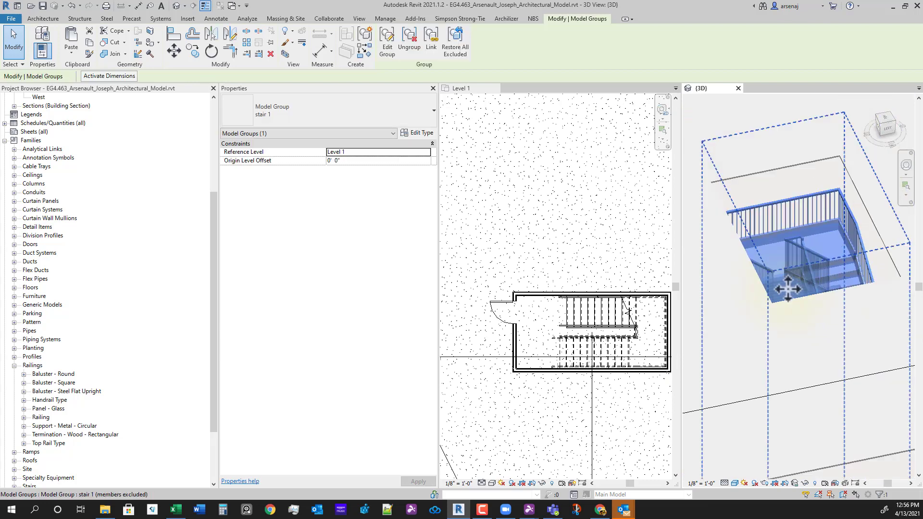
key("Escape")
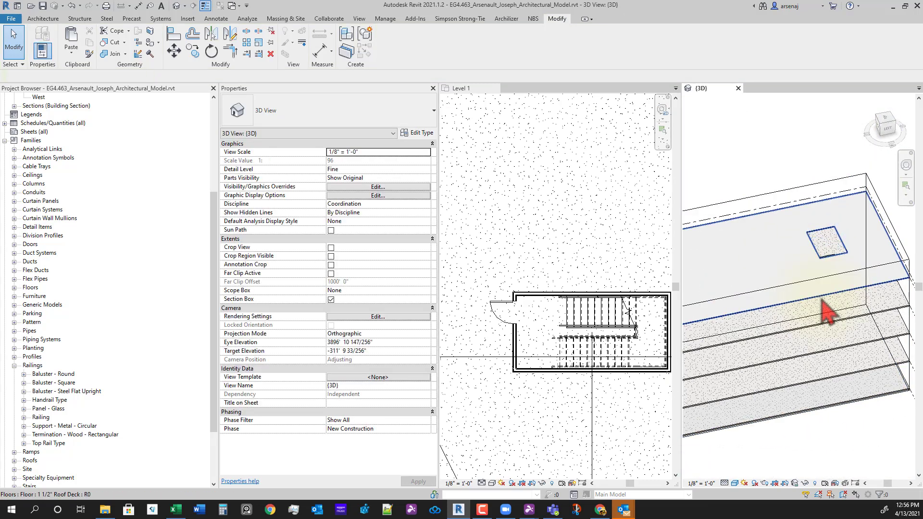
scroll(832, 313, "down", 5)
left_click(599, 379)
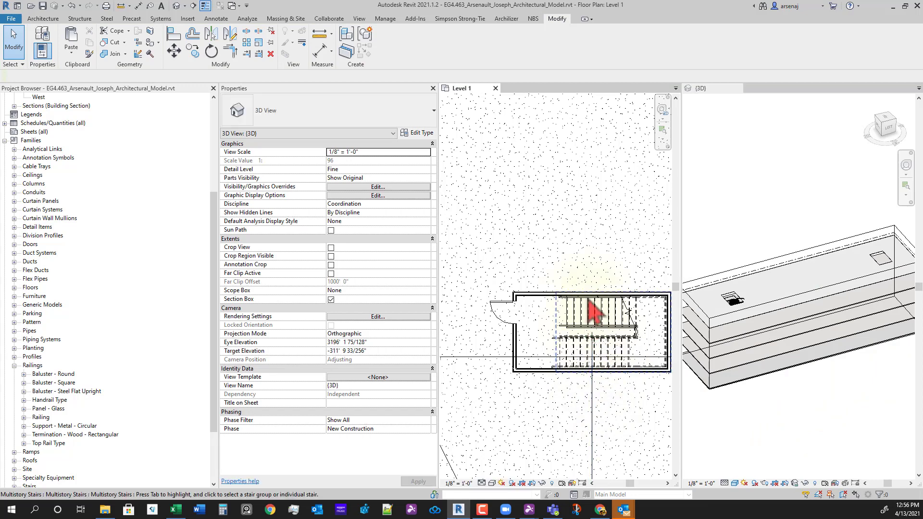
scroll(525, 305, "down", 2)
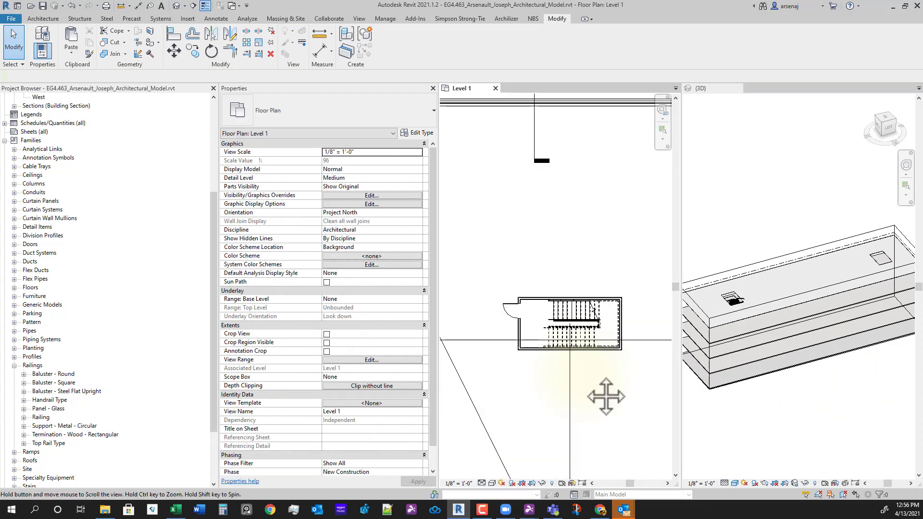
left_click_drag(477, 260, 664, 403)
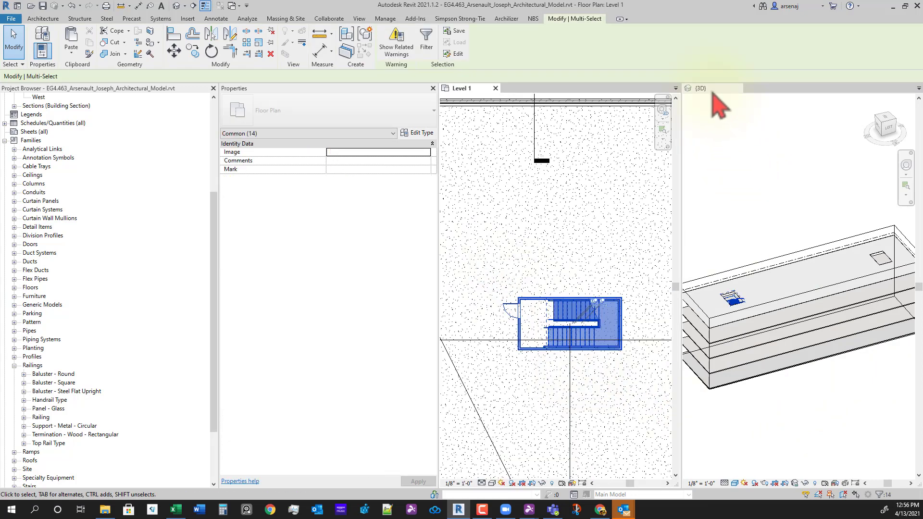
left_click(770, 208)
left_click(706, 218)
- Select the complete multistory stair with its railings in the 3D view and create a model group named Stair
middle_click_drag(801, 305, 827, 288)
scroll(827, 288, "down", 1)
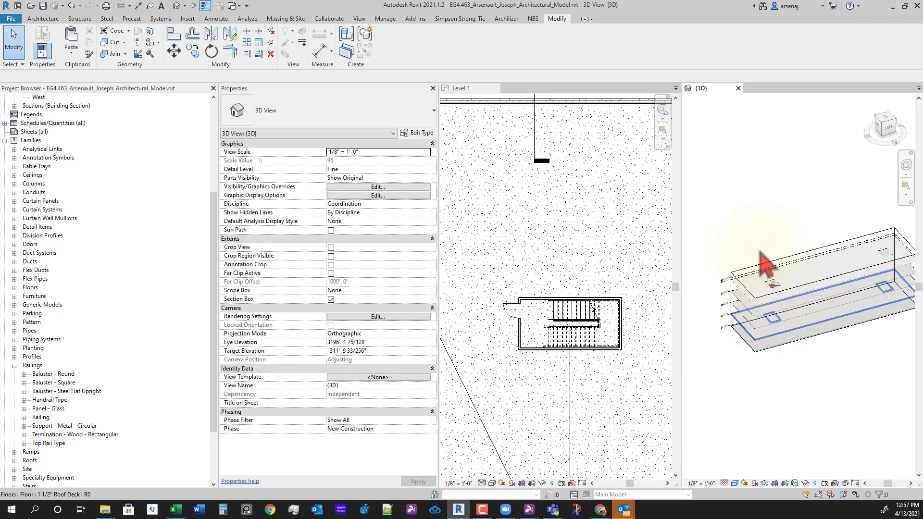
left_click_drag(738, 212, 816, 413)
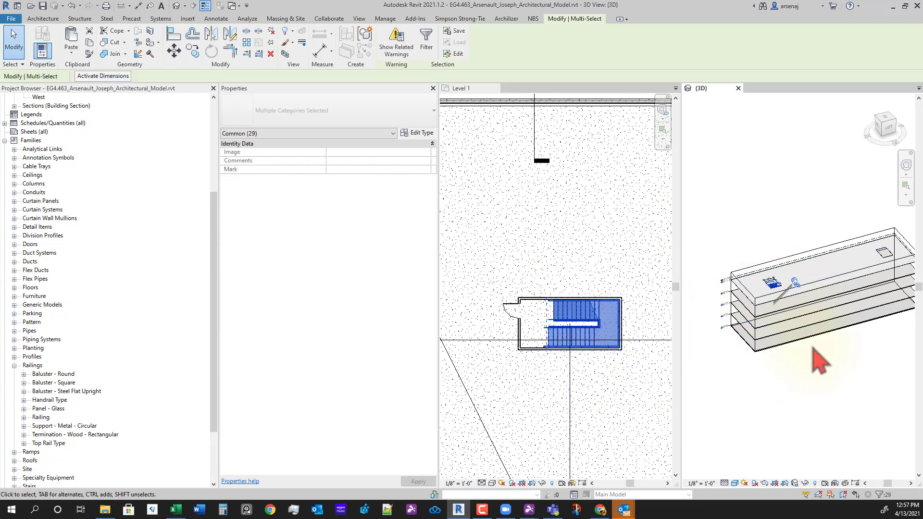
left_click(431, 48)
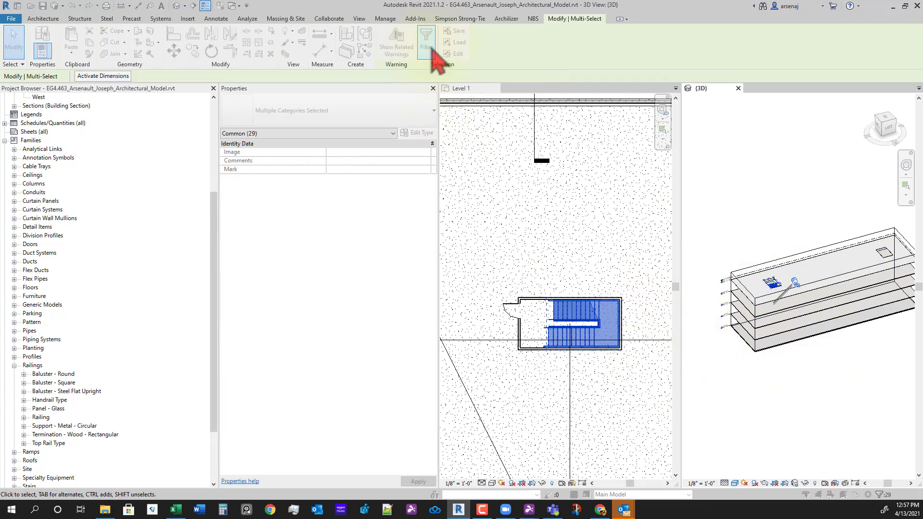
key("Escape")
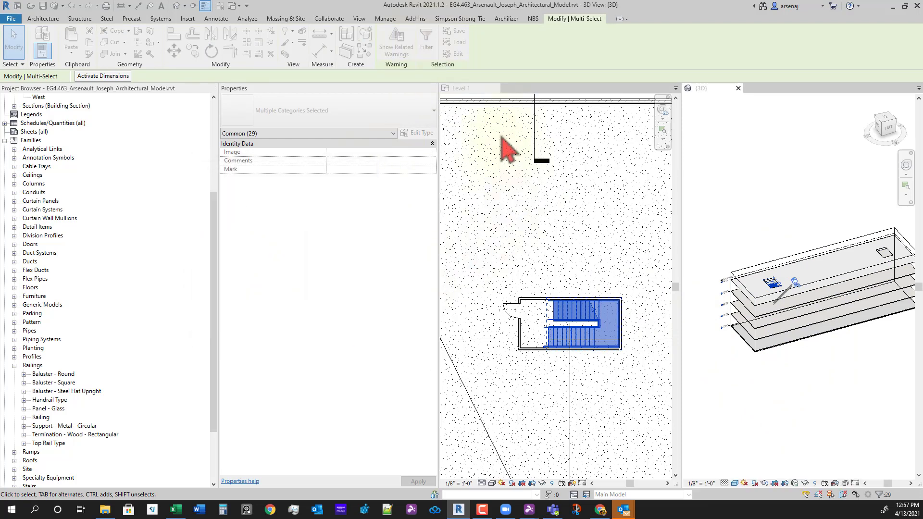
left_click_drag(737, 222, 831, 424)
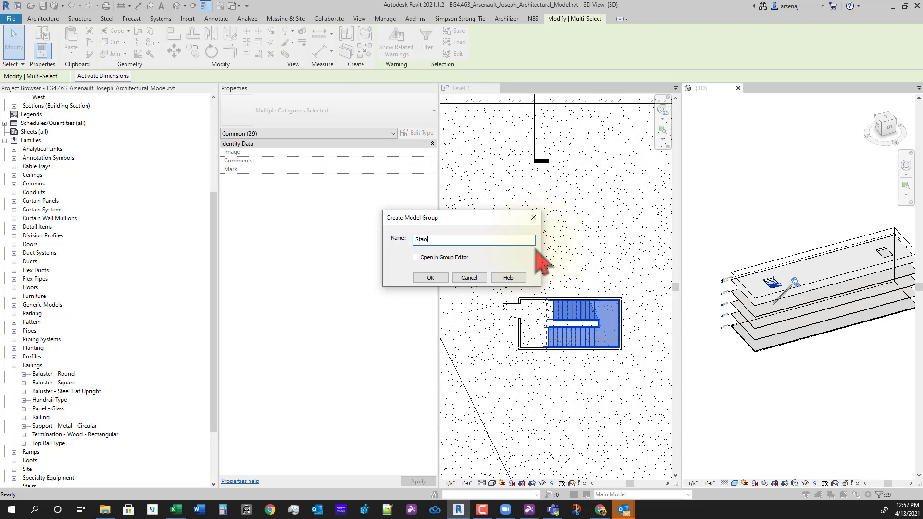
key("Return")
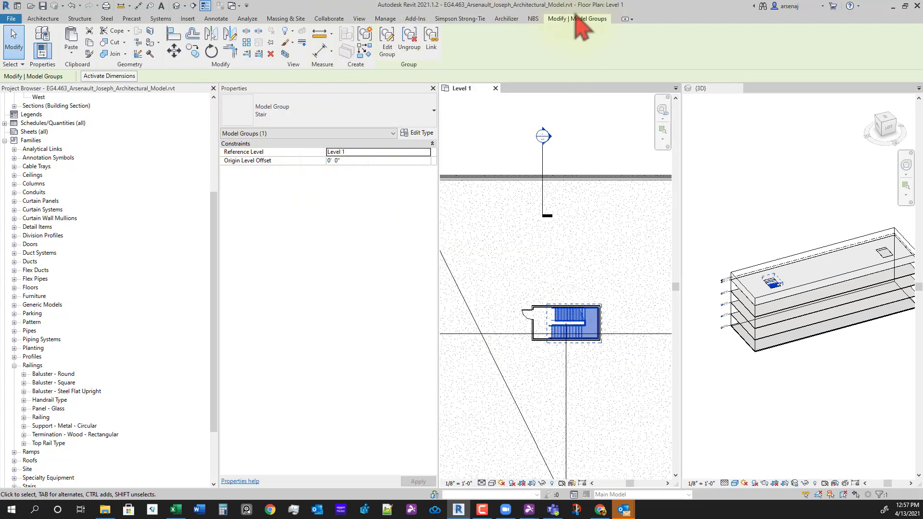
- Try to mirror a copy of the Stair group about a horizontal axis drawn from the middle of the floor plan's diagonal line
left_click(232, 39)
scroll(594, 408, "down", 3)
middle_click_drag(619, 440, 623, 213)
scroll(624, 213, "up", 1)
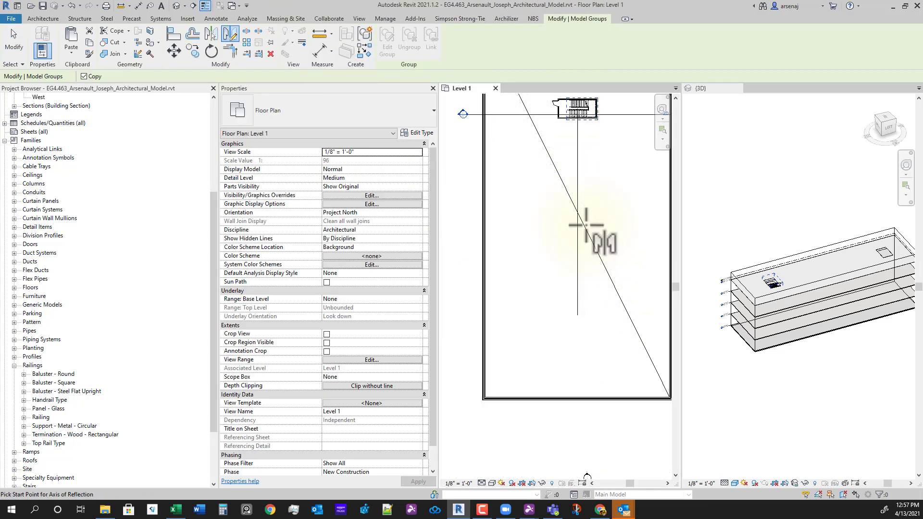
left_click(556, 212)
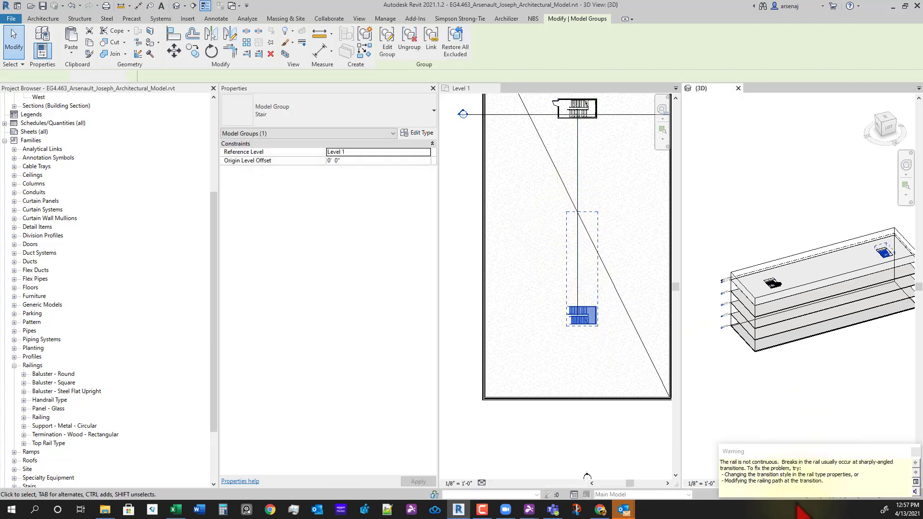
middle_click_drag(822, 432, 833, 406)
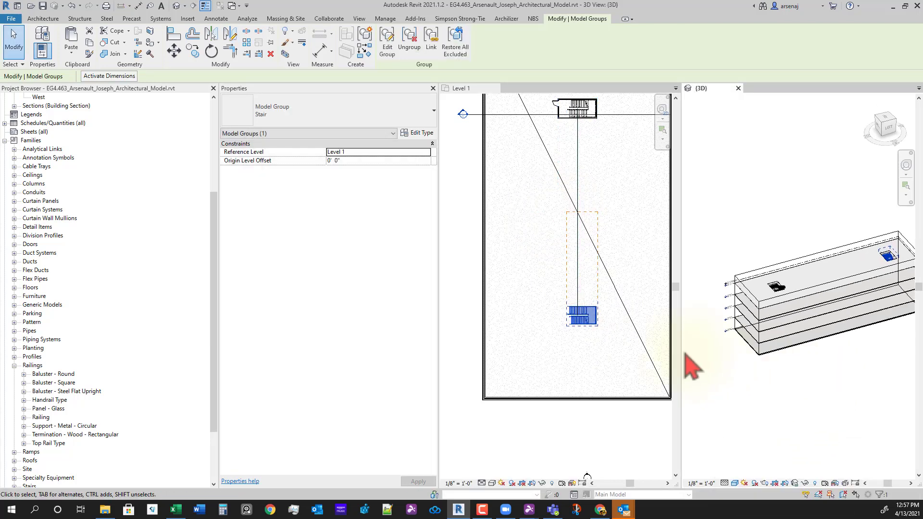
left_click(693, 368)
middle_click_drag(723, 375, 774, 332, "shift")
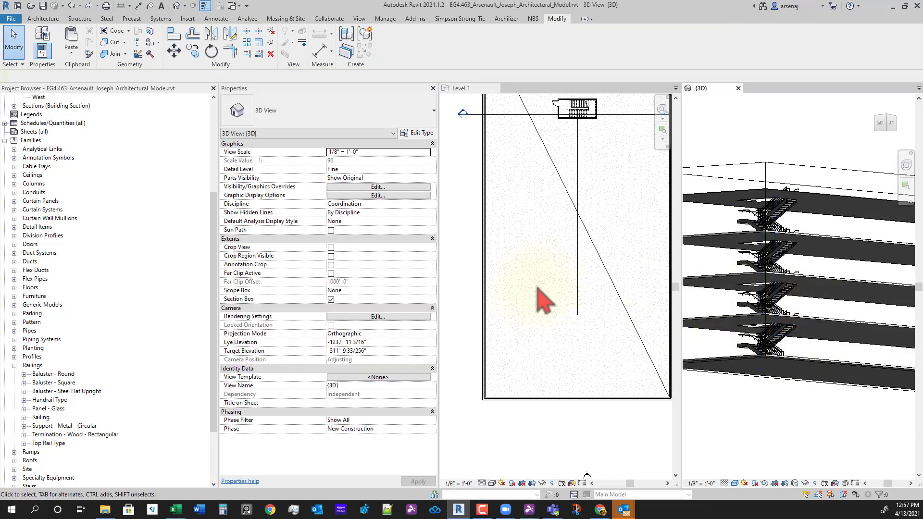
- Turn on the visibility of the Doors and Walls categories in the 3D view
left_click(378, 187)
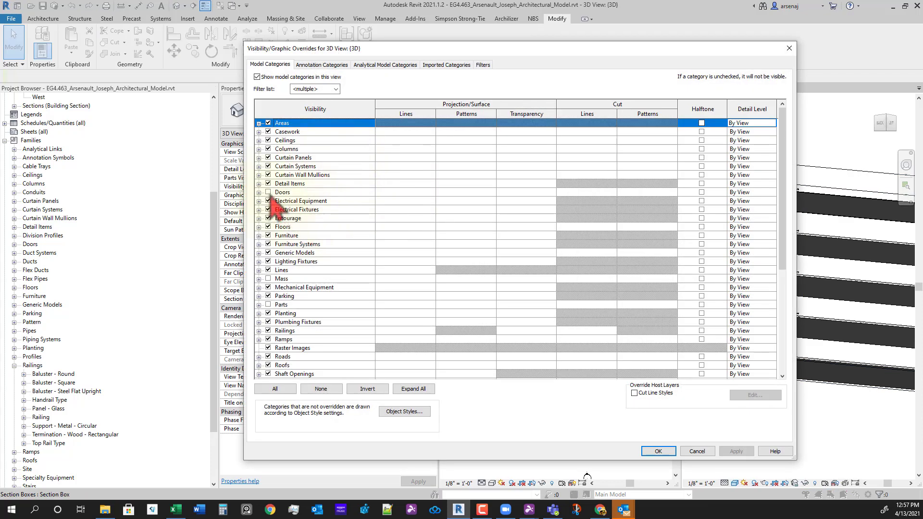
left_click(271, 200)
scroll(329, 237, "down", 6)
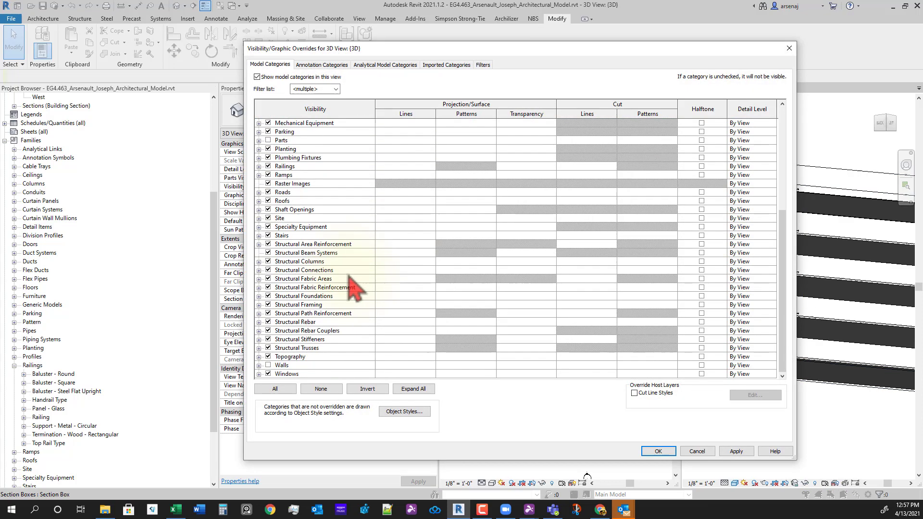
left_click(268, 365)
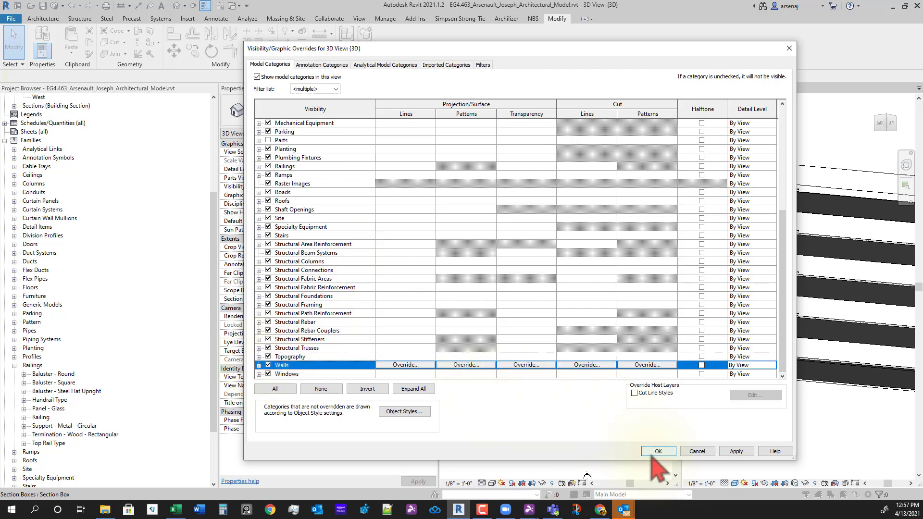
left_click(658, 452)
- Mirror a copy of the Stair group with its shaft walls and doors about a horizontal axis through the diagonal line's midpoint
middle_click_drag(789, 443, 705, 409, "shift")
left_click_drag(718, 238, 839, 475)
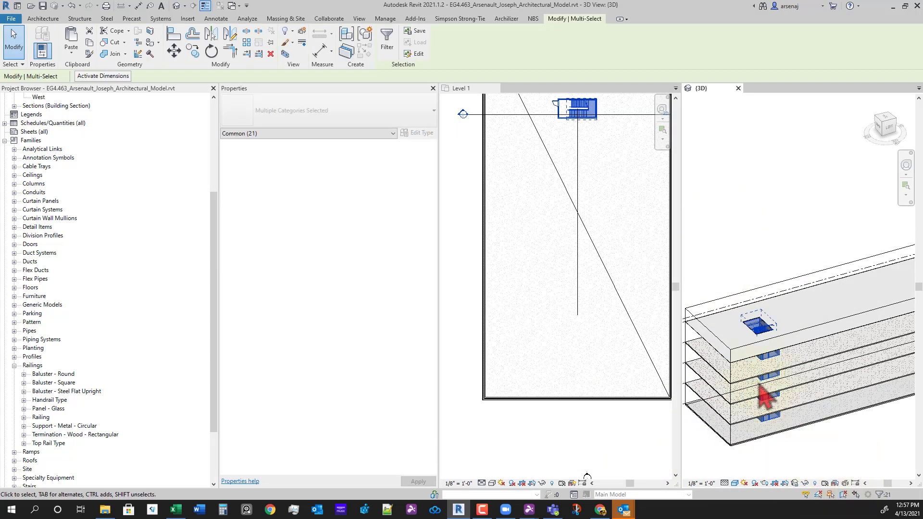
middle_click_drag(604, 187, 593, 243)
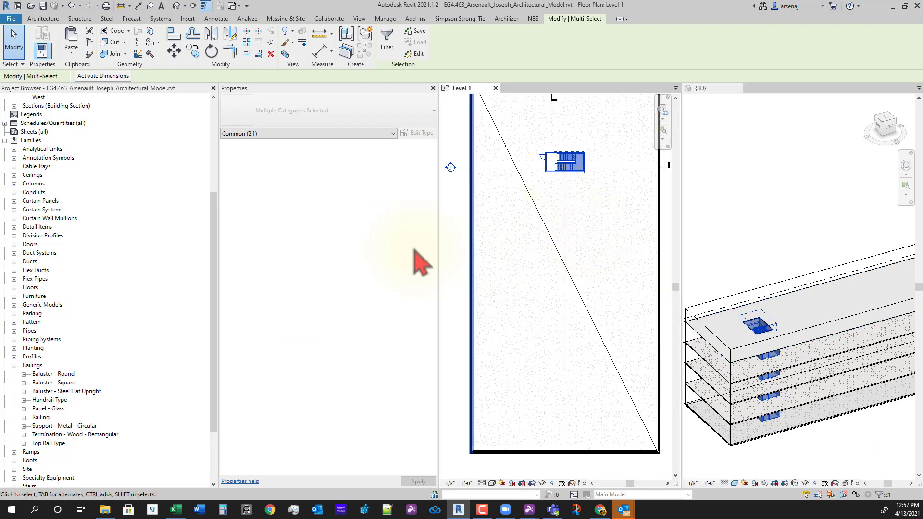
left_click(231, 34)
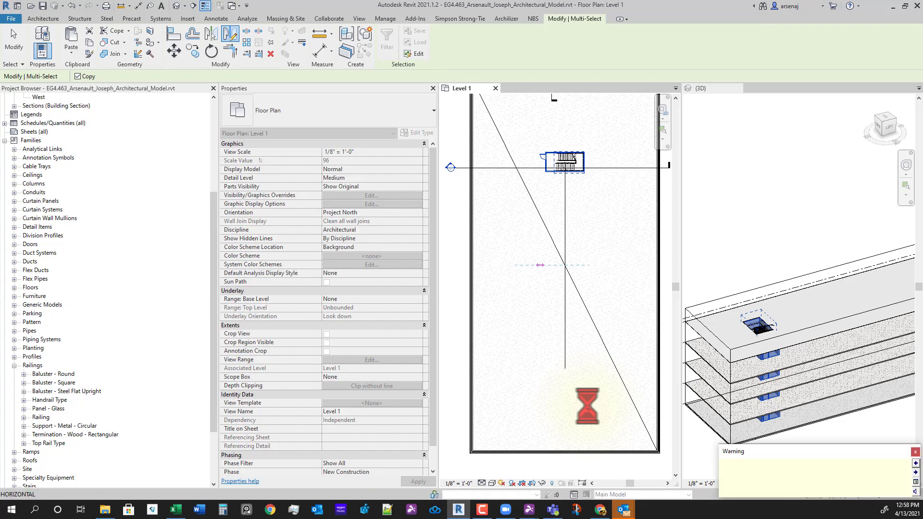
middle_click_drag(860, 401, 769, 356)
scroll(779, 357, "down", 2)
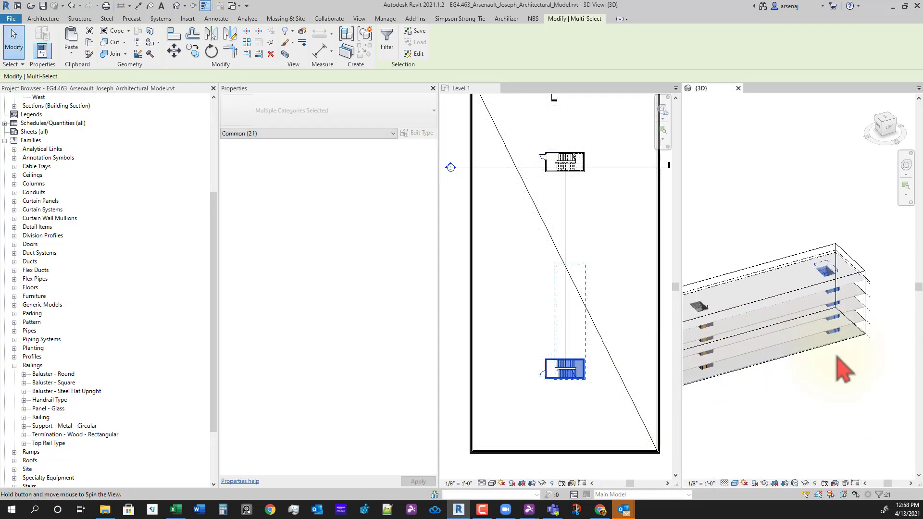
middle_click_drag(835, 358, 788, 392, "shift")
- Examine the mirrored stair group and its enclosing walls in the Level 1 plan and compare them with the original stair
left_click(565, 339)
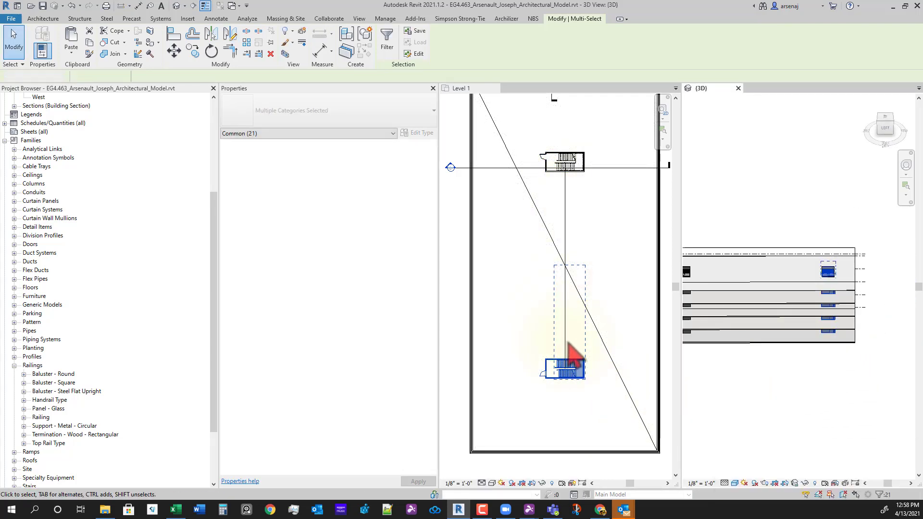
left_click(623, 290)
left_click(586, 373)
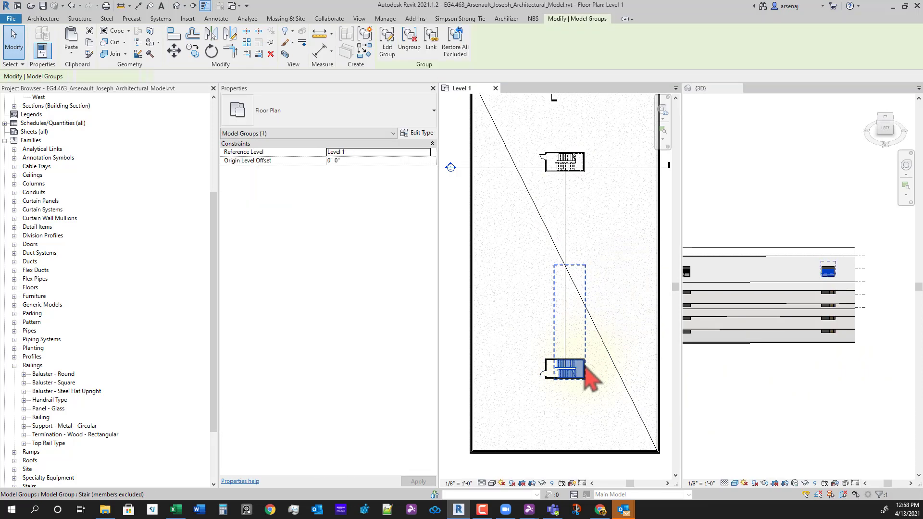
scroll(546, 391, "up", 5)
key("Escape")
left_click(528, 369)
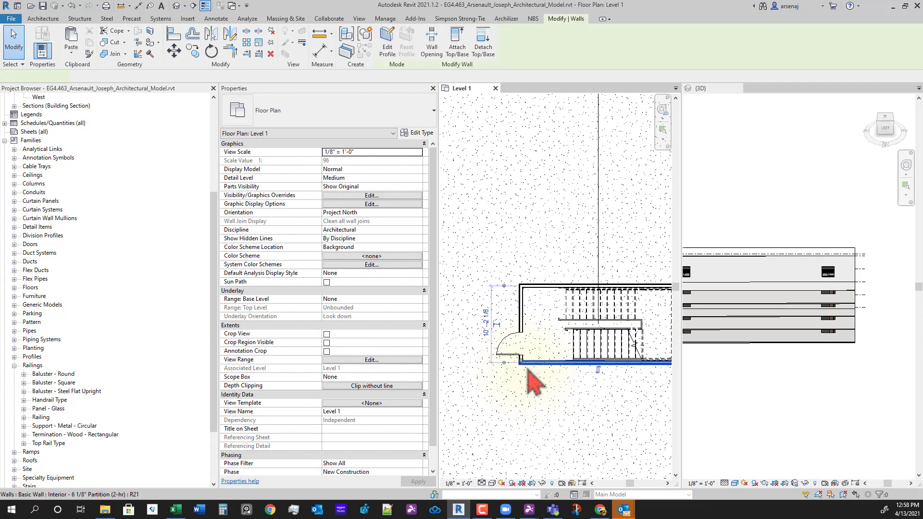
scroll(553, 308, "down", 4)
middle_click_drag(570, 294, 562, 365)
middle_click_drag(572, 276, 575, 375)
key("Escape")
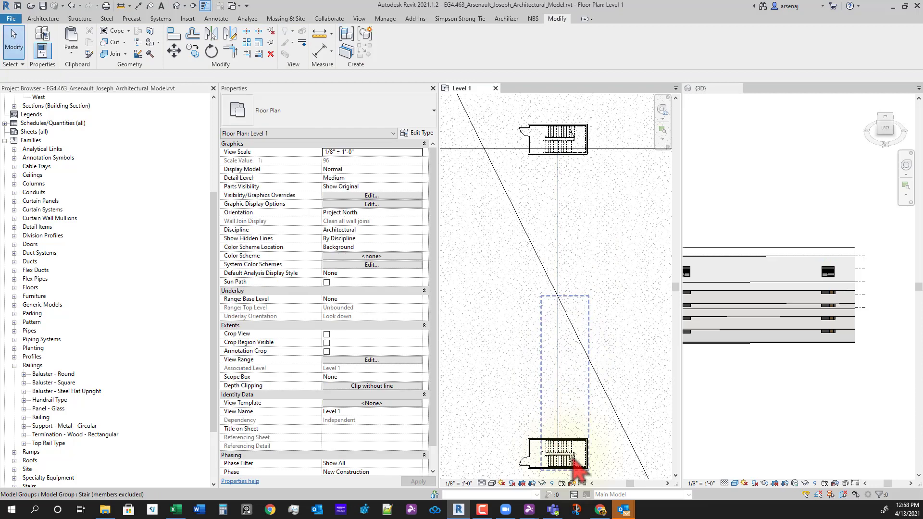
left_click(574, 461)
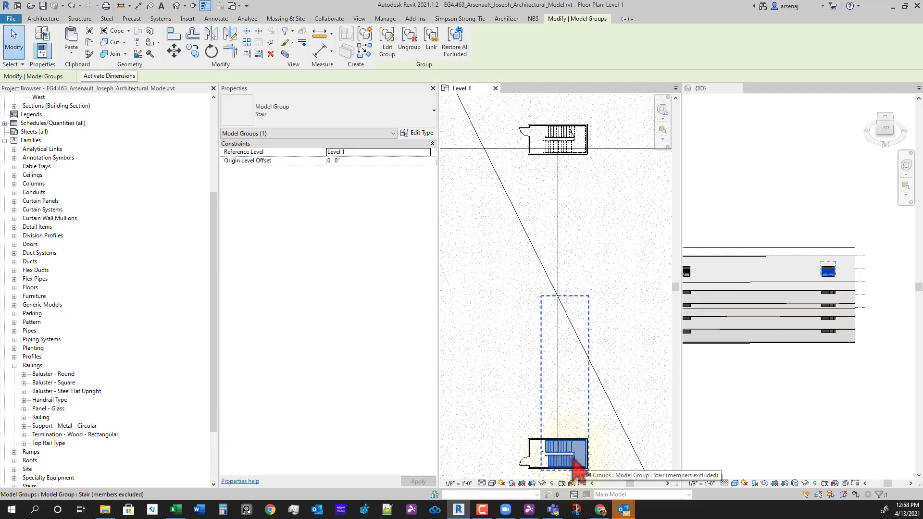
- Ungroup the Stair model group near the lower end of the Level 1 plan
middle_click_drag(575, 464, 570, 378)
scroll(569, 378, "up", 3)
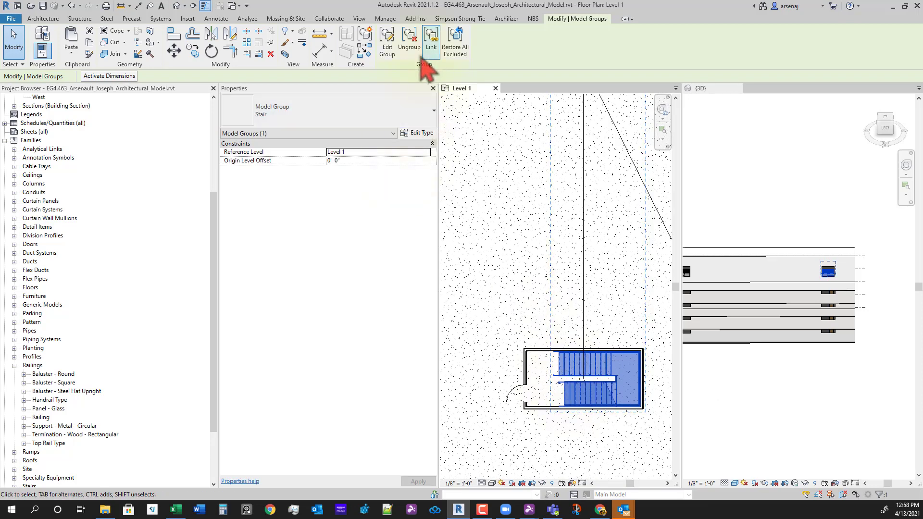
scroll(636, 332, "down", 3)
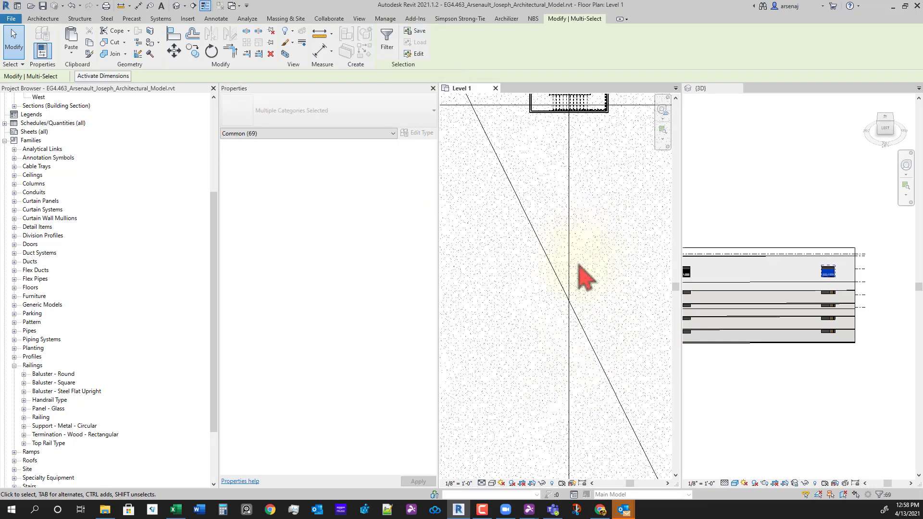
- Filter the selection around the upper stair in the Level 1 plan down to its model group and ungroup it
left_click(587, 250)
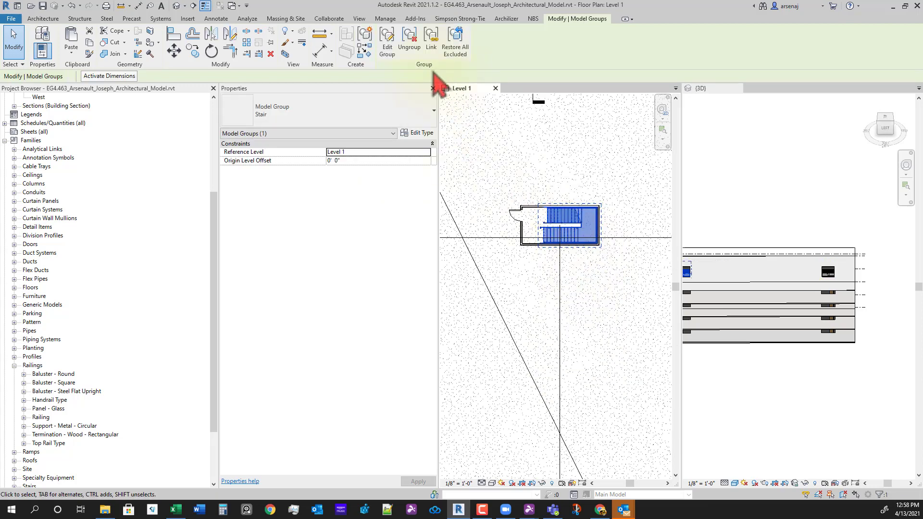
left_click_drag(487, 174, 611, 288)
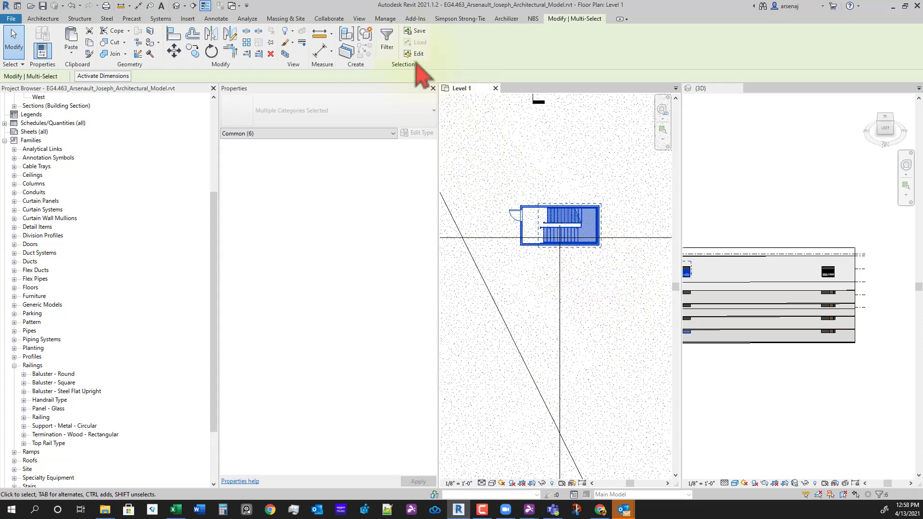
left_click(387, 43)
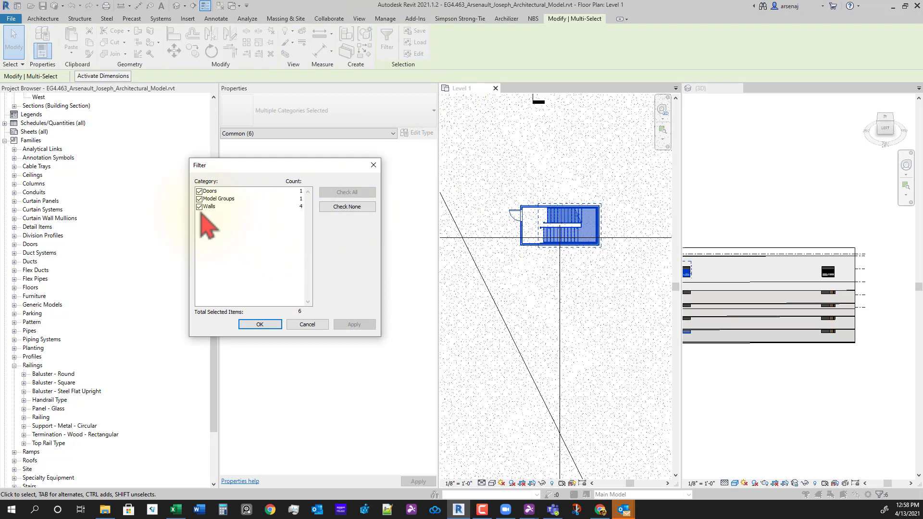
left_click(256, 326)
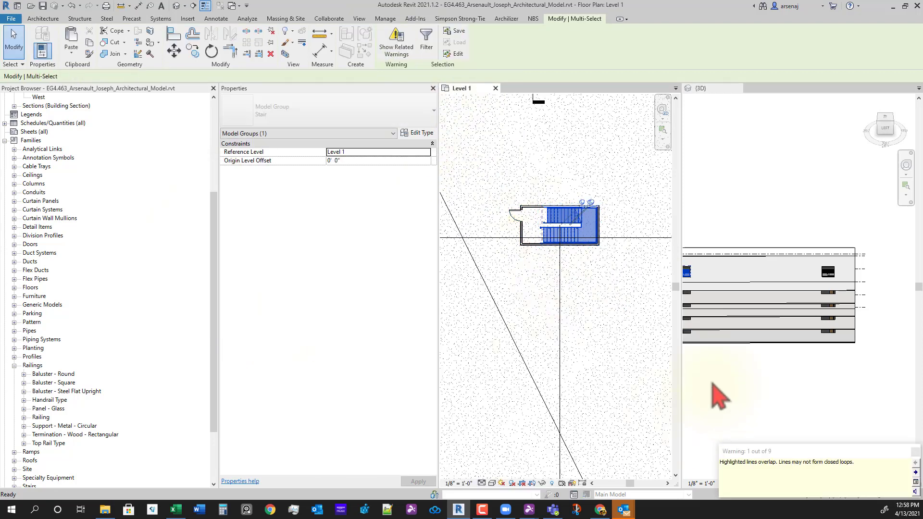
- Examine the ungrouped stairs in the 3D view from several angles, including the railings at the roof opening
middle_click_drag(801, 399, 870, 380)
scroll(697, 287, "up", 3)
middle_click_drag(697, 287, 724, 299)
left_click(776, 348)
scroll(776, 339, "down", 2)
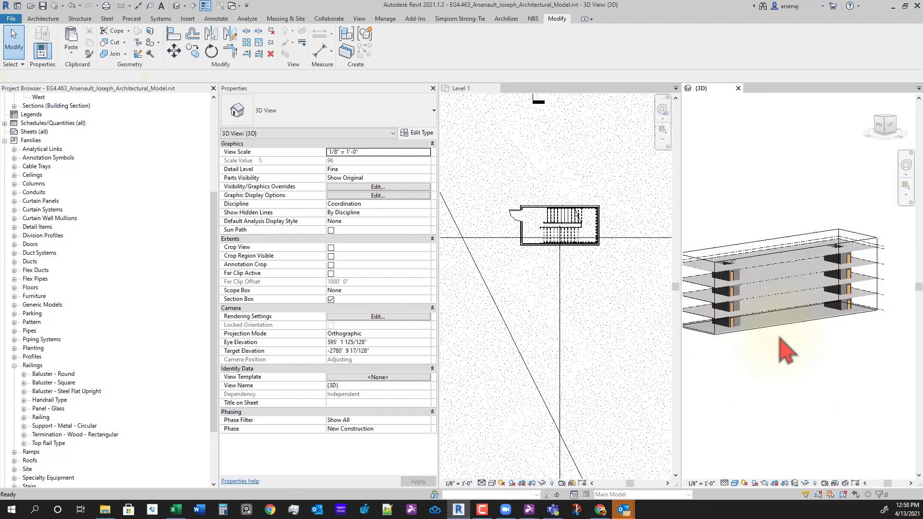
middle_click_drag(776, 339, 750, 319, "shift")
scroll(722, 269, "up", 3)
scroll(742, 259, "up", 2)
mouse_move(742, 260)
middle_mouse_down("shift")
mouse_move(692, 327)
mouse_move(874, 338)
mouse_move(700, 373)
mouse_move(867, 377)
mouse_move(774, 367)
mouse_move(731, 377)
mouse_move(818, 288)
middle_mouse_up("shift")
left_click(723, 291)
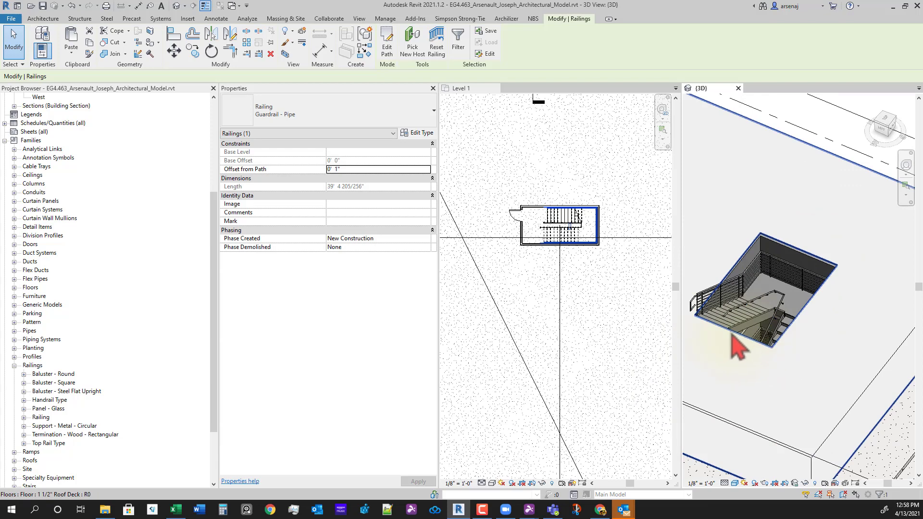
middle_click_drag(738, 346, 858, 418, "shift")
scroll(790, 316, "down", 5)
scroll(596, 358, "down", 2)
- Compare the two stairs' positions across the whole Level 1 plan and in the 3D view of the building
left_click(619, 344)
scroll(611, 367, "down", 2)
middle_click_drag(612, 402, 582, 327)
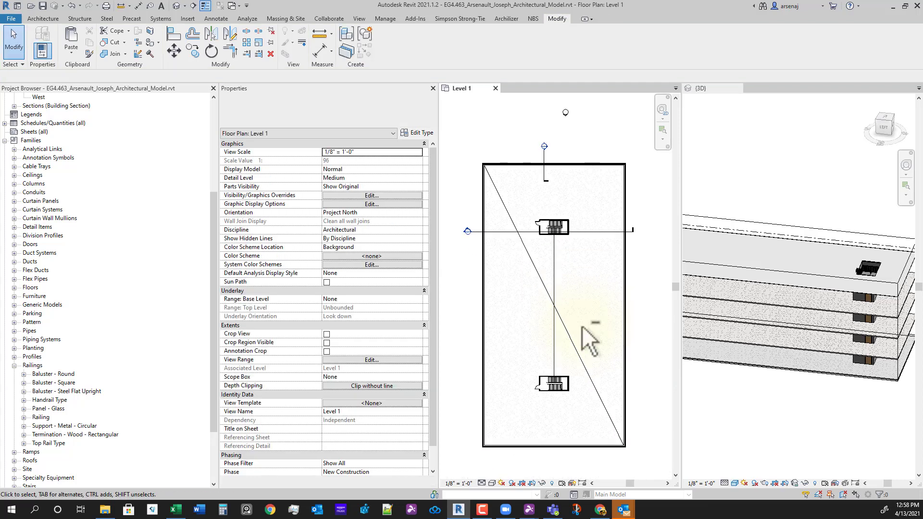
middle_click_drag(558, 236, 569, 256)
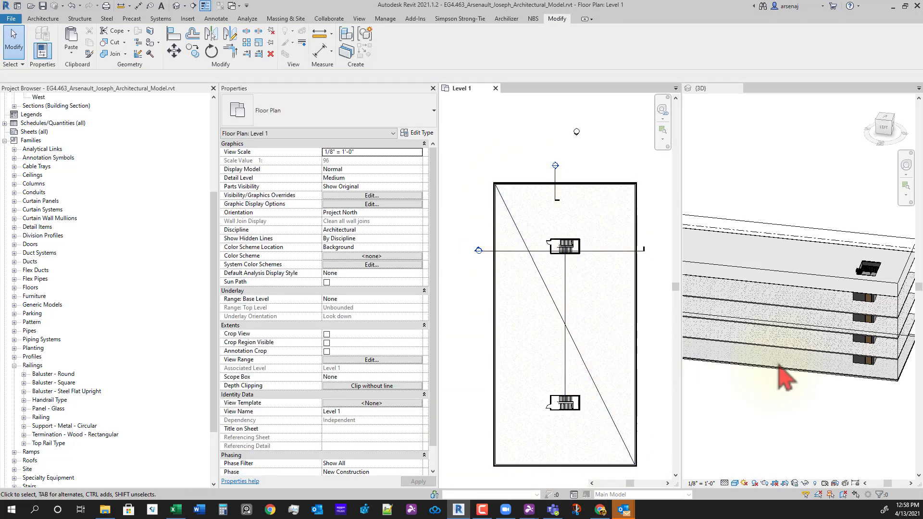
middle_click_drag(779, 366, 760, 423, "shift")
middle_click_drag(721, 341, 850, 360, "shift")
scroll(792, 319, "up", 1)
scroll(560, 261, "up", 3)
scroll(558, 271, "down", 4)
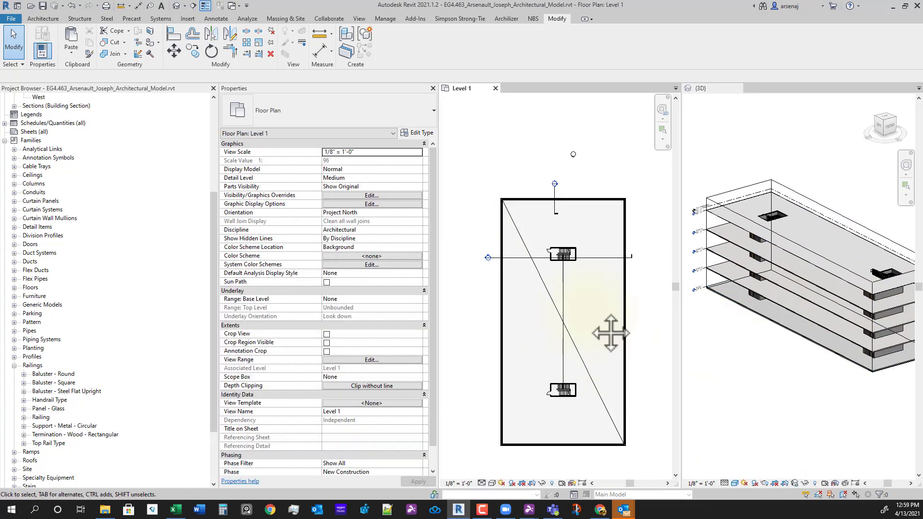
scroll(557, 253, "up", 1)
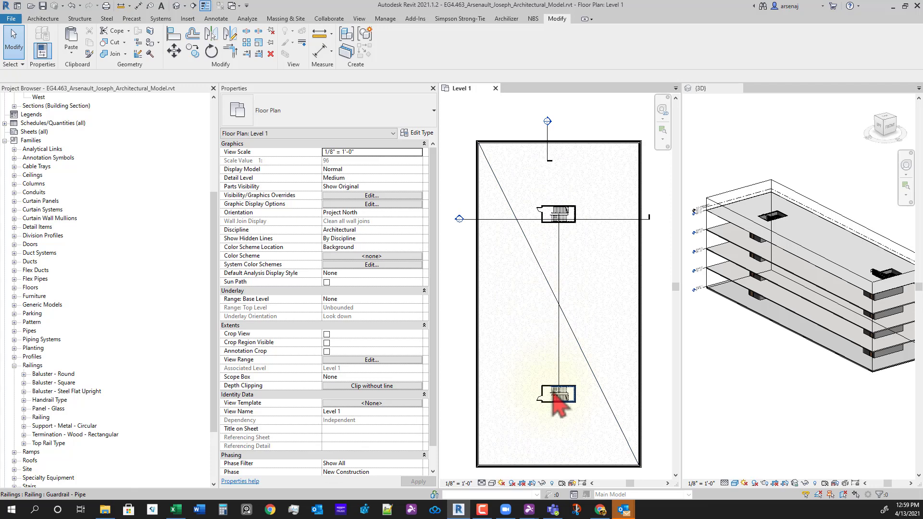
scroll(583, 433, "up", 1)
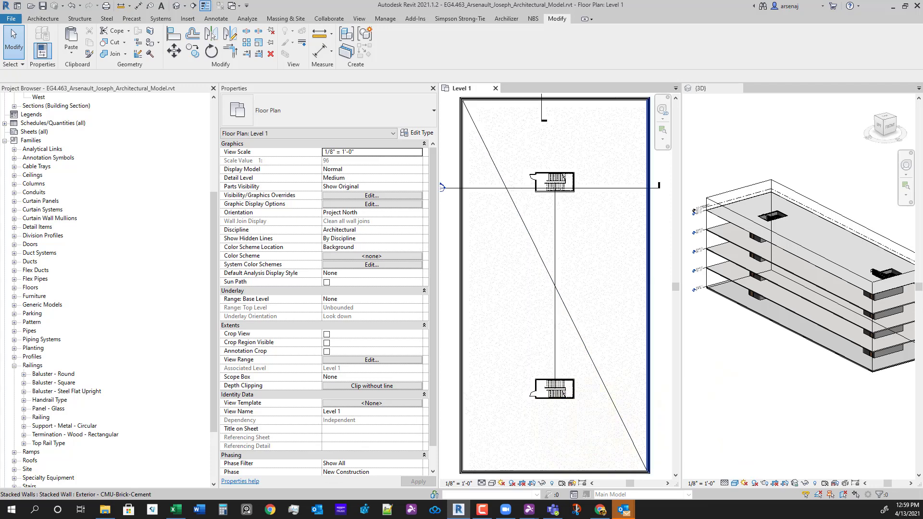